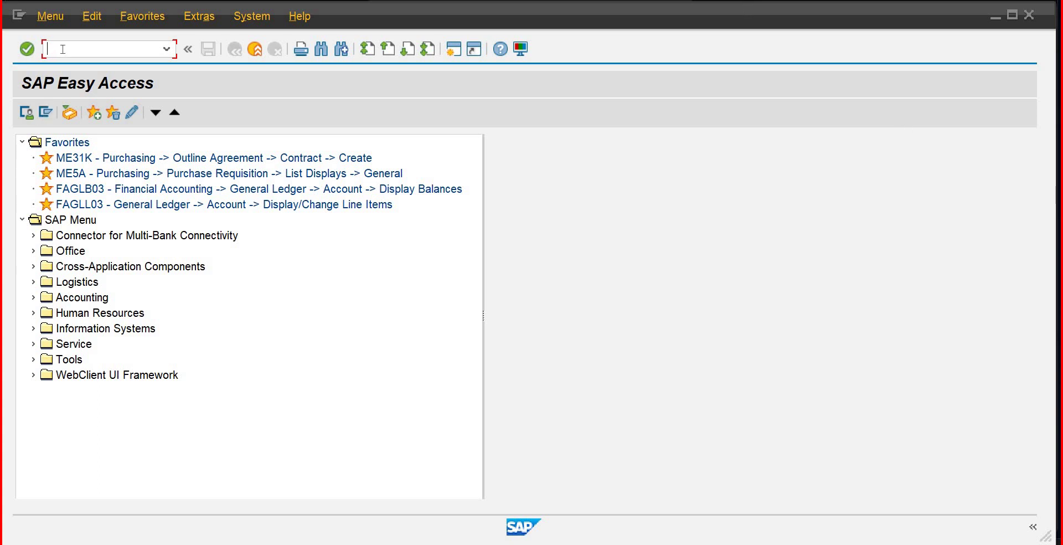
Step: Start transaction MIGO for a goods receipt against a purchase order
{"action": "type", "text": "migo"}
{"action": "key", "text": "Return"}
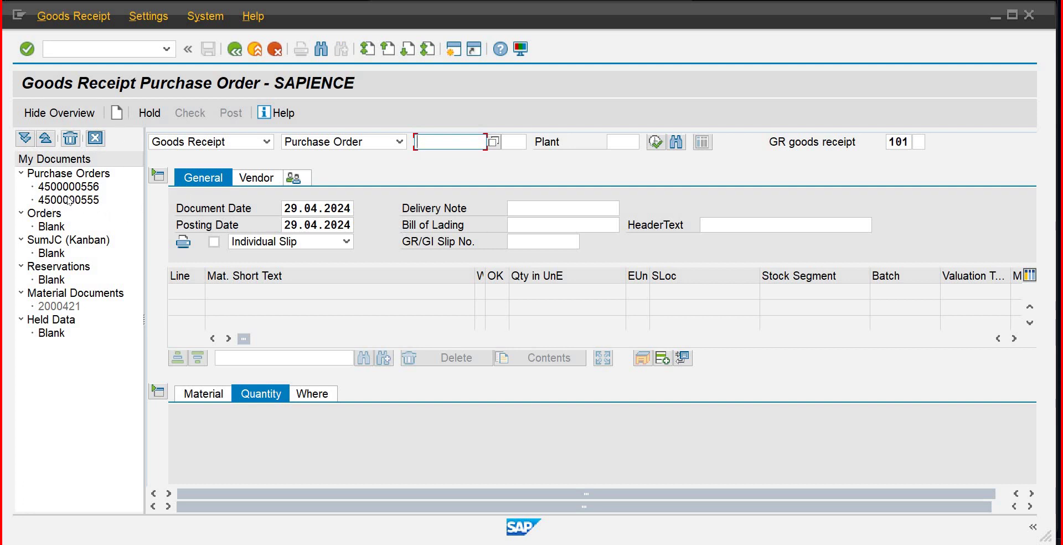
Step: Load the purchase order for 110 BAG of 600 ml Empty Bottle IB01 and show vendor Domestic Vendor-1
{"action": "double_click", "coordinate": [69, 200]}
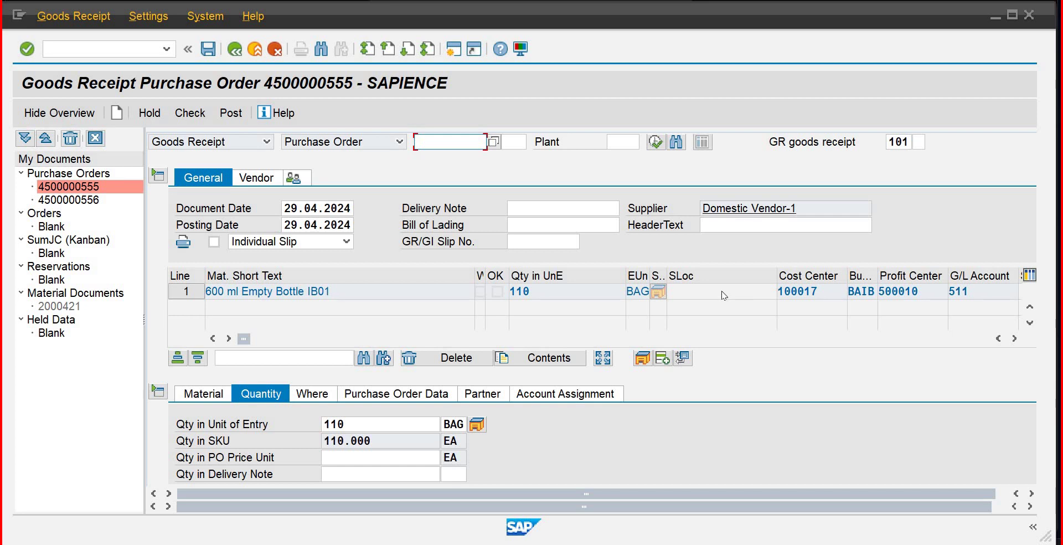
{"action": "key", "text": "Tab"}
{"action": "key", "text": "Tab"}
{"action": "key", "text": "Tab"}
{"action": "key", "text": "Tab"}
{"action": "key", "text": "Tab"}
{"action": "key", "text": "Tab"}
{"action": "key", "text": "Tab"}
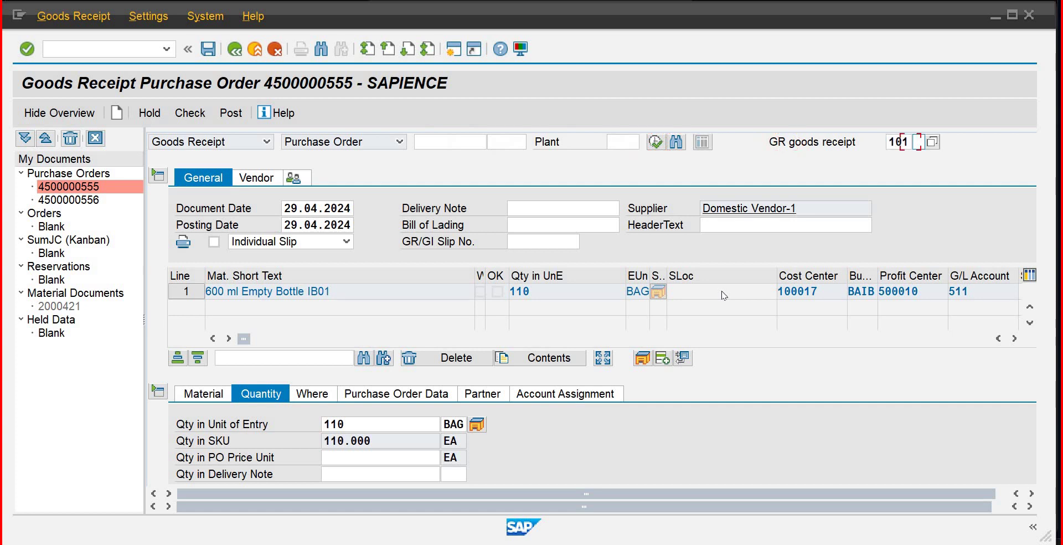
{"action": "key", "text": "Tab"}
{"action": "key", "text": "Tab"}
{"action": "key", "text": "Tab"}
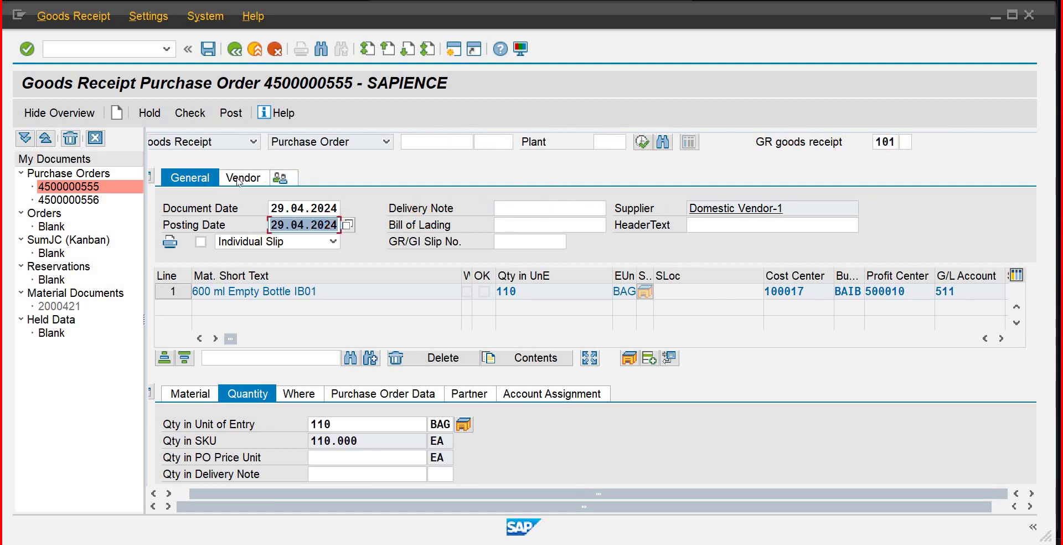
{"action": "key", "text": "ctrl+Page_Down"}
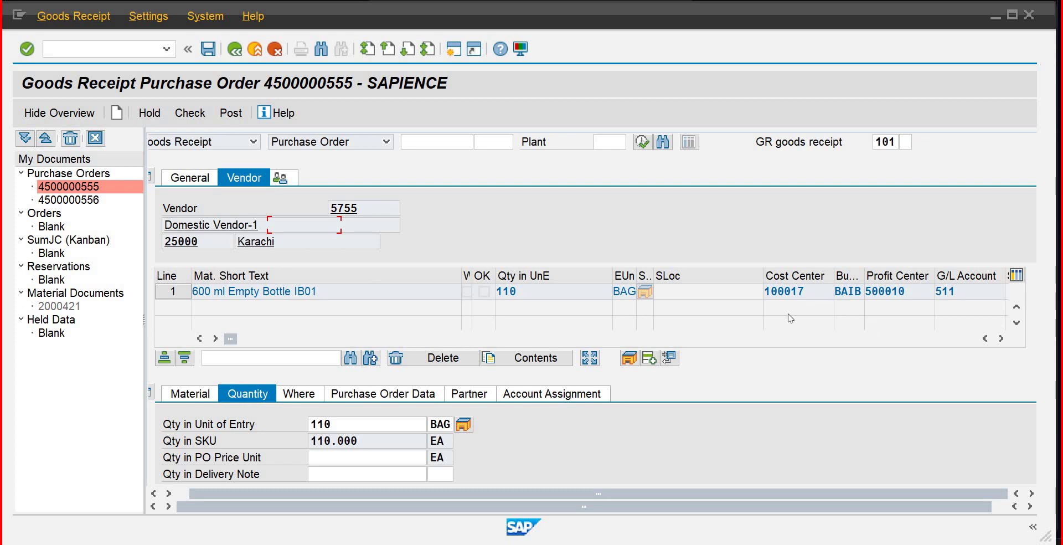
Step: Enter quantity 65, mark the item OK, and run the check, dismissing the missing-valuation-area error log
{"action": "scroll", "coordinate": [566, 314], "scroll_direction": "down", "scroll_amount": 3}
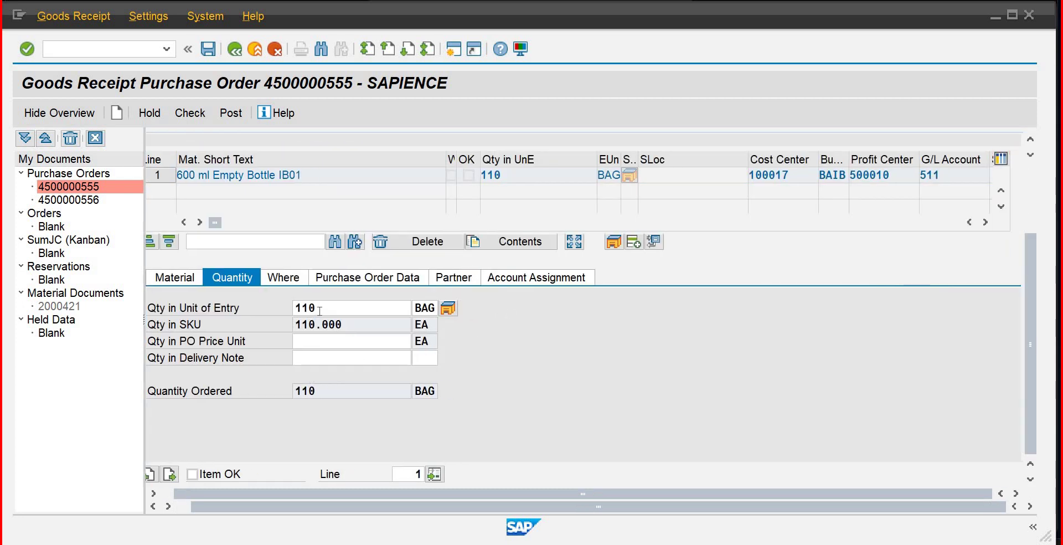
{"action": "left_click", "coordinate": [245, 309]}
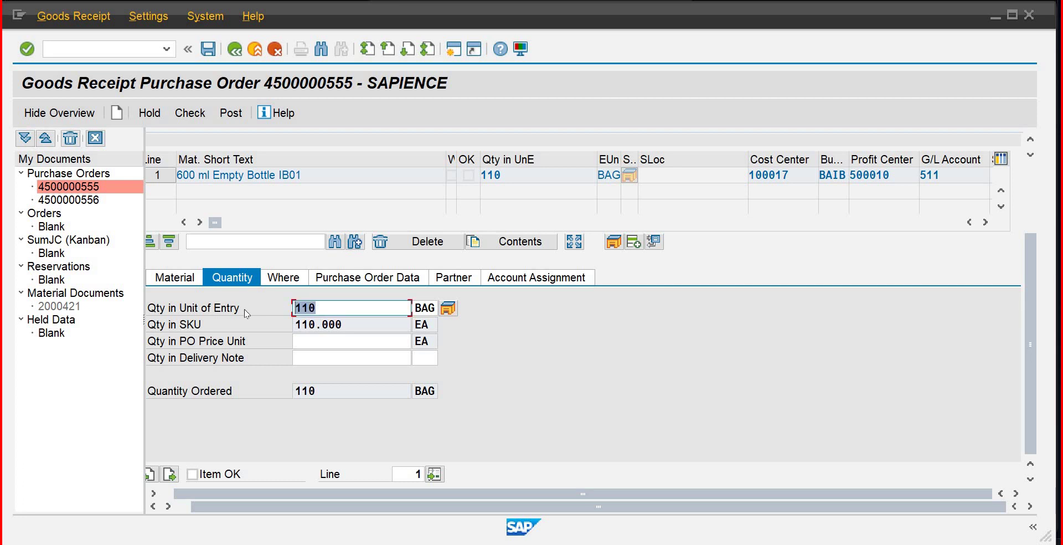
{"action": "type", "text": "65"}
{"action": "left_click", "coordinate": [192, 474]}
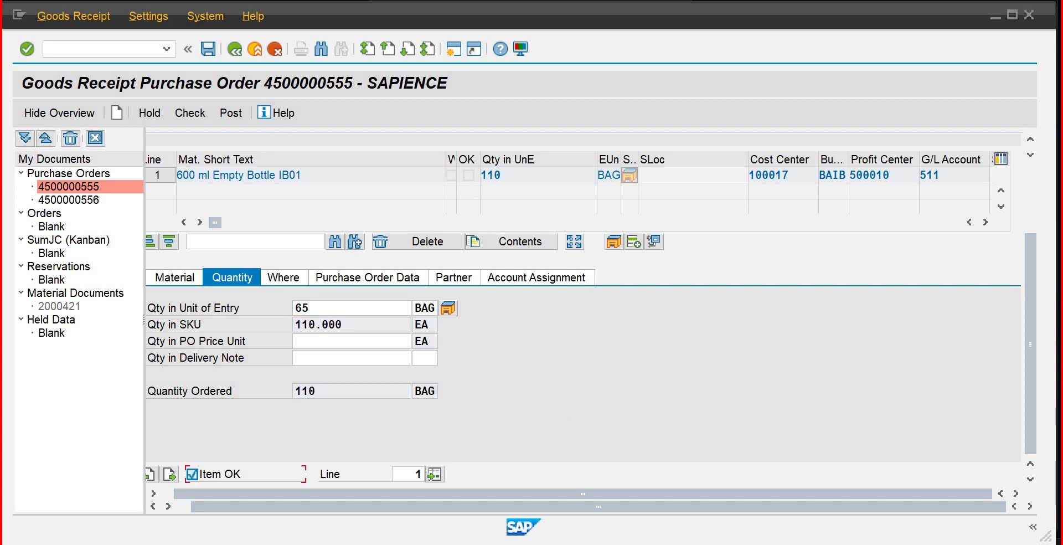
{"action": "left_click", "coordinate": [321, 190]}
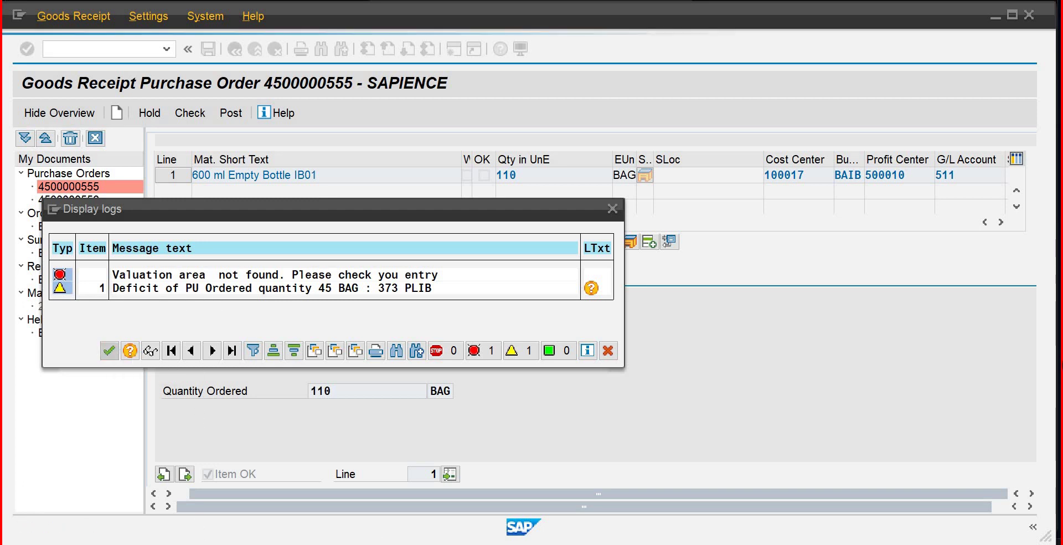
{"action": "left_click", "coordinate": [109, 351]}
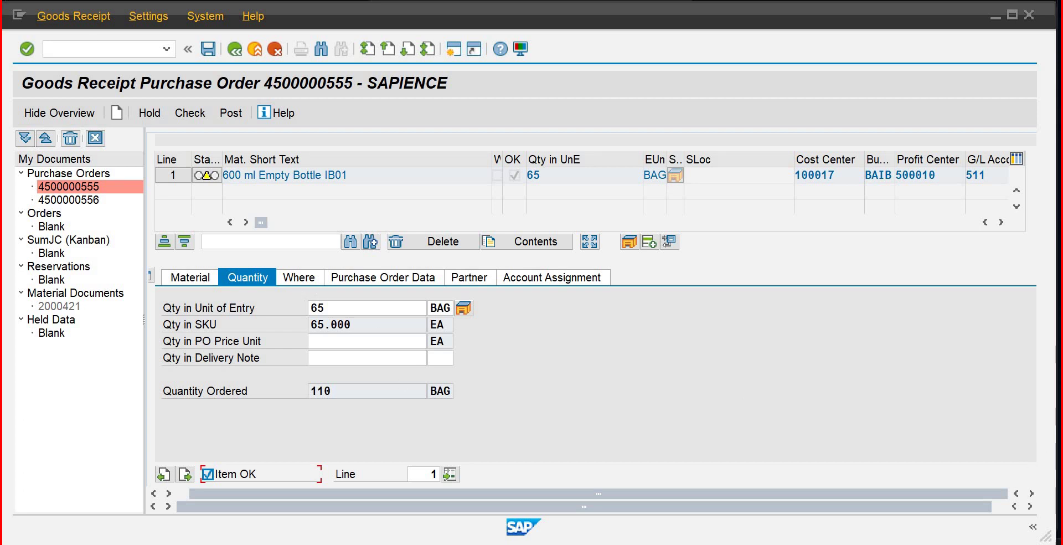
Step: Leave the goods receipt with /n to return to SAP Easy Access
{"action": "left_click", "coordinate": [94, 51]}
{"action": "type", "text": "/n"}
{"action": "key", "text": "Return"}
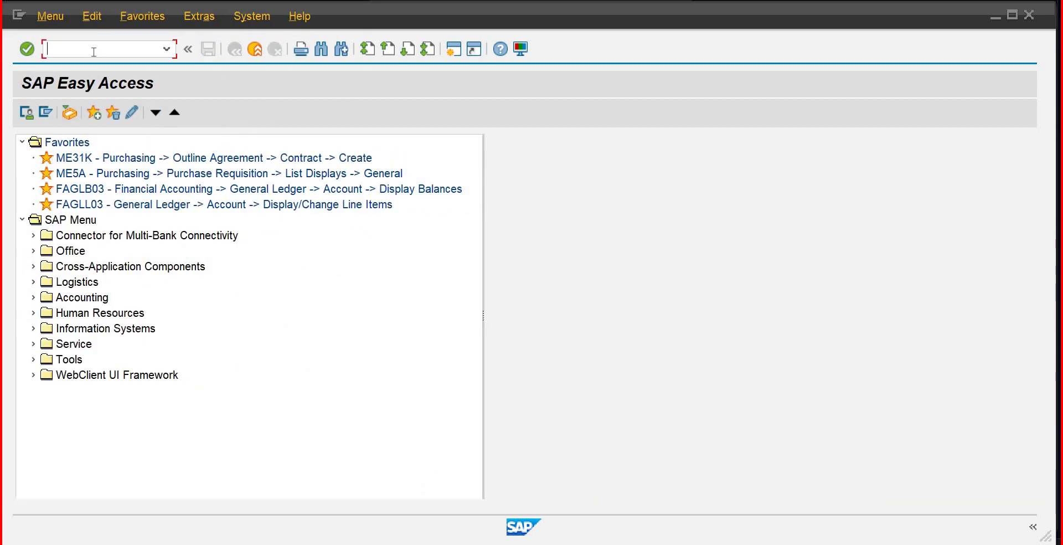
Step: Run SPRO and open the SAP Reference IMG
{"action": "type", "text": "spro"}
{"action": "key", "text": "Return"}
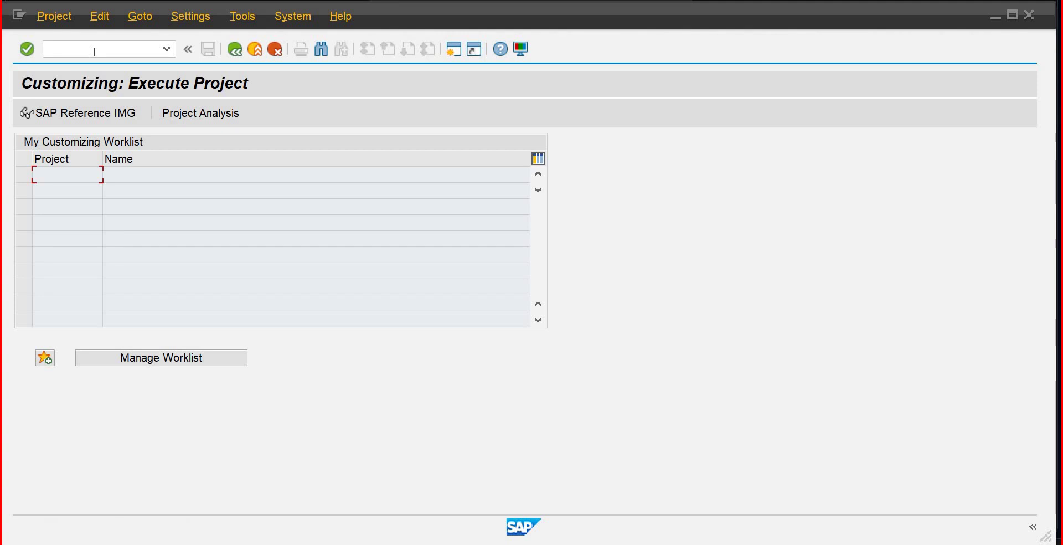
{"action": "left_click", "coordinate": [99, 114]}
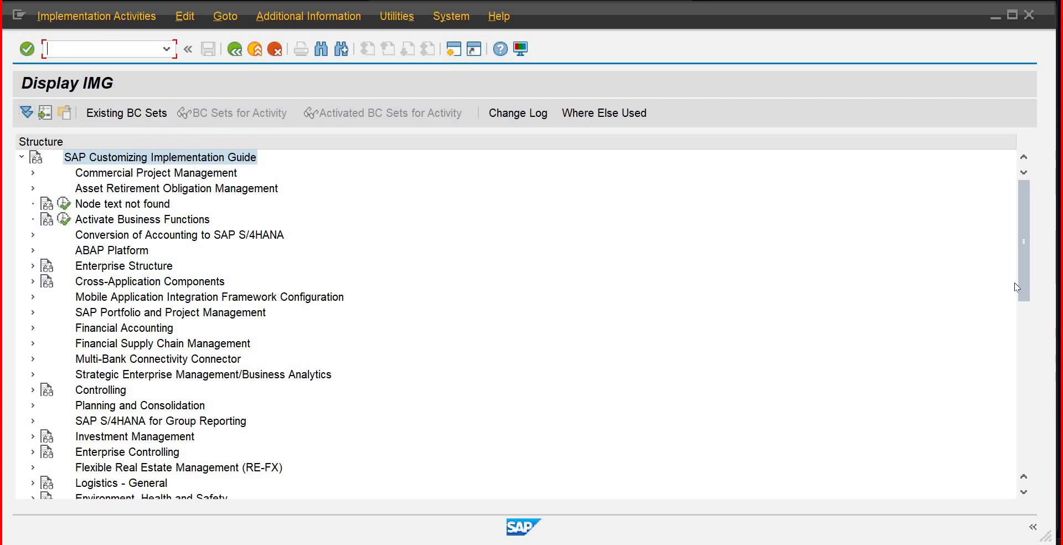
Step: Expand Controlling > Product Cost Controlling > Actual Costing/Material Ledger in the IMG tree
{"action": "left_click_drag", "start_coordinate": [1019, 287], "coordinate": [1045, 410]}
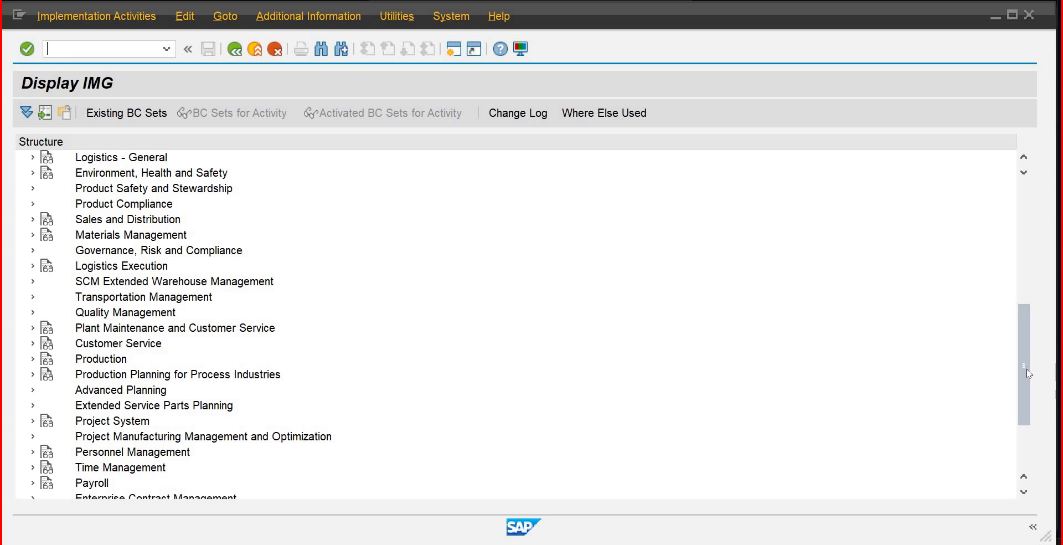
{"action": "left_click_drag", "start_coordinate": [1027, 369], "coordinate": [1027, 434]}
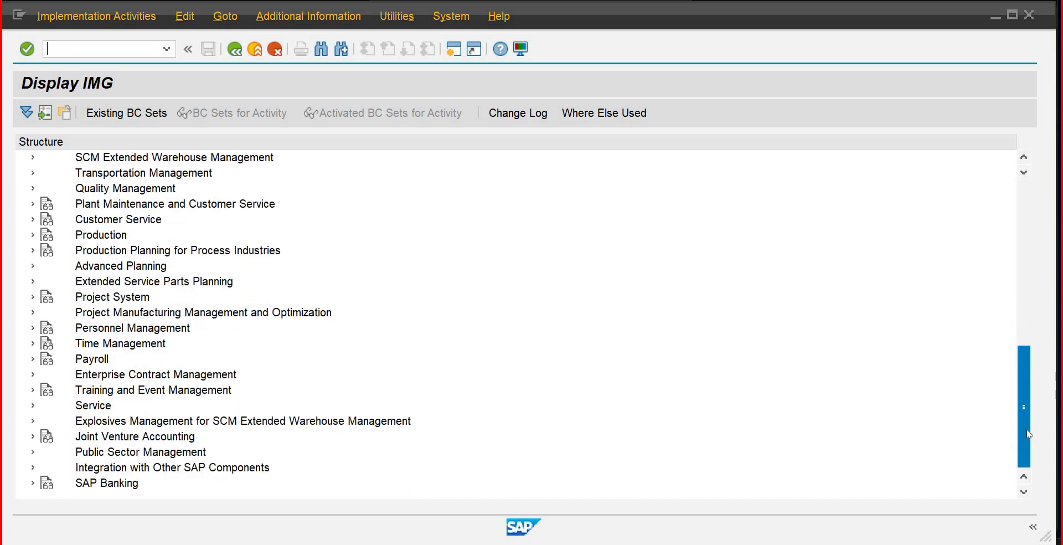
{"action": "left_click_drag", "start_coordinate": [1028, 434], "coordinate": [1013, 335]}
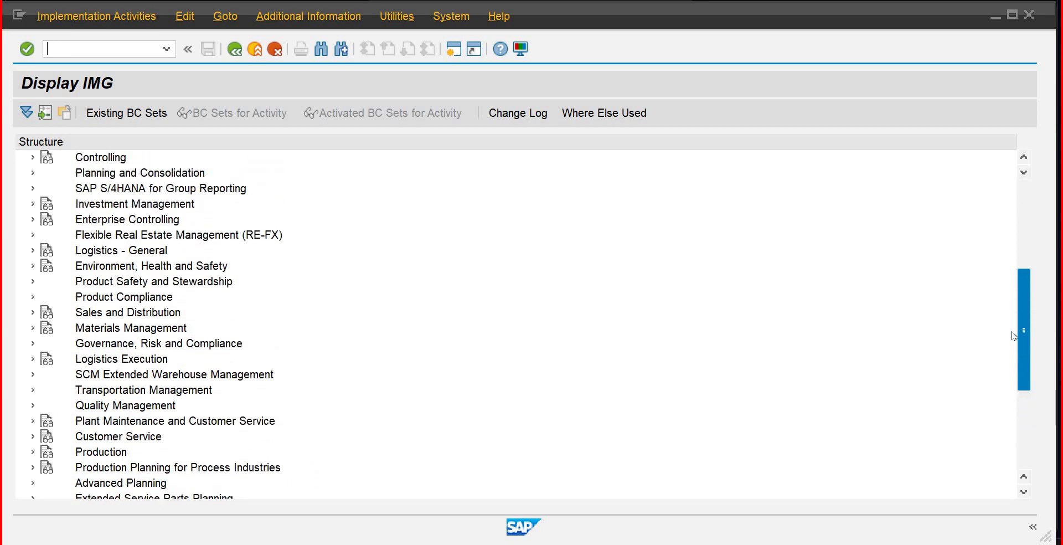
{"action": "left_click_drag", "start_coordinate": [1014, 337], "coordinate": [1007, 324]}
{"action": "left_click_drag", "start_coordinate": [42, 239], "coordinate": [34, 182]}
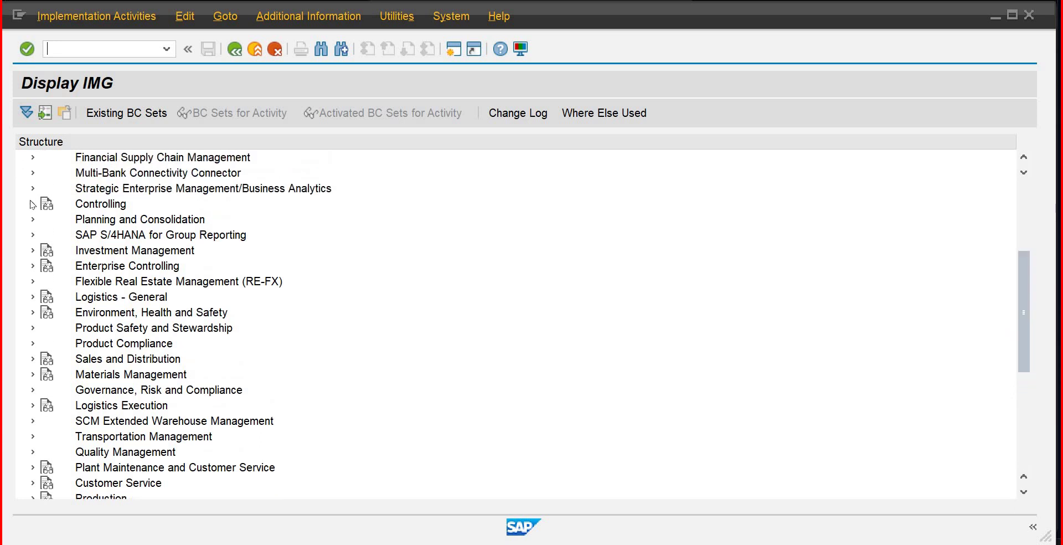
{"action": "left_click", "coordinate": [32, 204]}
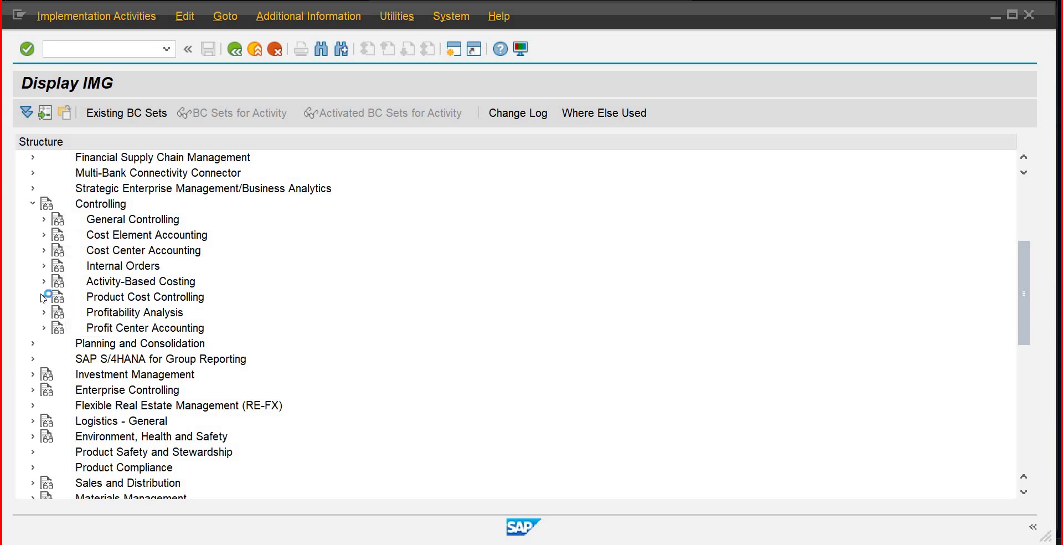
{"action": "left_click", "coordinate": [43, 297]}
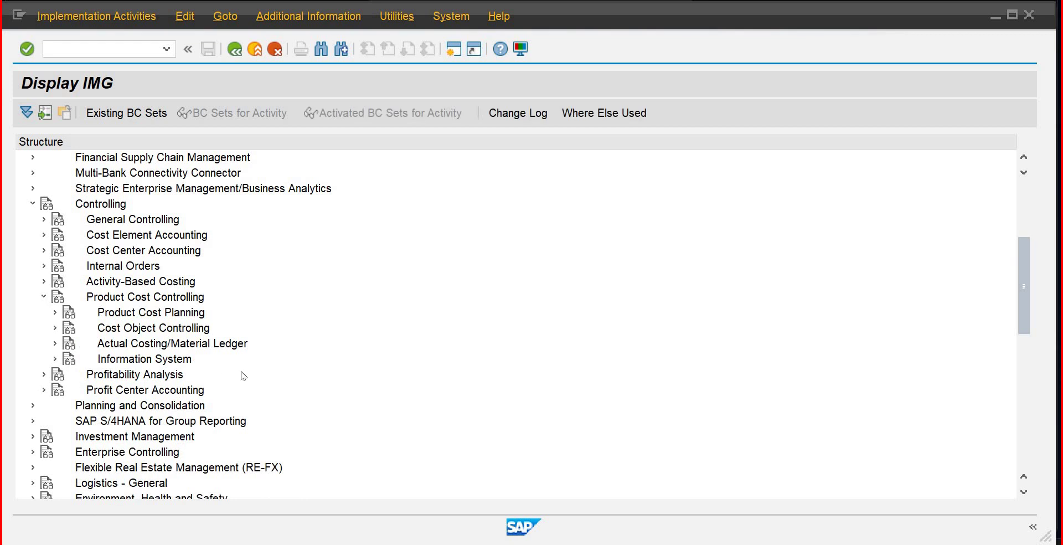
{"action": "left_click", "coordinate": [54, 344]}
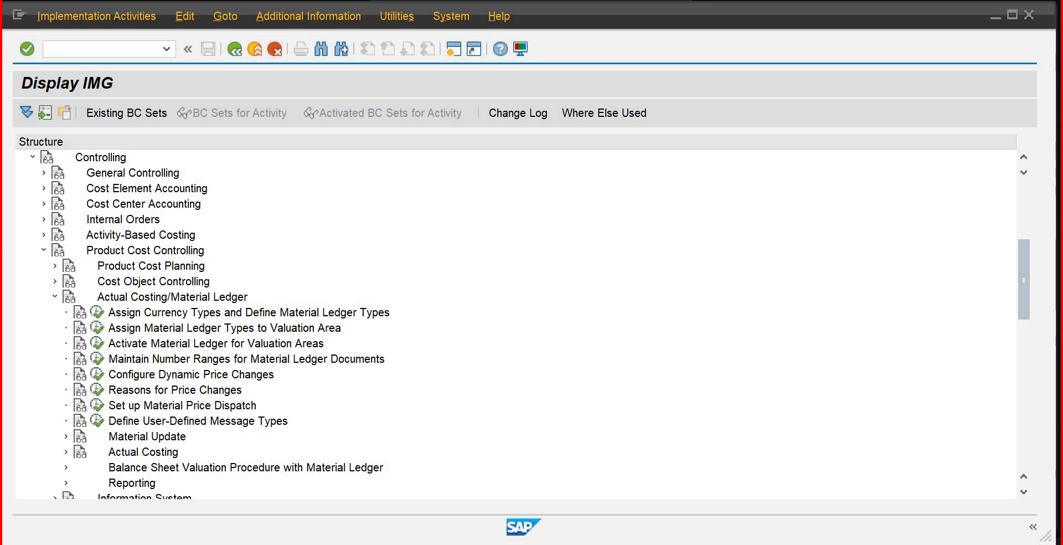
Step: Add a new material ledger type entry MLTS in Define Material Ledger Types
{"action": "left_click", "coordinate": [103, 317]}
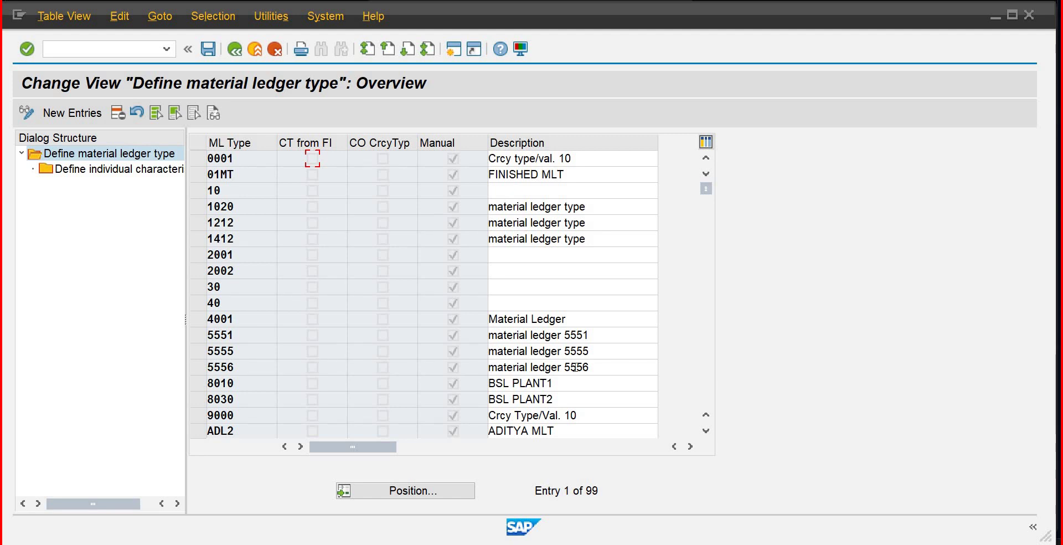
{"action": "left_click", "coordinate": [60, 113]}
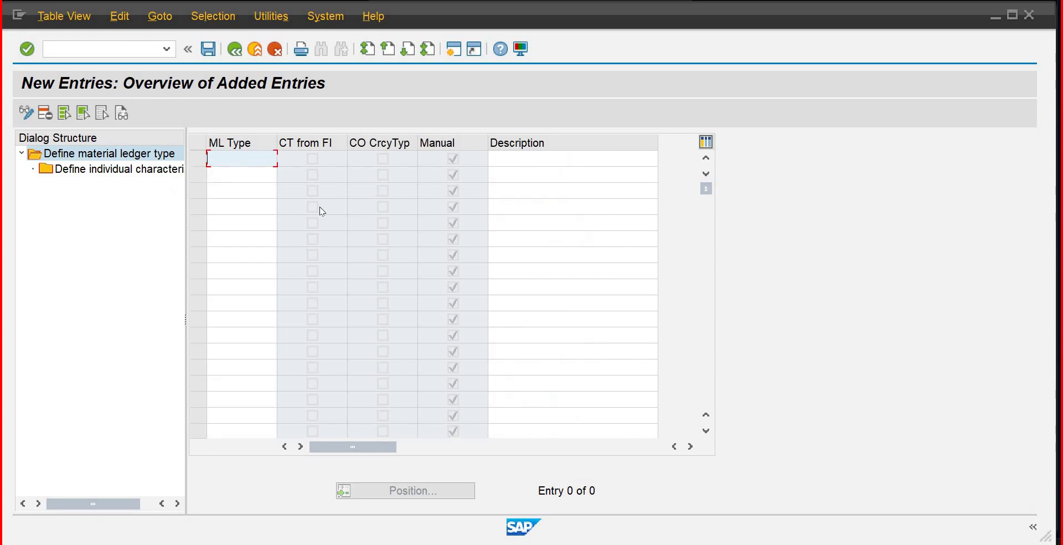
{"action": "type", "text": "ml"}
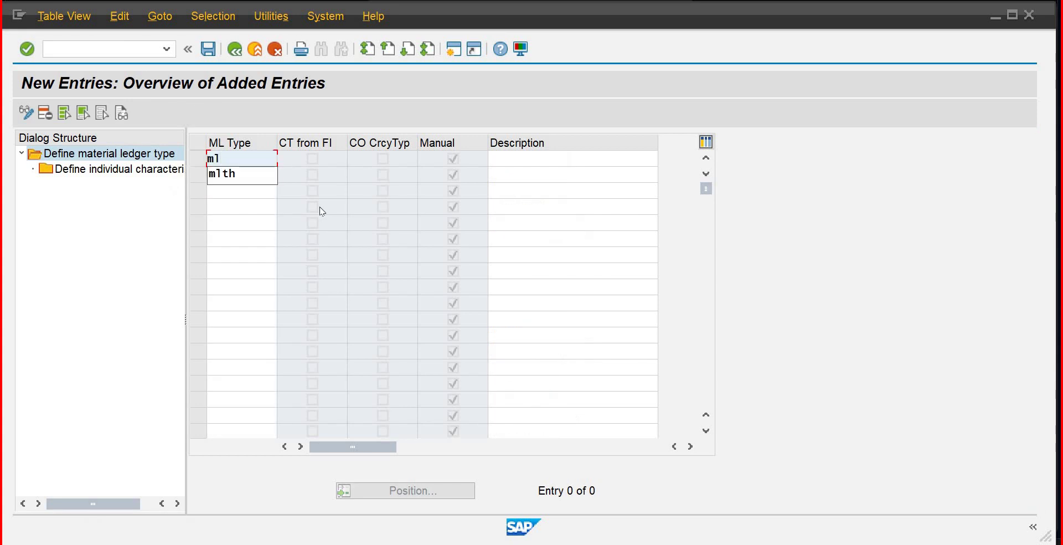
{"action": "type", "text": "ts"}
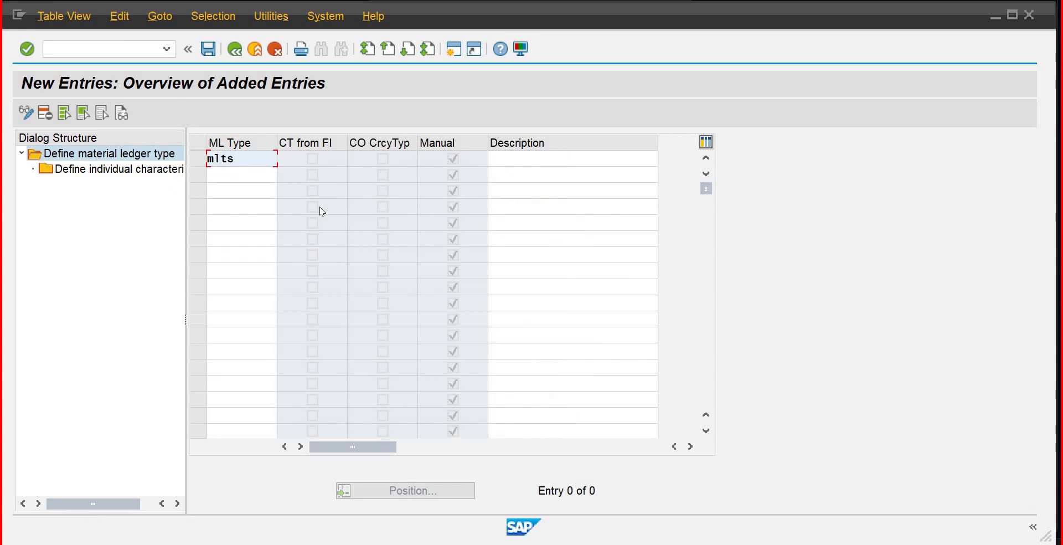
{"action": "key", "text": "Tab"}
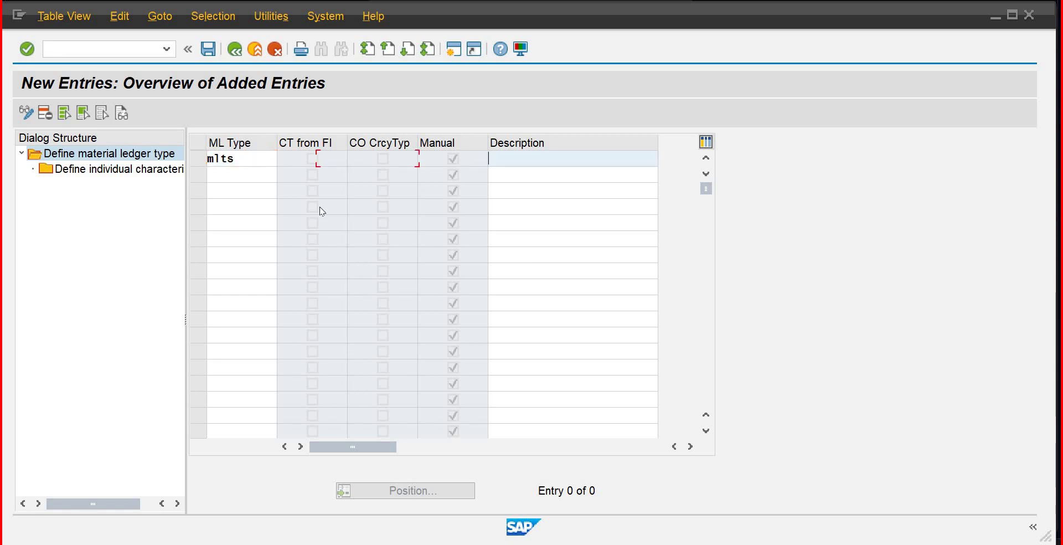
Step: Describe MLTS as 'Material Ledger Sapience', confirm the entry, and save it
{"action": "type", "text": "Matrial"}
{"action": "key", "text": "BackSpace"}
{"action": "key", "text": "BackSpace"}
{"action": "key", "text": "BackSpace"}
{"action": "key", "text": "BackSpace"}
{"action": "key", "text": "BackSpace"}
{"action": "type", "text": "erial Ledger HB"}
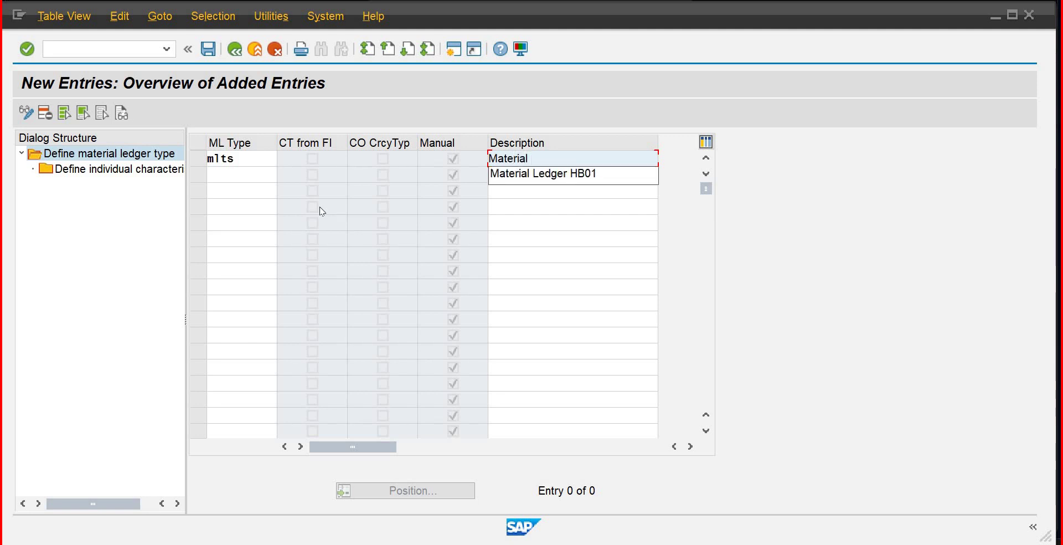
{"action": "key", "text": "BackSpace"}
{"action": "key", "text": "BackSpace"}
{"action": "key", "text": "BackSpace"}
{"action": "type", "text": "-"}
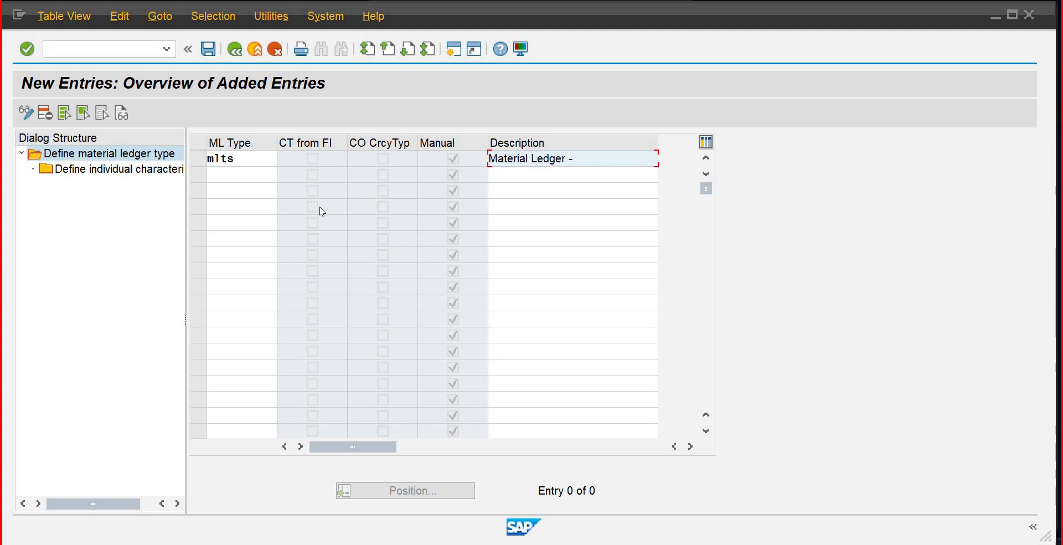
{"action": "key", "text": "BackSpace"}
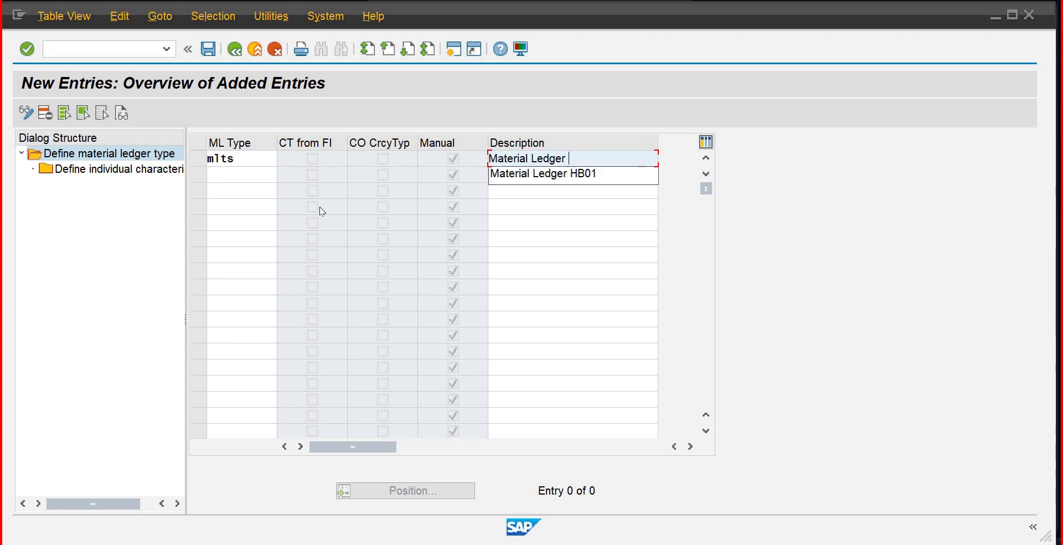
{"action": "type", "text": "Sapience"}
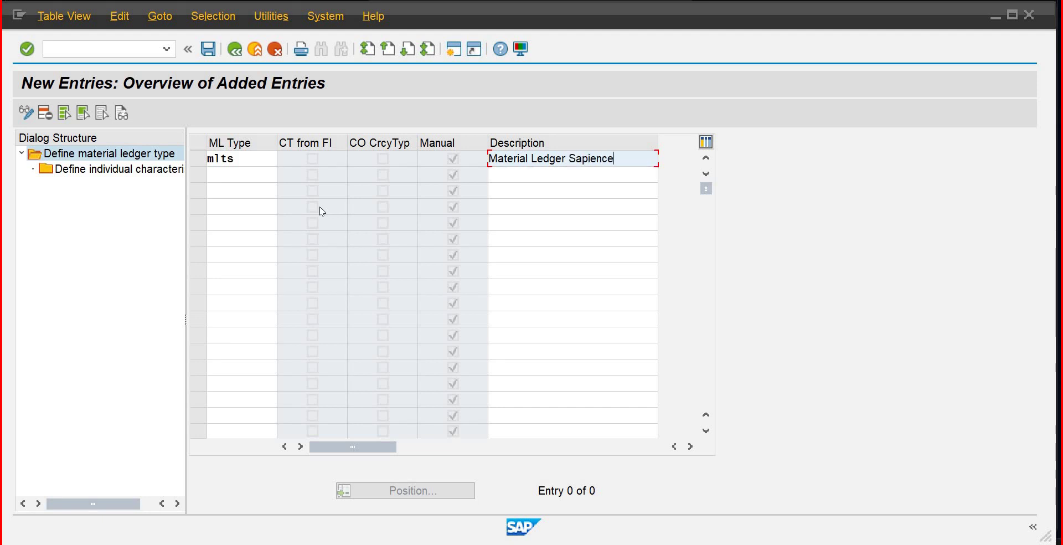
{"action": "key", "text": "Return"}
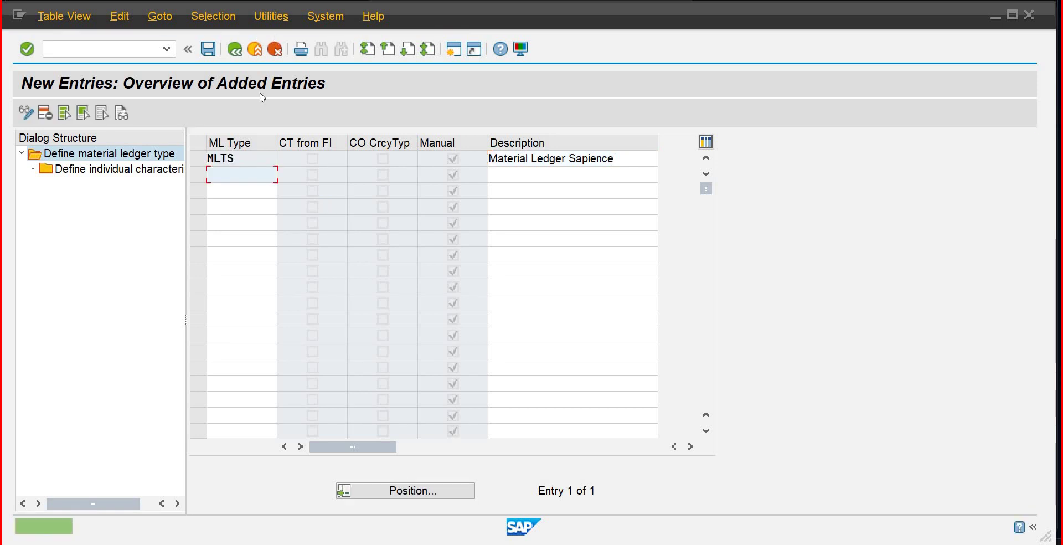
{"action": "left_click", "coordinate": [209, 50]}
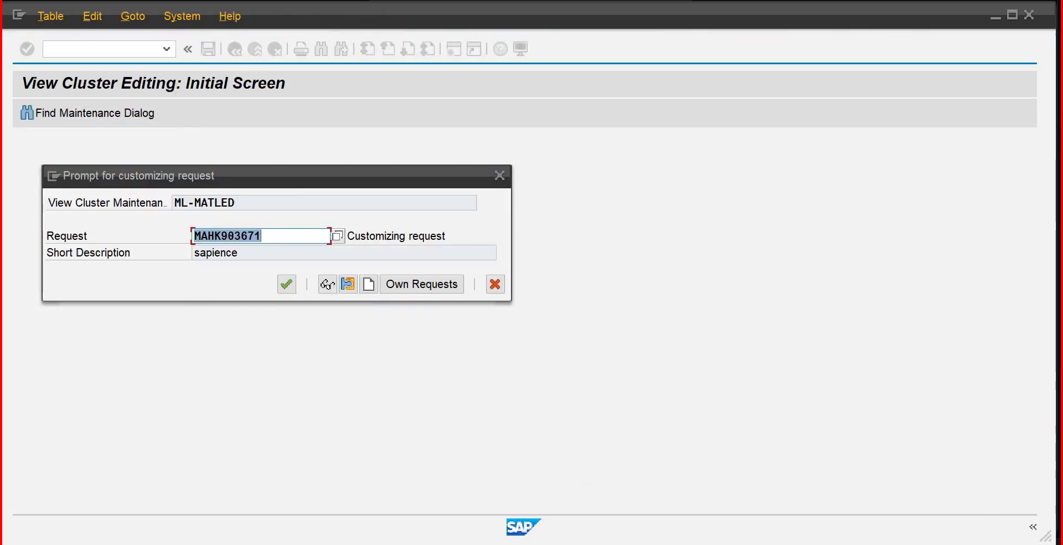
Step: Accept the customizing request and verify MLTS uses currency type 10, company code currency
{"action": "left_click", "coordinate": [294, 283]}
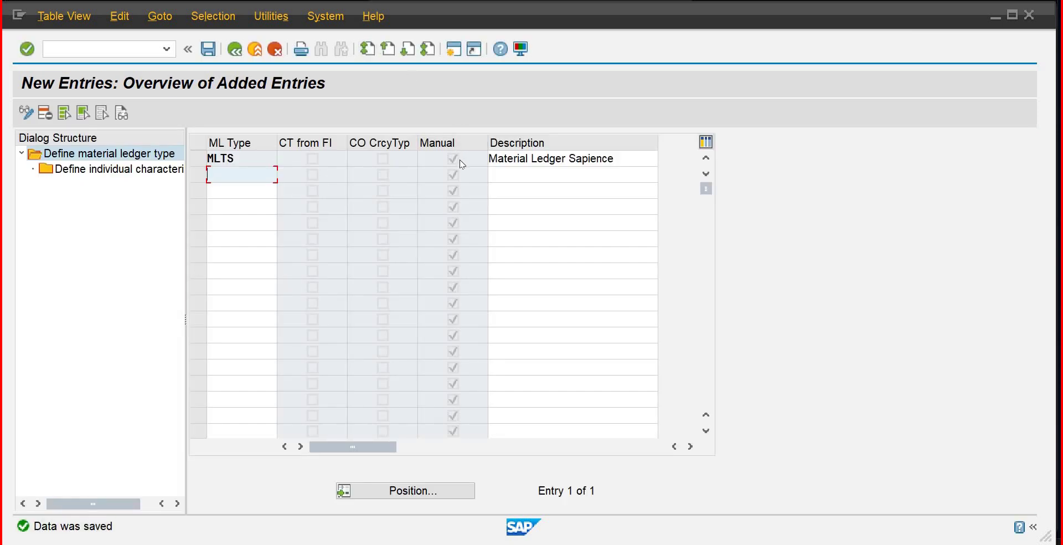
{"action": "double_click", "coordinate": [78, 170]}
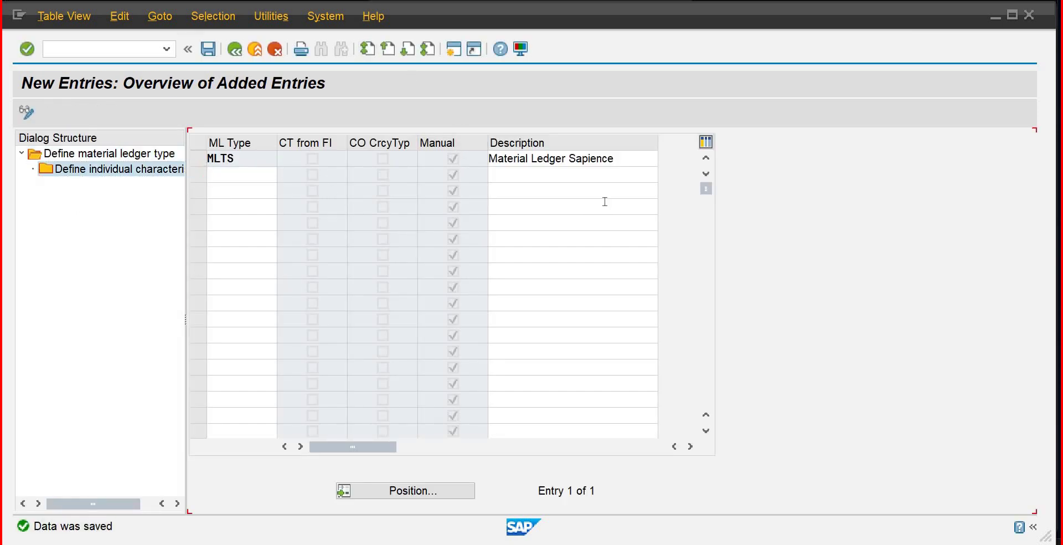
{"action": "left_click", "coordinate": [199, 159]}
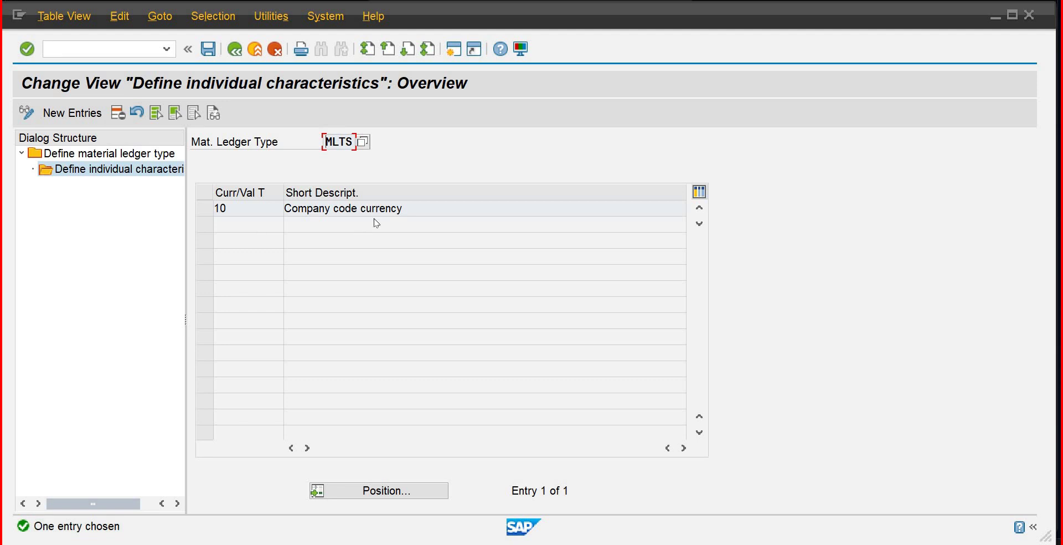
{"action": "left_click", "coordinate": [234, 51]}
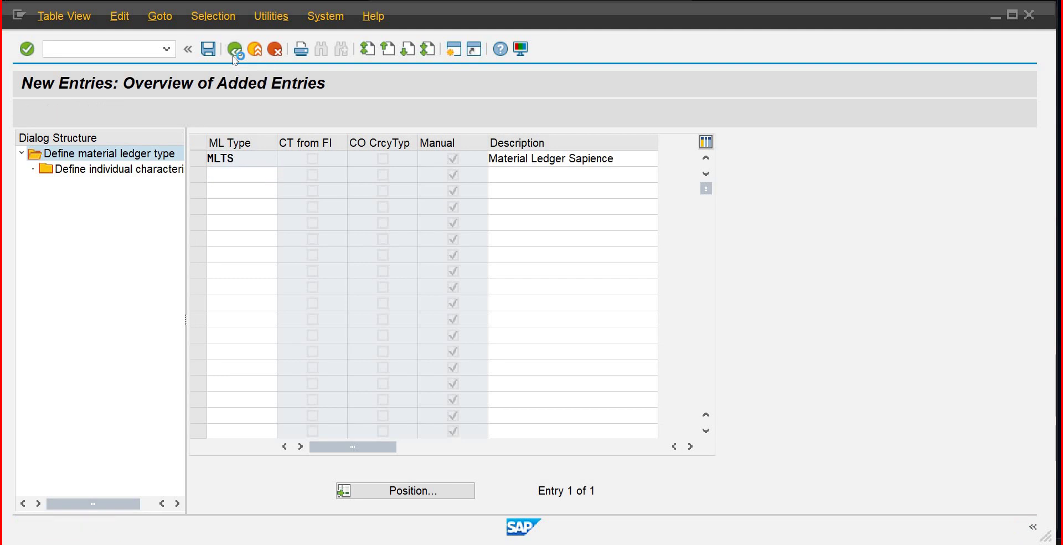
{"action": "left_click", "coordinate": [234, 55]}
{"action": "left_click", "coordinate": [234, 53]}
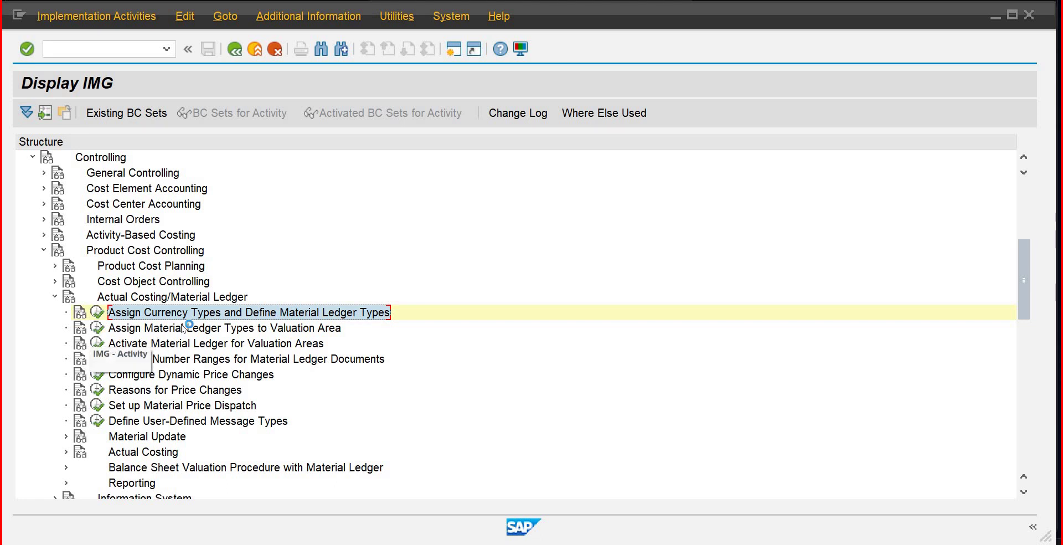
Step: Run Assign Material Ledger Types to Valuation Area, dismissing the DOT1 functional-currency warning
{"action": "left_click", "coordinate": [97, 327]}
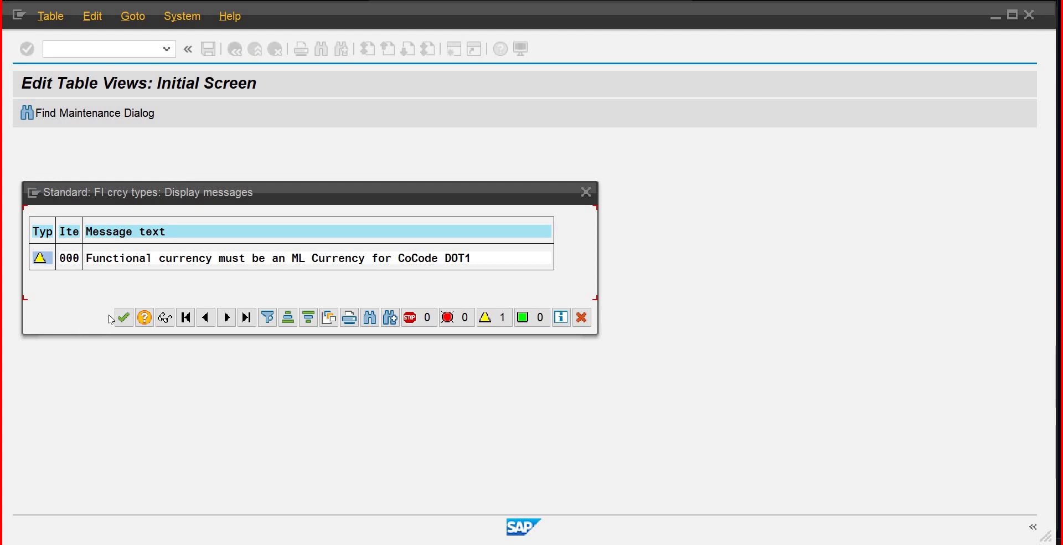
{"action": "left_click", "coordinate": [123, 324]}
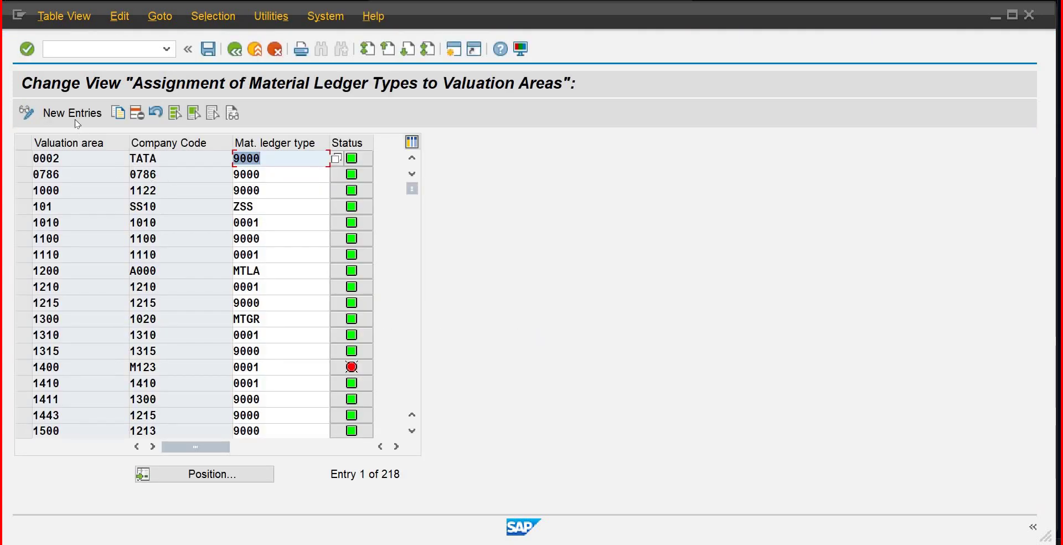
Step: Add a row assigning valuation area PLIB (company code IB01) to ledger type MLTS and save it
{"action": "left_click", "coordinate": [76, 115]}
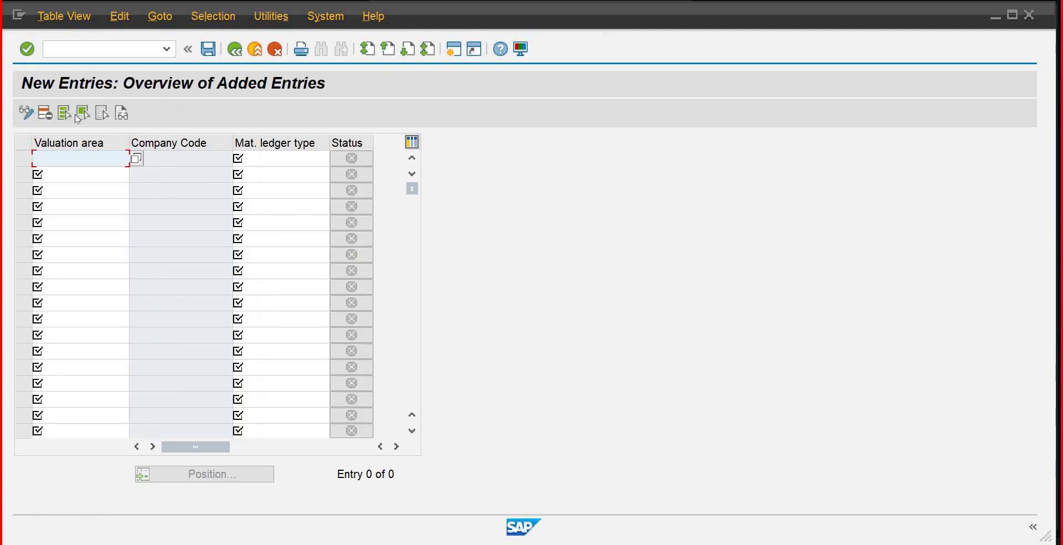
{"action": "type", "text": "plib"}
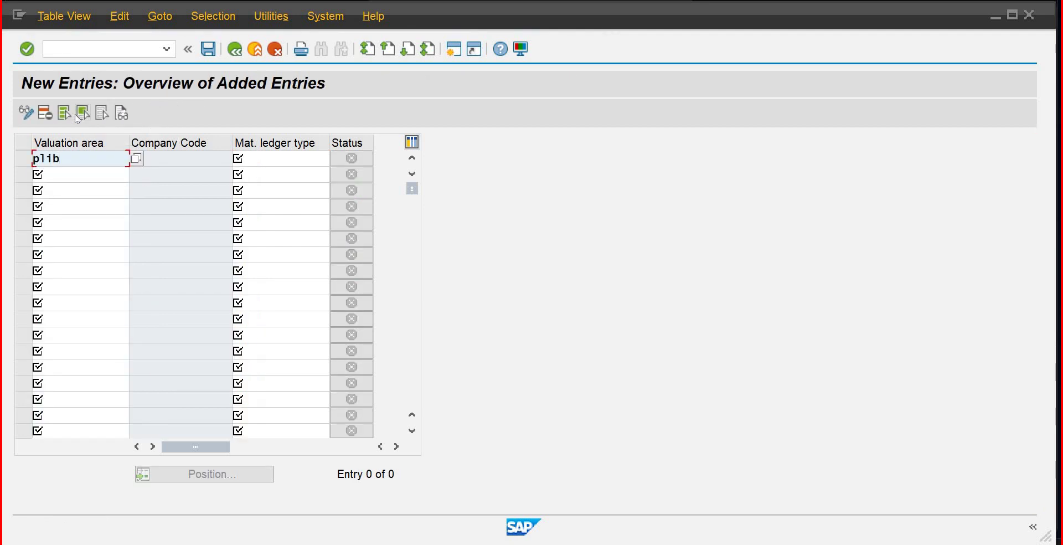
{"action": "key", "text": "Tab"}
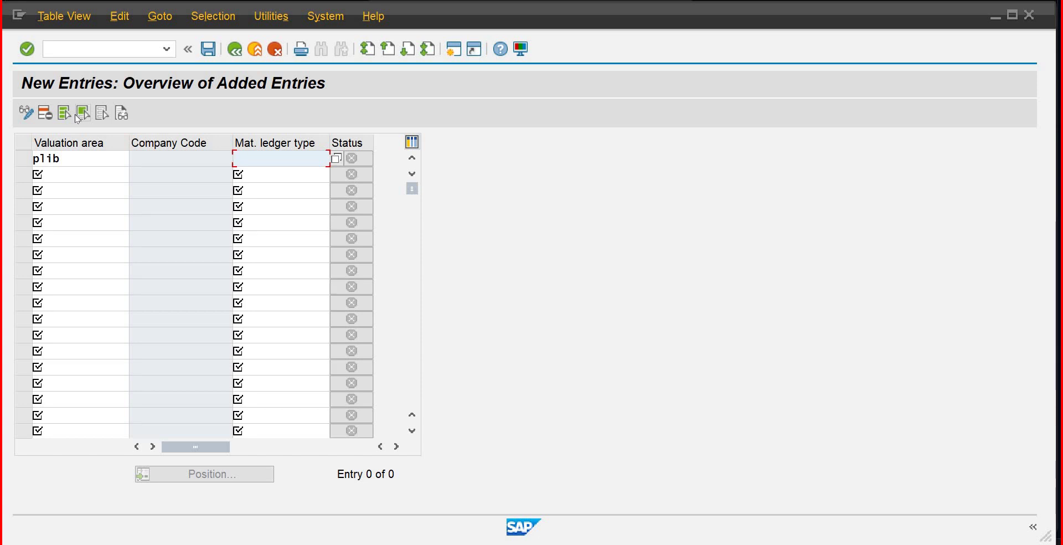
{"action": "type", "text": "m"}
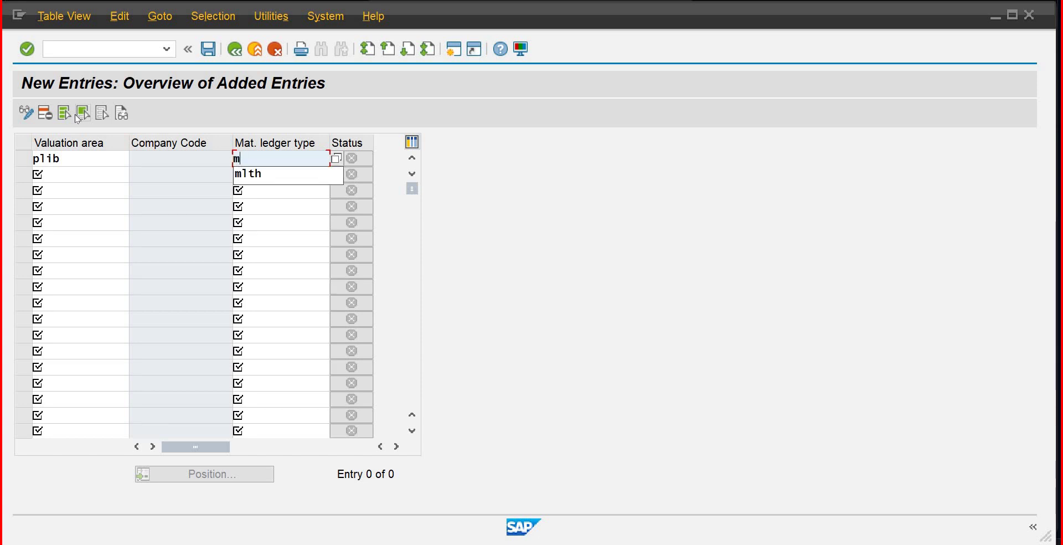
{"action": "type", "text": "lts"}
{"action": "key", "text": "Return"}
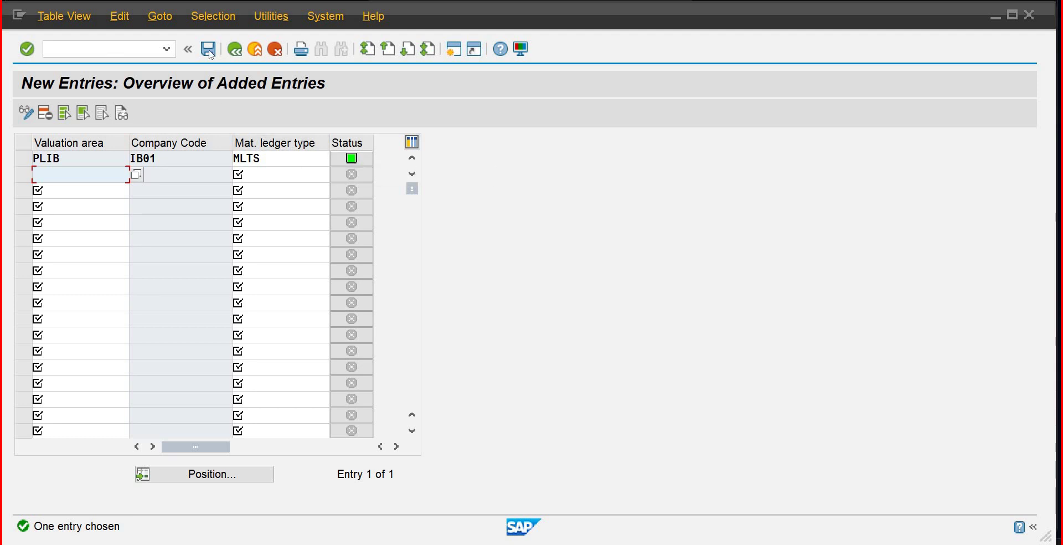
{"action": "key", "text": "ctrl+s"}
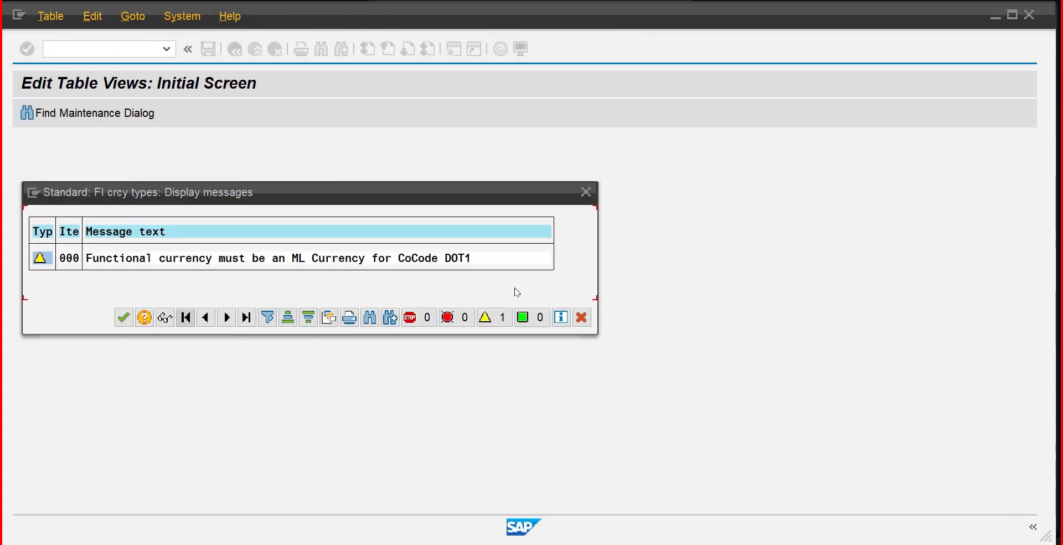
{"action": "left_click", "coordinate": [582, 315]}
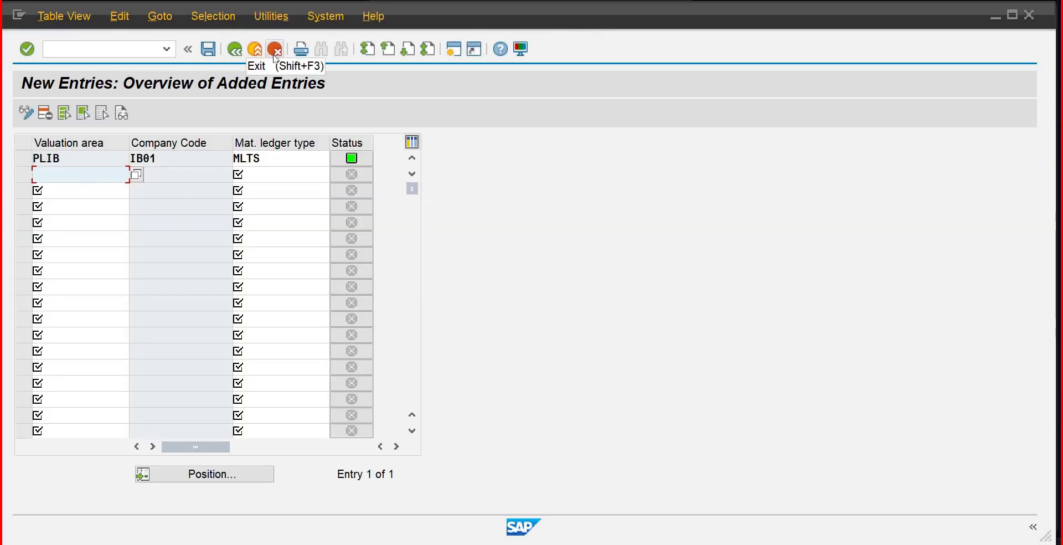
{"action": "left_click", "coordinate": [275, 50]}
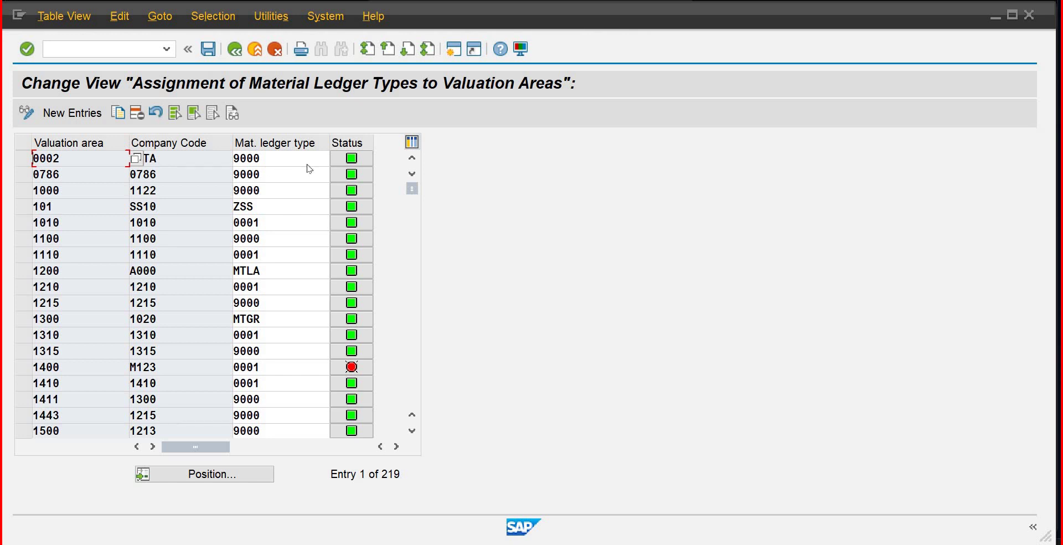
Step: Position the assignment list on valuation areas PLIB, PLMB and P1MB, then leave the table
{"action": "left_click", "coordinate": [200, 476]}
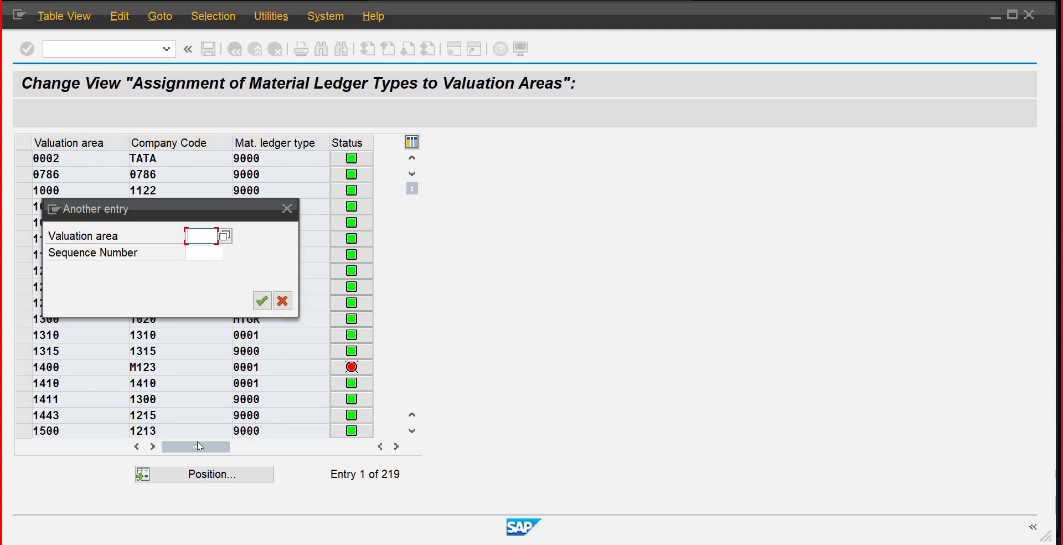
{"action": "type", "text": "plib"}
{"action": "key", "text": "Return"}
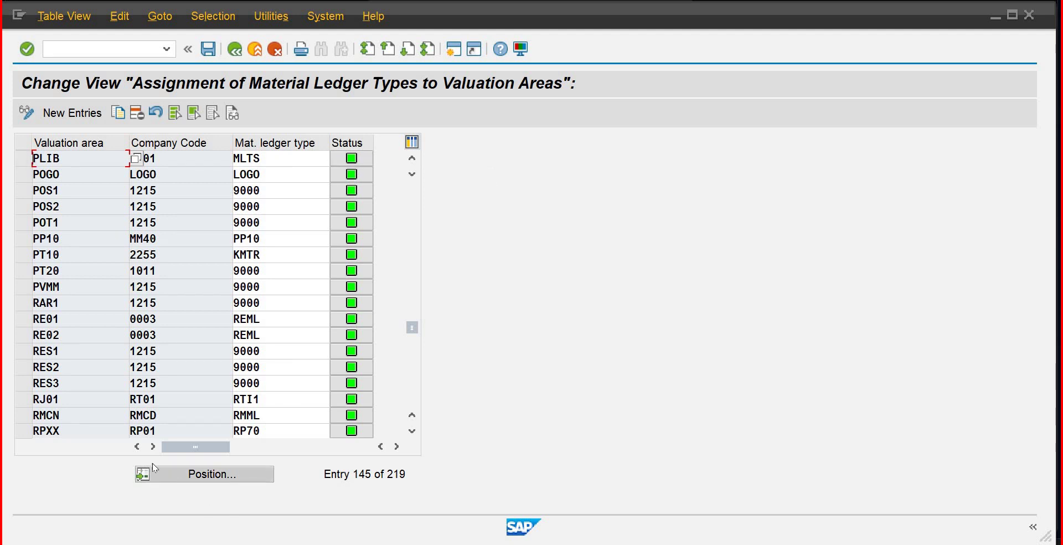
{"action": "left_click", "coordinate": [165, 474]}
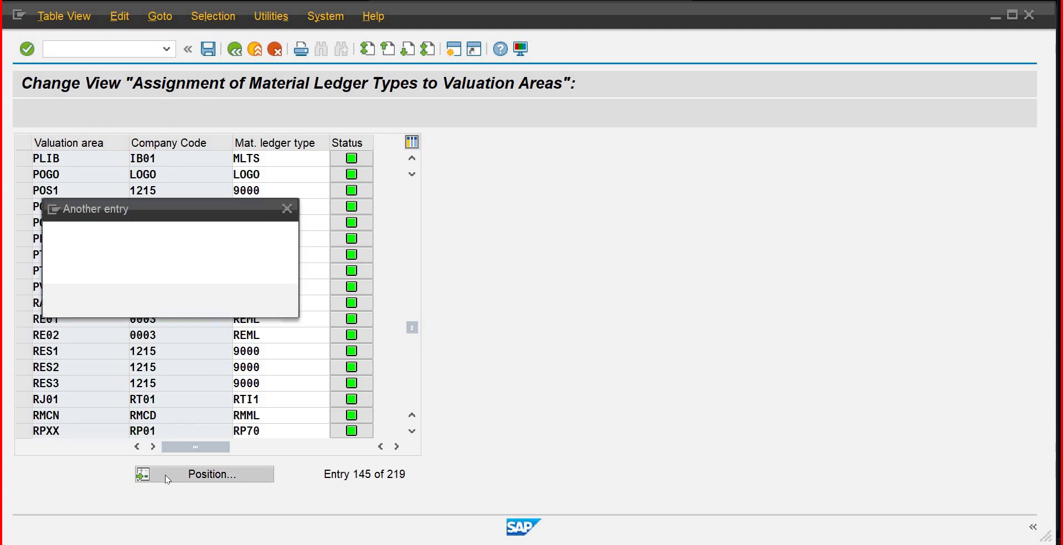
{"action": "type", "text": "plmb"}
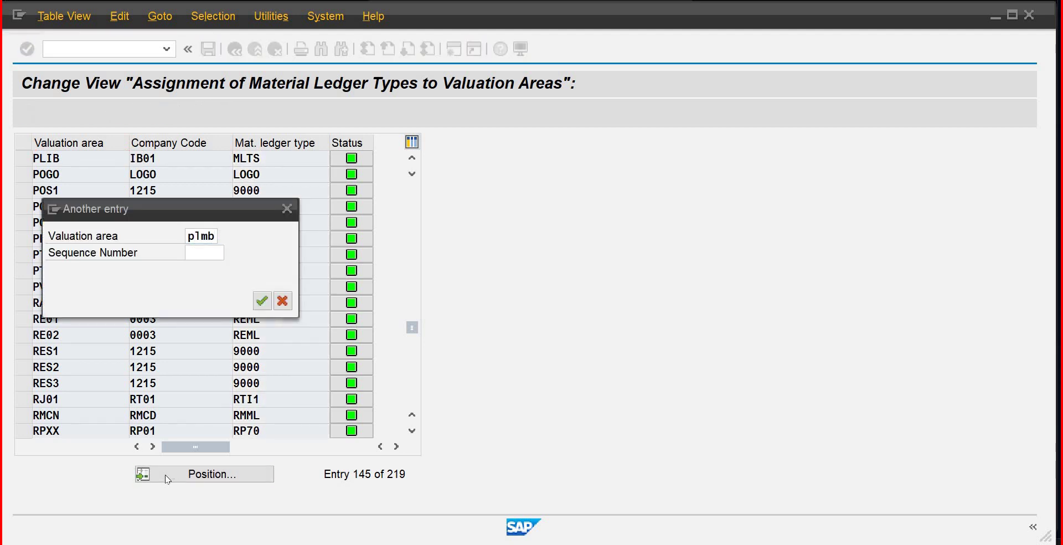
{"action": "key", "text": "Return"}
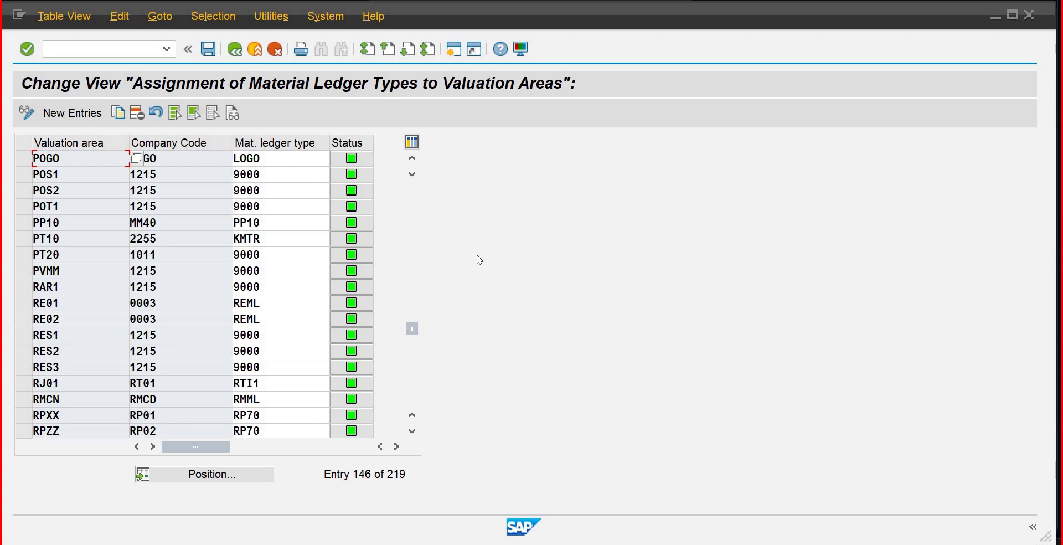
{"action": "left_click", "coordinate": [227, 476]}
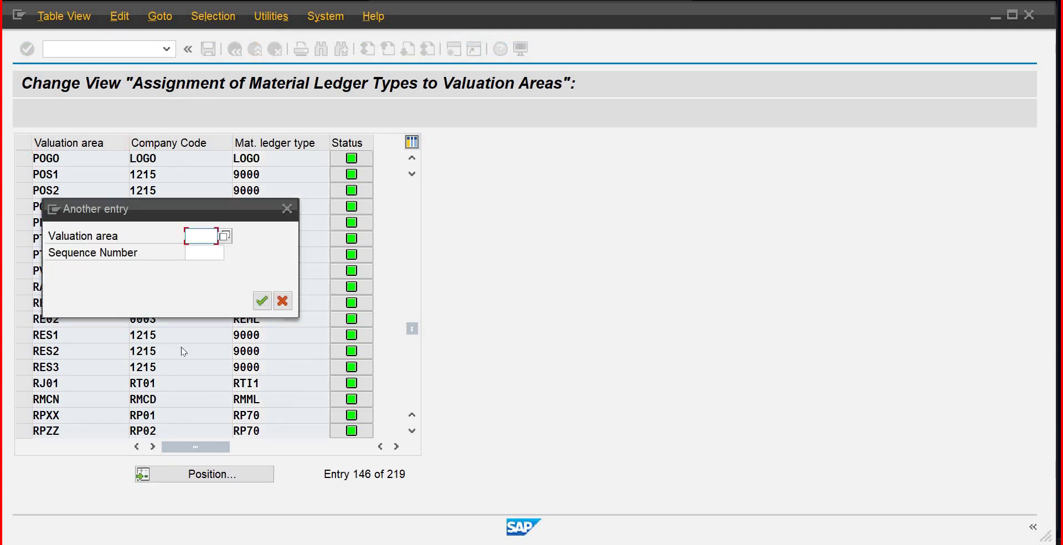
{"action": "type", "text": "p1mb"}
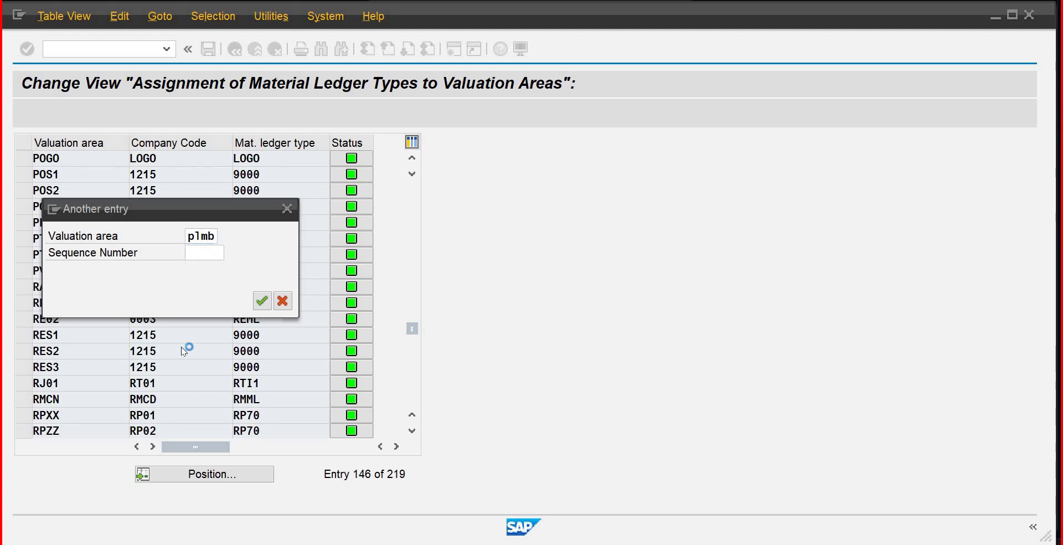
{"action": "key", "text": "Return"}
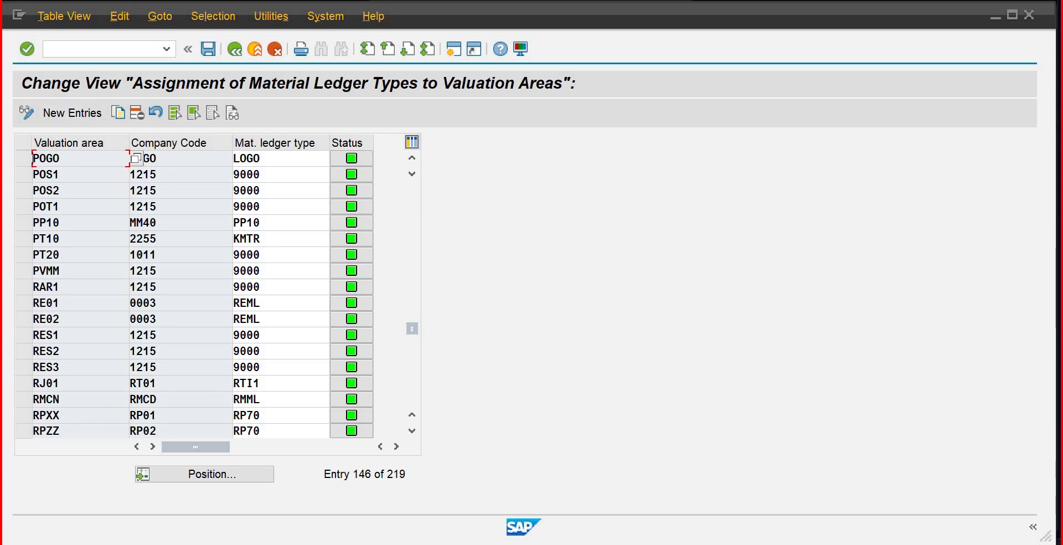
{"action": "key", "text": "F3"}
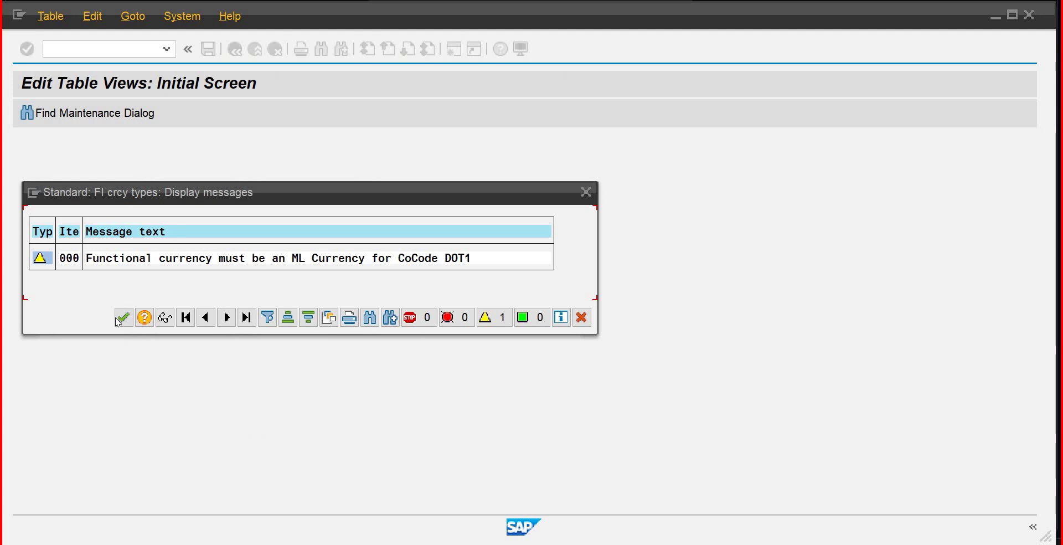
Step: Acknowledge the DOT1 warning and save the assignment to the proposed customizing request
{"action": "left_click", "coordinate": [119, 320]}
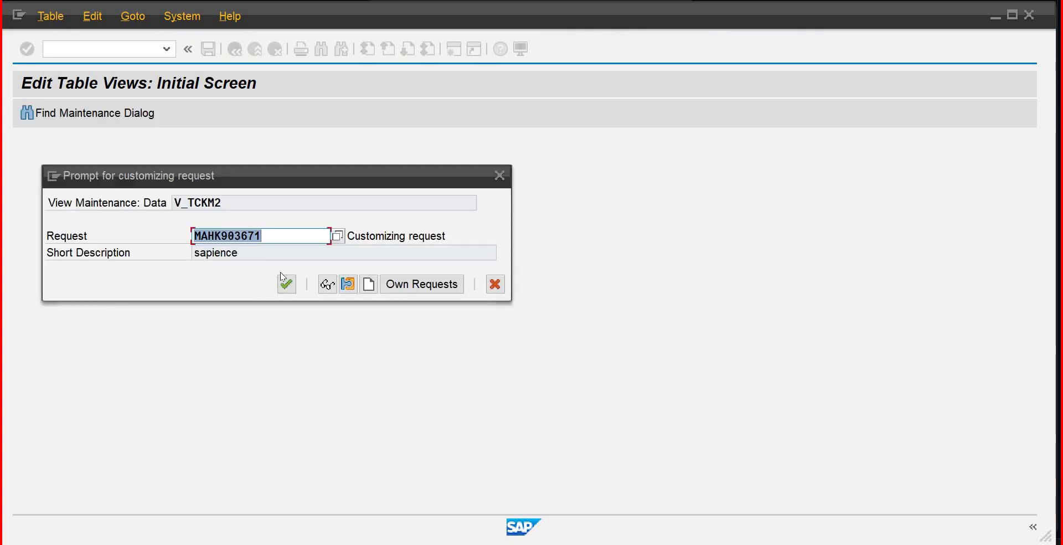
{"action": "left_click", "coordinate": [287, 283]}
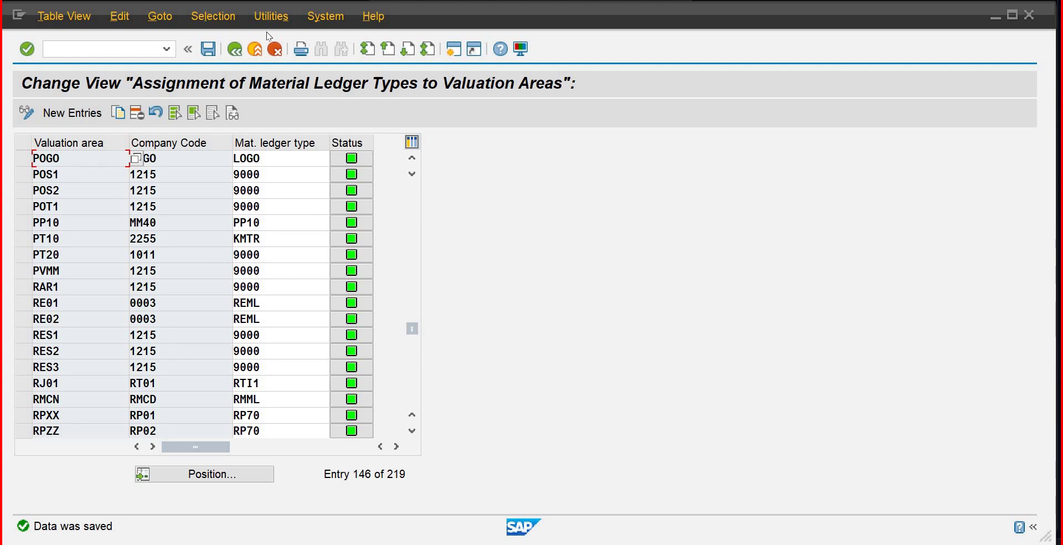
{"action": "left_click", "coordinate": [238, 50]}
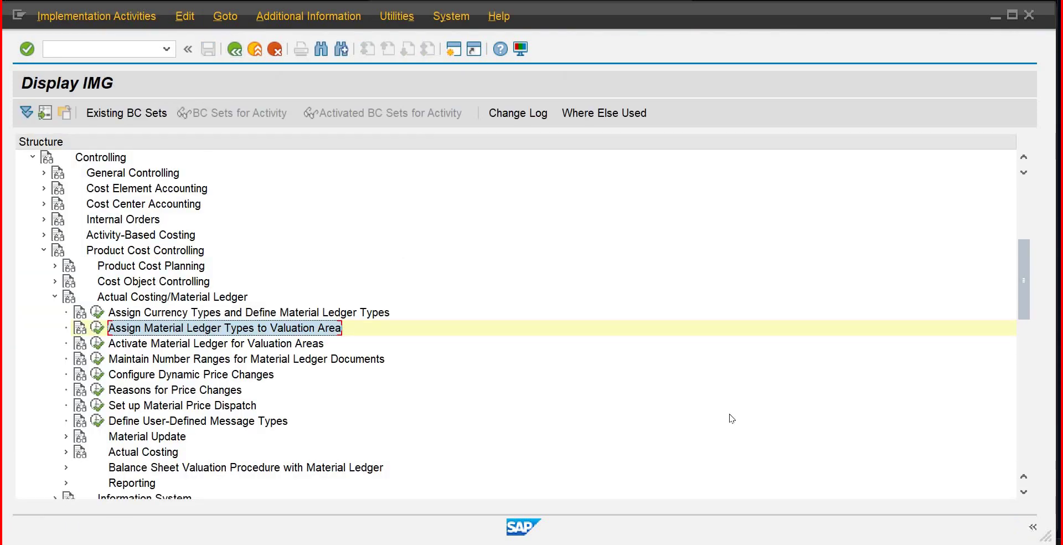
Step: Run the Check Material Ledger Settings report for plant PLIB
{"action": "left_click", "coordinate": [98, 343]}
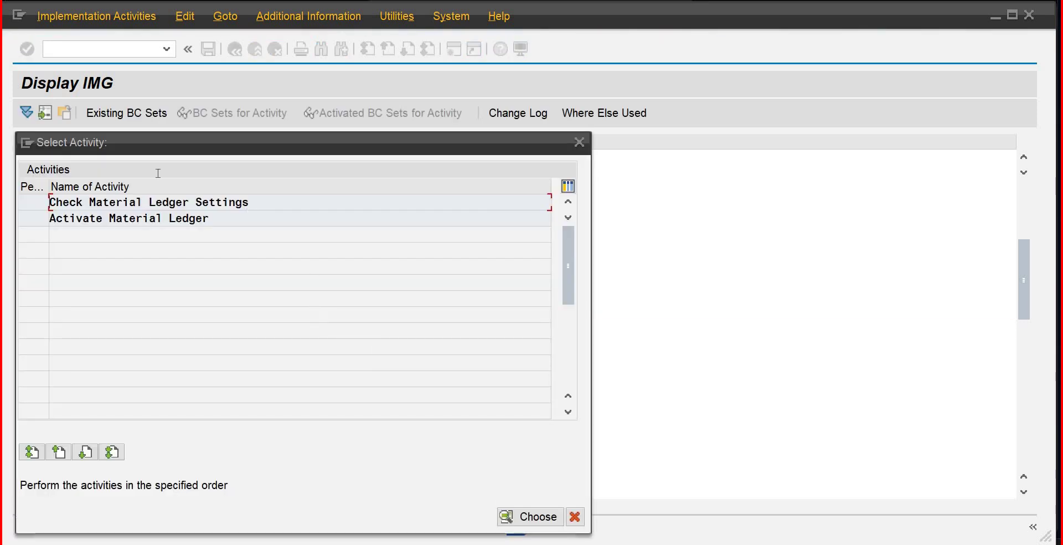
{"action": "double_click", "coordinate": [142, 207]}
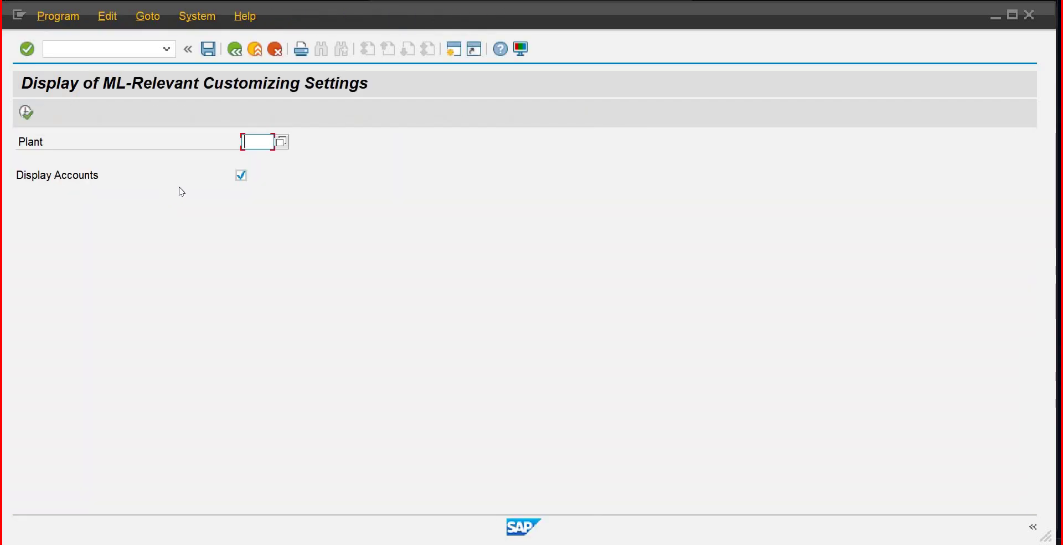
{"action": "type", "text": "p1"}
{"action": "type", "text": "ib"}
{"action": "key", "text": "Return"}
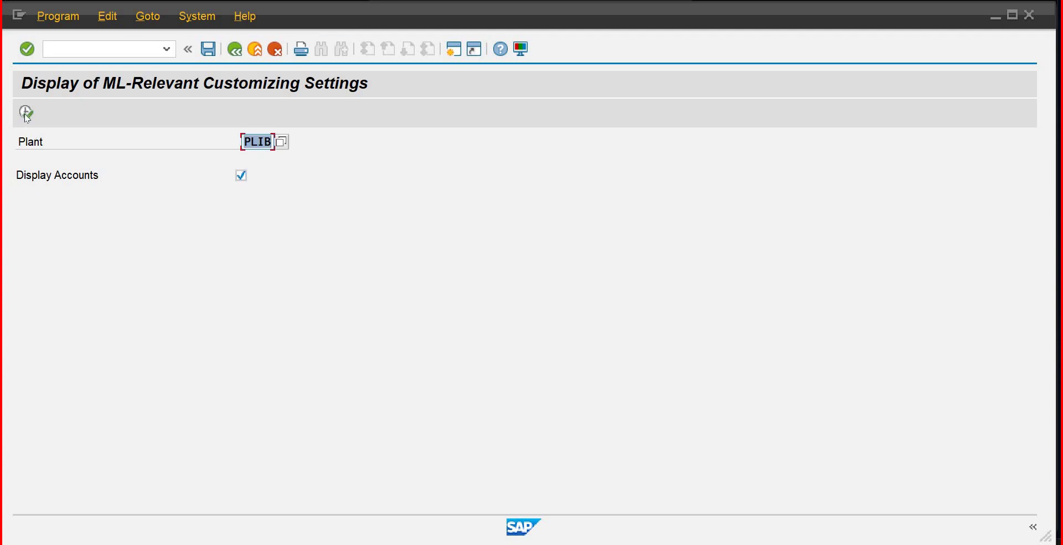
{"action": "left_click", "coordinate": [25, 117]}
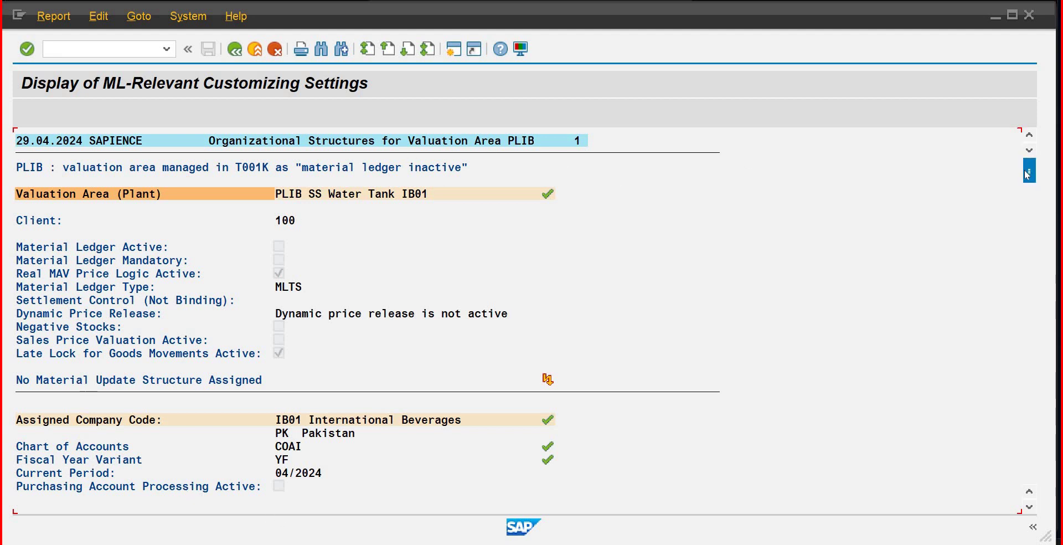
Step: Scroll through the report results, then exit back to the material ledger activity list
{"action": "left_click_drag", "start_coordinate": [1032, 198], "coordinate": [1032, 302]}
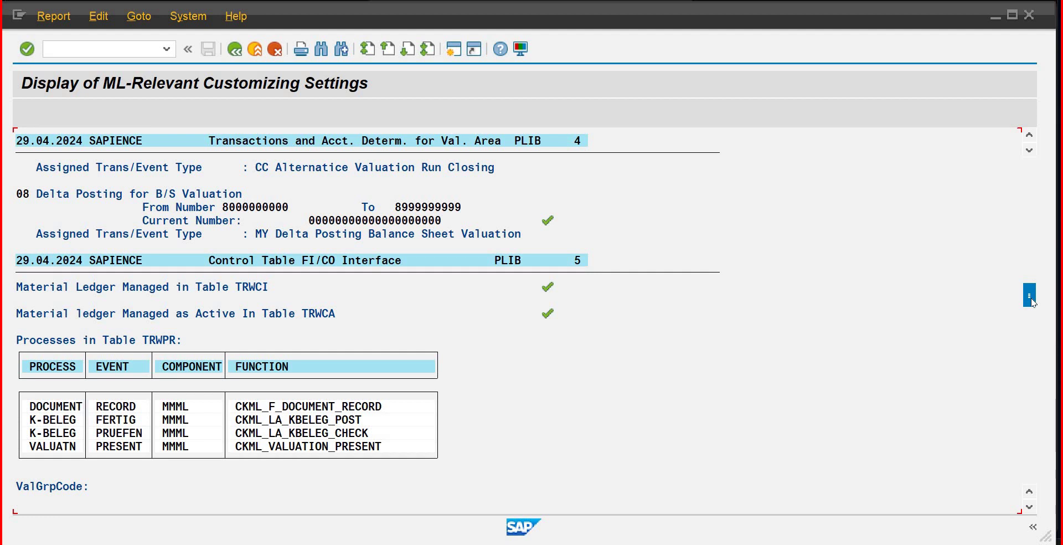
{"action": "left_click_drag", "start_coordinate": [1032, 302], "coordinate": [1023, 352]}
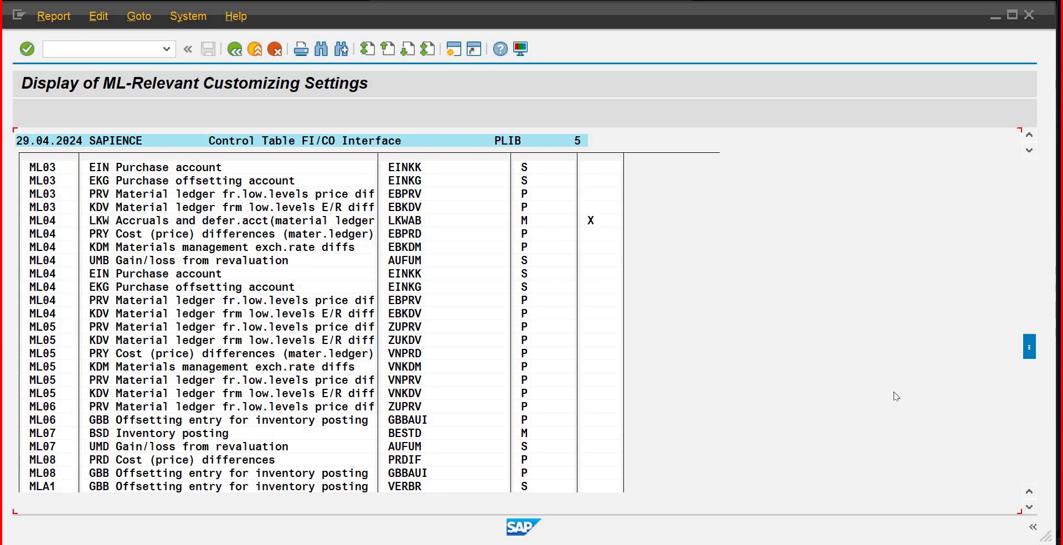
{"action": "left_click", "coordinate": [254, 50]}
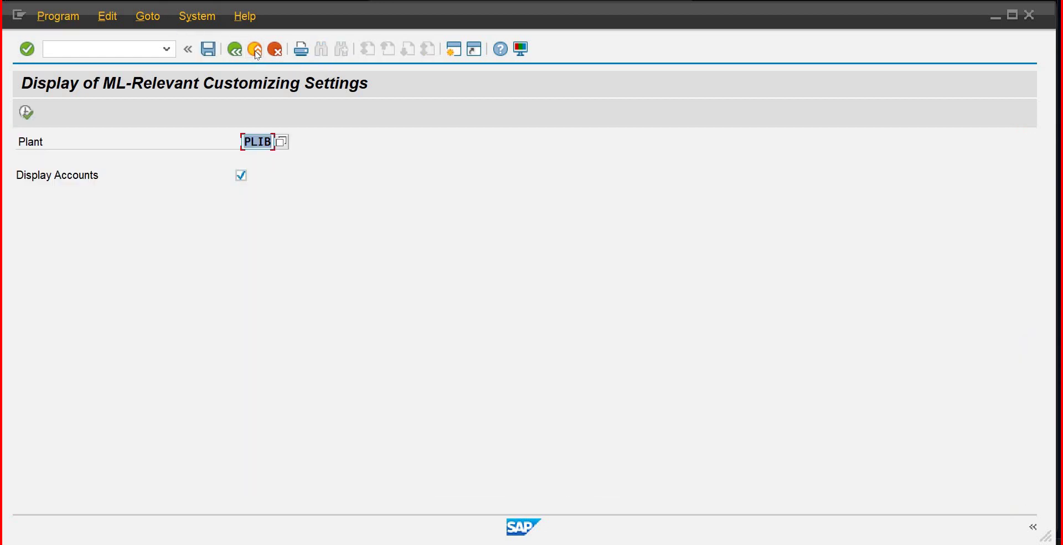
{"action": "key", "text": "F3"}
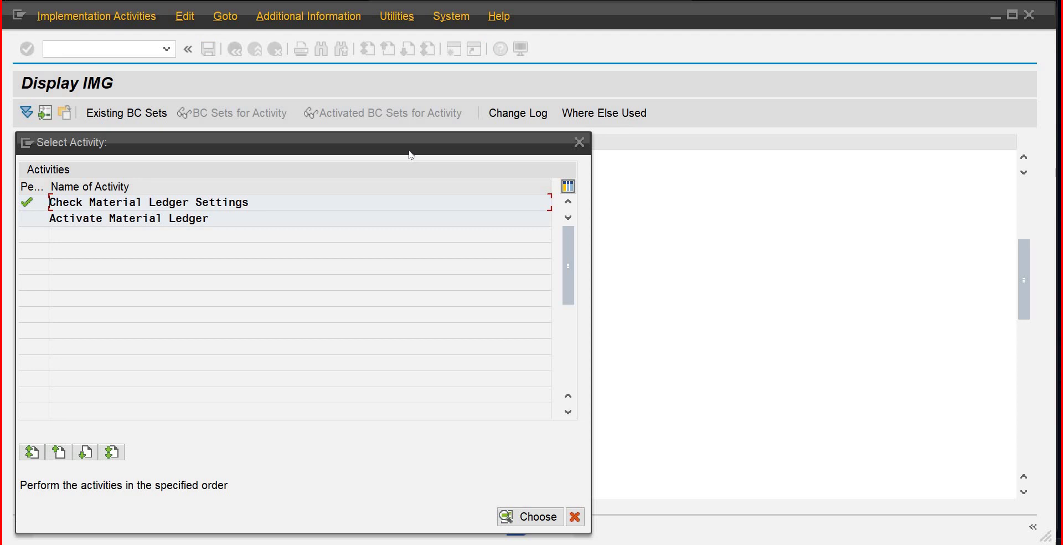
Step: Open the Activate Material Ledger table and jump to valuation area PLIB
{"action": "double_click", "coordinate": [104, 218]}
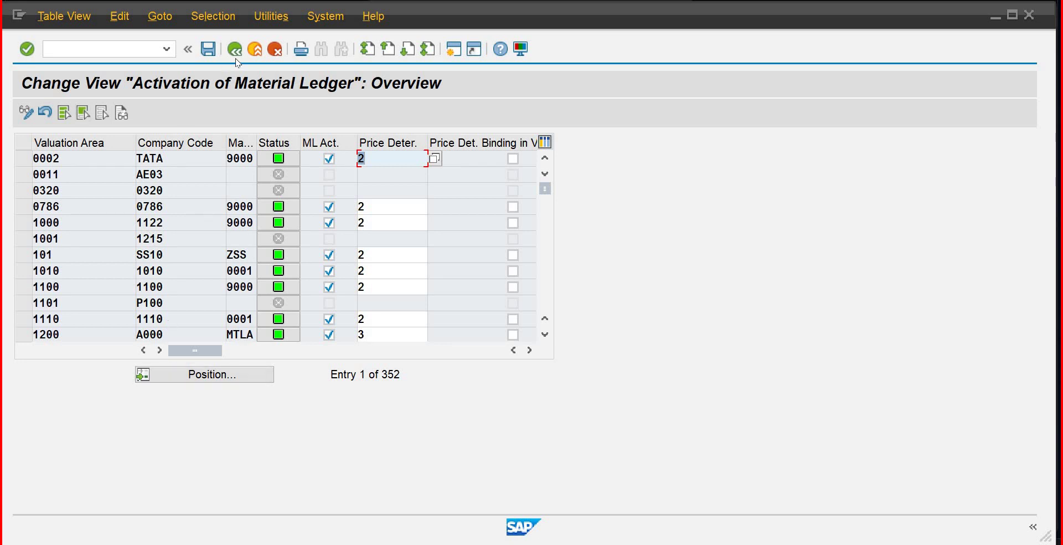
{"action": "key", "text": "F3"}
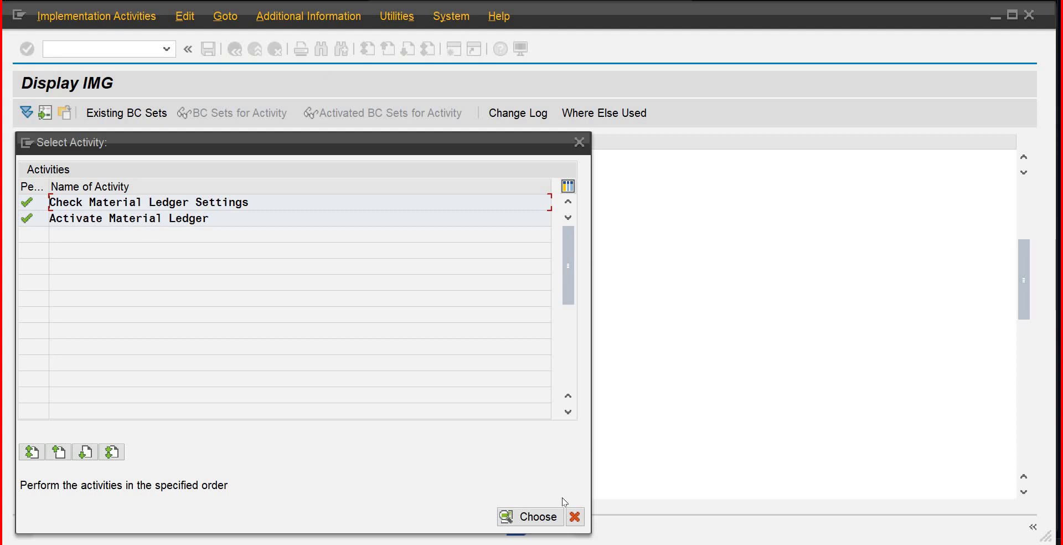
{"action": "left_click", "coordinate": [558, 516]}
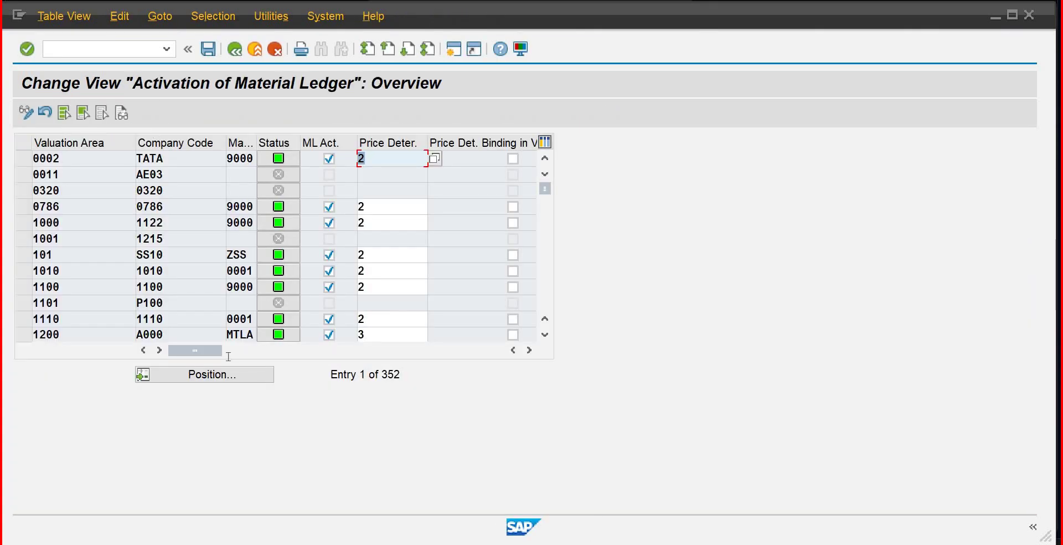
{"action": "left_click", "coordinate": [227, 379]}
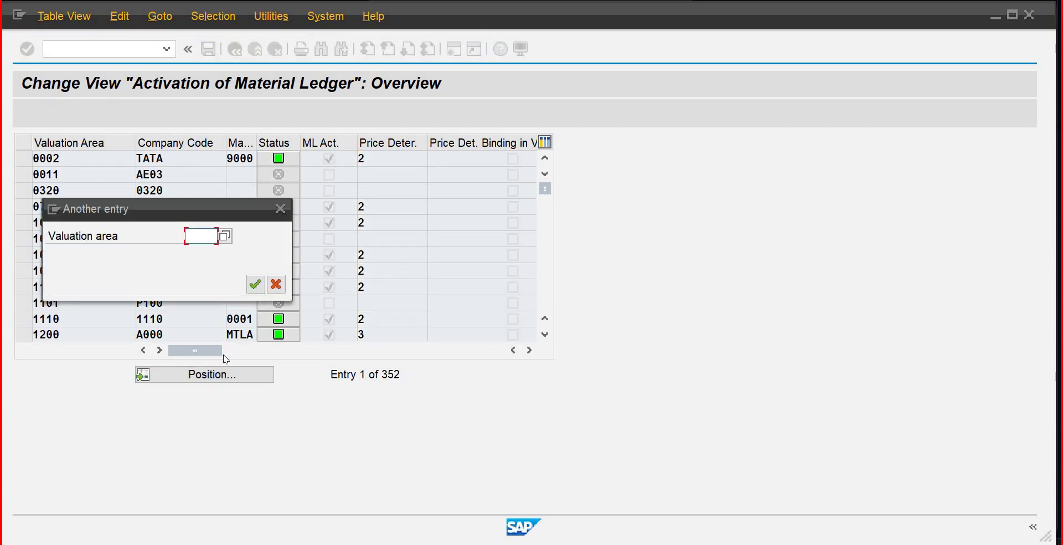
{"action": "type", "text": "p11b"}
{"action": "key", "text": "Return"}
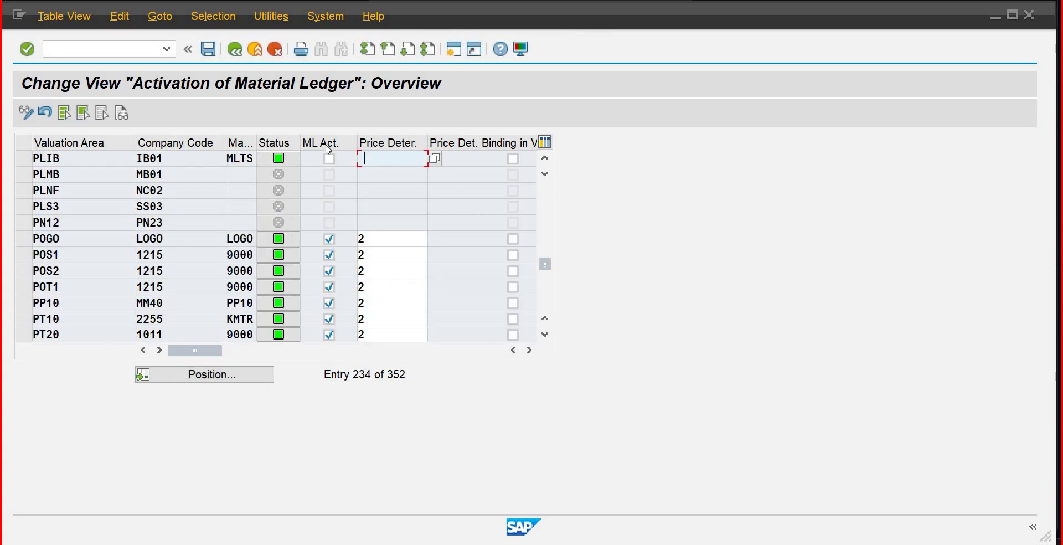
Step: Tick ML Act. for PLIB and set price determination 2 (Transaction-Based)
{"action": "left_click", "coordinate": [329, 159]}
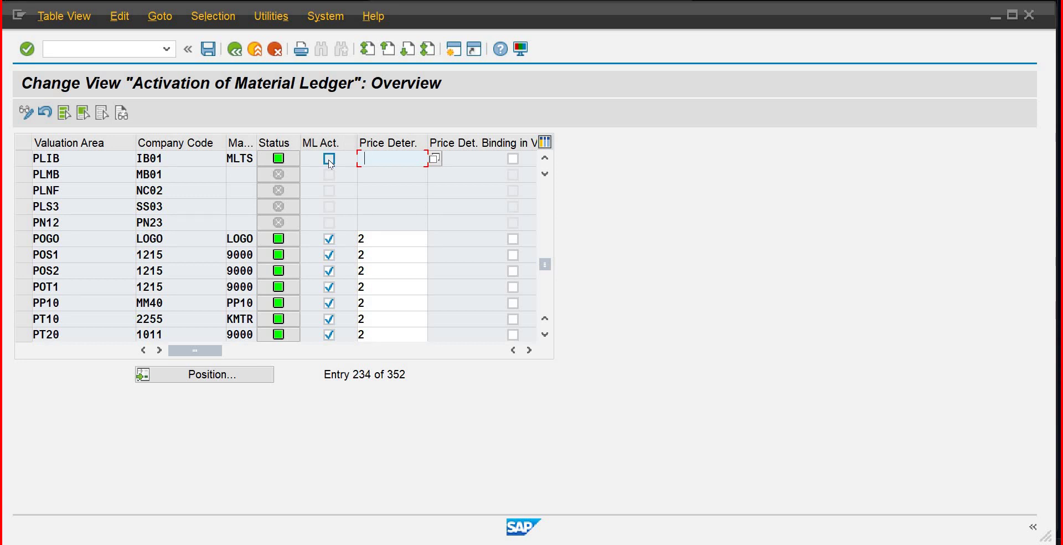
{"action": "left_click", "coordinate": [370, 158]}
{"action": "left_click", "coordinate": [435, 160]}
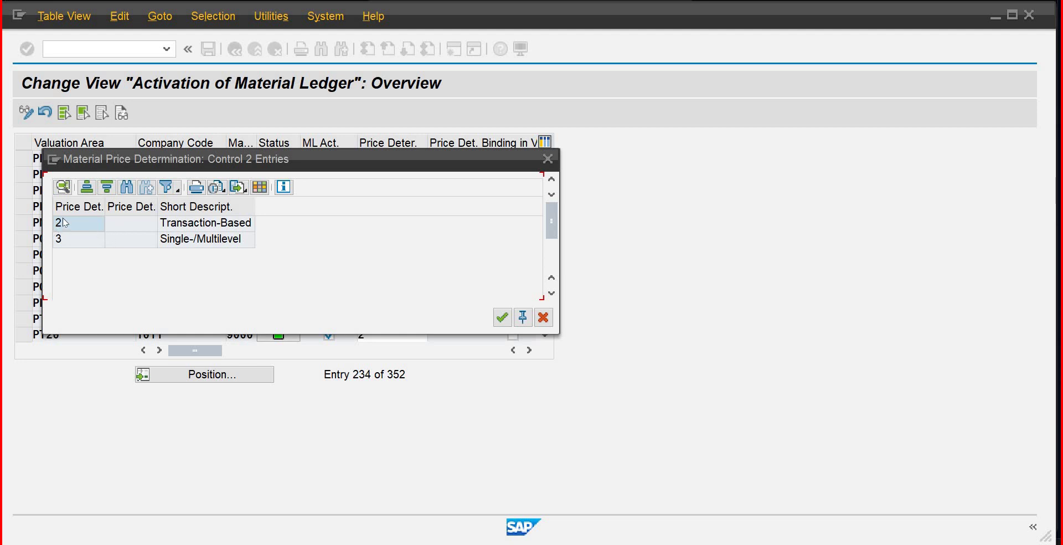
{"action": "double_click", "coordinate": [64, 220]}
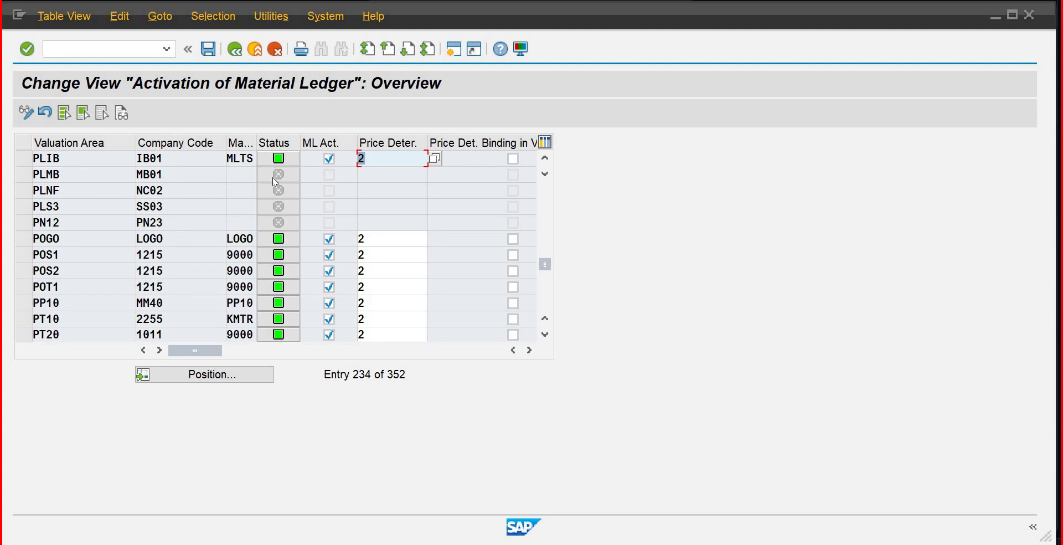
{"action": "mouse_move", "coordinate": [275, 181]}
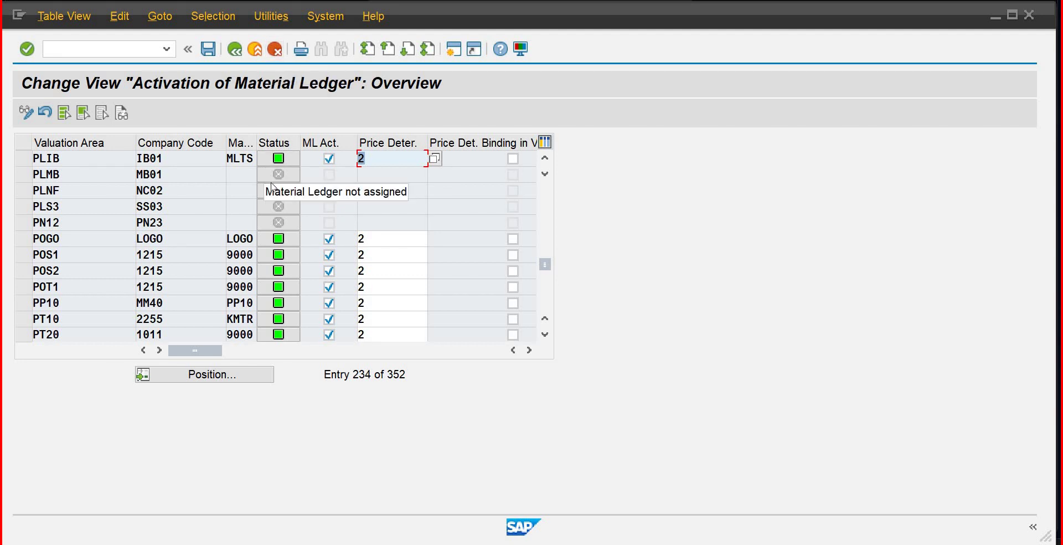
Step: Save the PLIB activation, acknowledge the conversion notice, accept the customizing request, and go back
{"action": "left_click", "coordinate": [214, 51]}
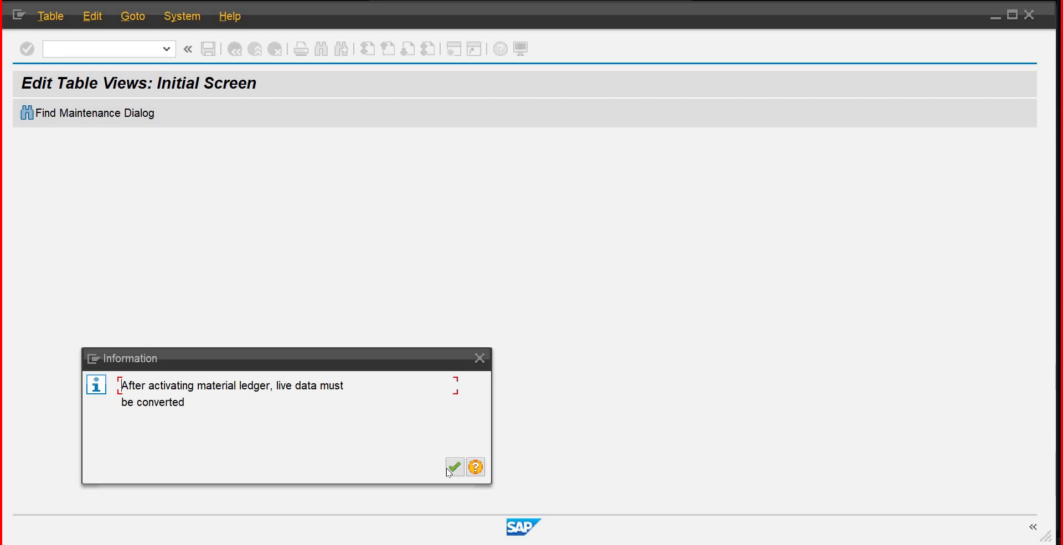
{"action": "left_click", "coordinate": [446, 467]}
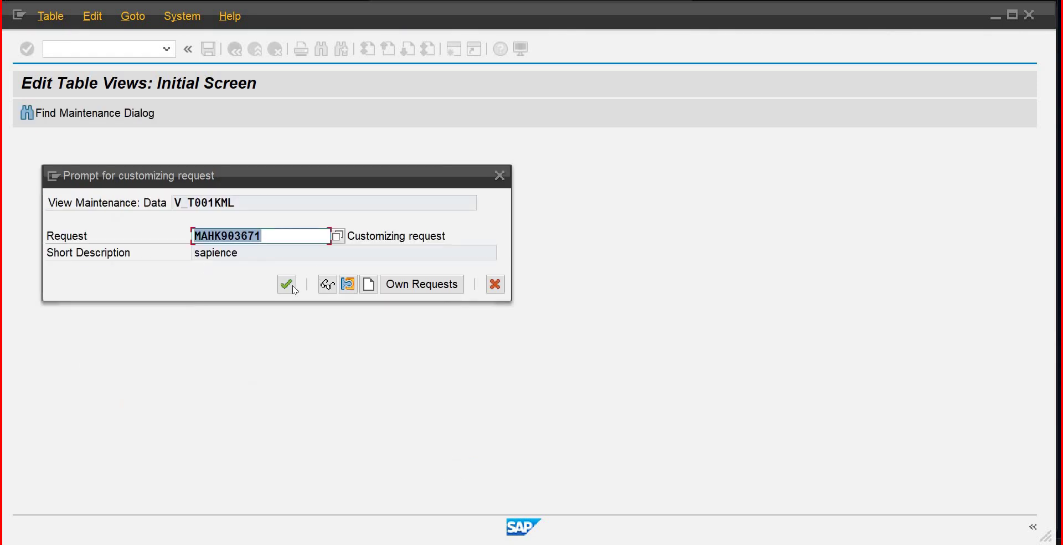
{"action": "left_click", "coordinate": [292, 284]}
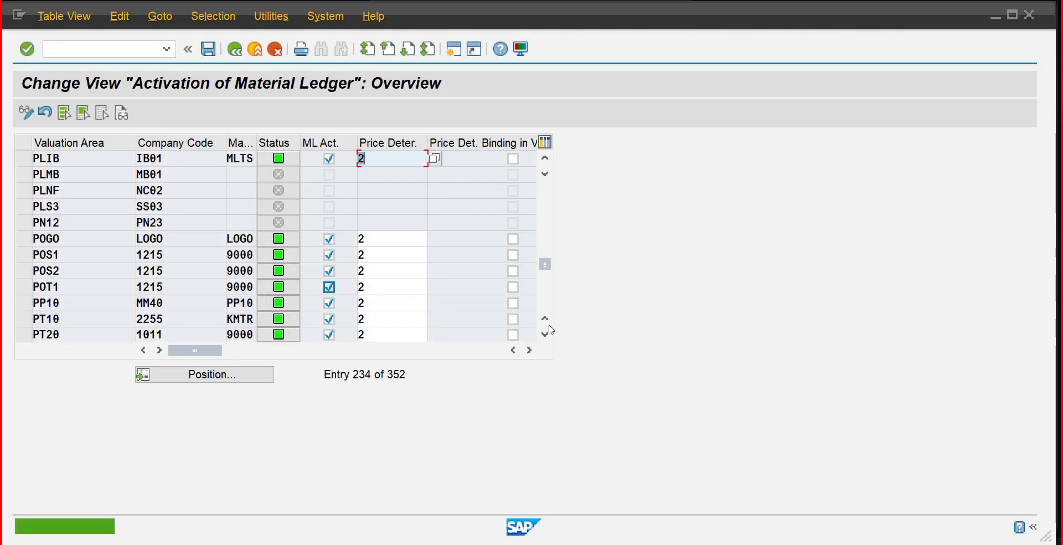
{"action": "left_click", "coordinate": [235, 49]}
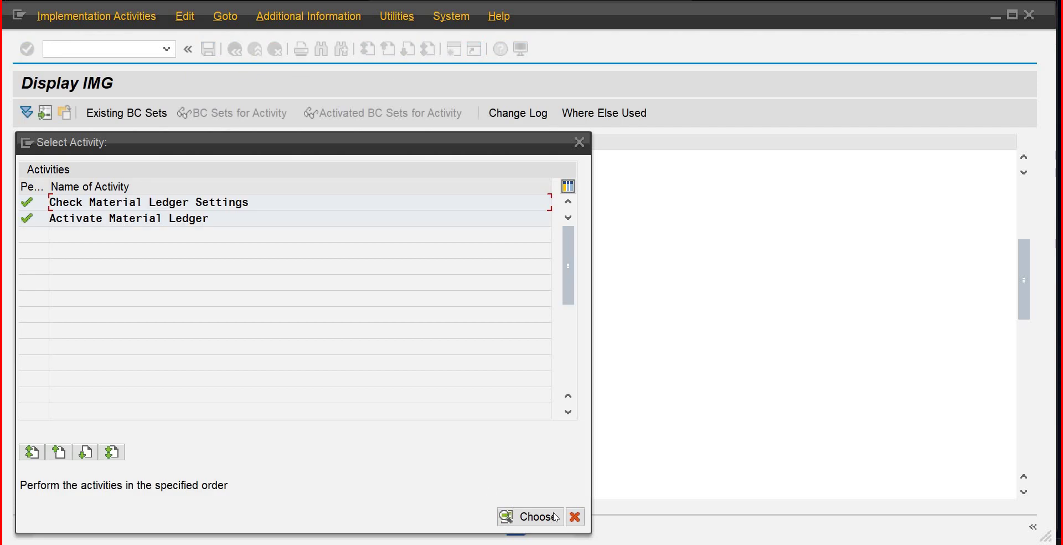
Step: Return to the IMG tree and collapse the Actual Costing/Material Ledger and Product Cost Controlling branches
{"action": "left_click", "coordinate": [555, 516]}
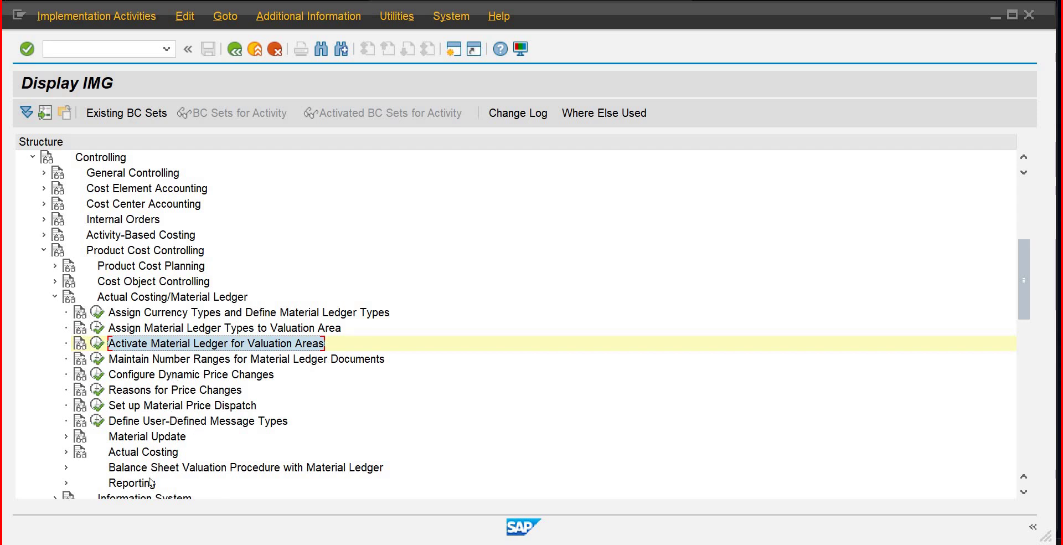
{"action": "left_click", "coordinate": [55, 297]}
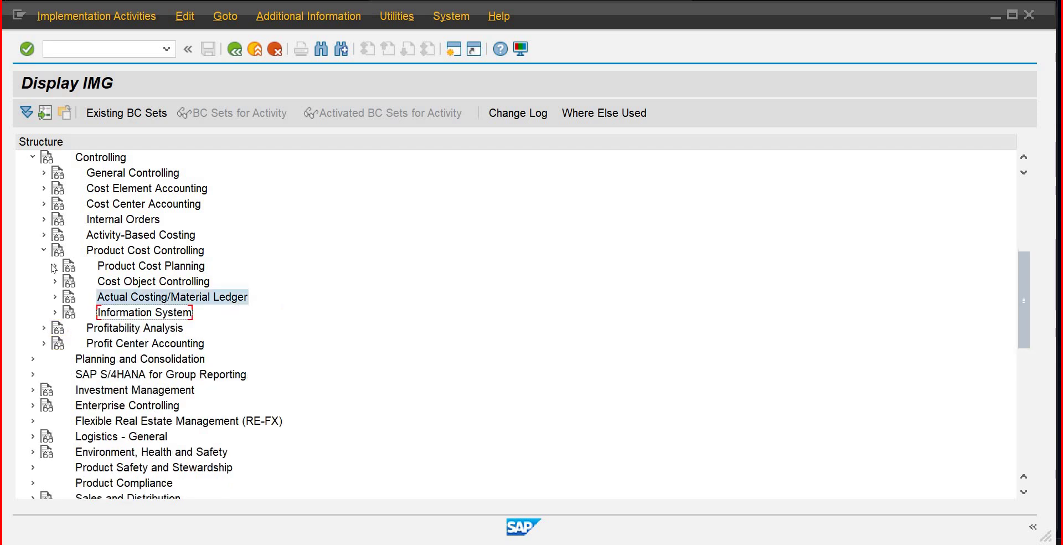
{"action": "left_click", "coordinate": [44, 251]}
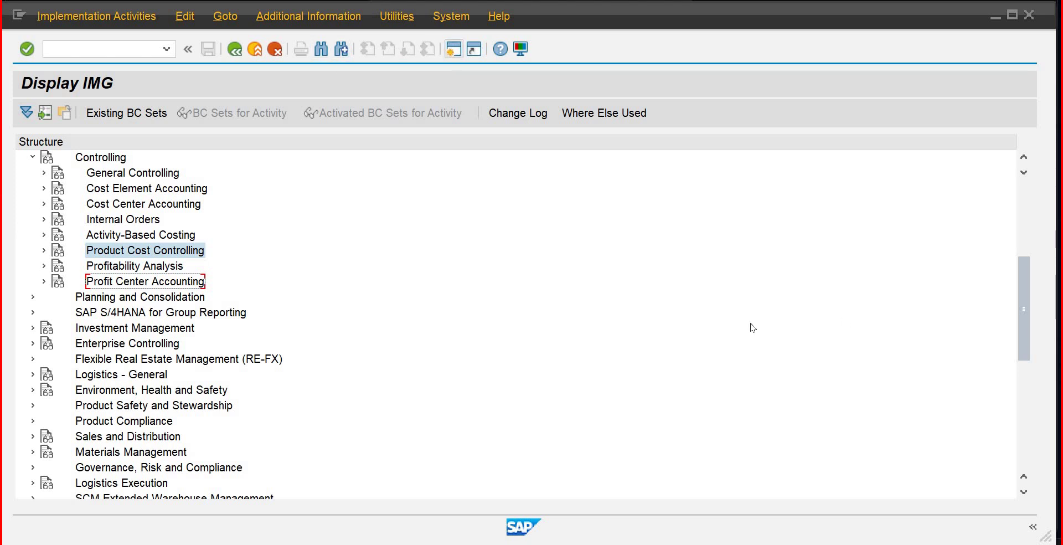
{"action": "scroll", "coordinate": [1024, 314], "scroll_direction": "up", "scroll_amount": 5}
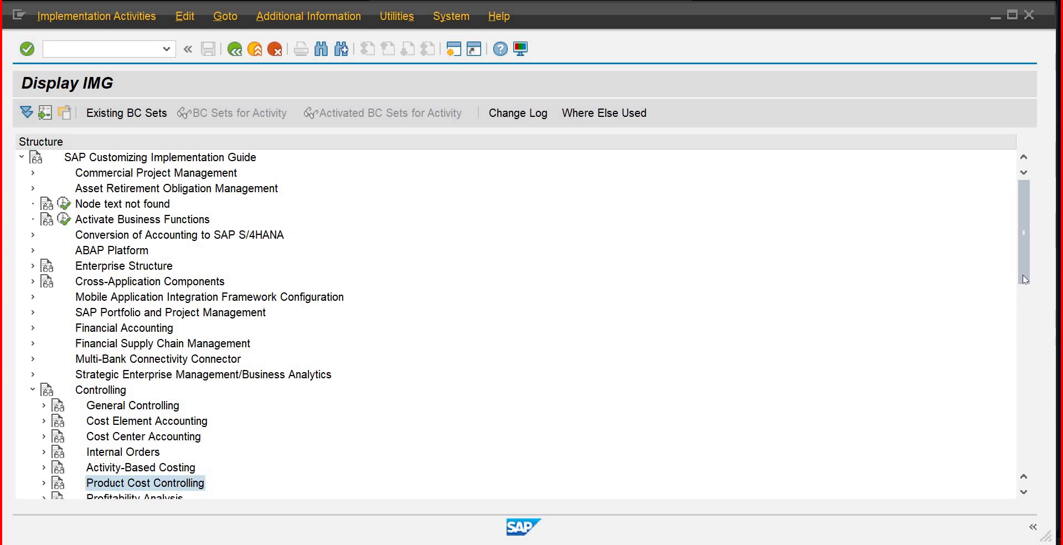
{"action": "scroll", "coordinate": [1023, 326], "scroll_direction": "down", "scroll_amount": 6}
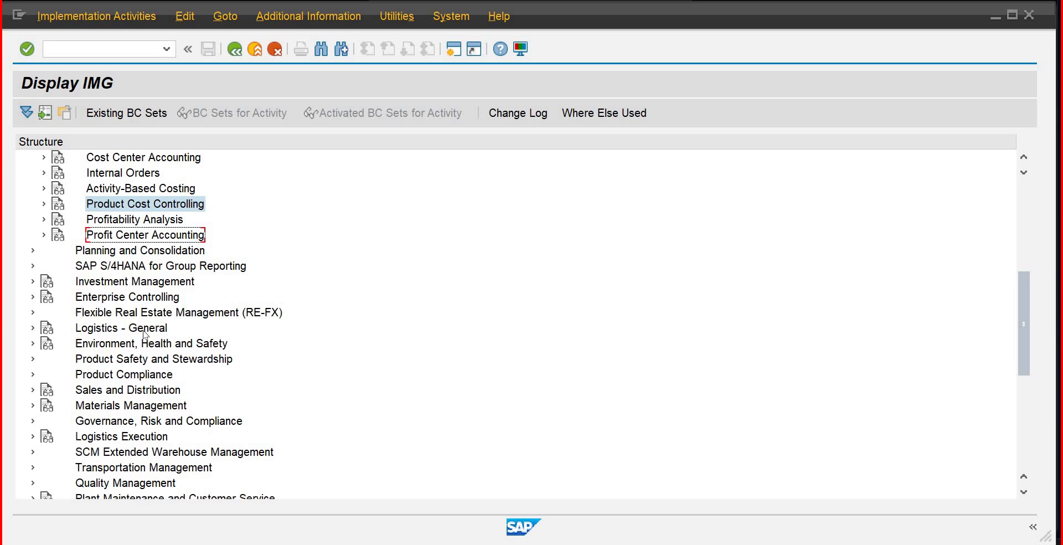
Step: Under Logistics - General > Material Master > Basic Settings, open Maintain Company Codes for Materials Management
{"action": "left_click", "coordinate": [31, 327]}
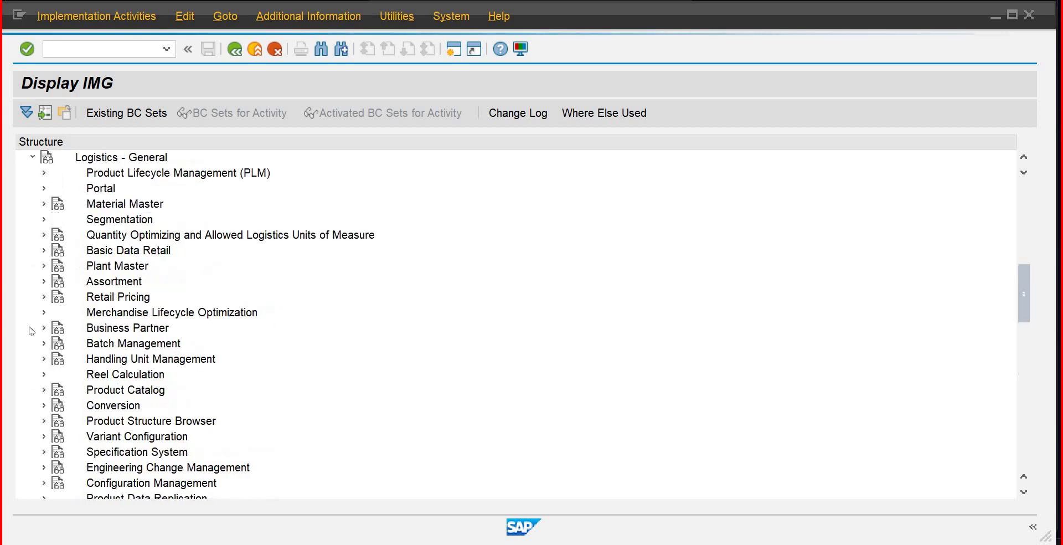
{"action": "left_click", "coordinate": [43, 204]}
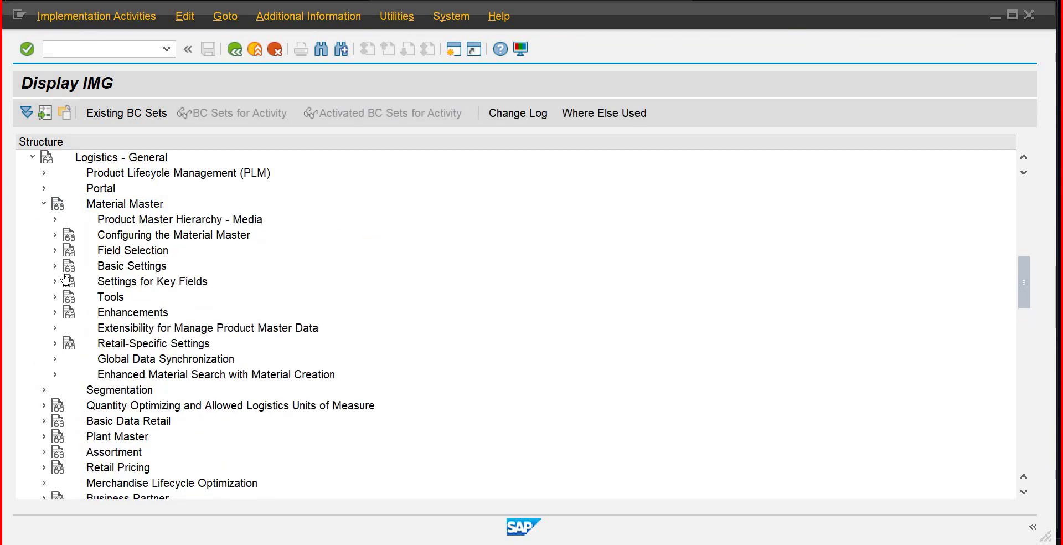
{"action": "left_click", "coordinate": [55, 266]}
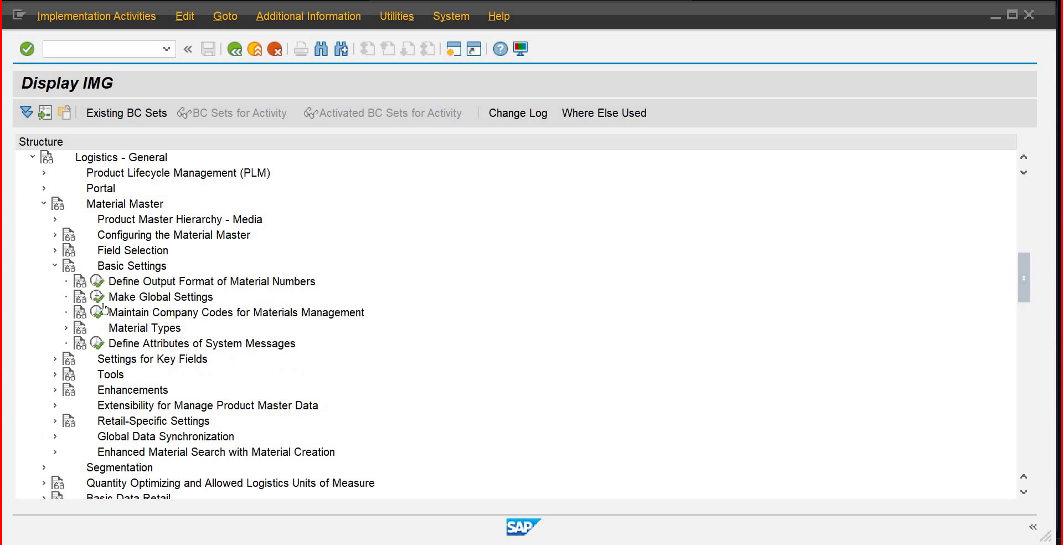
{"action": "left_click", "coordinate": [100, 311]}
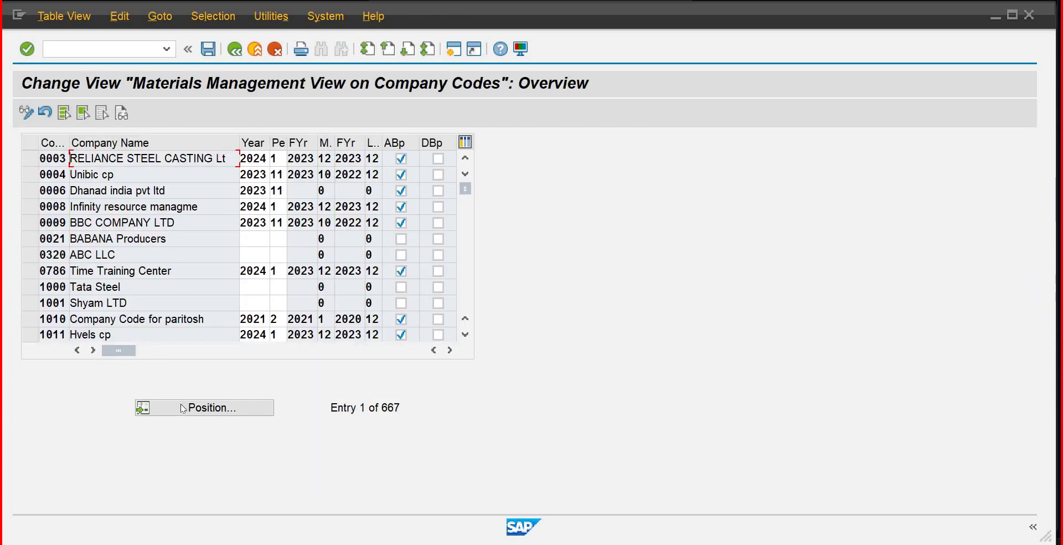
Step: Locate company code MB01, select its empty Year cell, then go back to the IMG tree
{"action": "left_click", "coordinate": [182, 408]}
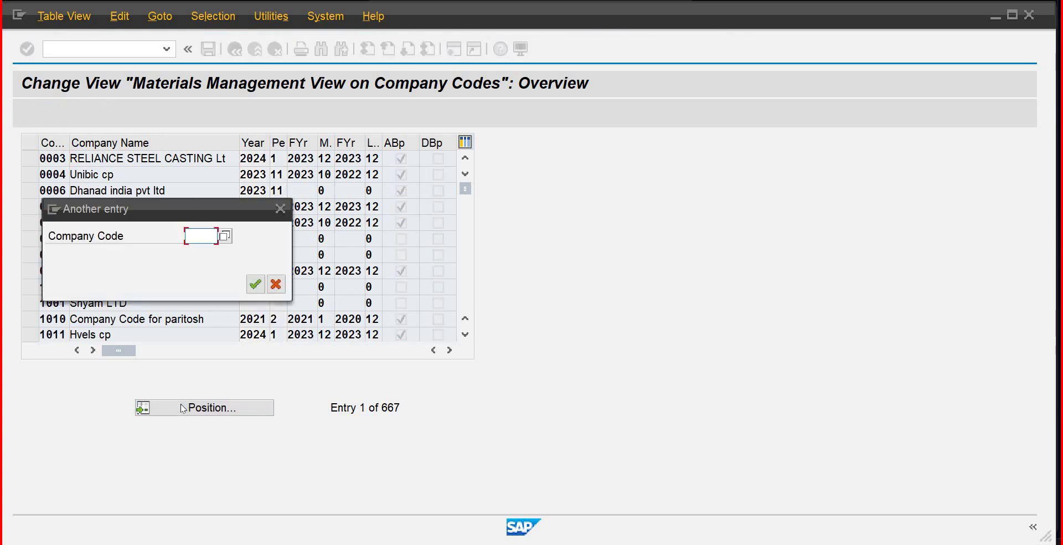
{"action": "type", "text": "b01"}
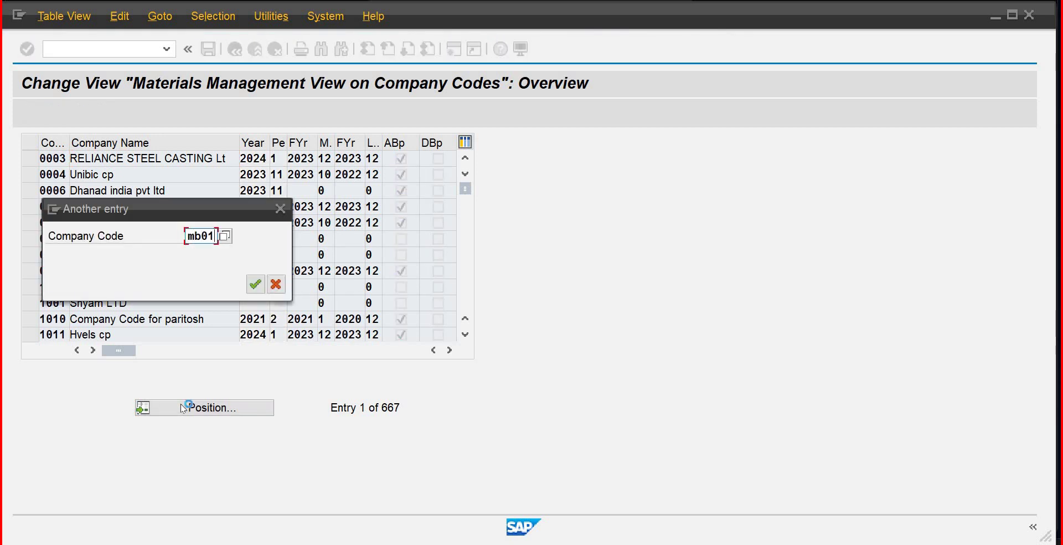
{"action": "key", "text": "Return"}
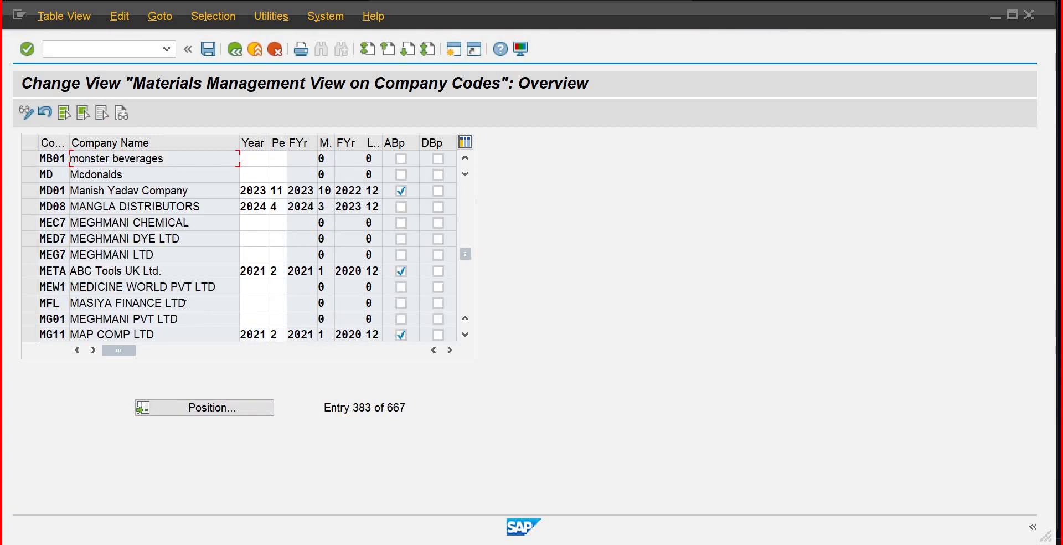
{"action": "left_click", "coordinate": [254, 159]}
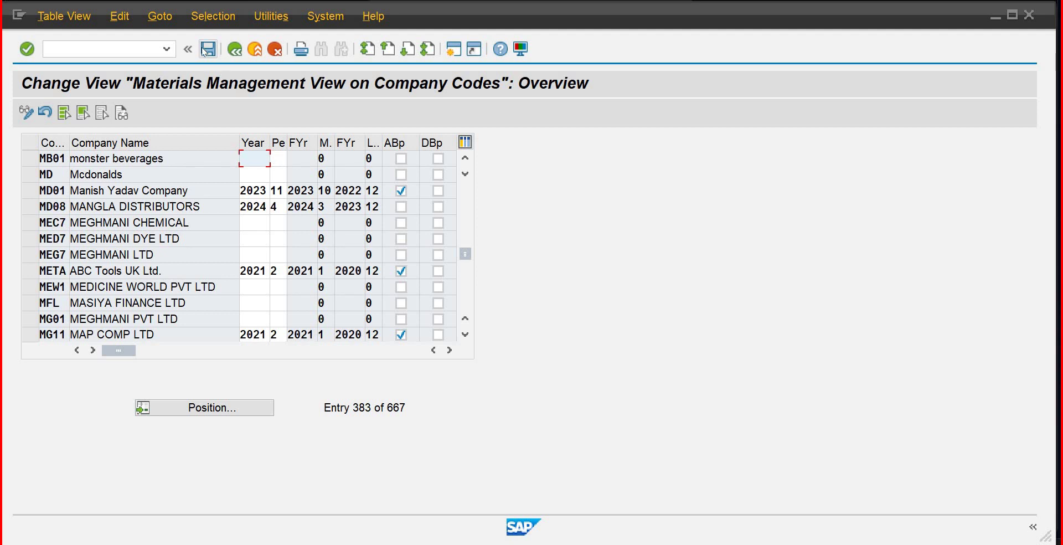
{"action": "left_click", "coordinate": [234, 55]}
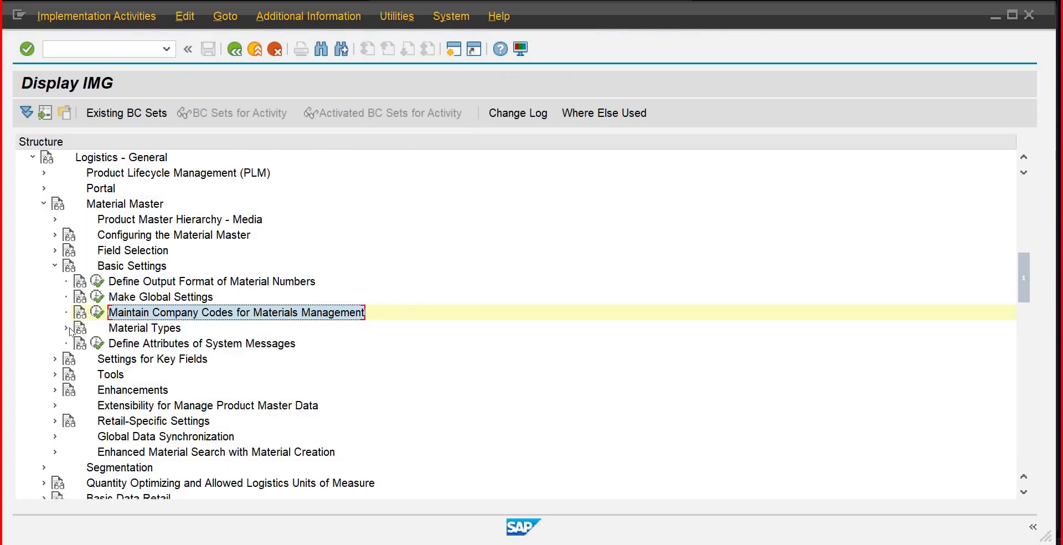
Step: In Material Types attributes, position on ROH, select its row, and open Quantity/value updating
{"action": "left_click", "coordinate": [65, 328]}
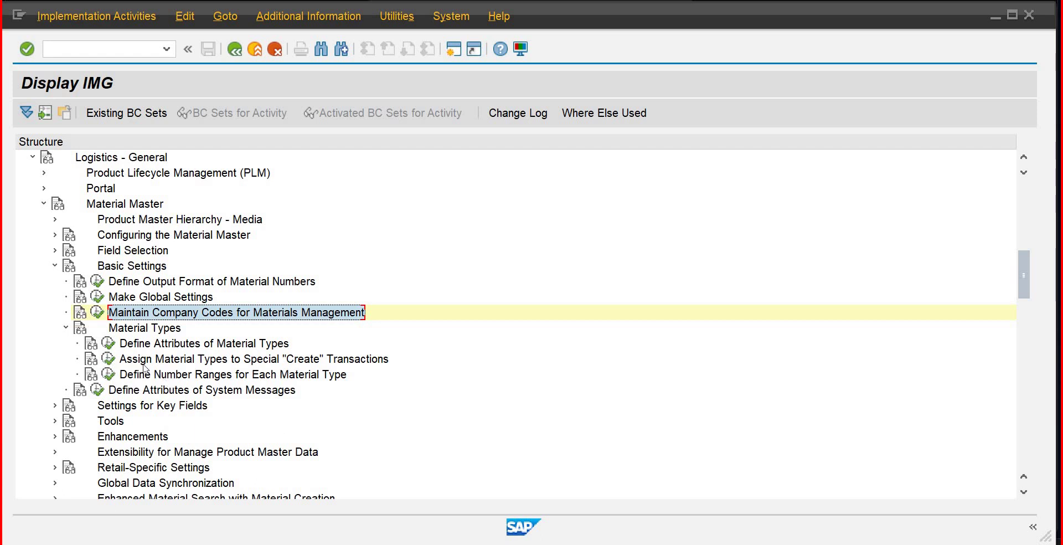
{"action": "left_click", "coordinate": [108, 343]}
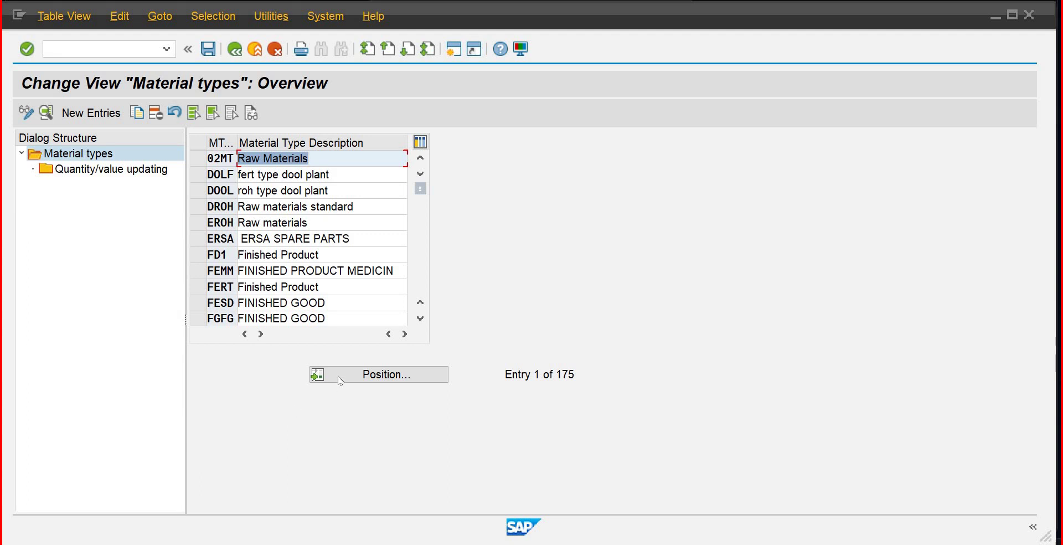
{"action": "left_click", "coordinate": [340, 380]}
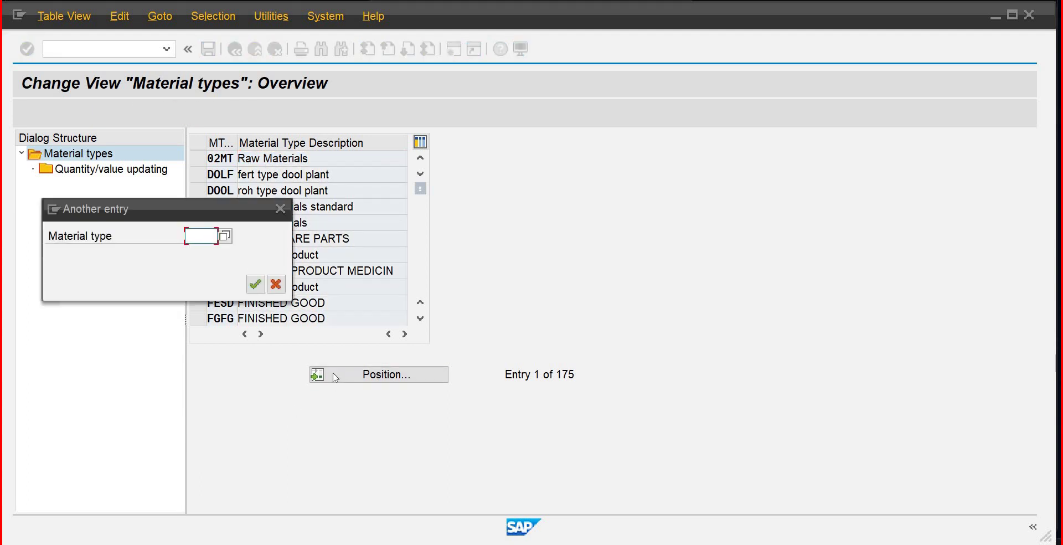
{"action": "type", "text": "roh"}
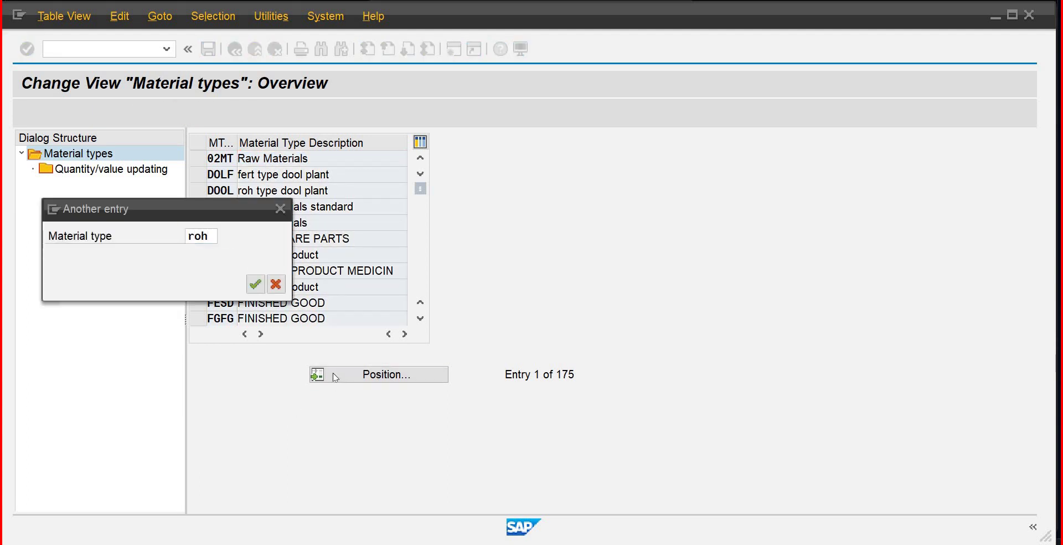
{"action": "key", "text": "Return"}
{"action": "left_click", "coordinate": [387, 165]}
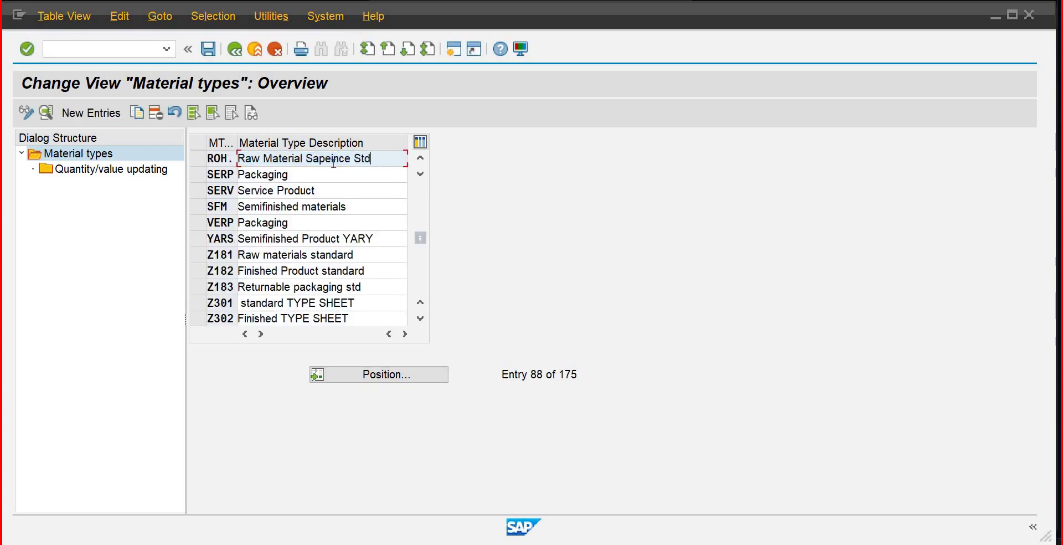
{"action": "left_click", "coordinate": [200, 163]}
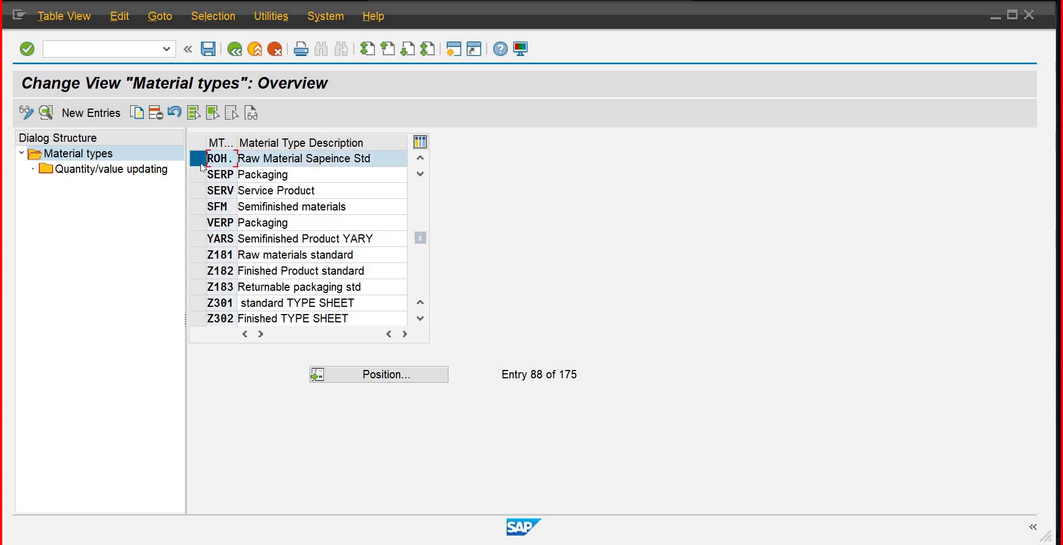
{"action": "left_click", "coordinate": [108, 172]}
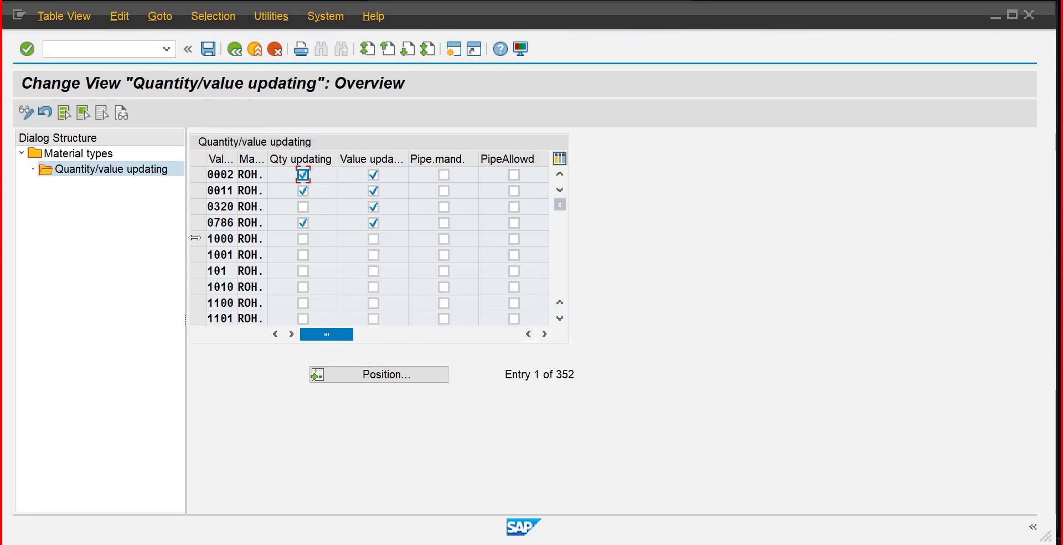
Step: Jump to valuation area PLMB, then exit the material types maintenance answering No to saving
{"action": "left_click", "coordinate": [380, 379]}
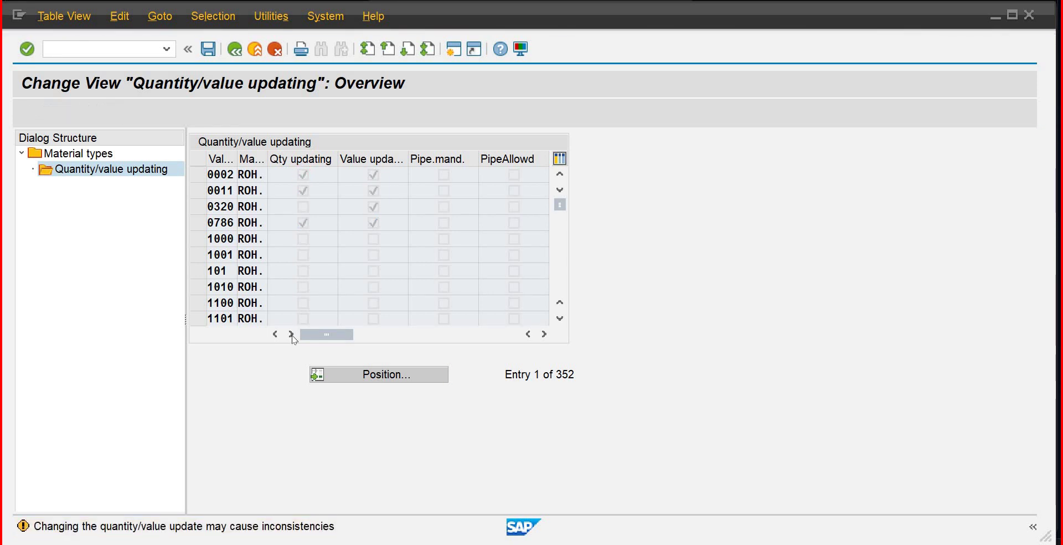
{"action": "type", "text": "p"}
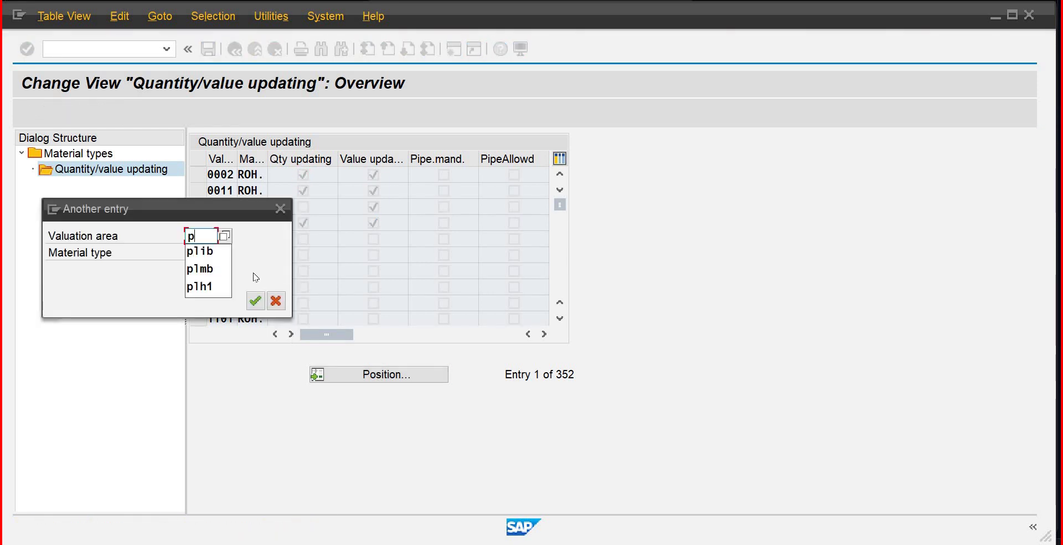
{"action": "type", "text": "lmb"}
{"action": "key", "text": "Return"}
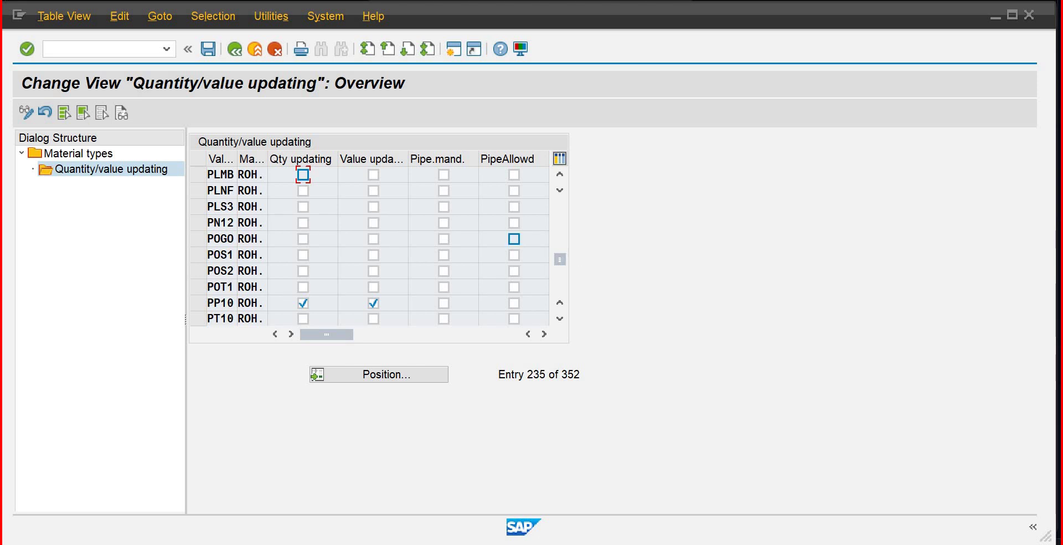
{"action": "left_click", "coordinate": [235, 51]}
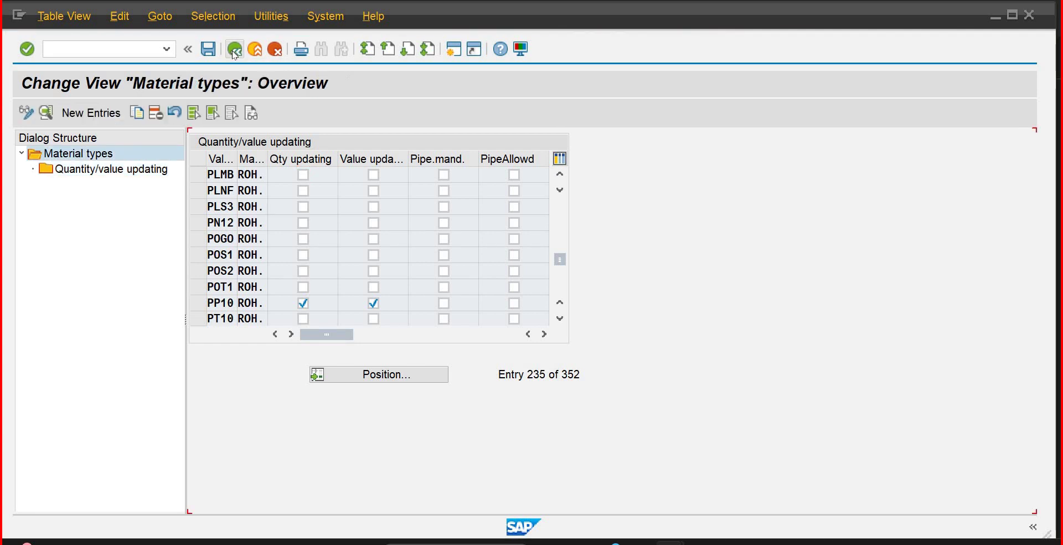
{"action": "key", "text": "F3"}
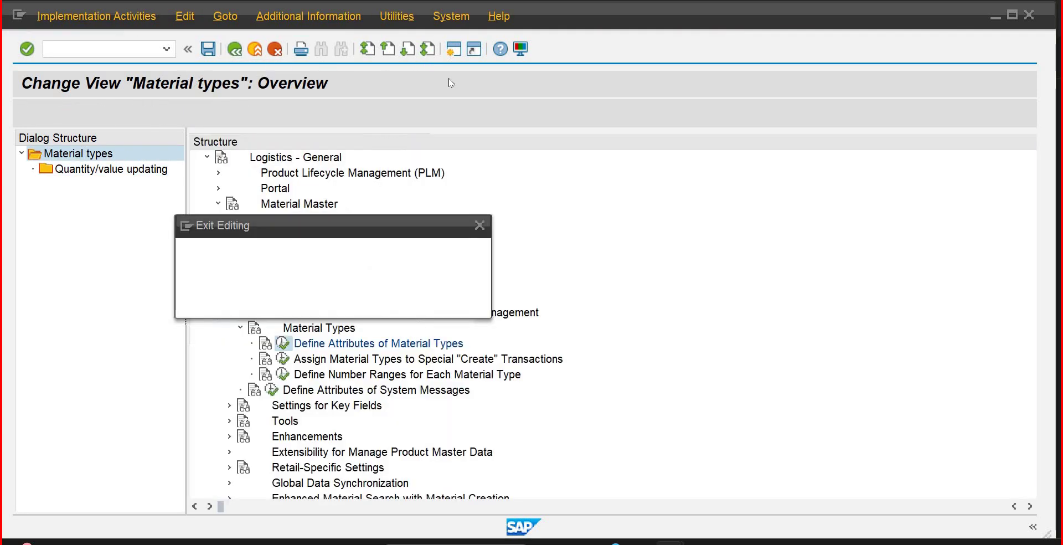
{"action": "left_click", "coordinate": [355, 307]}
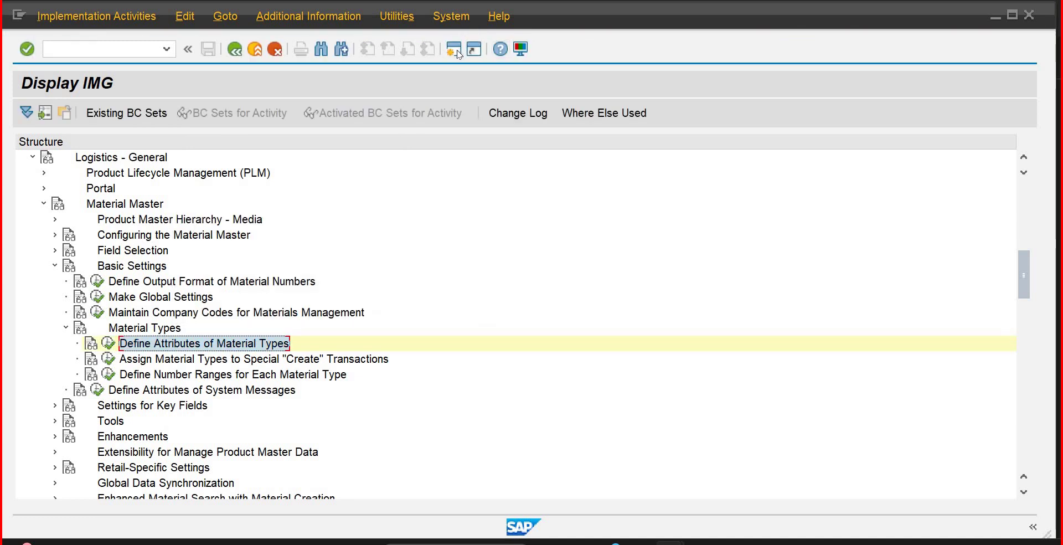
Step: In a new session, navigate to Actual Costing/Material Ledger > Environment > Production Startup and launch CKMSTART
{"action": "left_click", "coordinate": [455, 53]}
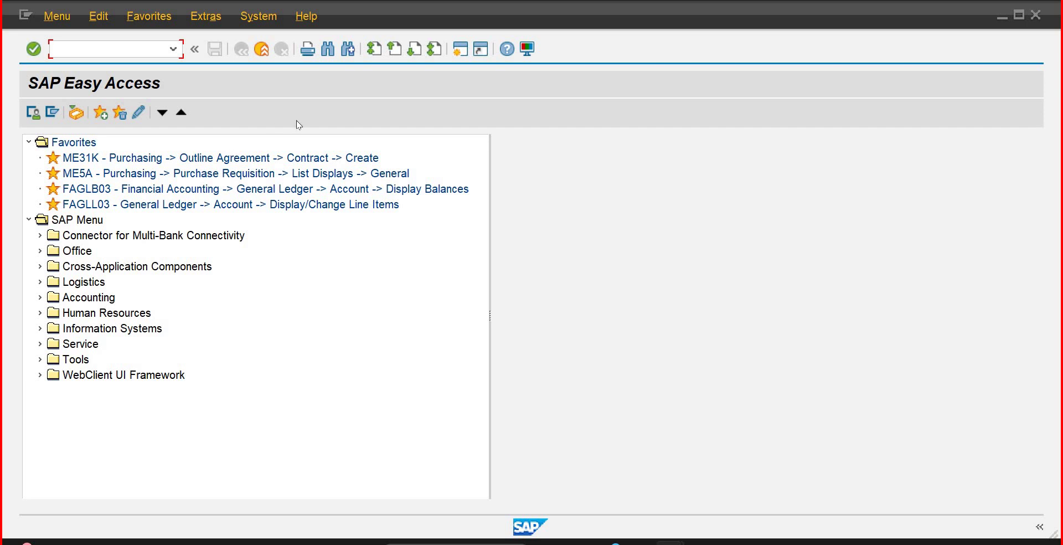
{"action": "left_click", "coordinate": [39, 298]}
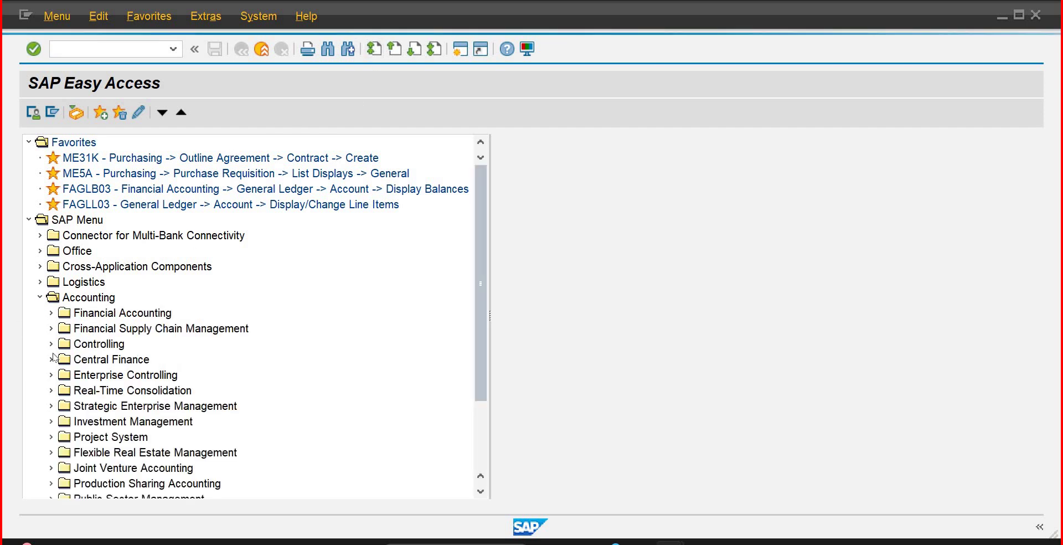
{"action": "left_click", "coordinate": [47, 348]}
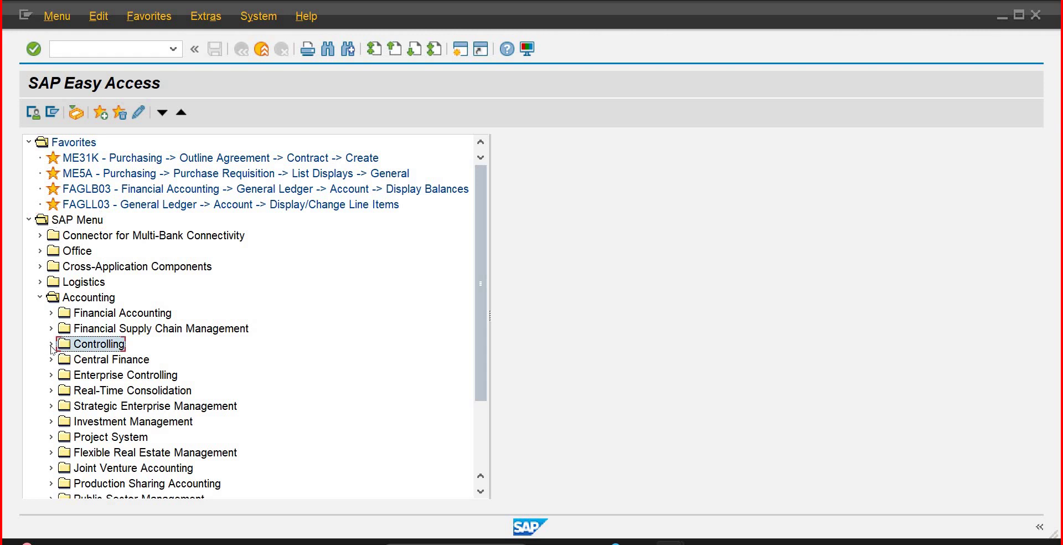
{"action": "left_click", "coordinate": [51, 345]}
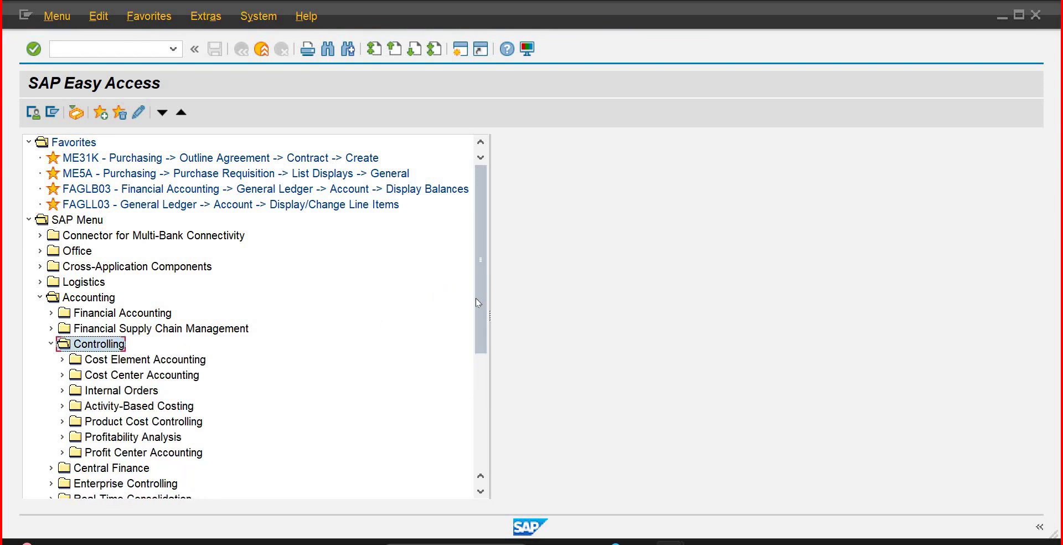
{"action": "left_click_drag", "start_coordinate": [476, 303], "coordinate": [273, 343]}
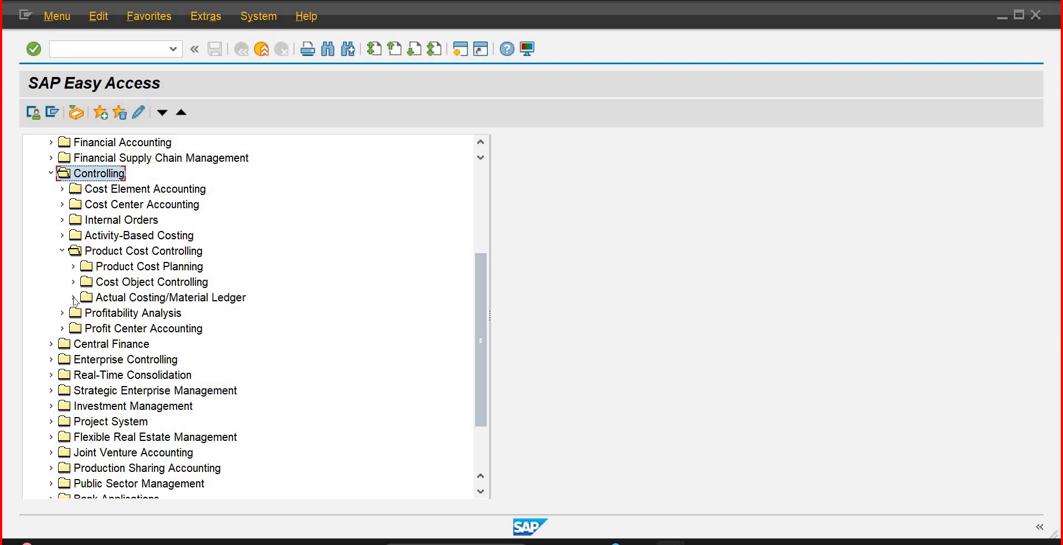
{"action": "left_click", "coordinate": [84, 406]}
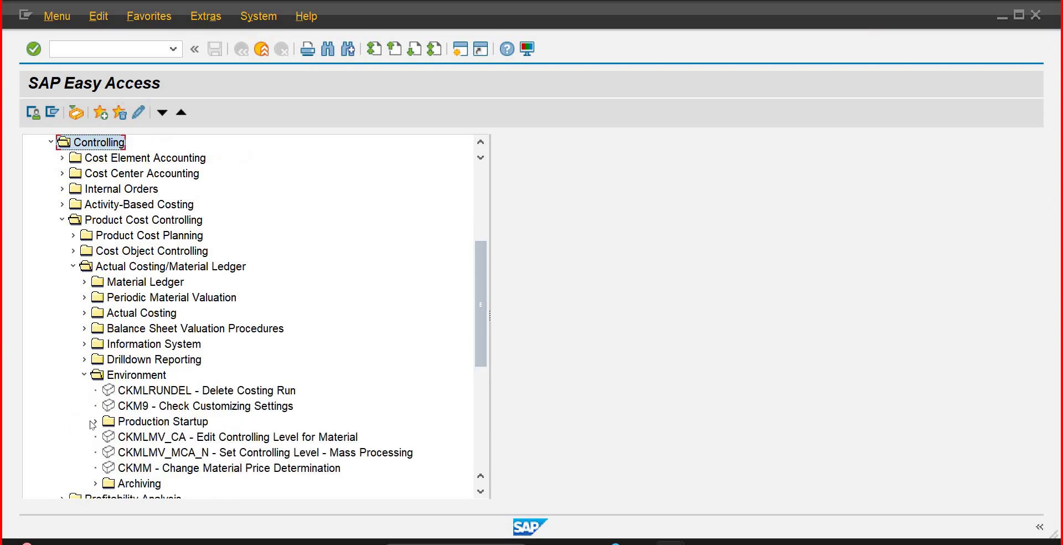
{"action": "left_click", "coordinate": [95, 423]}
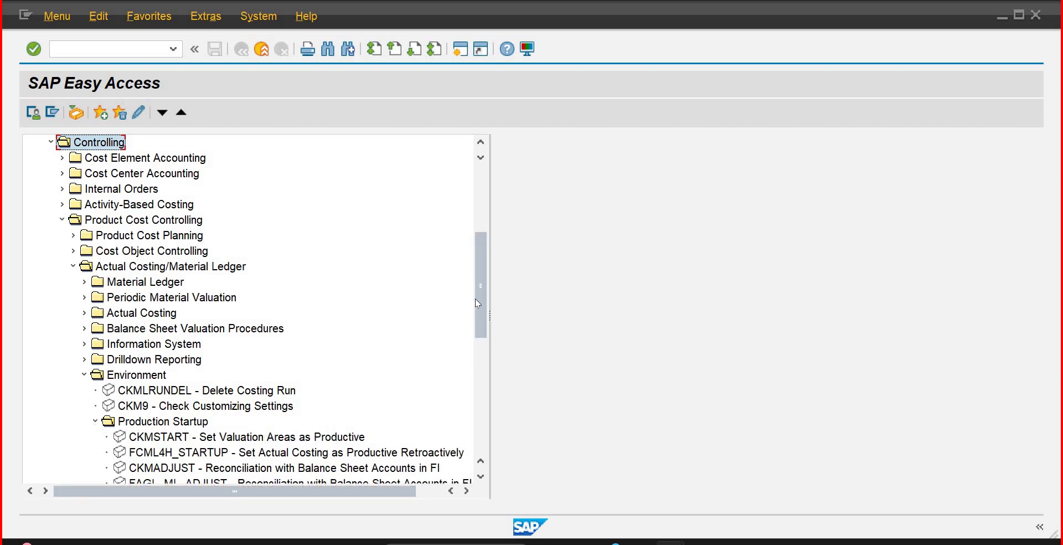
{"action": "scroll", "coordinate": [483, 361], "scroll_direction": "down", "scroll_amount": 4}
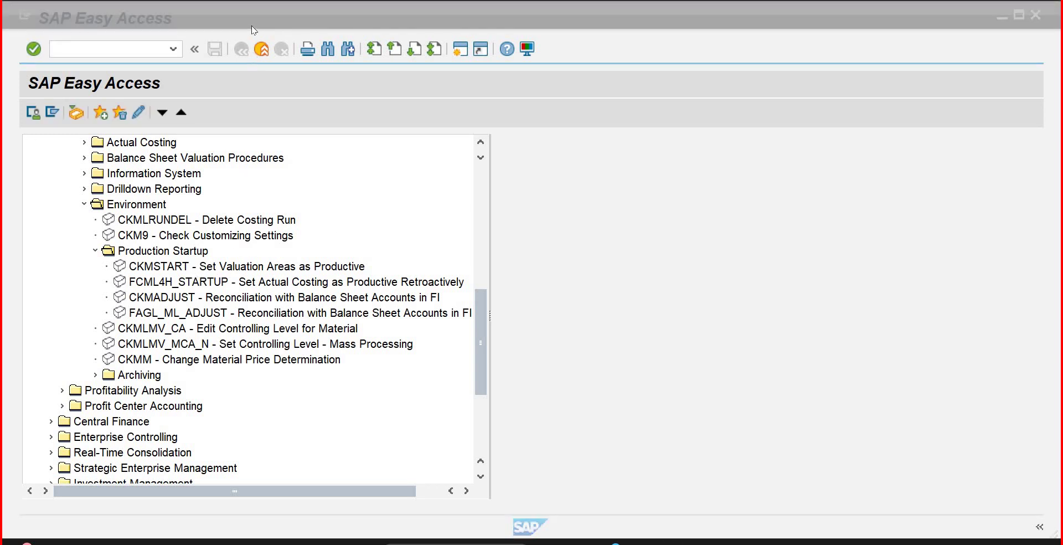
{"action": "double_click", "coordinate": [200, 268]}
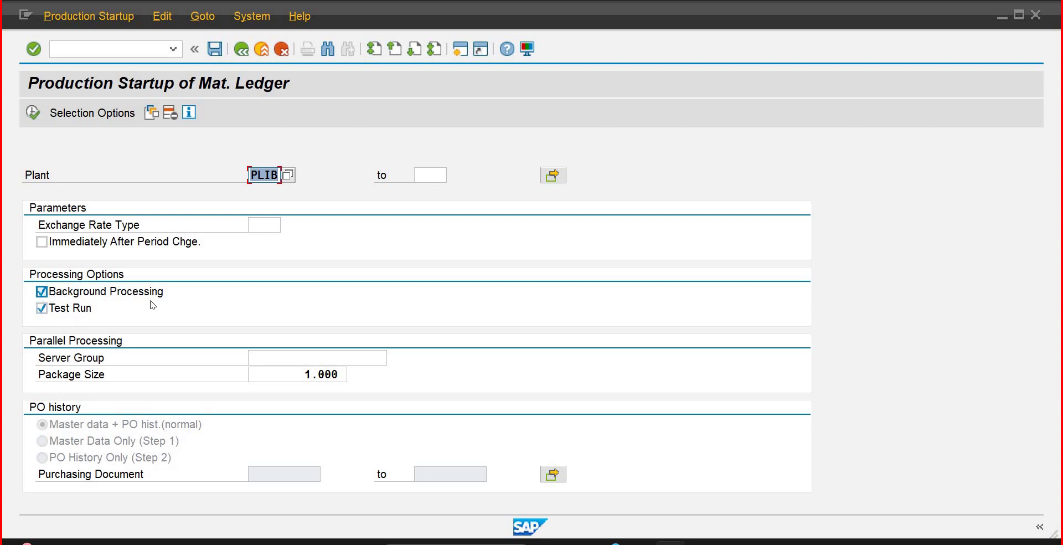
Step: With Test Run off and Background Processing on, schedule the startup job for PLIB
{"action": "left_click", "coordinate": [42, 292]}
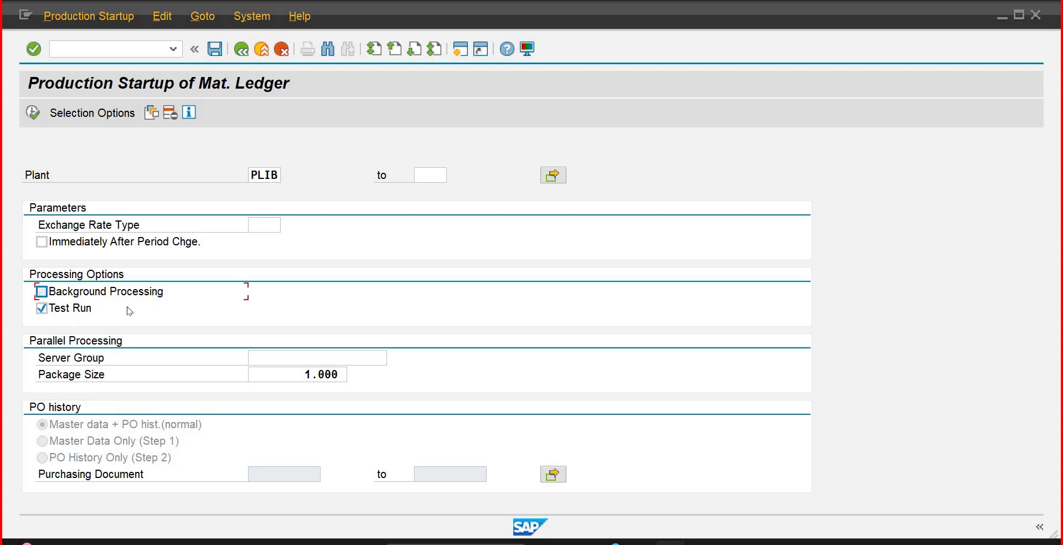
{"action": "left_click", "coordinate": [42, 308]}
{"action": "left_click", "coordinate": [41, 291]}
{"action": "left_click", "coordinate": [33, 116]}
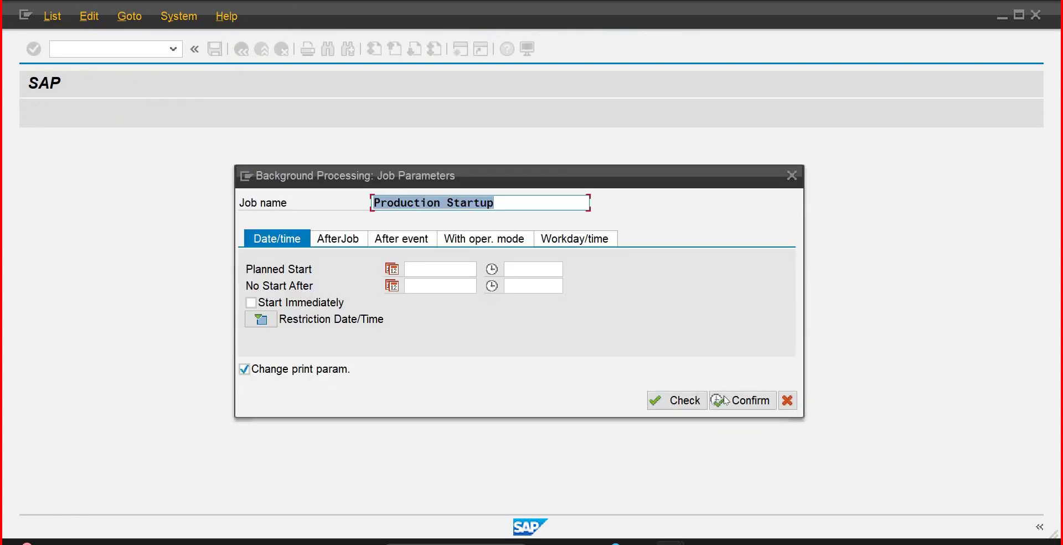
{"action": "left_click", "coordinate": [725, 400]}
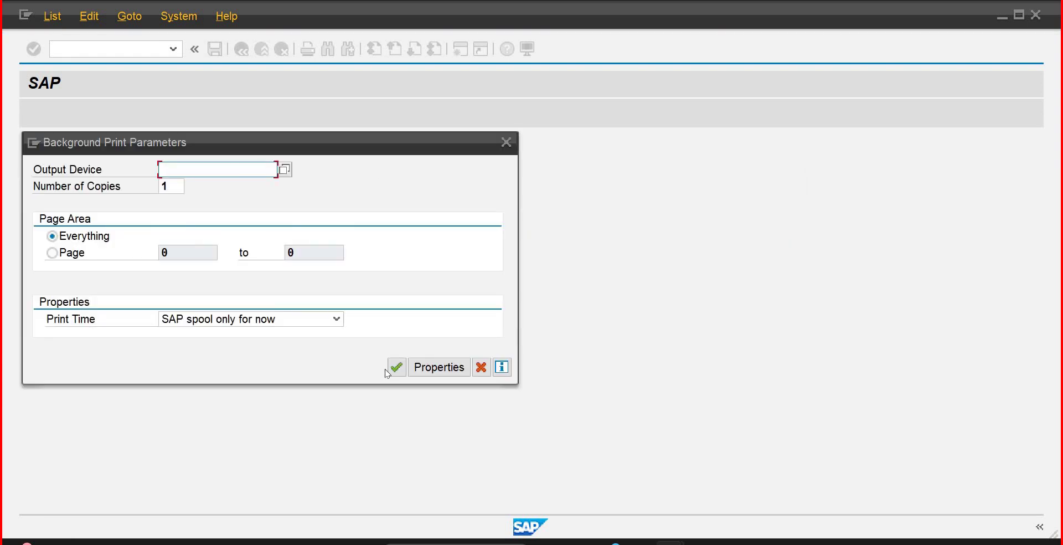
{"action": "left_click", "coordinate": [394, 368]}
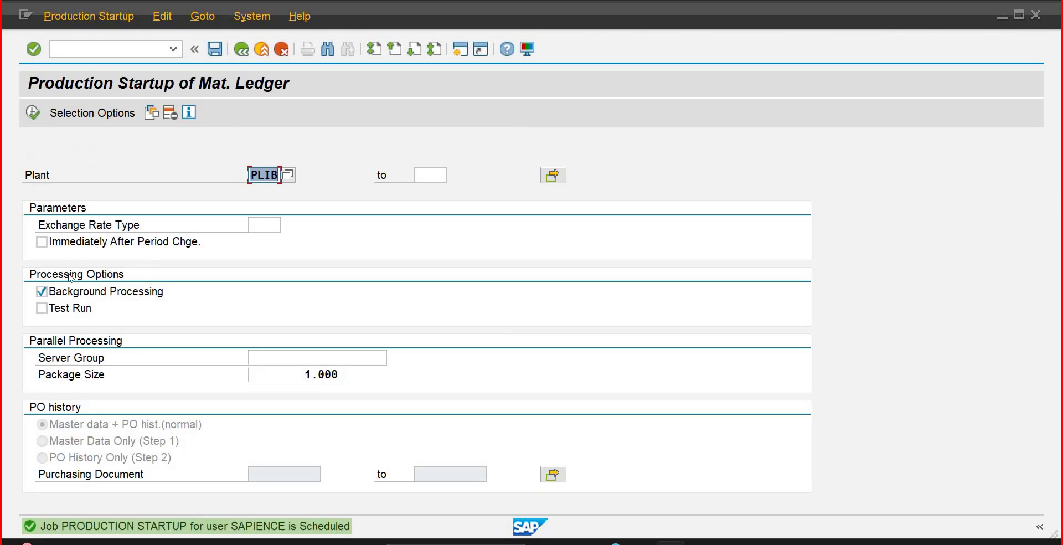
Step: Execute a foreground test run of the production startup for plant PLIB
{"action": "left_click", "coordinate": [43, 309]}
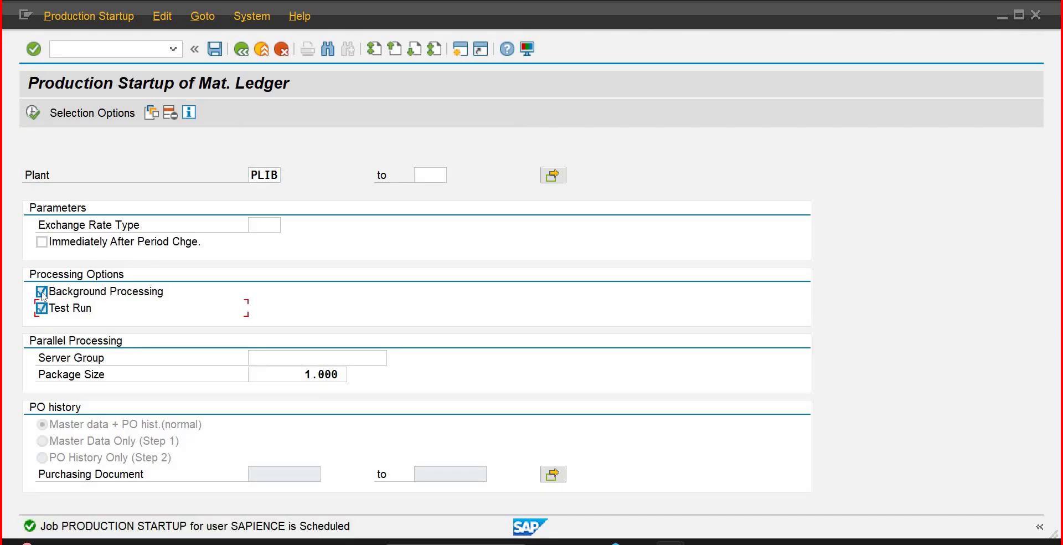
{"action": "left_click", "coordinate": [42, 293]}
{"action": "left_click", "coordinate": [32, 113]}
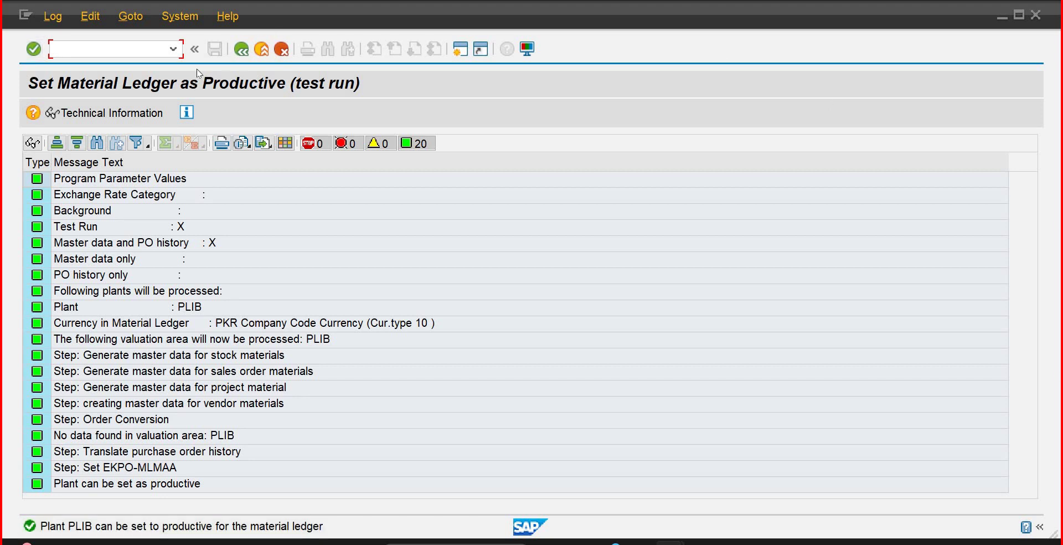
Step: Return to the selection screen and schedule the PLIB startup as a background job again
{"action": "key", "text": "F3"}
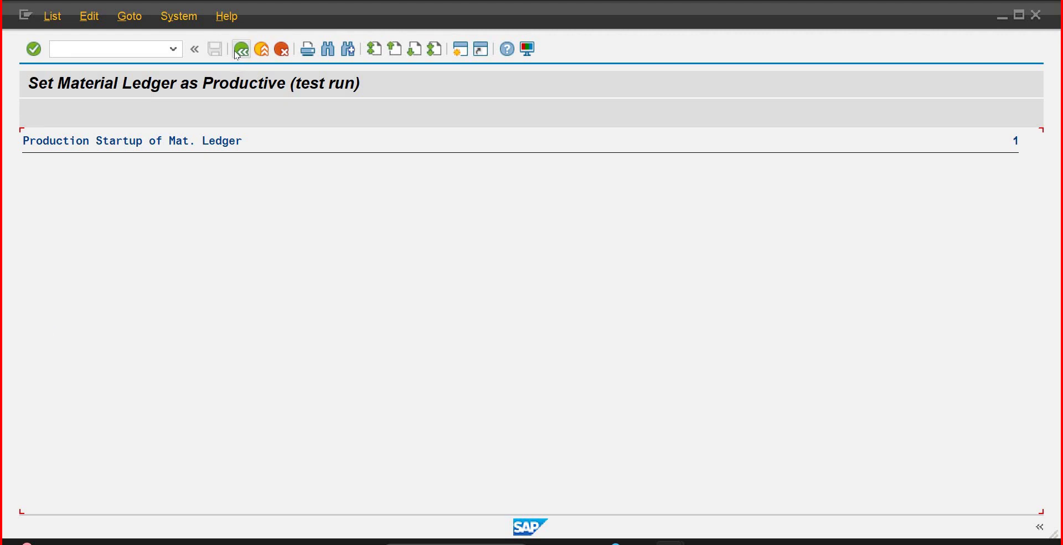
{"action": "key", "text": "F3"}
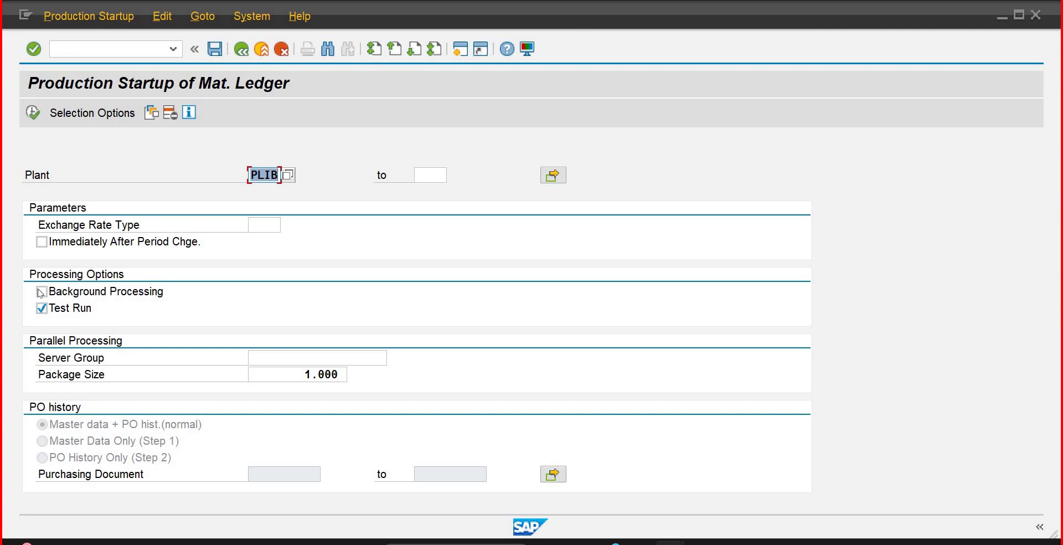
{"action": "left_click", "coordinate": [41, 292]}
{"action": "left_click", "coordinate": [34, 114]}
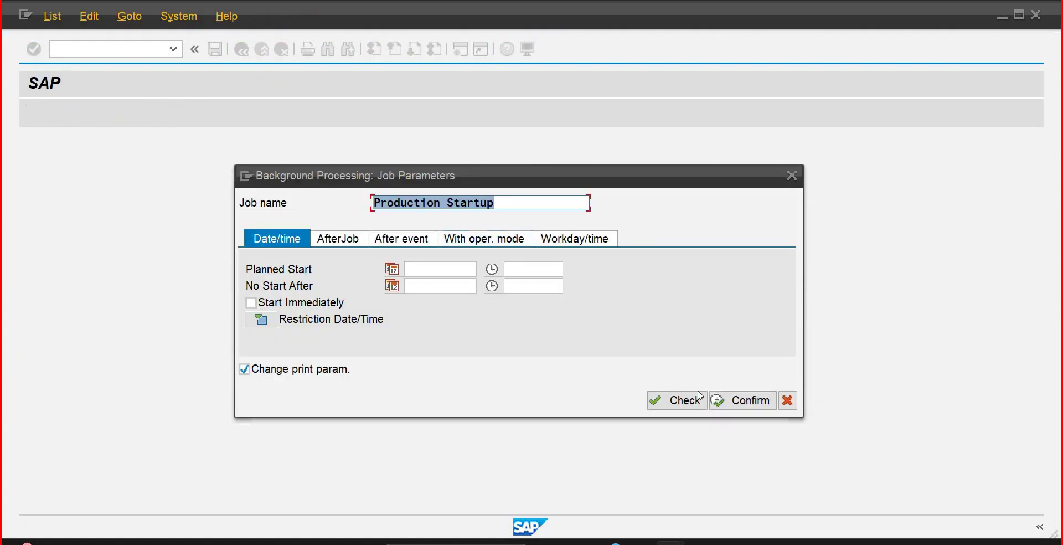
{"action": "left_click", "coordinate": [739, 400]}
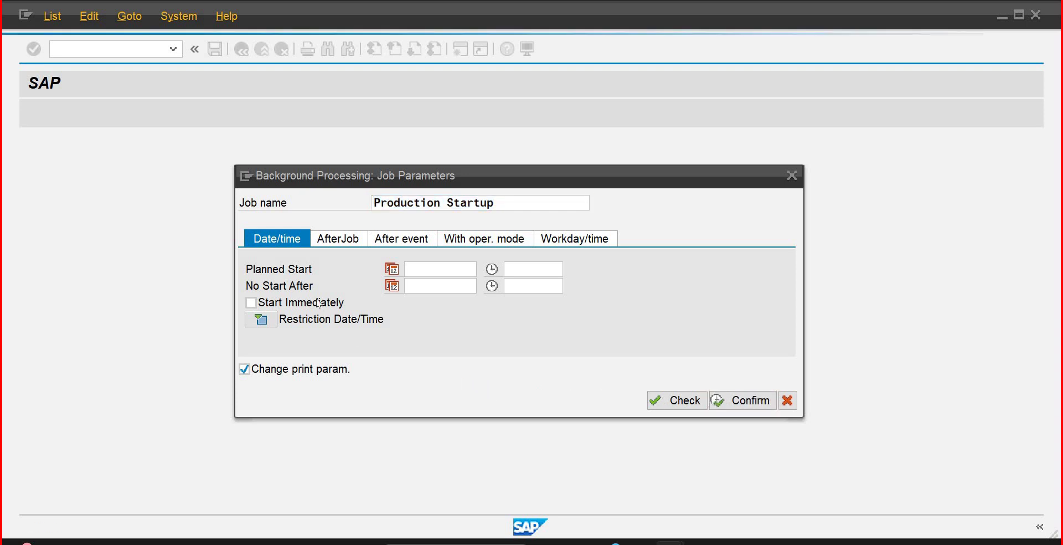
{"action": "left_click", "coordinate": [391, 367]}
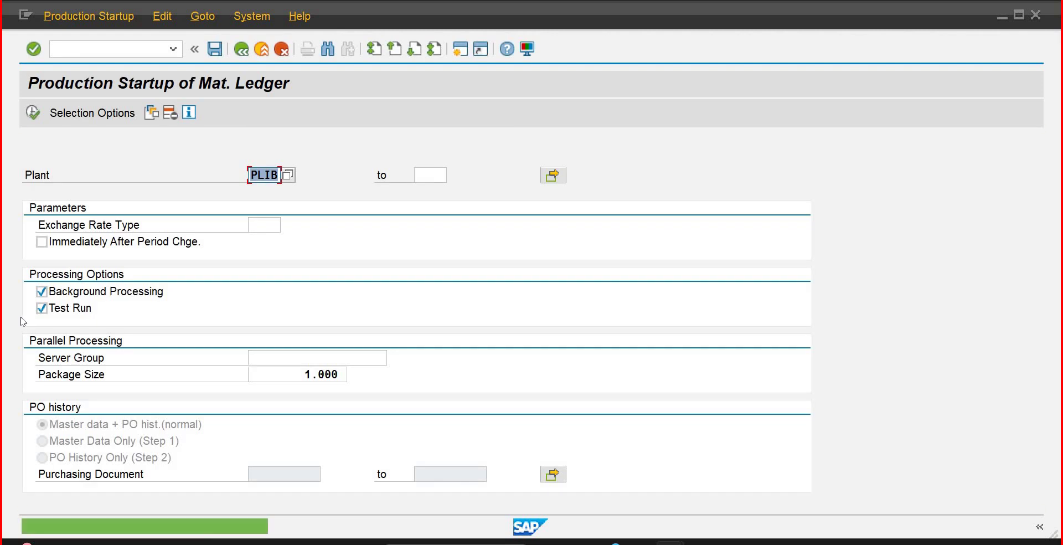
Step: Run the live, non-test production startup for PLIB and return to SAP Easy Access
{"action": "left_click", "coordinate": [42, 309]}
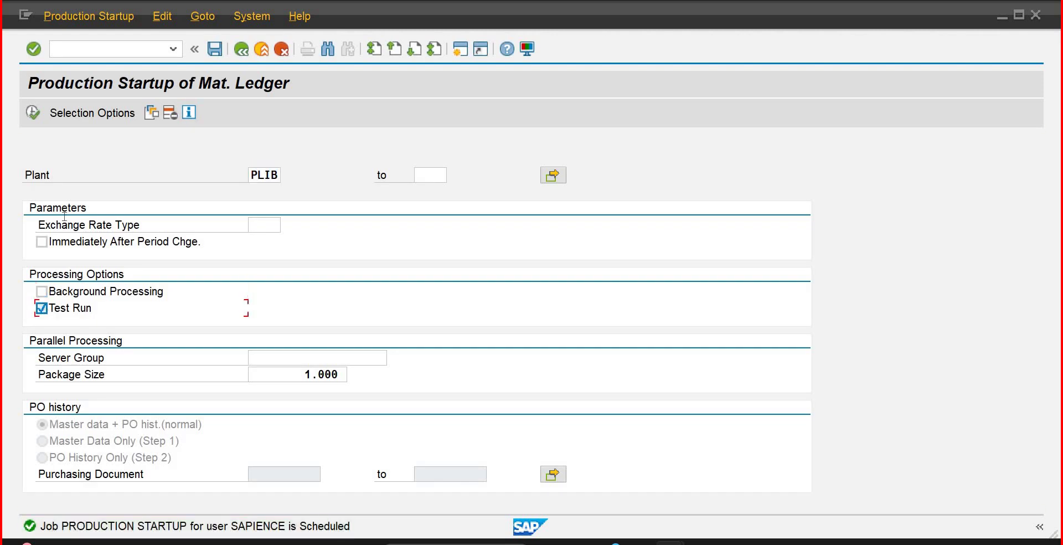
{"action": "left_click", "coordinate": [33, 113]}
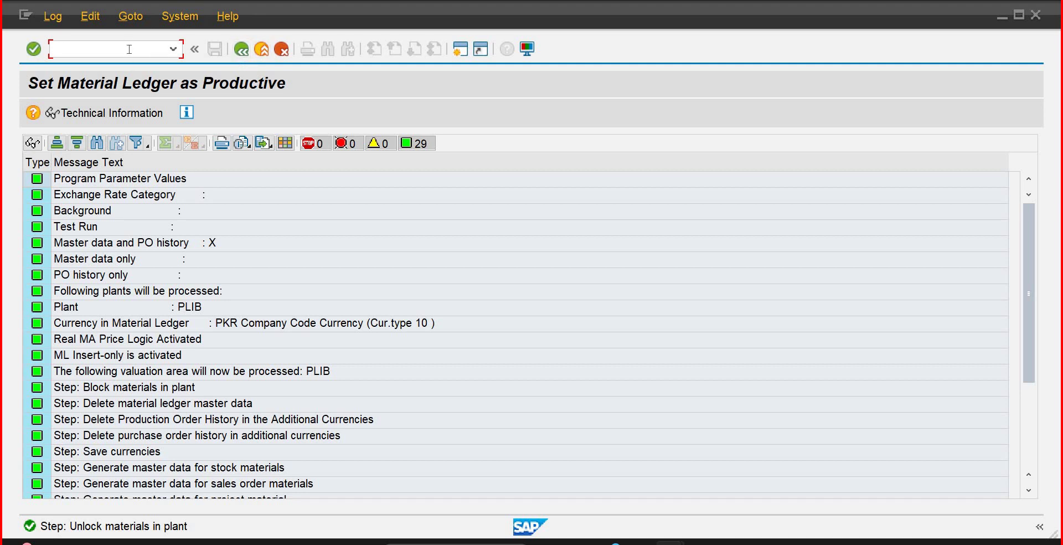
{"action": "key", "text": "Return"}
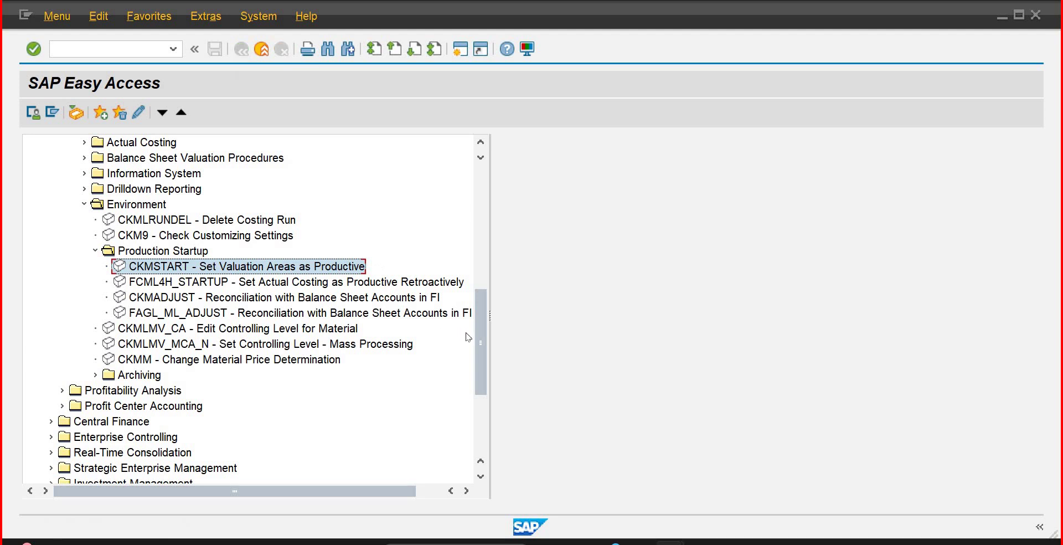
Step: Run transaction MM01 to start creating a material
{"action": "left_click_drag", "start_coordinate": [482, 346], "coordinate": [467, 204]}
{"action": "scroll", "coordinate": [450, 268], "scroll_direction": "down", "scroll_amount": 10}
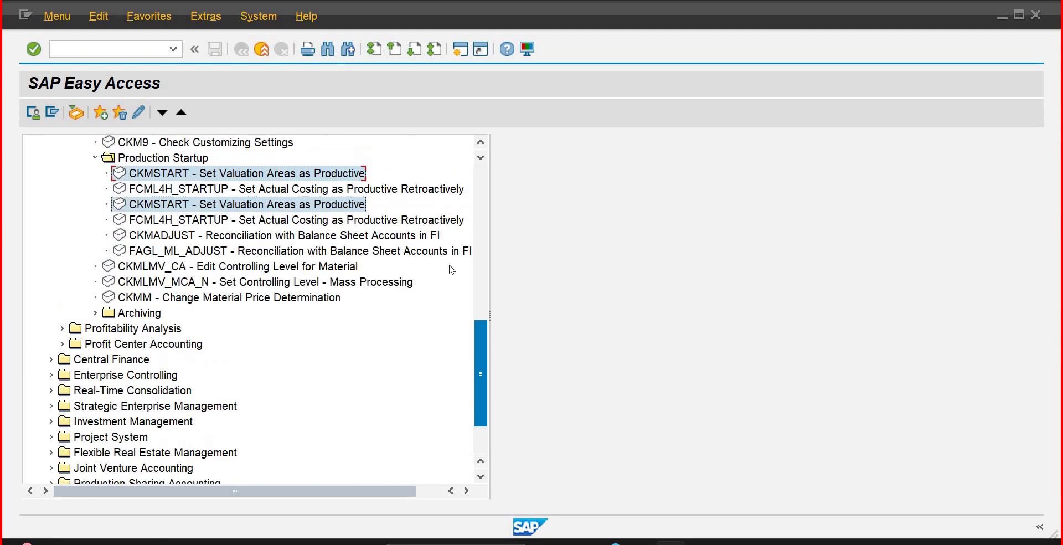
{"action": "scroll", "coordinate": [468, 263], "scroll_direction": "up", "scroll_amount": 2}
{"action": "scroll", "coordinate": [474, 213], "scroll_direction": "up", "scroll_amount": 1}
{"action": "left_click", "coordinate": [475, 213]}
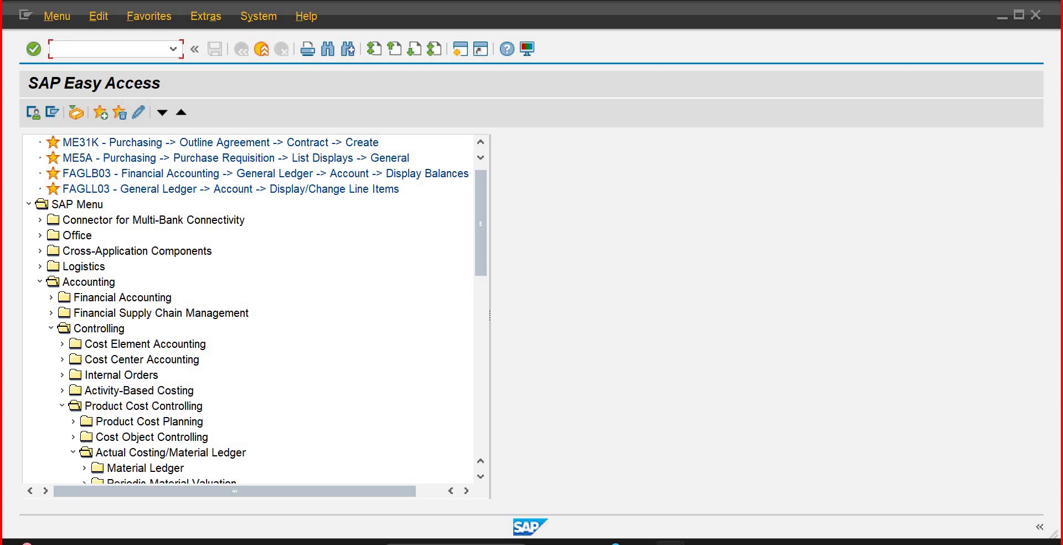
{"action": "type", "text": "mm01"}
{"action": "key", "text": "Return"}
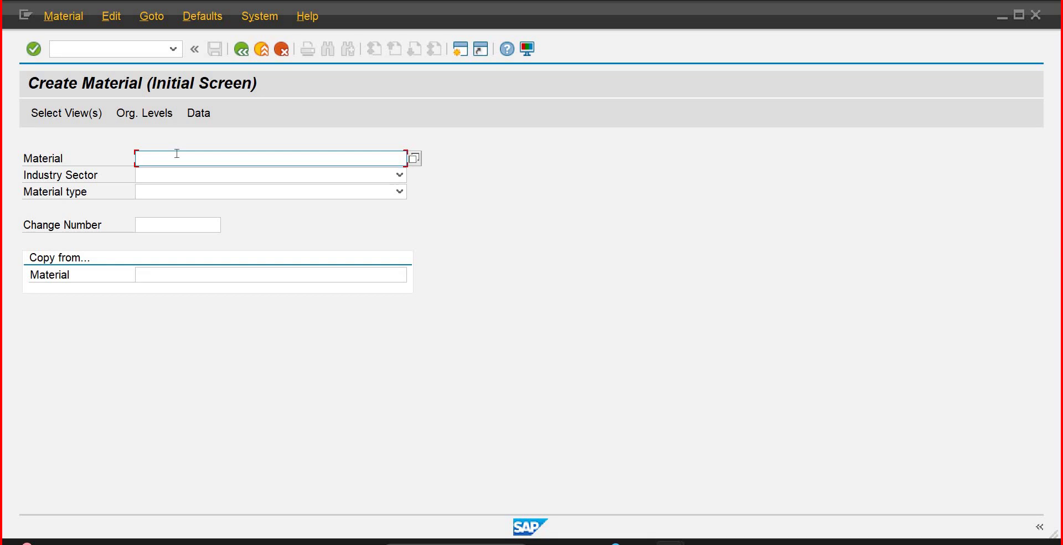
Step: Enter material RM10001 with industry sector AQUA LIFE
{"action": "type", "text": "rm"}
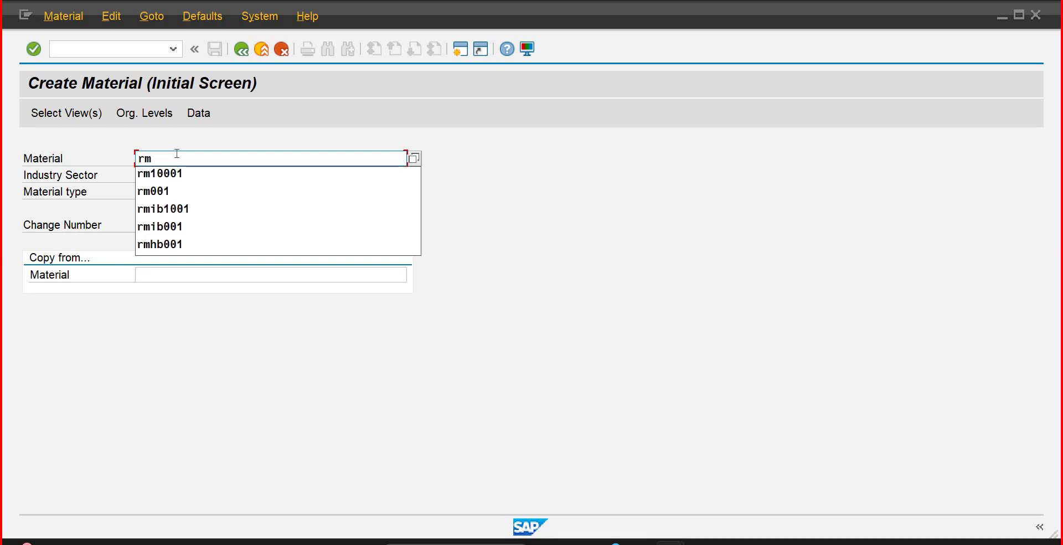
{"action": "key", "text": "Down"}
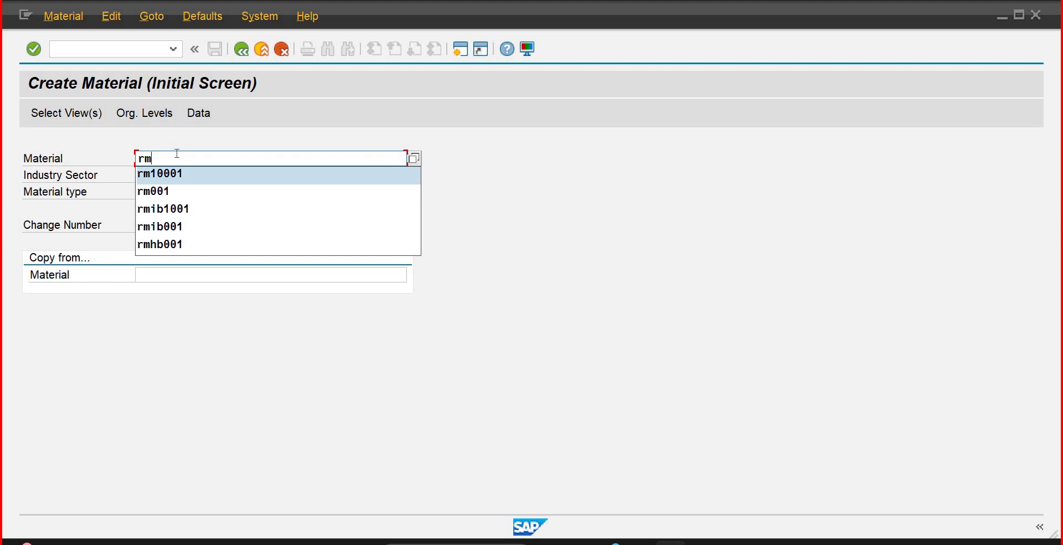
{"action": "key", "text": "Return"}
{"action": "key", "text": "Tab"}
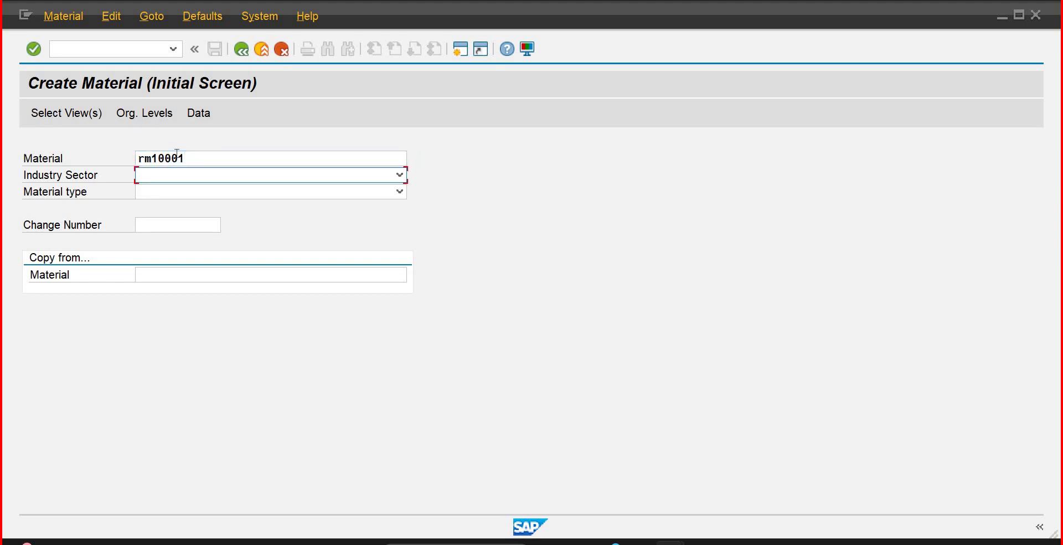
{"action": "key", "text": "Down"}
{"action": "key", "text": "Tab"}
{"action": "key", "text": "Down"}
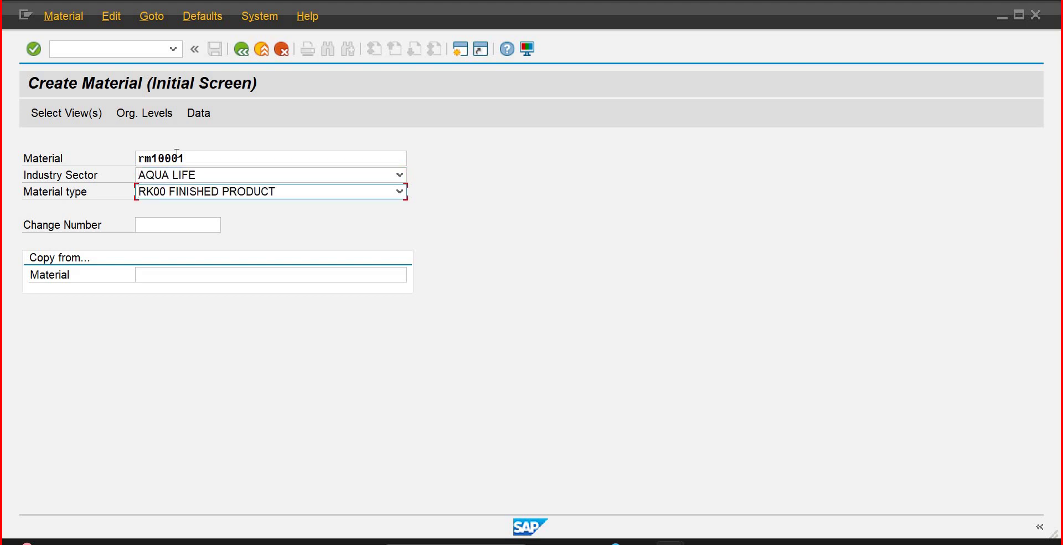
Step: Choose material type Raw Material Sapeince Std and confirm the initial data
{"action": "left_click", "coordinate": [400, 192]}
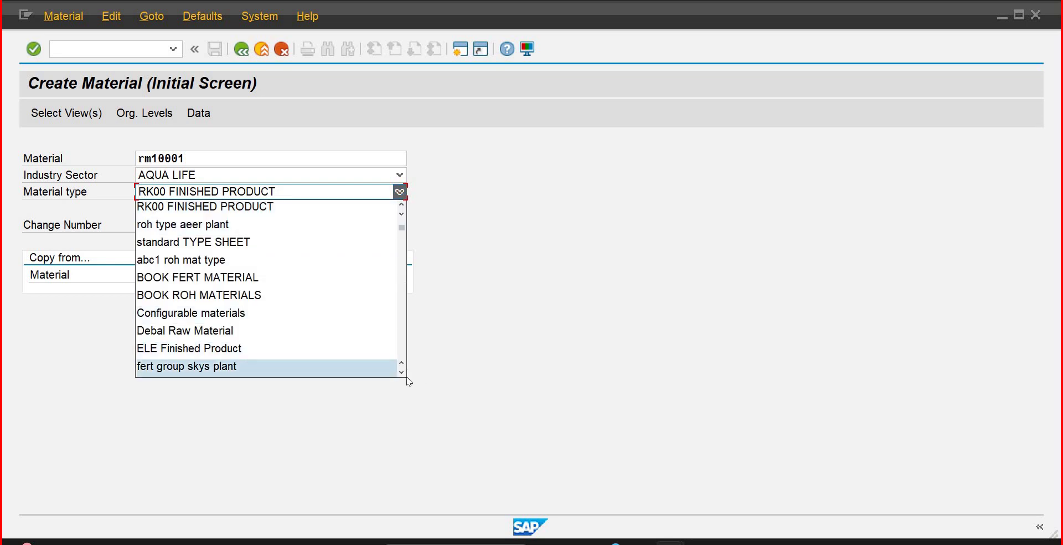
{"action": "scroll", "coordinate": [399, 375], "scroll_direction": "down", "scroll_amount": 4}
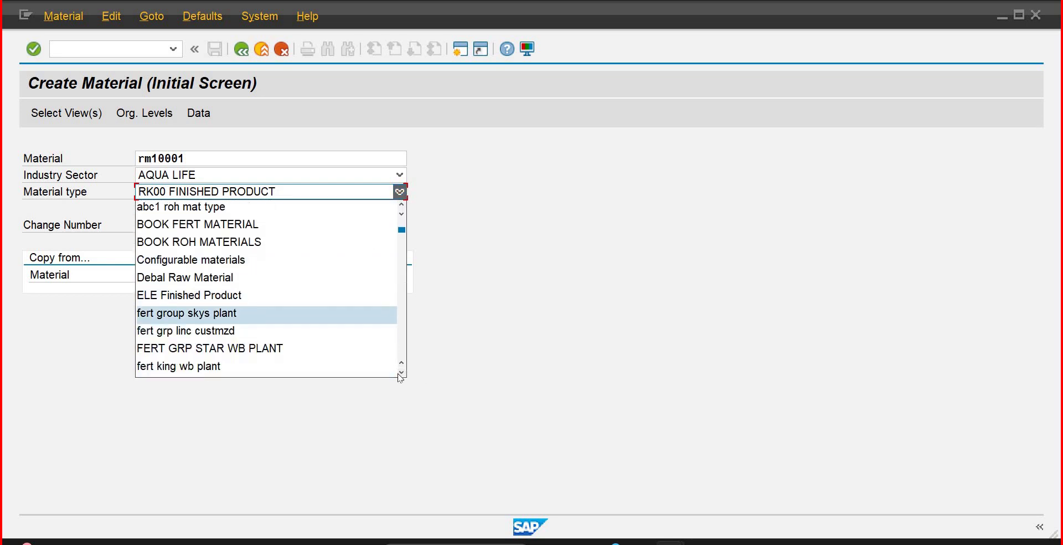
{"action": "scroll", "coordinate": [400, 375], "scroll_direction": "down", "scroll_amount": 5}
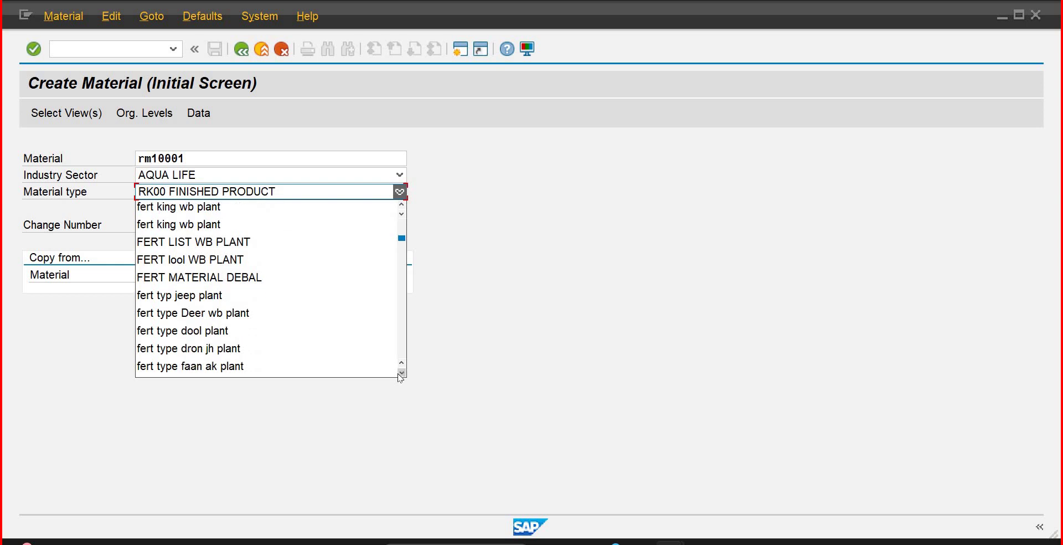
{"action": "scroll", "coordinate": [402, 377], "scroll_direction": "down", "scroll_amount": 3}
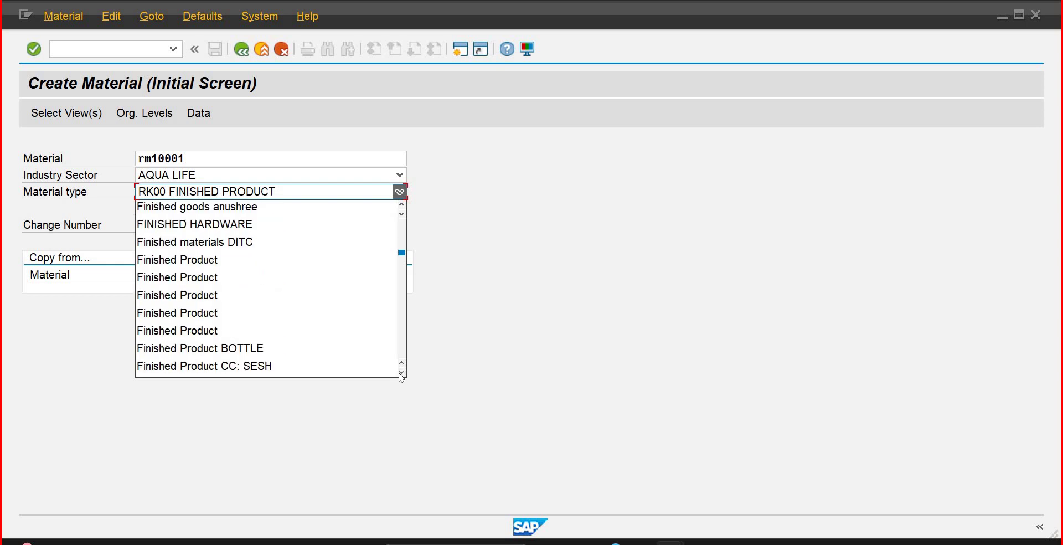
{"action": "scroll", "coordinate": [401, 377], "scroll_direction": "down", "scroll_amount": 3}
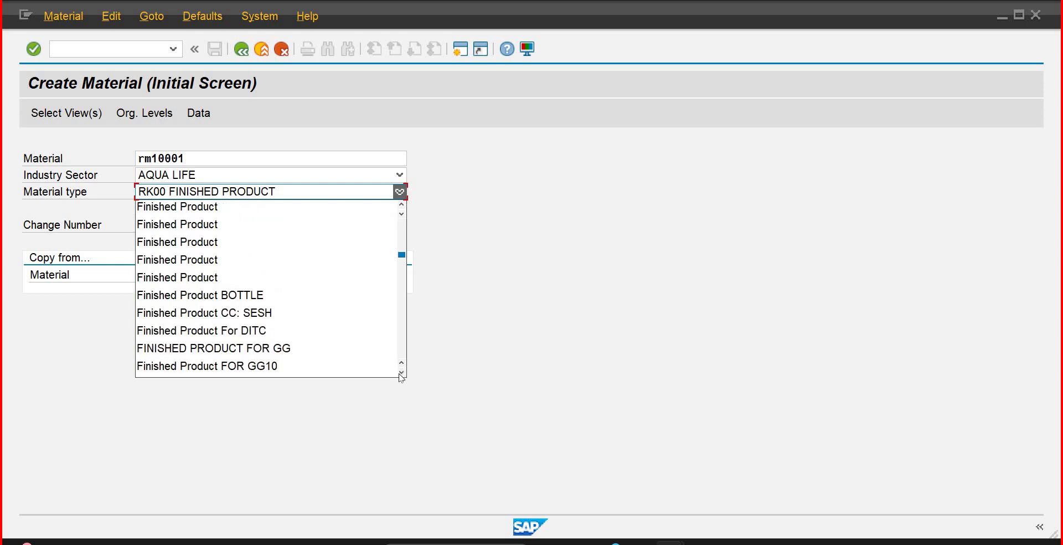
{"action": "scroll", "coordinate": [399, 376], "scroll_direction": "down", "scroll_amount": 4}
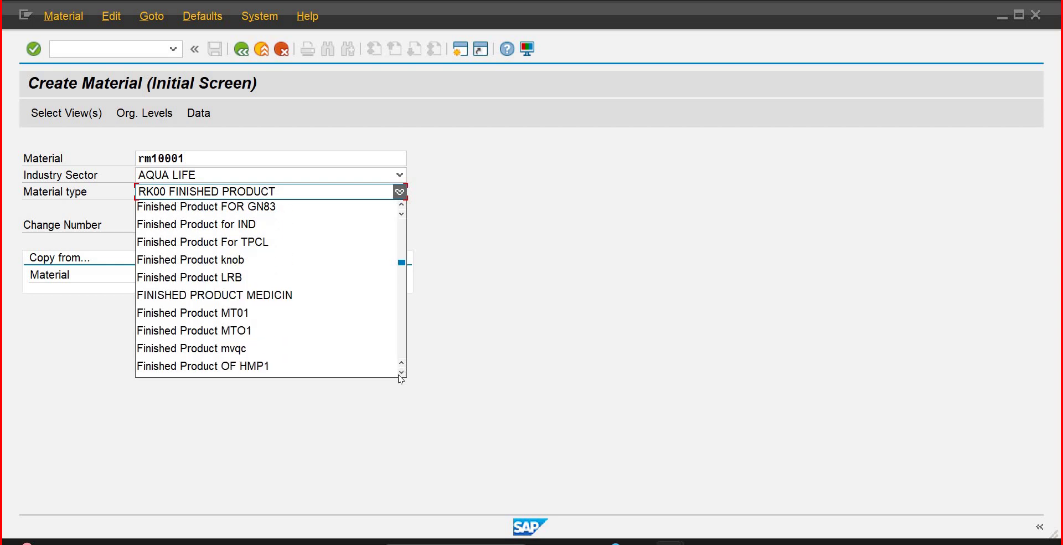
{"action": "scroll", "coordinate": [401, 377], "scroll_direction": "down", "scroll_amount": 3}
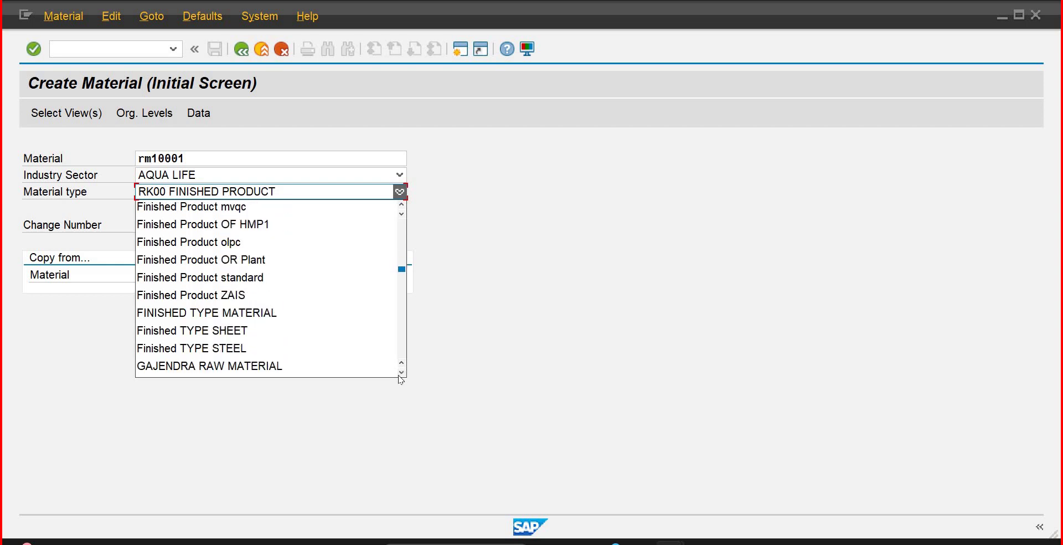
{"action": "scroll", "coordinate": [401, 375], "scroll_direction": "down", "scroll_amount": 2}
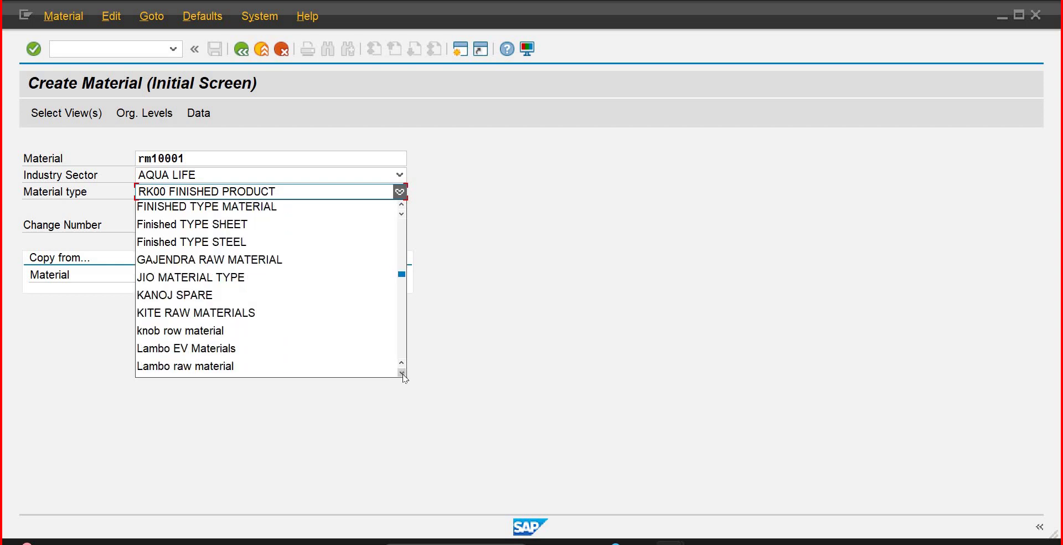
{"action": "scroll", "coordinate": [403, 376], "scroll_direction": "down", "scroll_amount": 6}
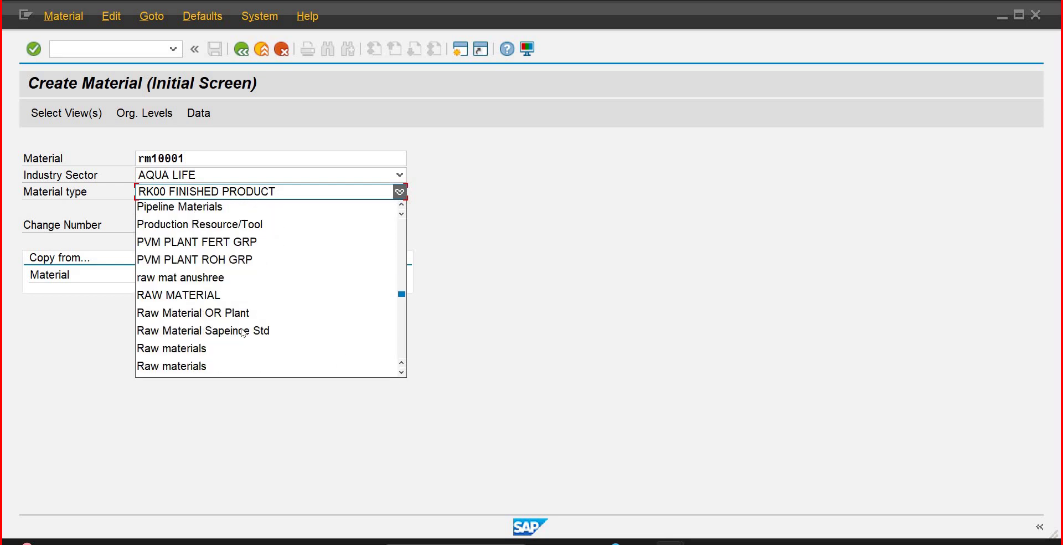
{"action": "left_click", "coordinate": [243, 330]}
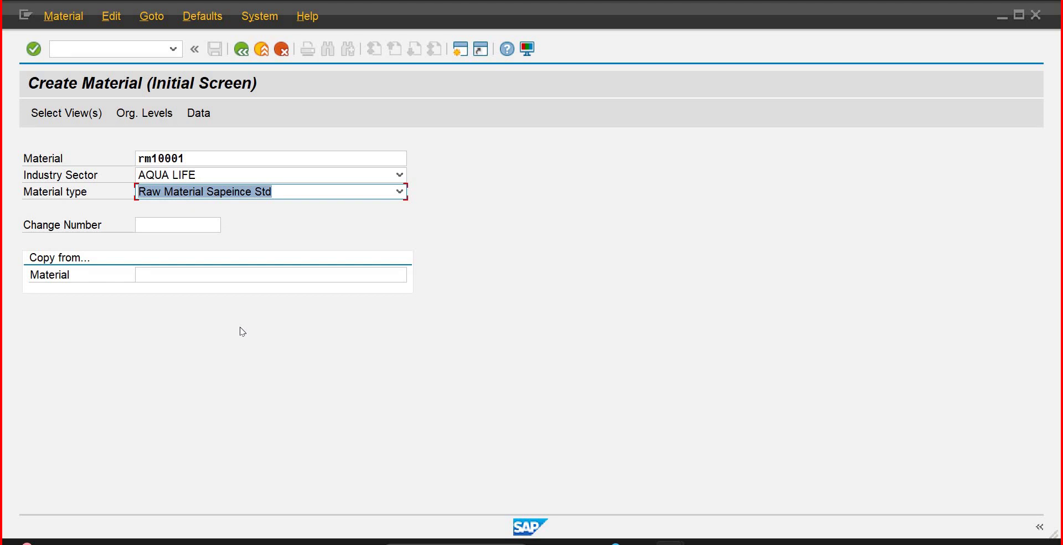
{"action": "key", "text": "Return"}
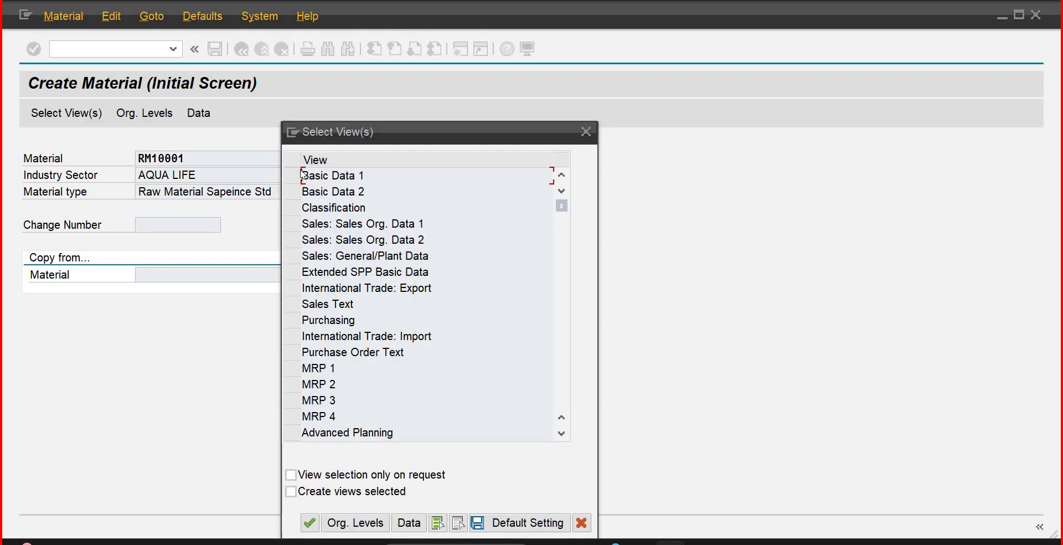
Step: Select the Basic Data 1, Purchasing, General Plant Data / Storage 1 and Accounting 1 views
{"action": "left_click", "coordinate": [293, 176]}
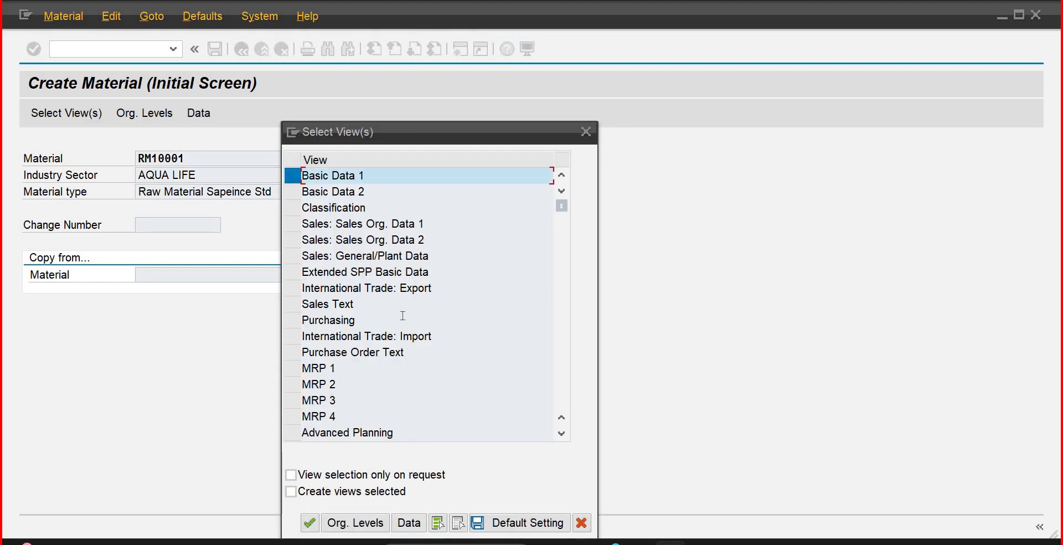
{"action": "left_click", "coordinate": [293, 320]}
{"action": "left_click", "coordinate": [561, 434]}
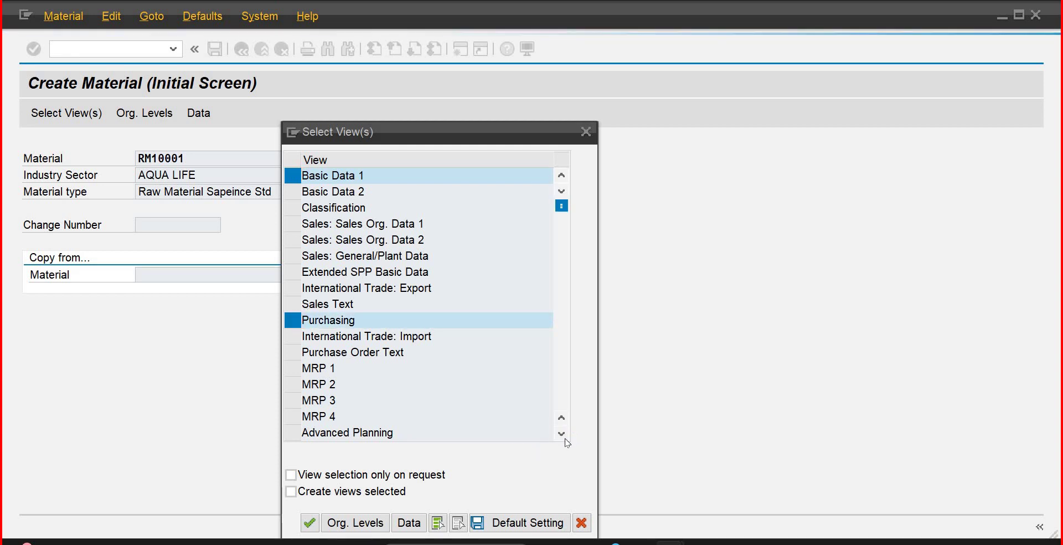
{"action": "left_click", "coordinate": [561, 434]}
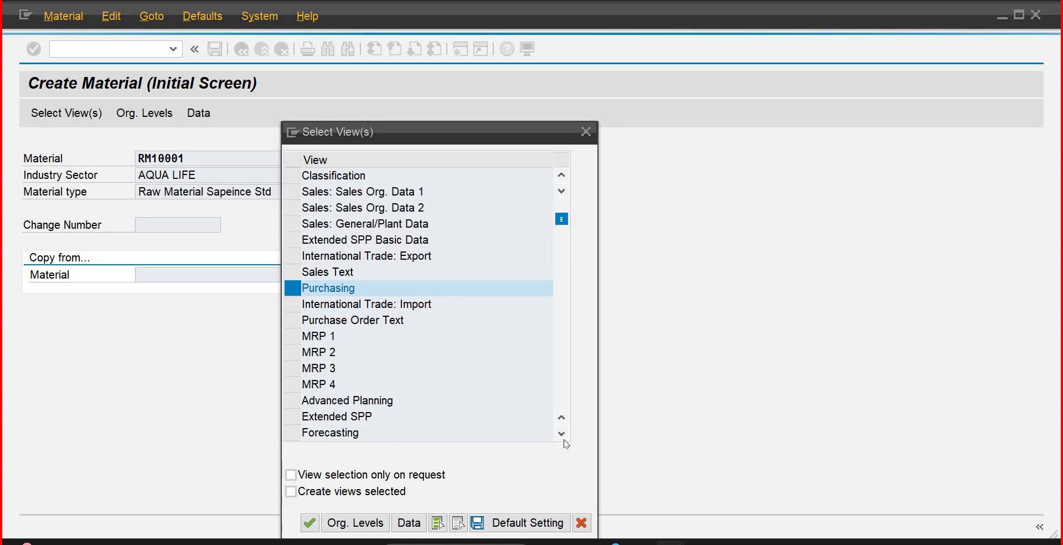
{"action": "left_click", "coordinate": [562, 434]}
{"action": "left_click", "coordinate": [562, 434]}
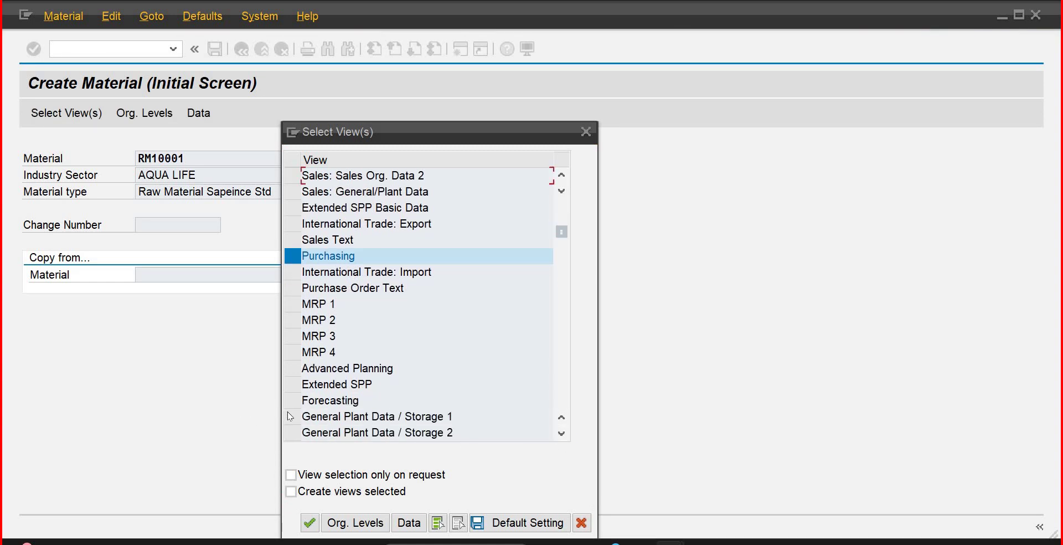
{"action": "left_click", "coordinate": [292, 417]}
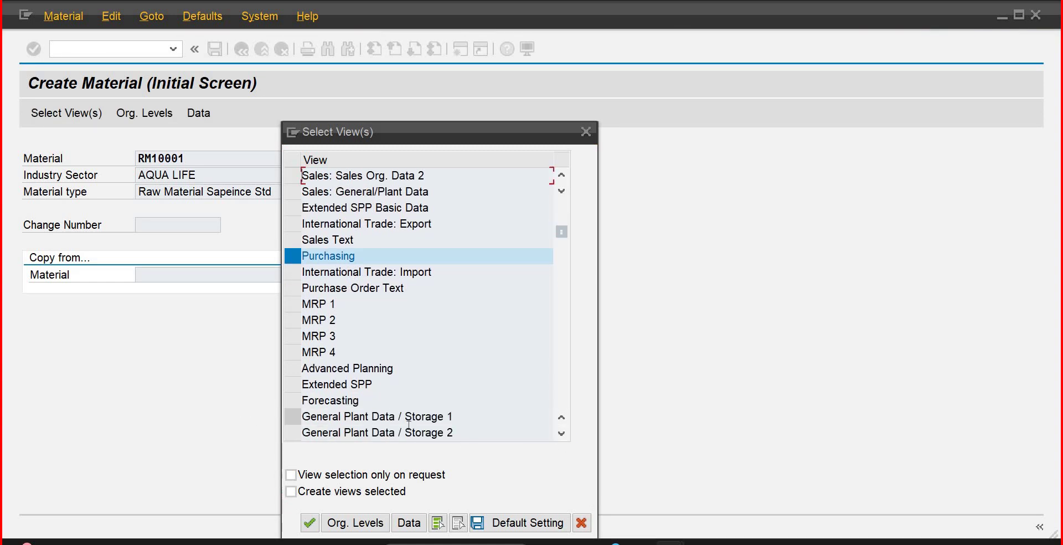
{"action": "left_click", "coordinate": [562, 435]}
{"action": "left_click", "coordinate": [561, 434]}
{"action": "left_click", "coordinate": [562, 434]}
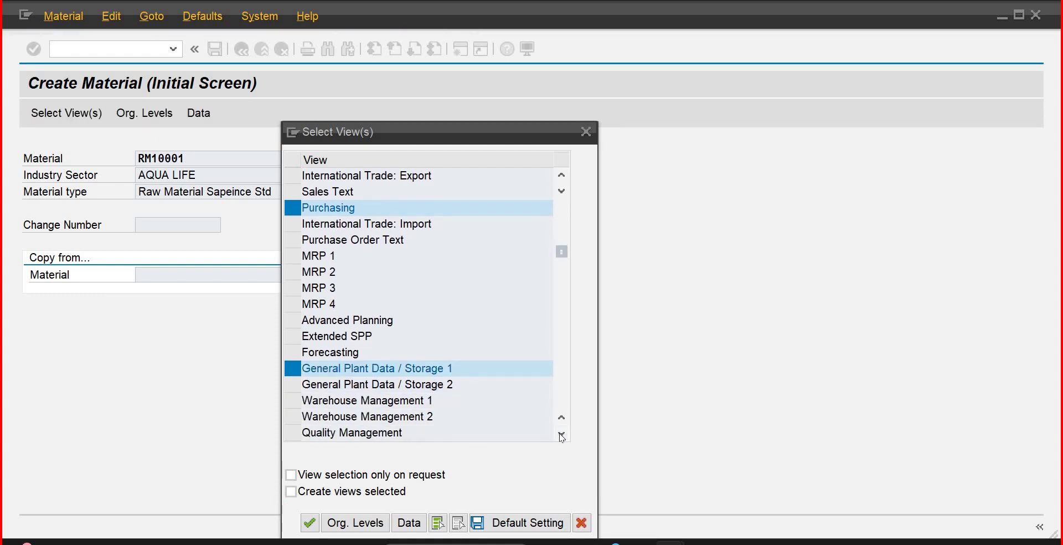
{"action": "left_click", "coordinate": [294, 416]}
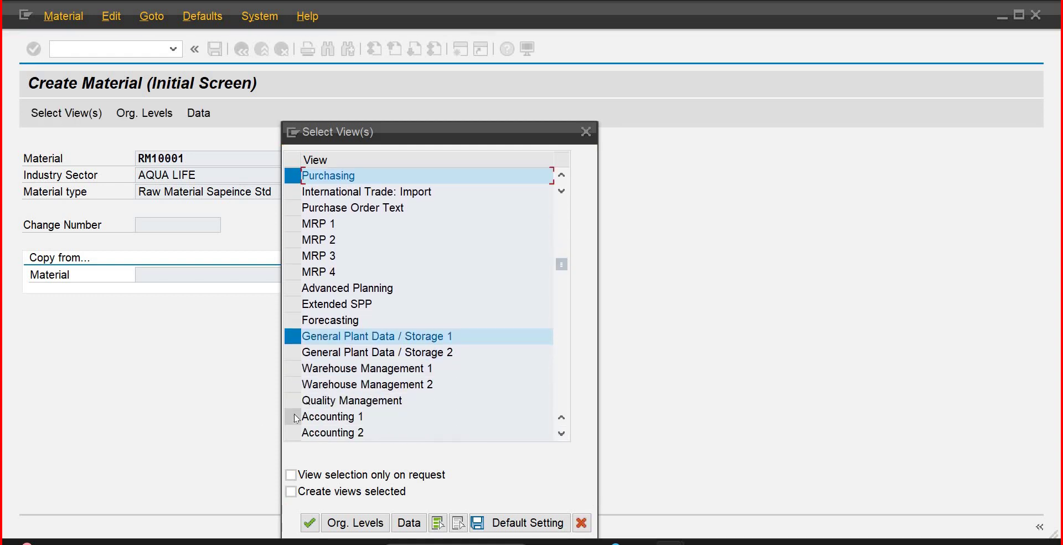
{"action": "left_click", "coordinate": [313, 523]}
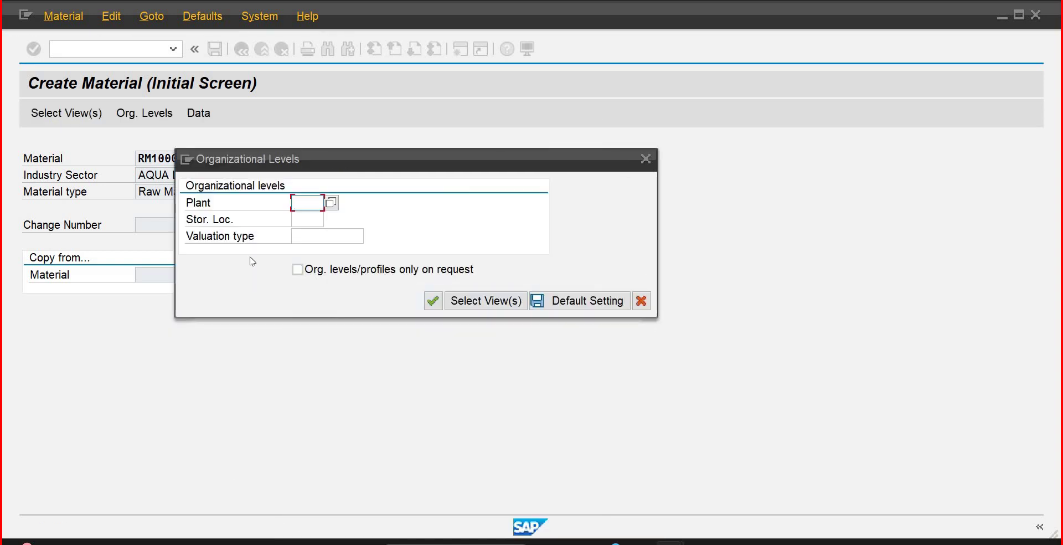
Step: Enter plant PLIB and storage location IB01 as organizational levels
{"action": "type", "text": "p1ib"}
{"action": "key", "text": "Tab"}
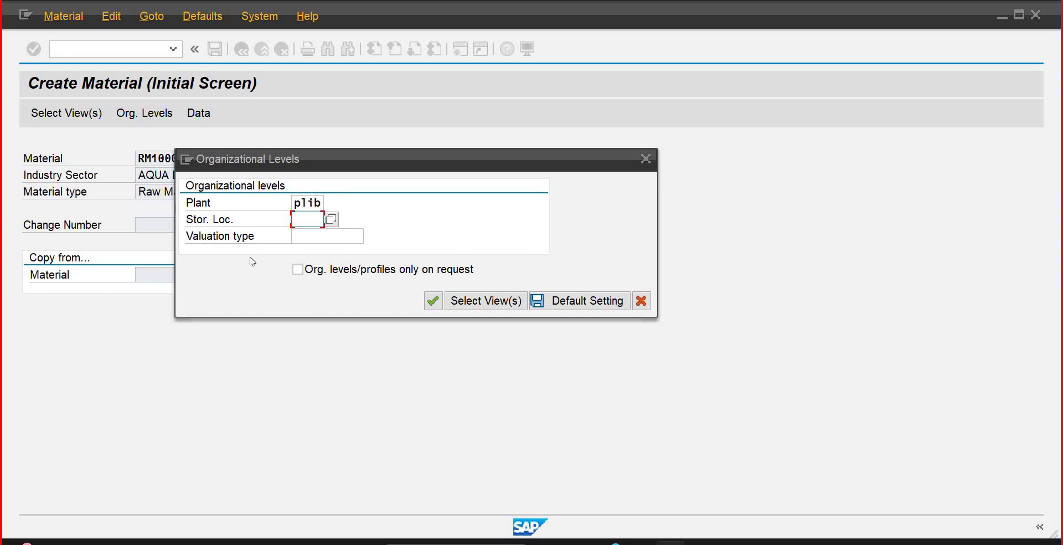
{"action": "type", "text": "s"}
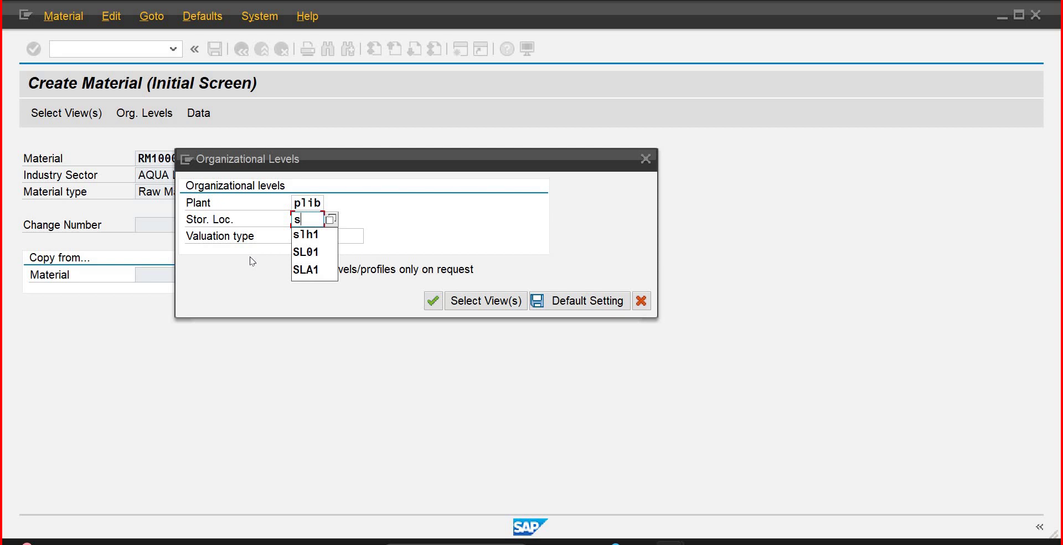
{"action": "key", "text": "BackSpace"}
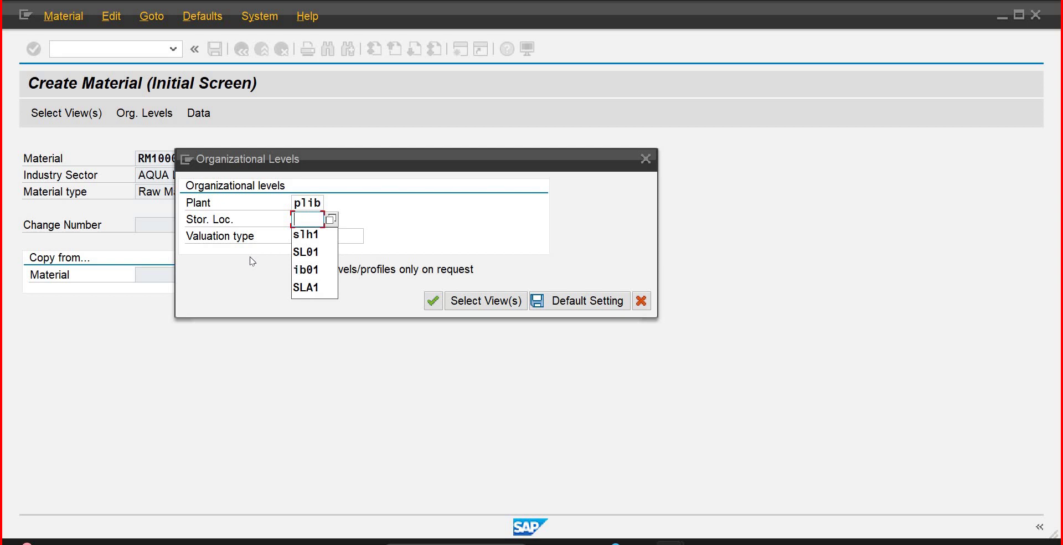
{"action": "type", "text": "ib"}
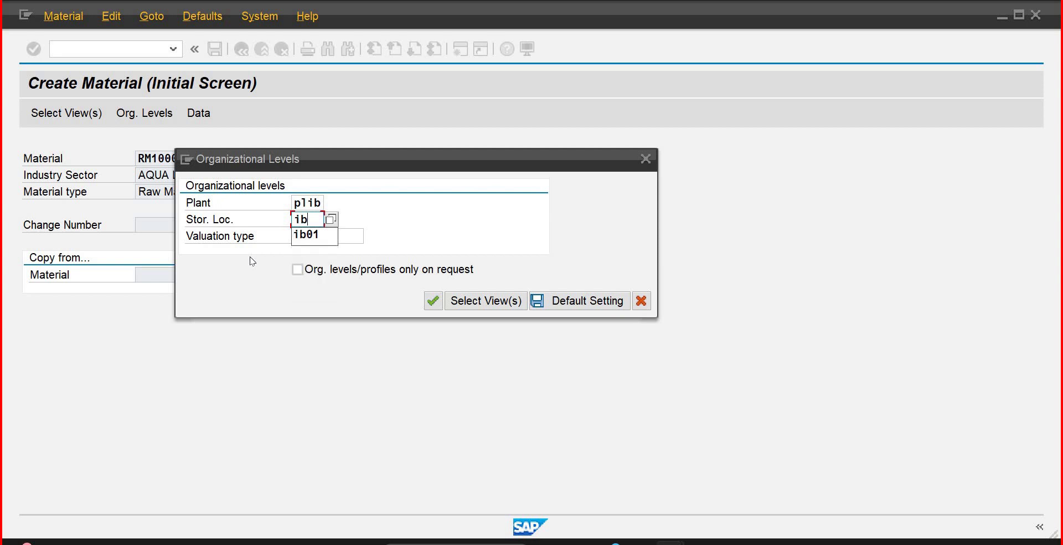
{"action": "type", "text": "01"}
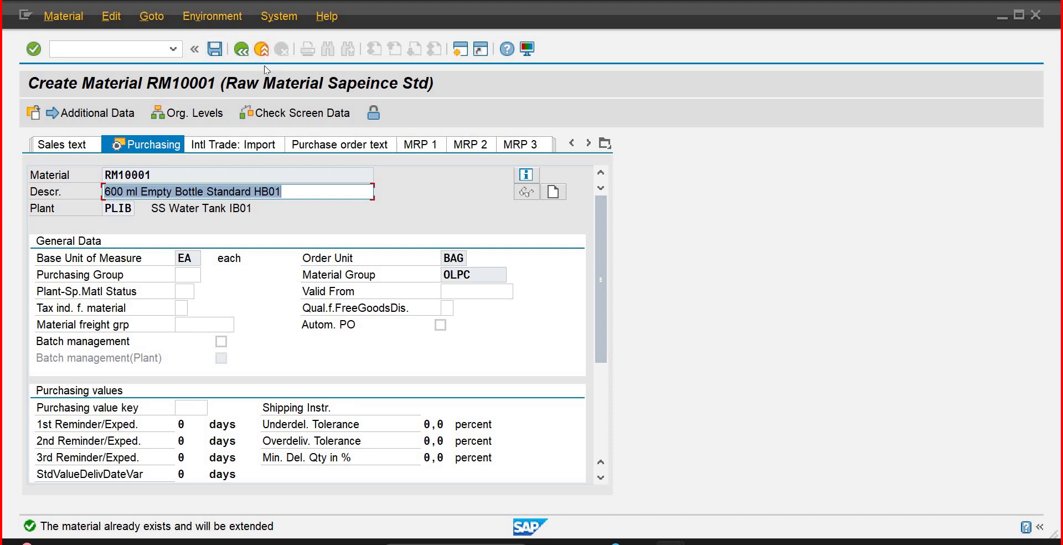
Step: Exit material RM10001 without saving its data
{"action": "key", "text": "shift+F3"}
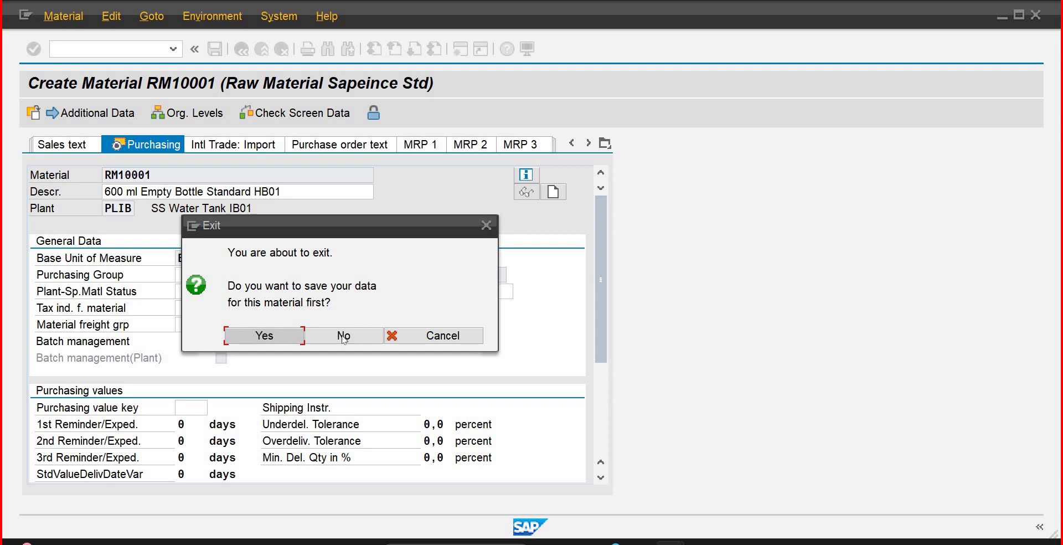
{"action": "left_click", "coordinate": [343, 336]}
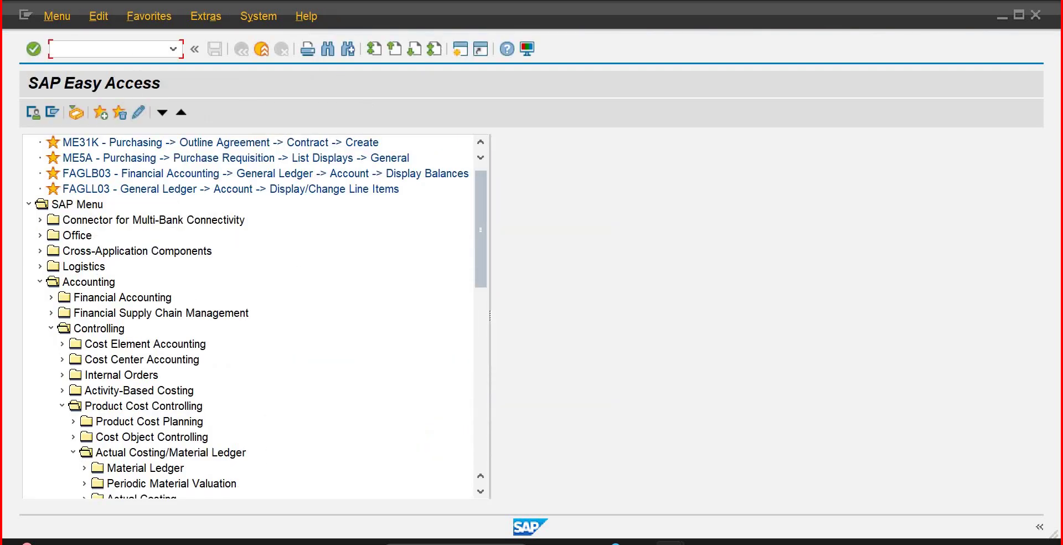
{"action": "left_click", "coordinate": [133, 53]}
Step: Run MM01 and enter material number RM10002
{"action": "type", "text": "mm01"}
{"action": "key", "text": "Return"}
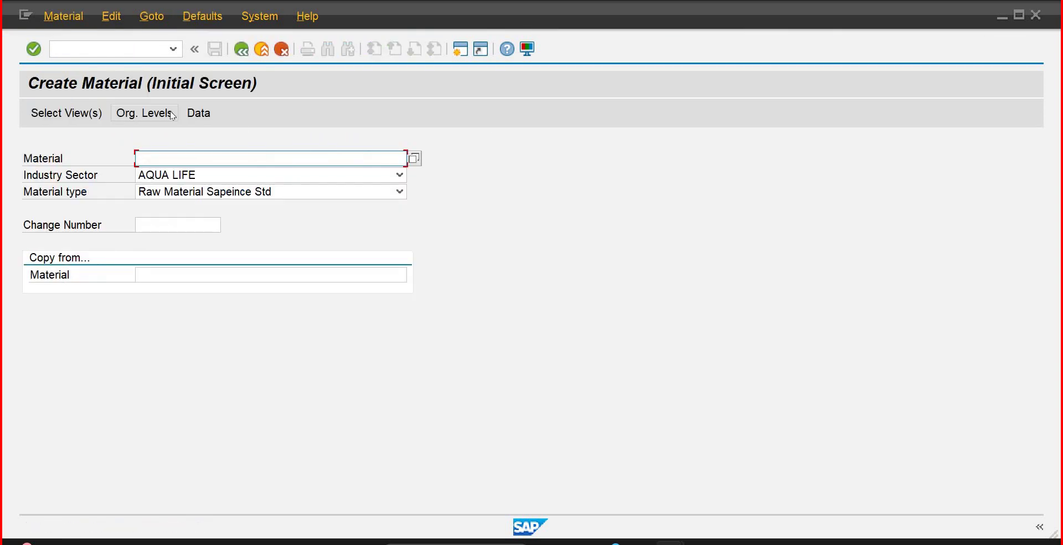
{"action": "type", "text": "rm100"}
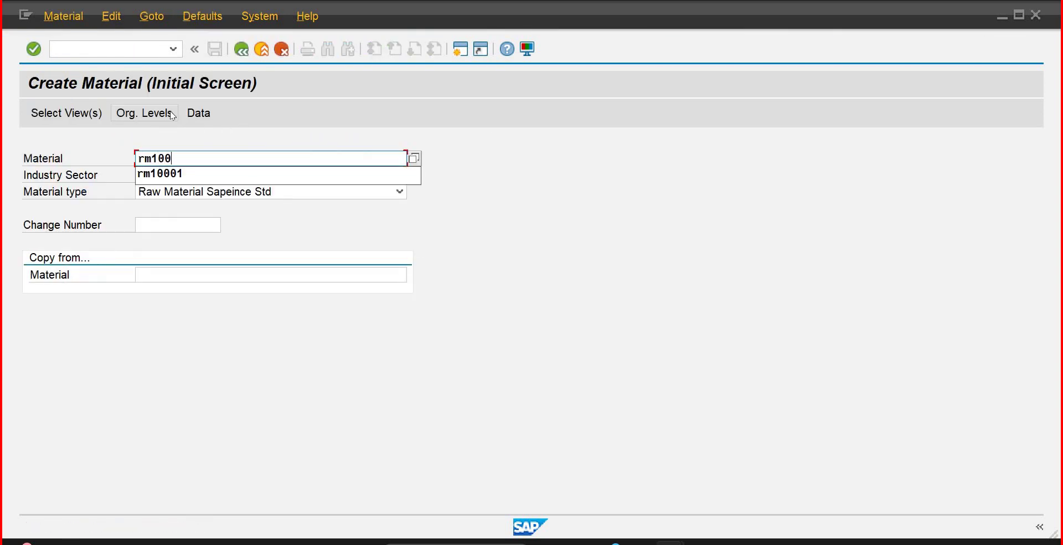
{"action": "type", "text": "02"}
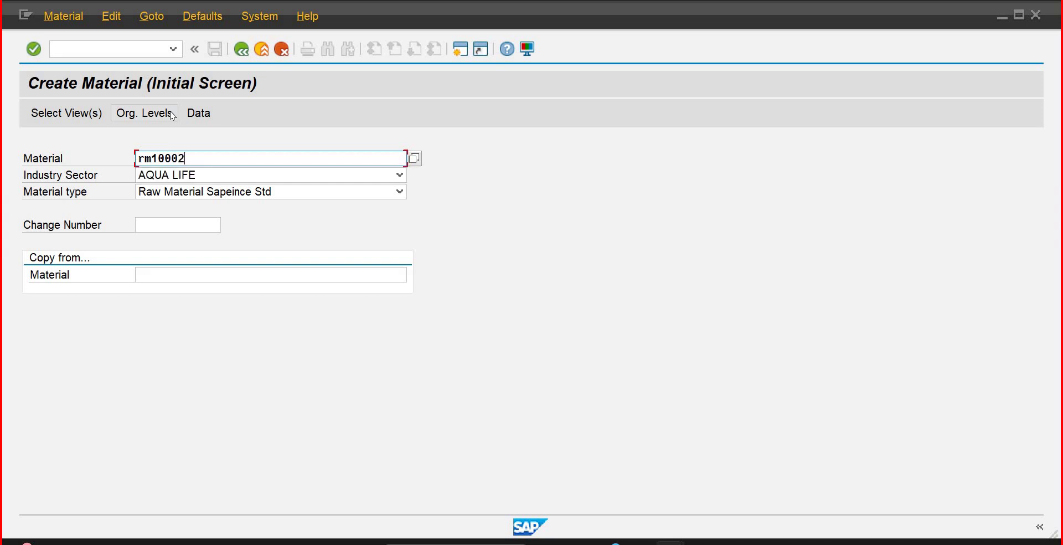
{"action": "key", "text": "Return"}
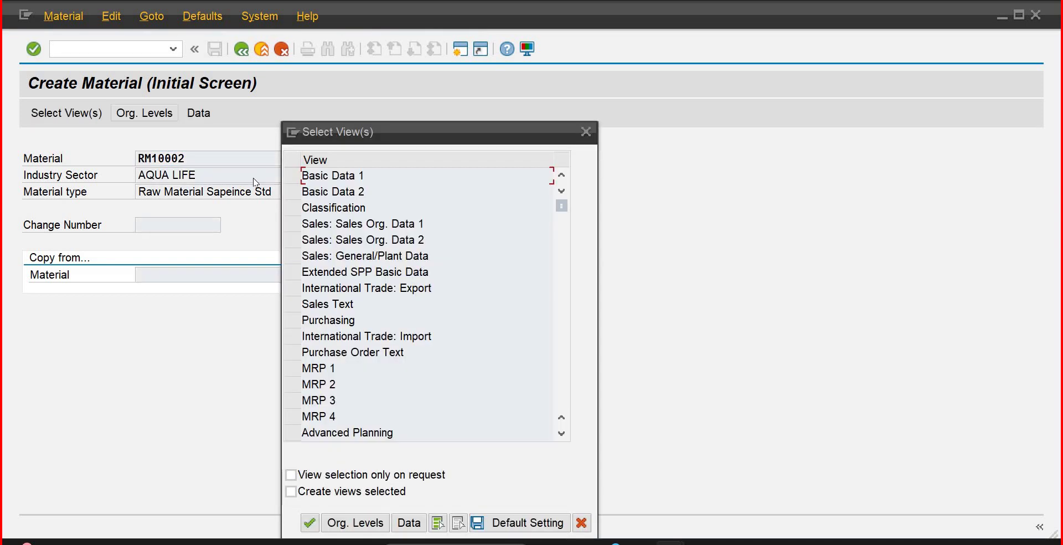
Step: Select Basic Data 1, Purchasing, General Plant Data / Storage 1 and Accounting 1 views, then continue
{"action": "left_click", "coordinate": [289, 181]}
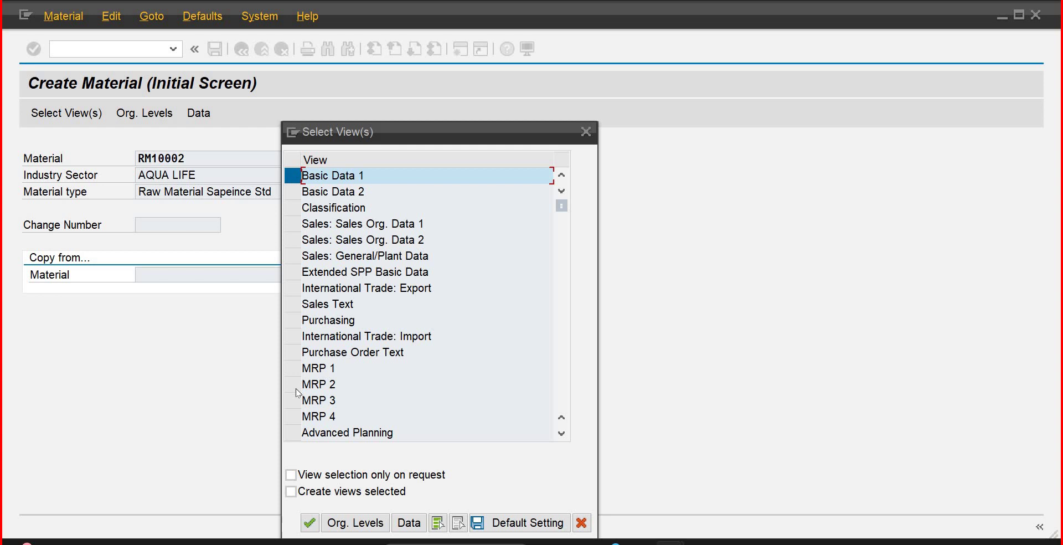
{"action": "left_click", "coordinate": [289, 320]}
{"action": "left_click", "coordinate": [561, 434]}
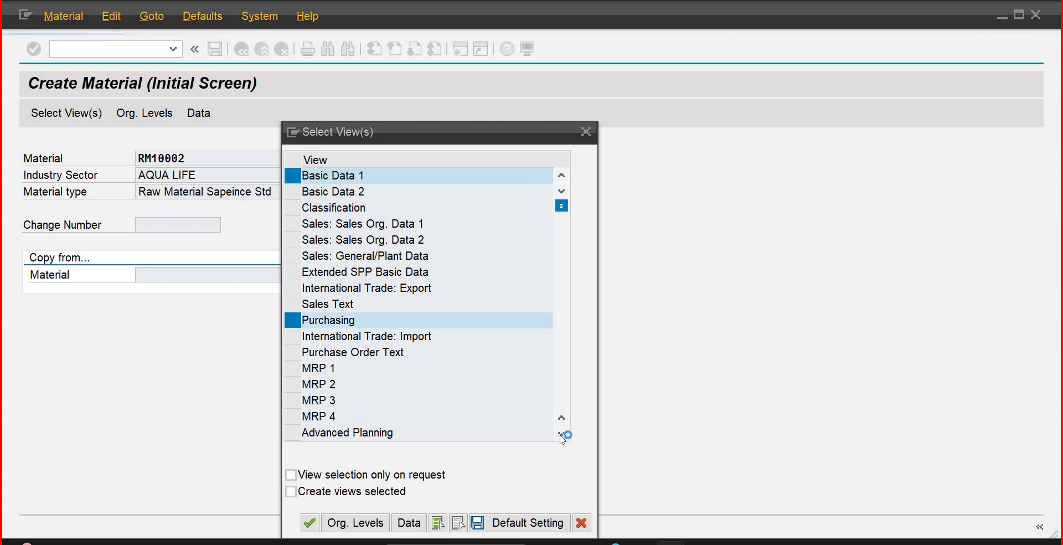
{"action": "left_click", "coordinate": [561, 433]}
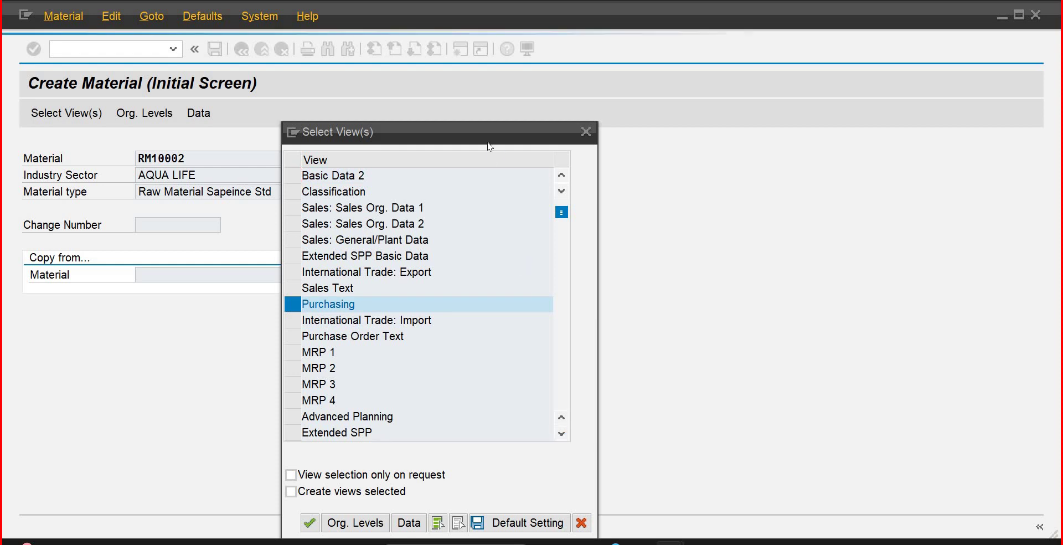
{"action": "left_click", "coordinate": [561, 435]}
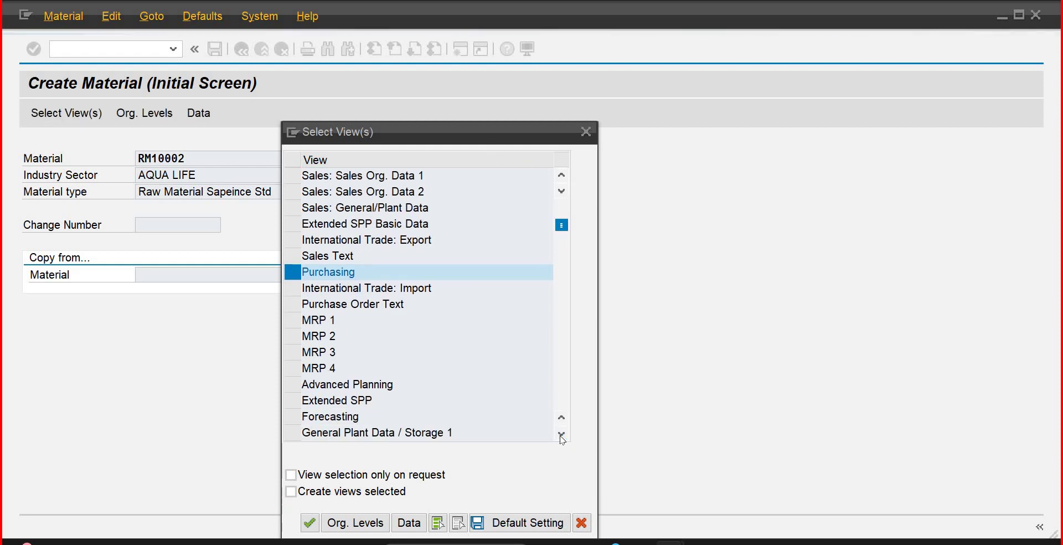
{"action": "left_click", "coordinate": [562, 434]}
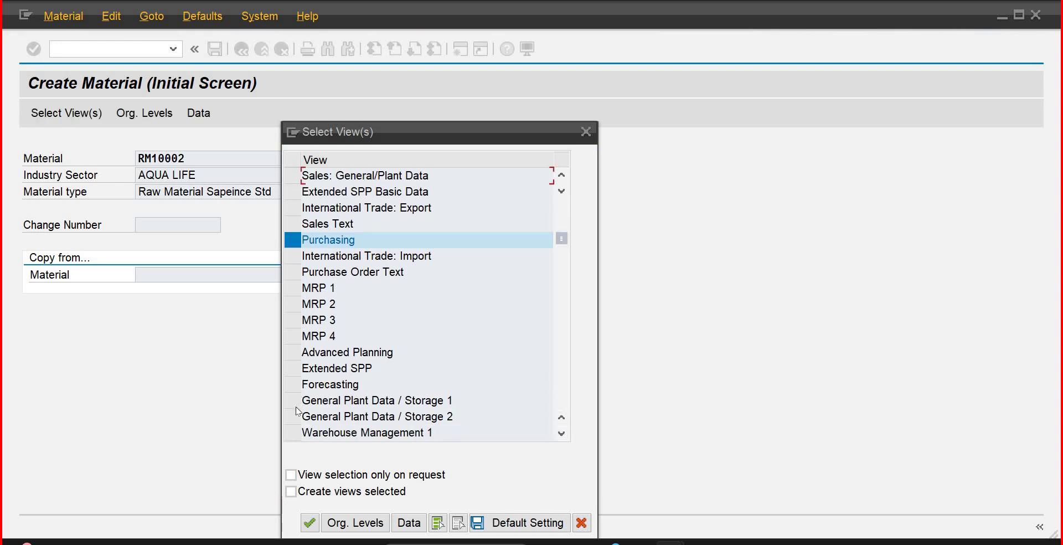
{"action": "left_click", "coordinate": [293, 401]}
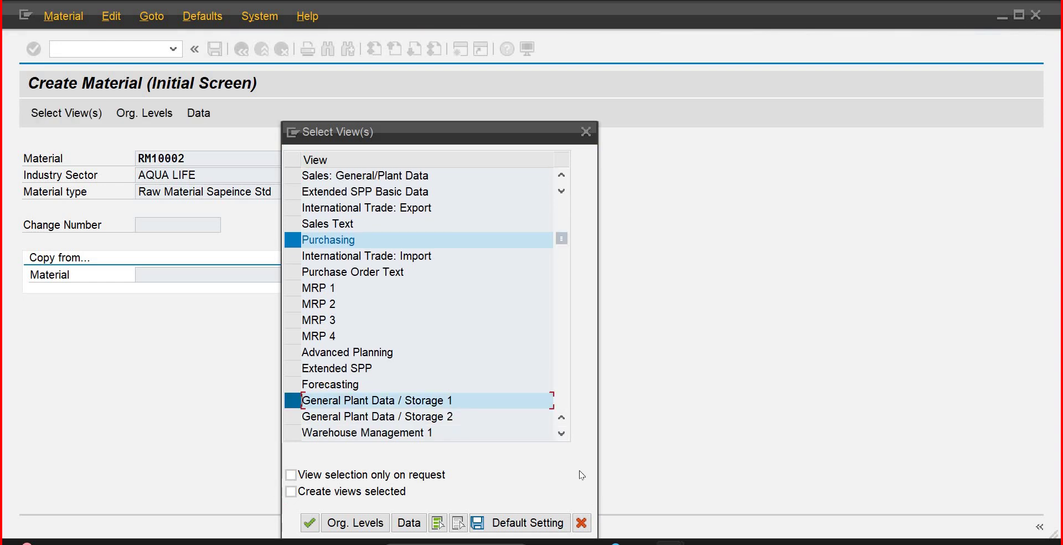
{"action": "left_click", "coordinate": [561, 434]}
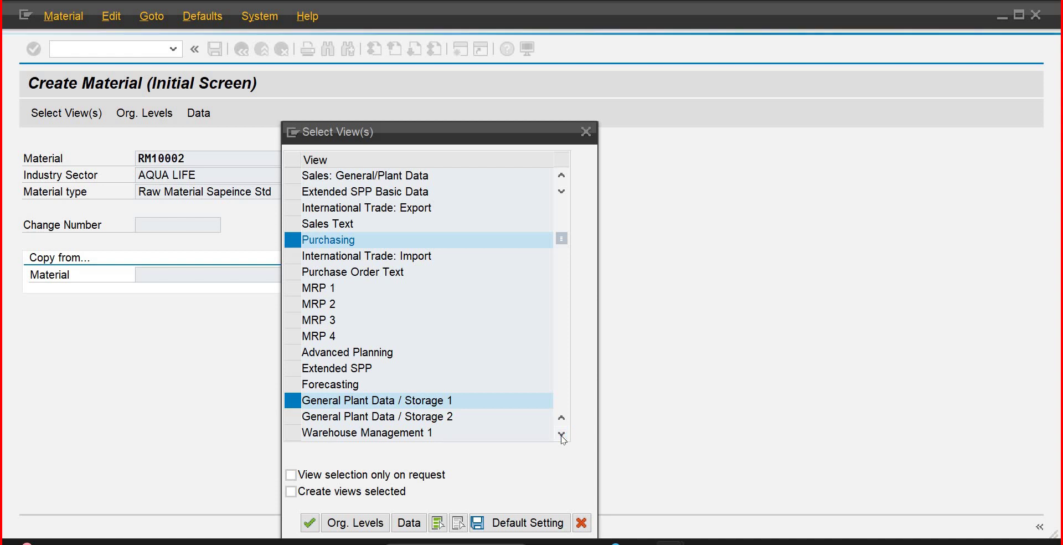
{"action": "left_click", "coordinate": [562, 434]}
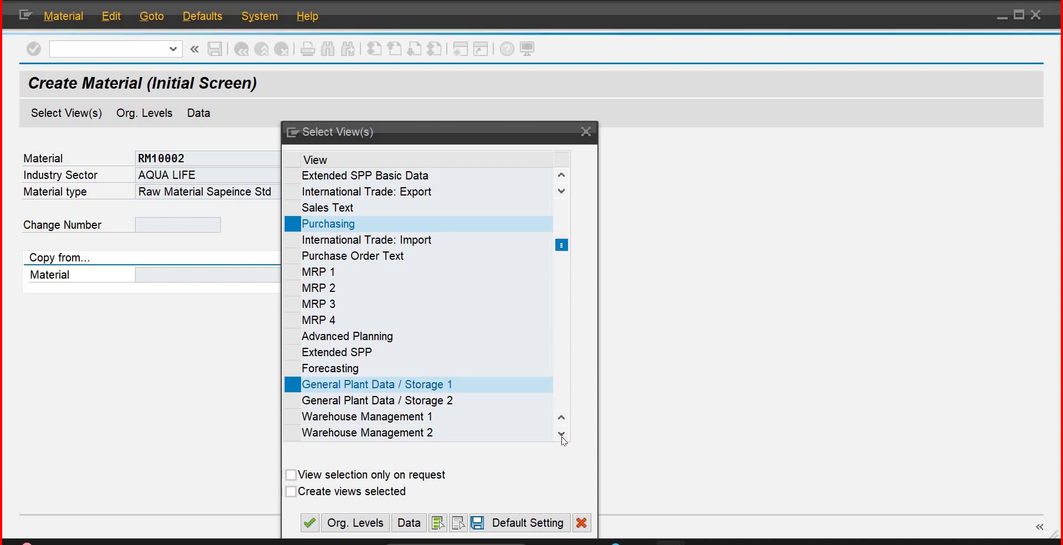
{"action": "left_click", "coordinate": [562, 434]}
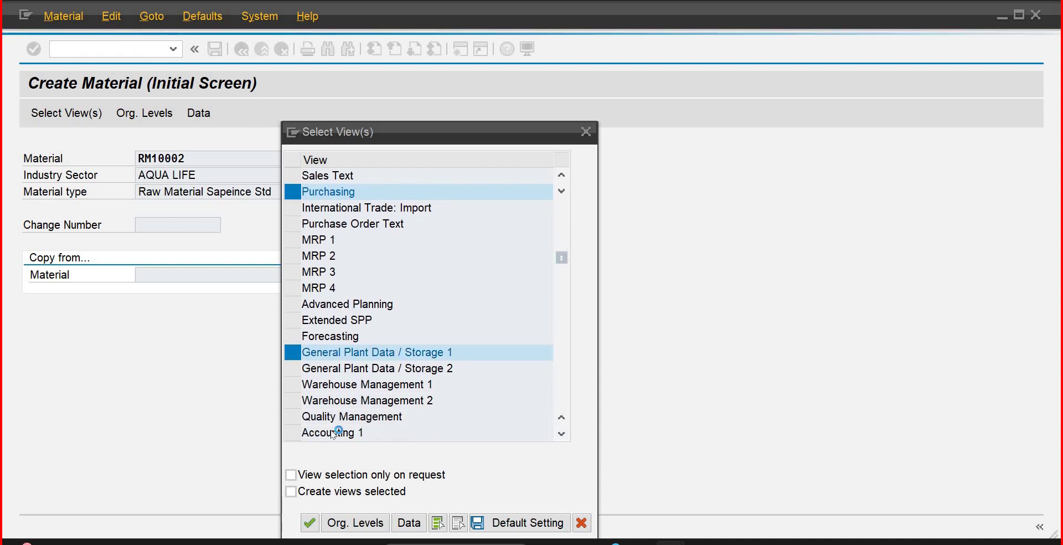
{"action": "scroll", "coordinate": [302, 432], "scroll_direction": "down", "scroll_amount": 1}
{"action": "left_click", "coordinate": [292, 416]}
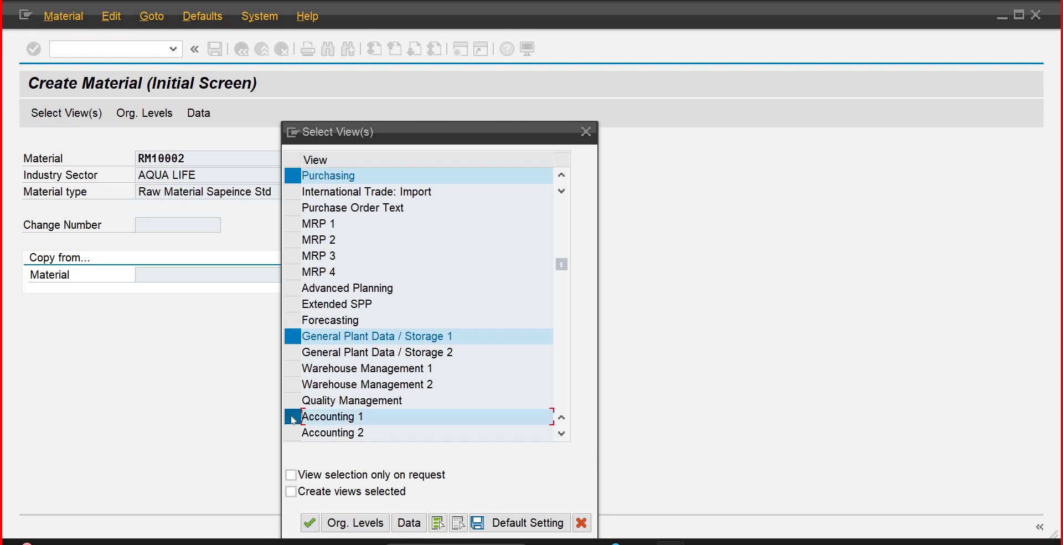
{"action": "left_click", "coordinate": [311, 523]}
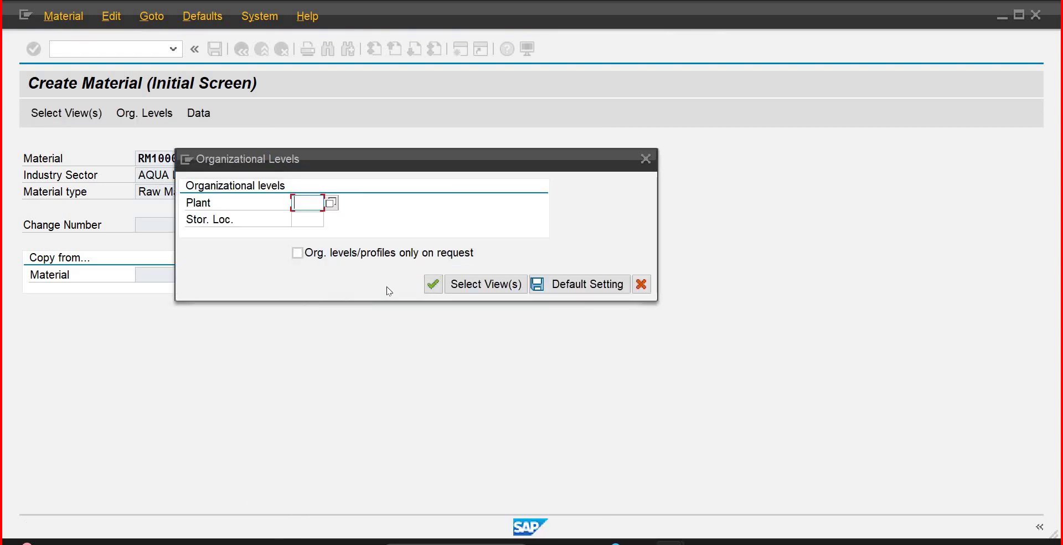
Step: Set plant PLIB and storage location IB01 for RM10002
{"action": "type", "text": "plib"}
{"action": "key", "text": "Tab"}
{"action": "type", "text": "ib01"}
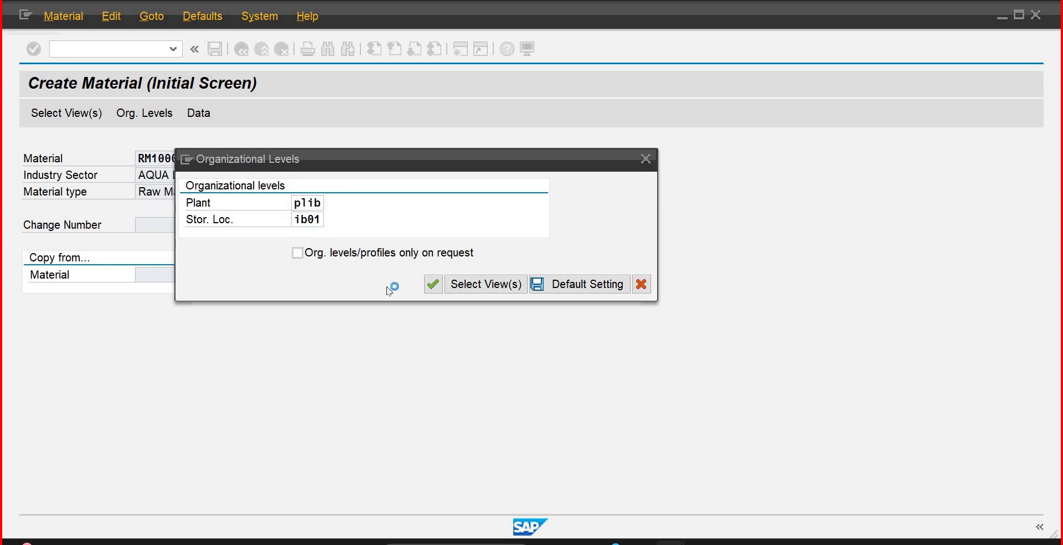
{"action": "key", "text": "Return"}
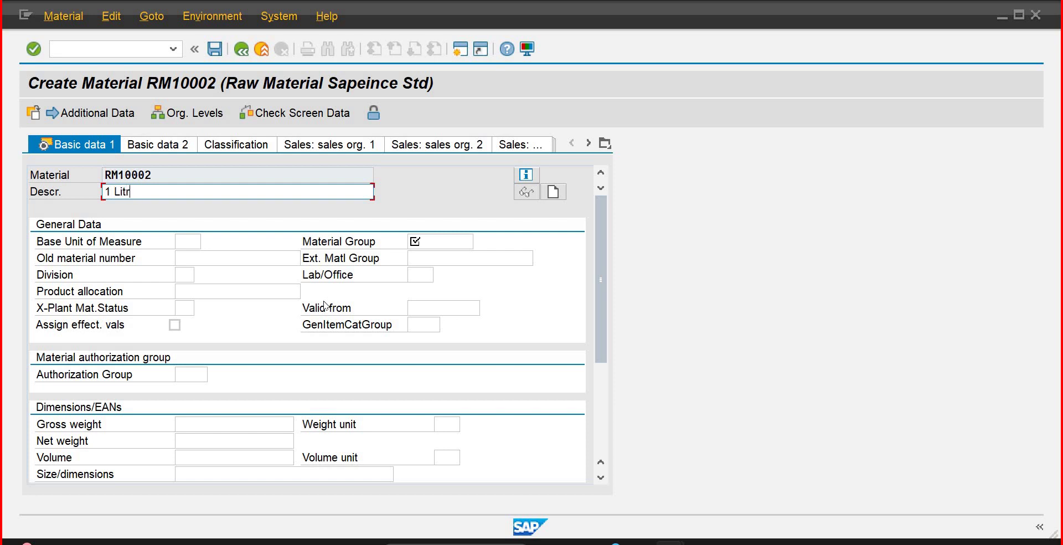
Step: Enter description '1 Litr Empty Bottle IB01', base unit EA, material group OLPC and division DI
{"action": "type", "text": "1 Litr Empty Bottle IB01"}
{"action": "key", "text": "Tab"}
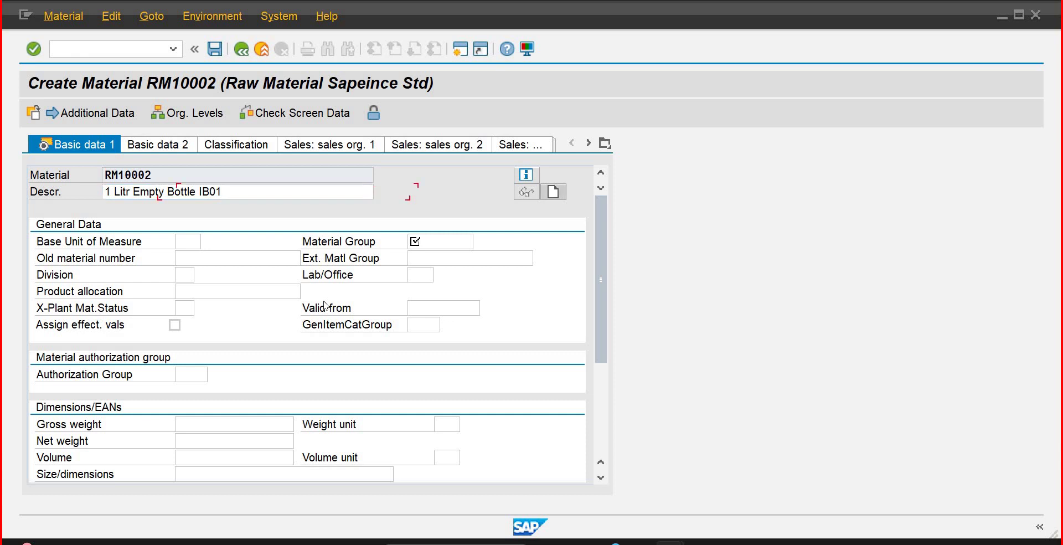
{"action": "type", "text": "ea"}
{"action": "key", "text": "Tab"}
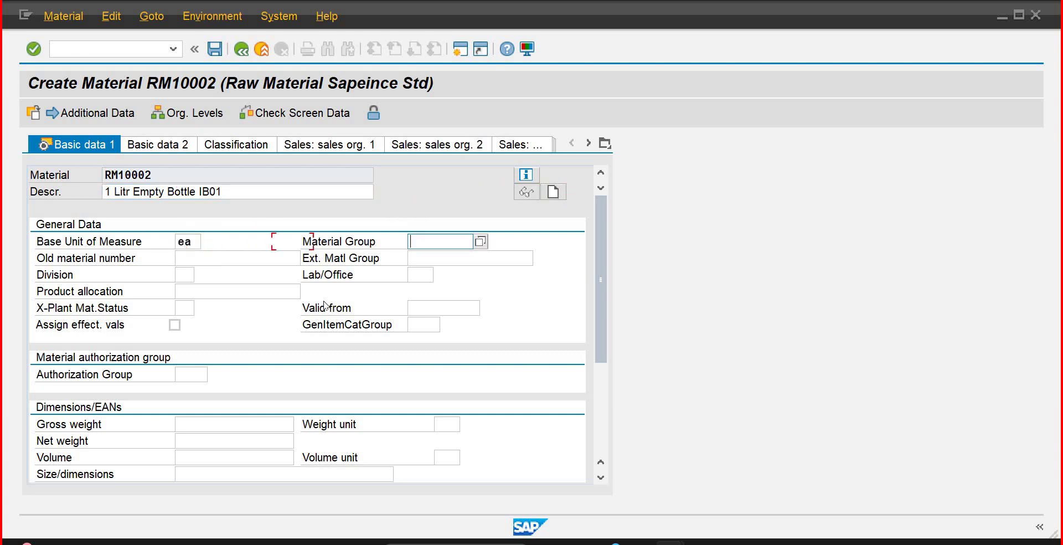
{"action": "type", "text": "o"}
{"action": "key", "text": "Down"}
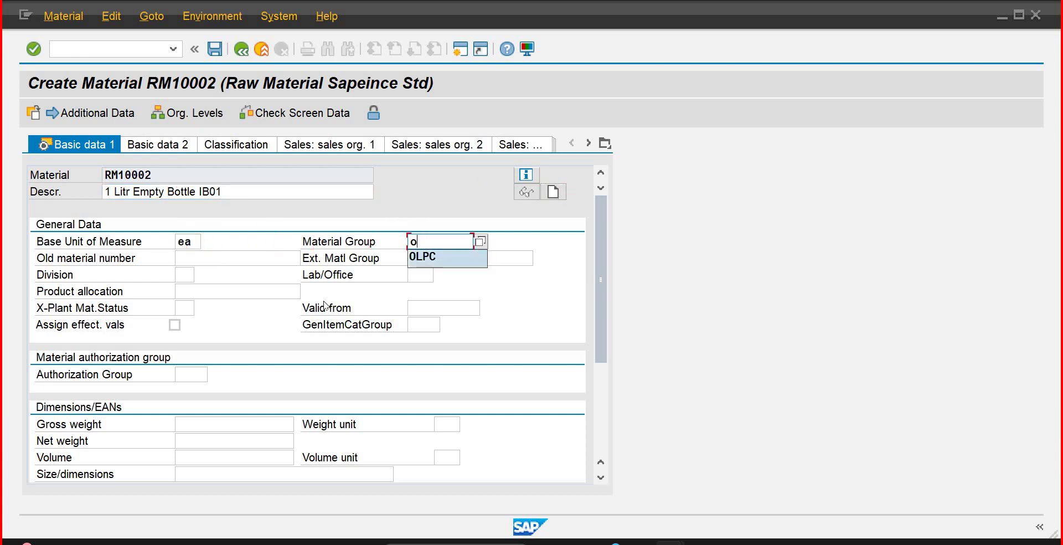
{"action": "key", "text": "Tab"}
{"action": "key", "text": "Tab"}
{"action": "key", "text": "Tab"}
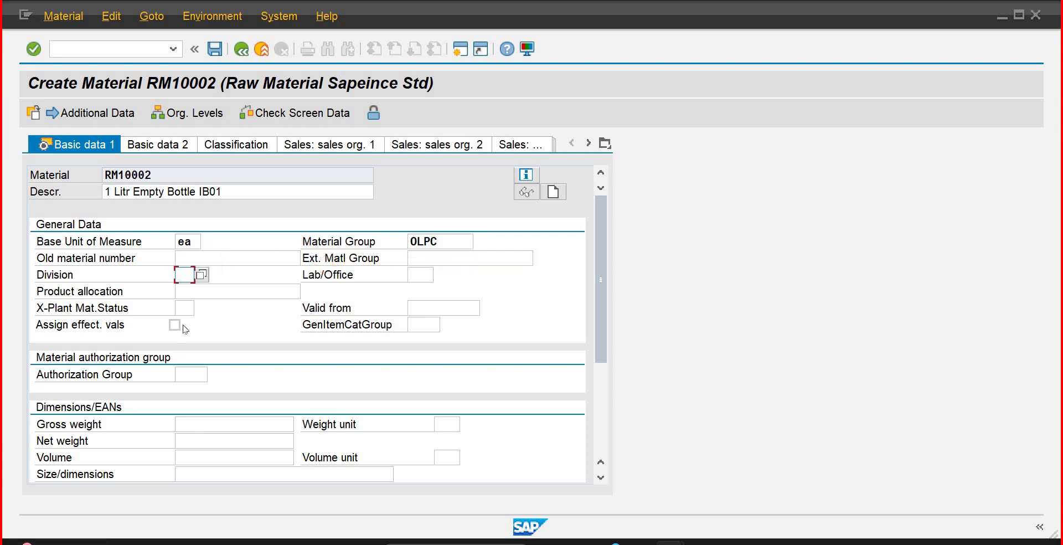
{"action": "type", "text": "d"}
{"action": "key", "text": "BackSpace"}
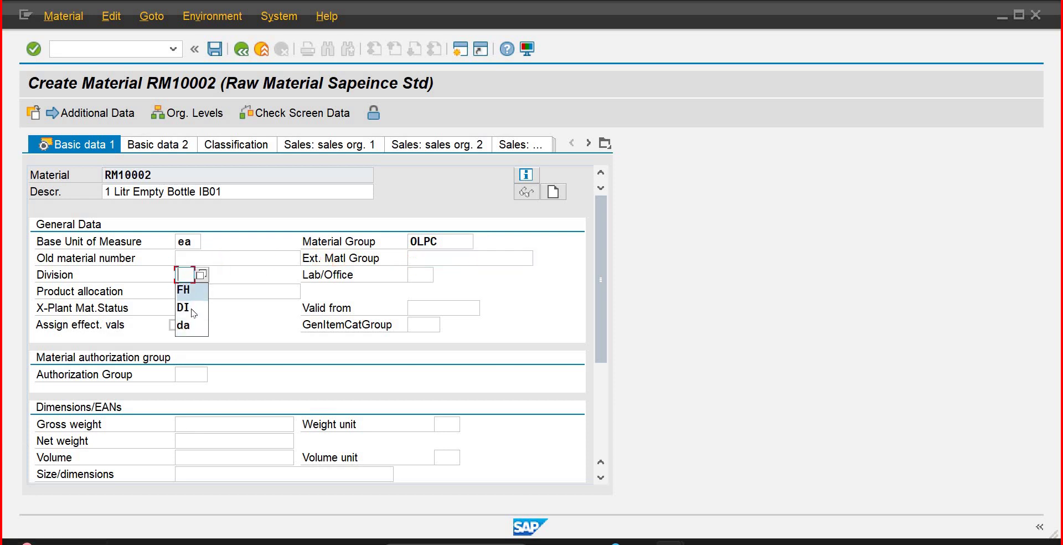
{"action": "key", "text": "Return"}
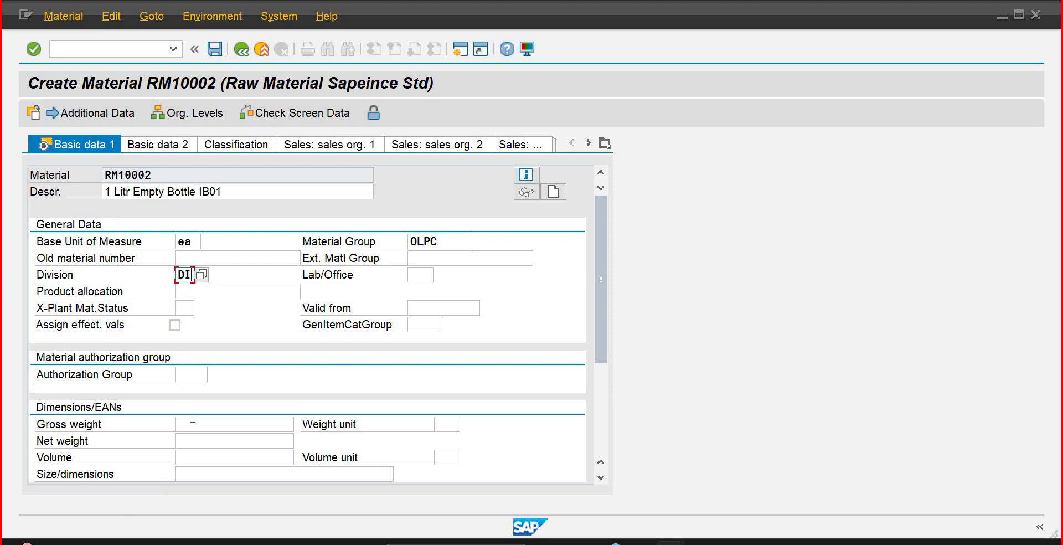
Step: Set gross weight 85, weight unit g and net weight 80
{"action": "left_click", "coordinate": [202, 424]}
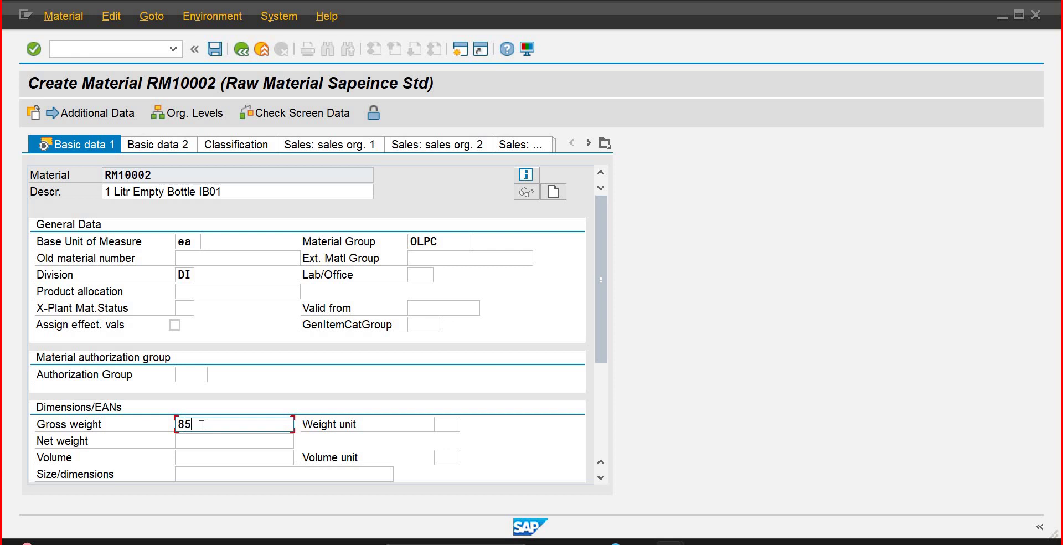
{"action": "key", "text": "Tab"}
{"action": "type", "text": "g"}
{"action": "key", "text": "Tab"}
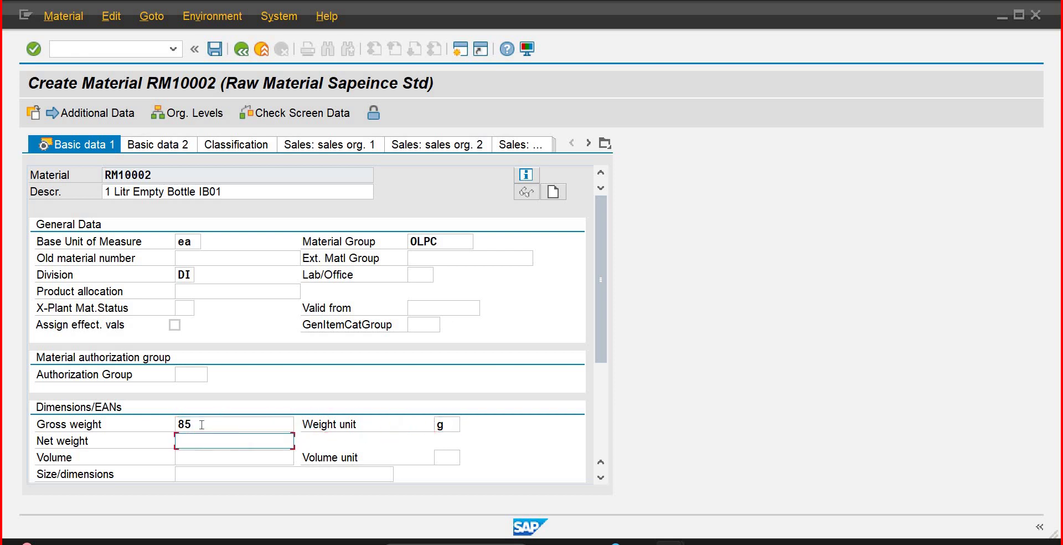
{"action": "type", "text": "80"}
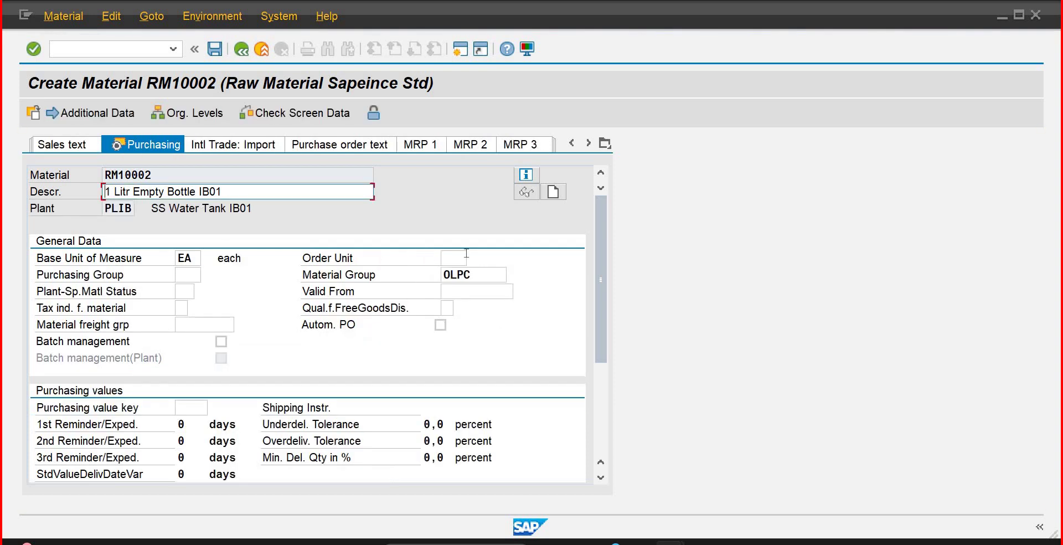
Step: Enter order unit BAG and purchasing group PG1, then begin the BAG-to-EA conversion factors
{"action": "left_click", "coordinate": [464, 254]}
{"action": "type", "text": "b"}
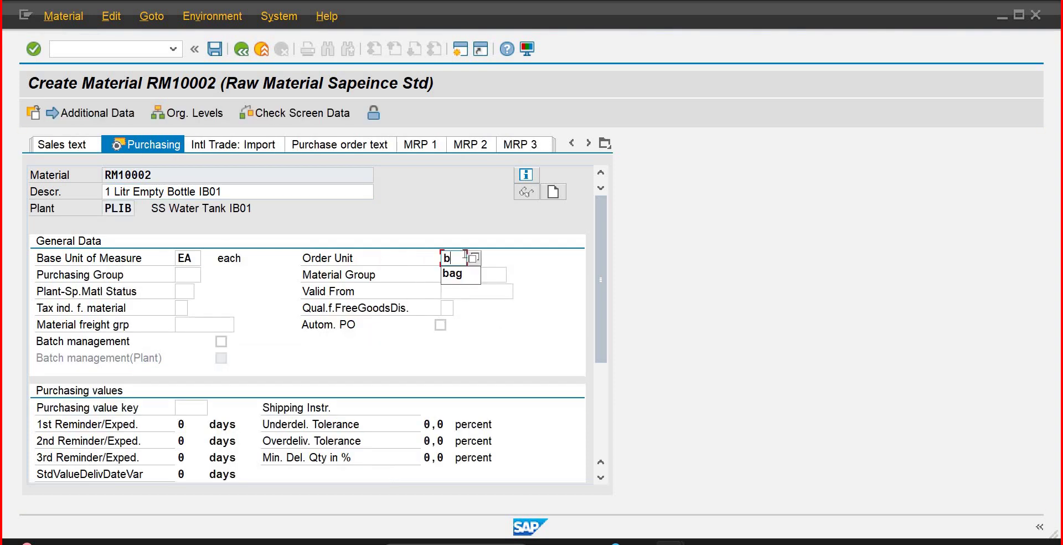
{"action": "type", "text": "ag"}
{"action": "key", "text": "Tab"}
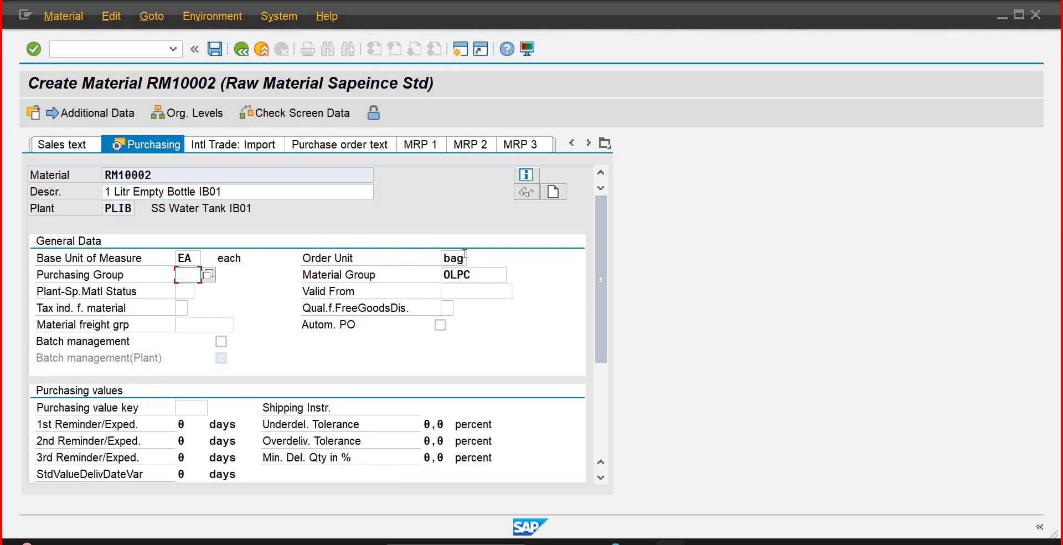
{"action": "type", "text": "pg1"}
{"action": "key", "text": "Return"}
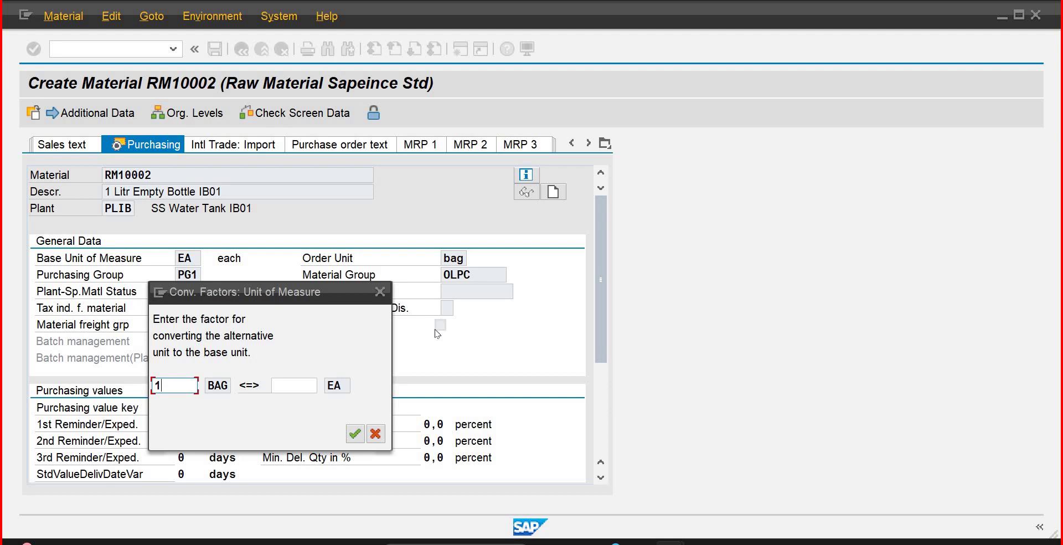
{"action": "type", "text": "1"}
{"action": "key", "text": "Tab"}
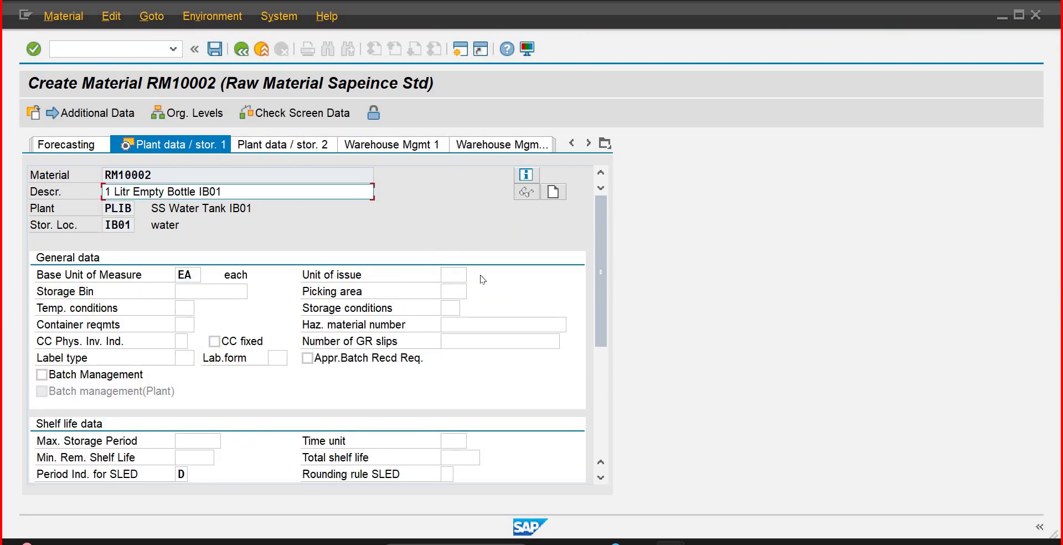
Step: Scroll back through the view tabs and review RM10002's Purchasing data
{"action": "left_click", "coordinate": [574, 144]}
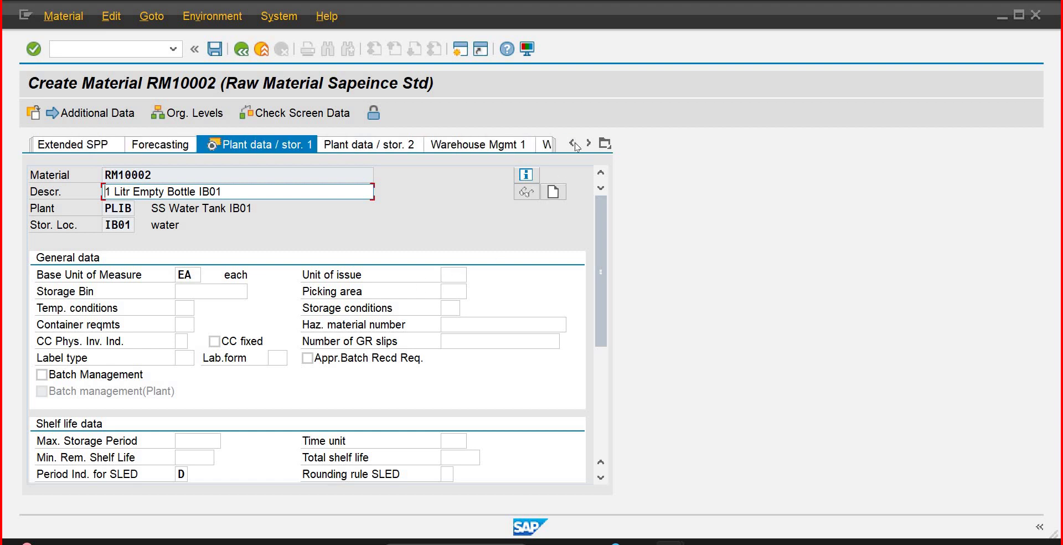
{"action": "left_click", "coordinate": [574, 144]}
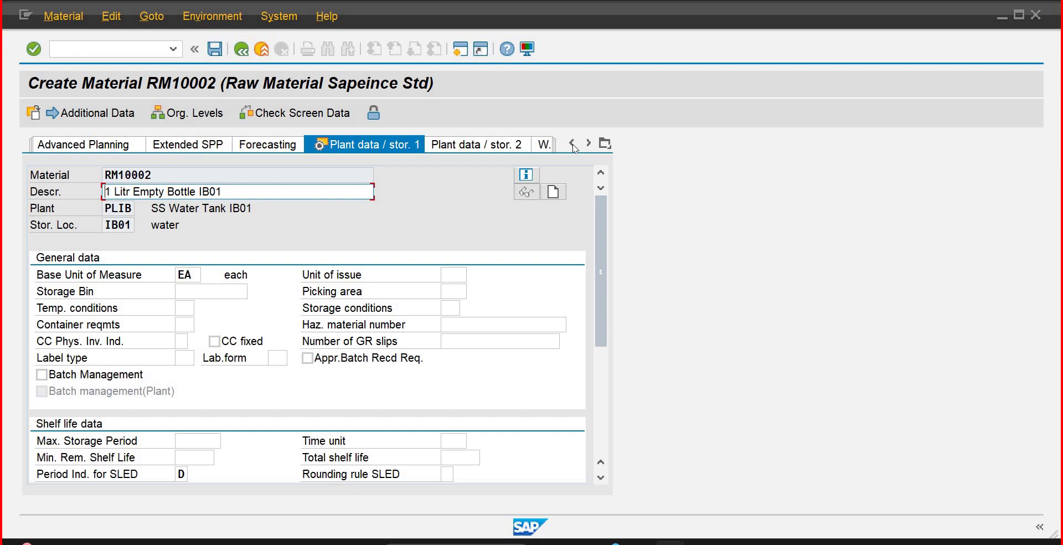
{"action": "left_click", "coordinate": [573, 144]}
{"action": "left_click", "coordinate": [573, 144]}
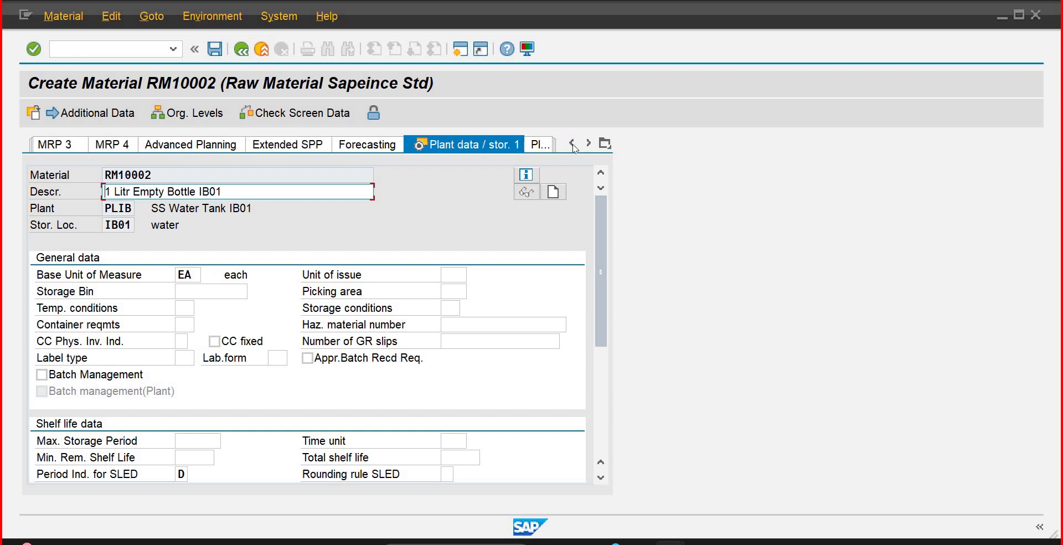
{"action": "left_click", "coordinate": [573, 144]}
{"action": "left_click", "coordinate": [572, 144]}
{"action": "left_click", "coordinate": [572, 144]}
{"action": "left_click", "coordinate": [572, 144]}
{"action": "left_click", "coordinate": [573, 144]}
{"action": "left_click", "coordinate": [572, 144]}
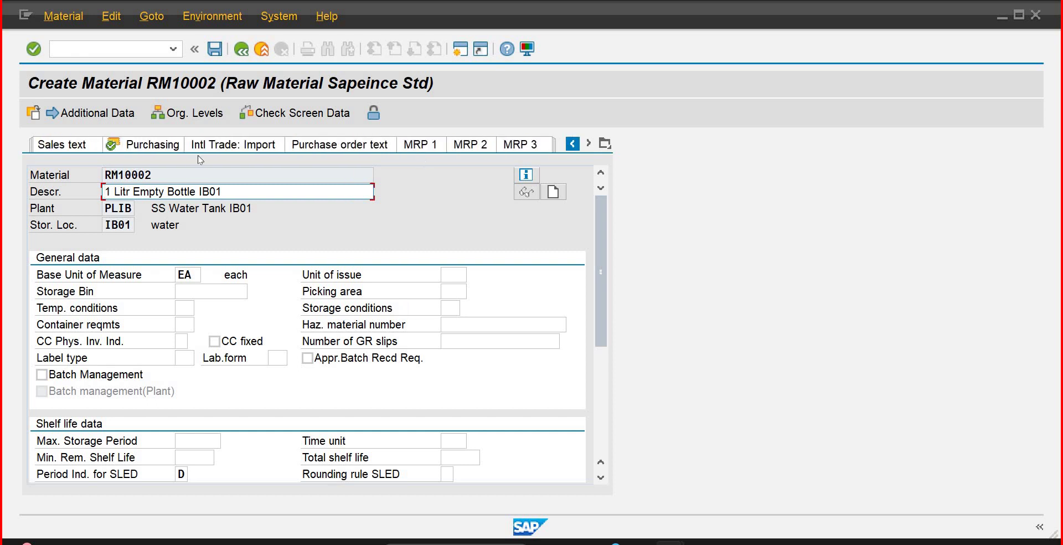
{"action": "left_click", "coordinate": [163, 152]}
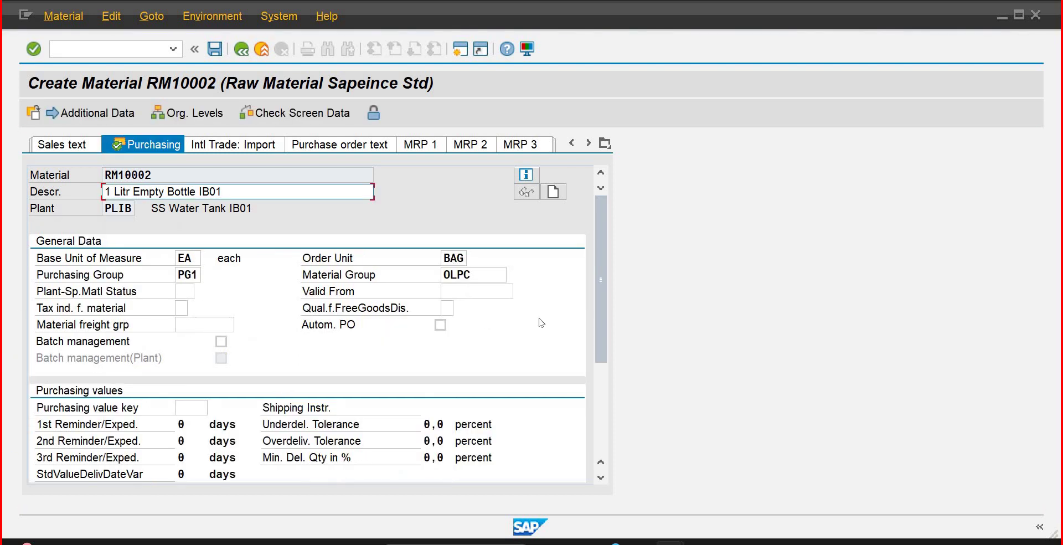
{"action": "left_click_drag", "start_coordinate": [602, 324], "coordinate": [604, 411]}
{"action": "scroll", "coordinate": [566, 258], "scroll_direction": "up", "scroll_amount": 3}
Step: Scroll the view tabs forward and return to the plant storage data
{"action": "left_click", "coordinate": [590, 145]}
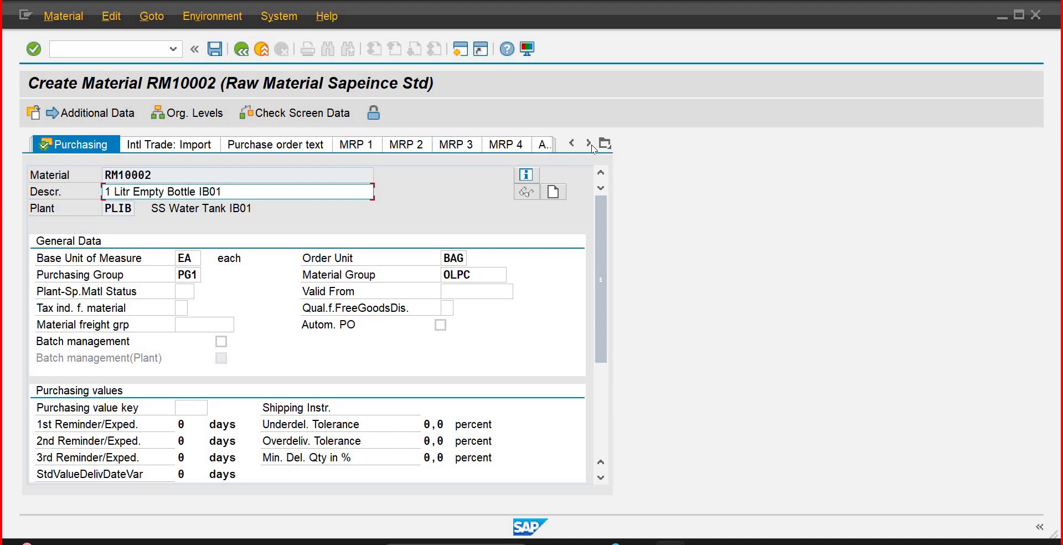
{"action": "left_click", "coordinate": [590, 145]}
{"action": "left_click", "coordinate": [591, 145]}
{"action": "left_click", "coordinate": [590, 145]}
{"action": "left_click", "coordinate": [590, 145]}
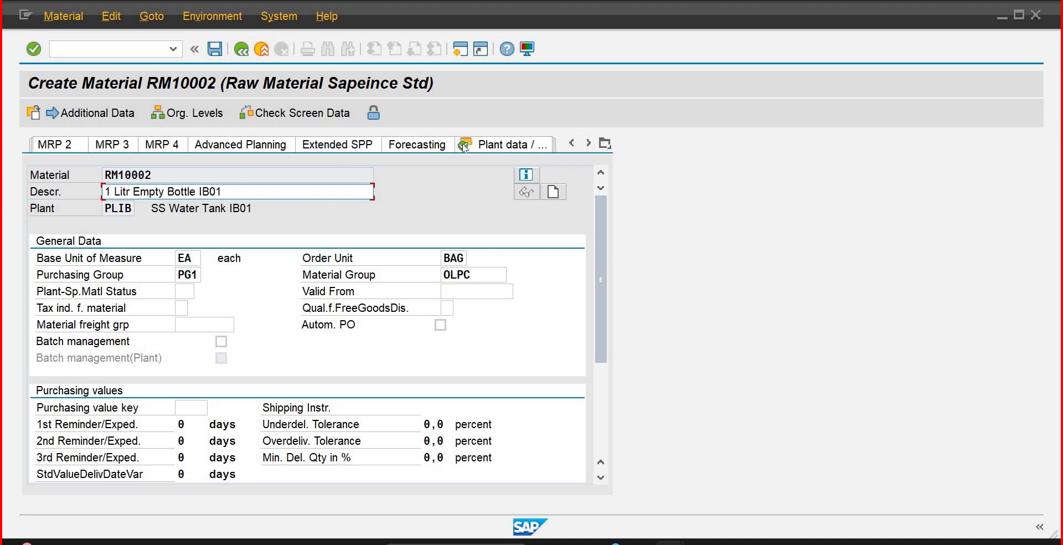
{"action": "left_click", "coordinate": [472, 153]}
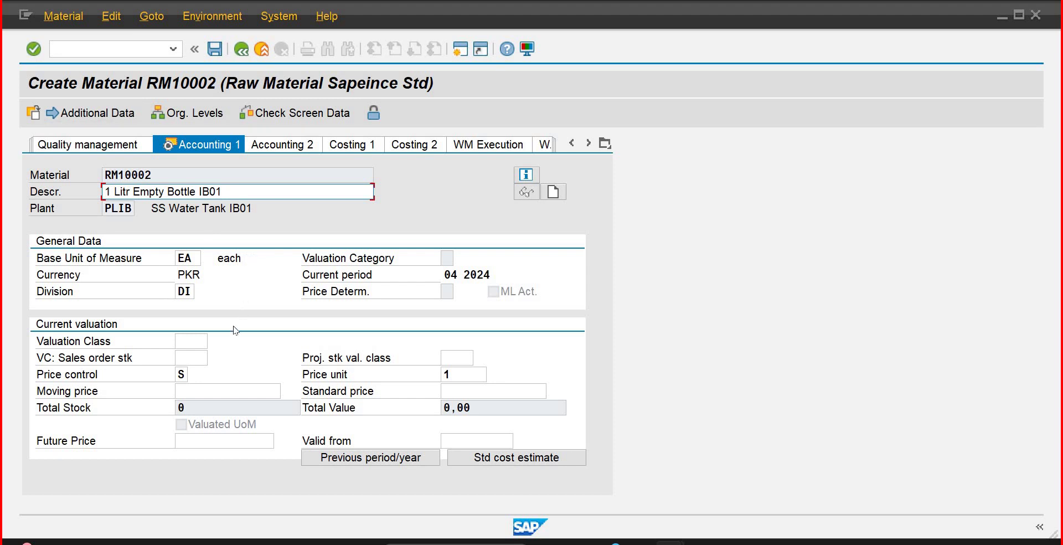
Step: Enter valuation class 3000 and standard price 13, then save material RM10002
{"action": "left_click", "coordinate": [187, 345]}
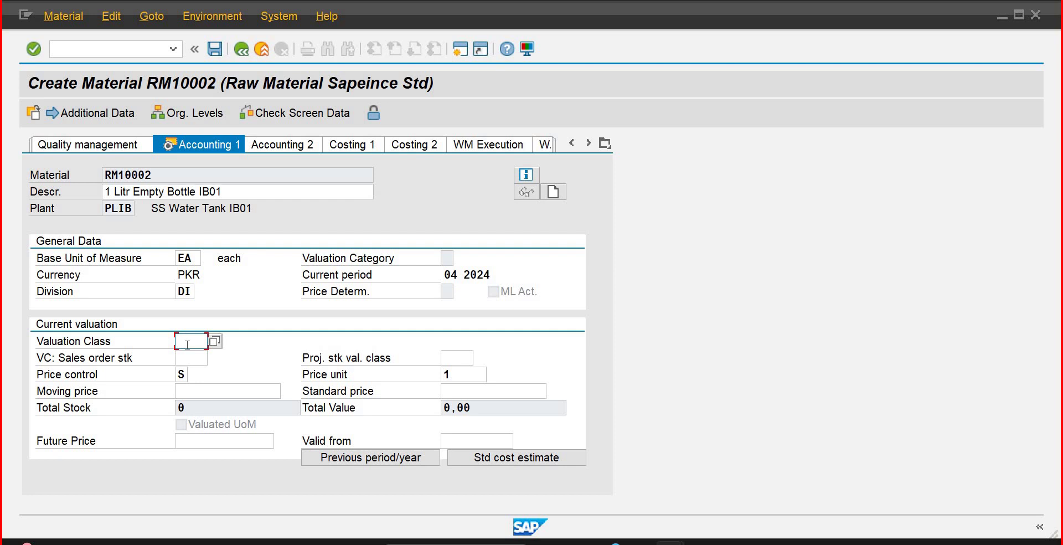
{"action": "type", "text": "3000"}
{"action": "key", "text": "Tab"}
{"action": "key", "text": "Tab"}
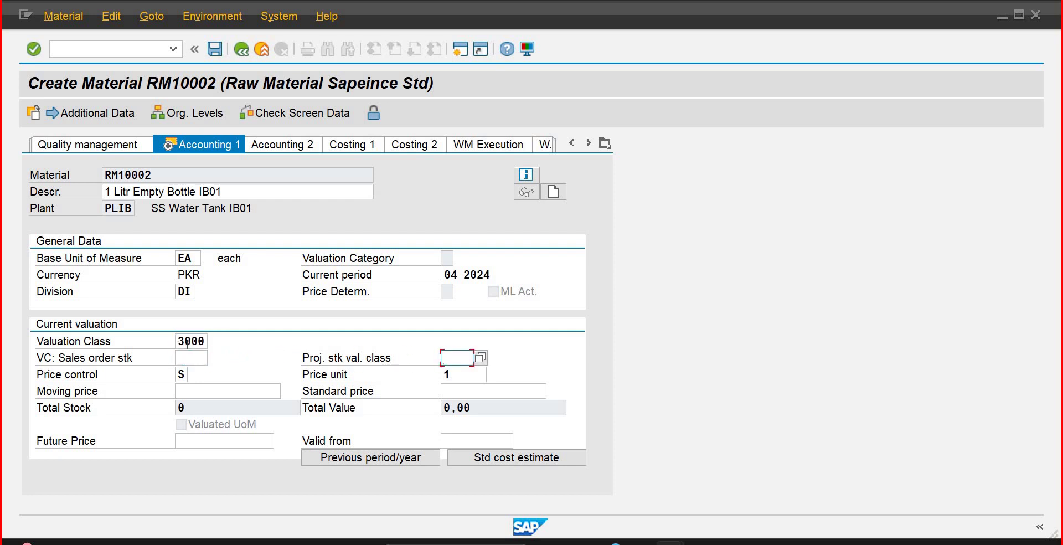
{"action": "key", "text": "Tab"}
{"action": "key", "text": "Tab"}
{"action": "key", "text": "Tab"}
{"action": "key", "text": "Tab"}
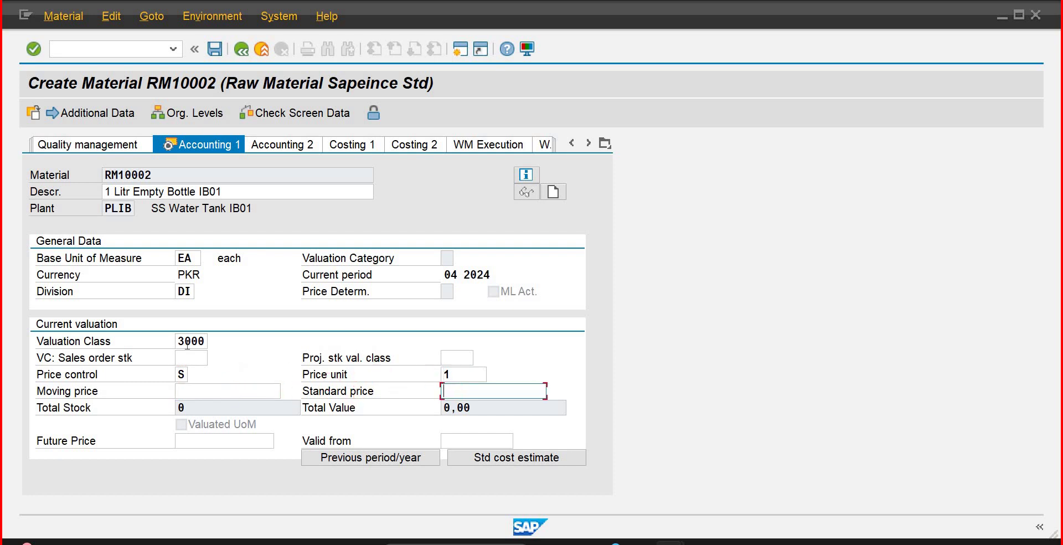
{"action": "type", "text": "13"}
{"action": "key", "text": "Return"}
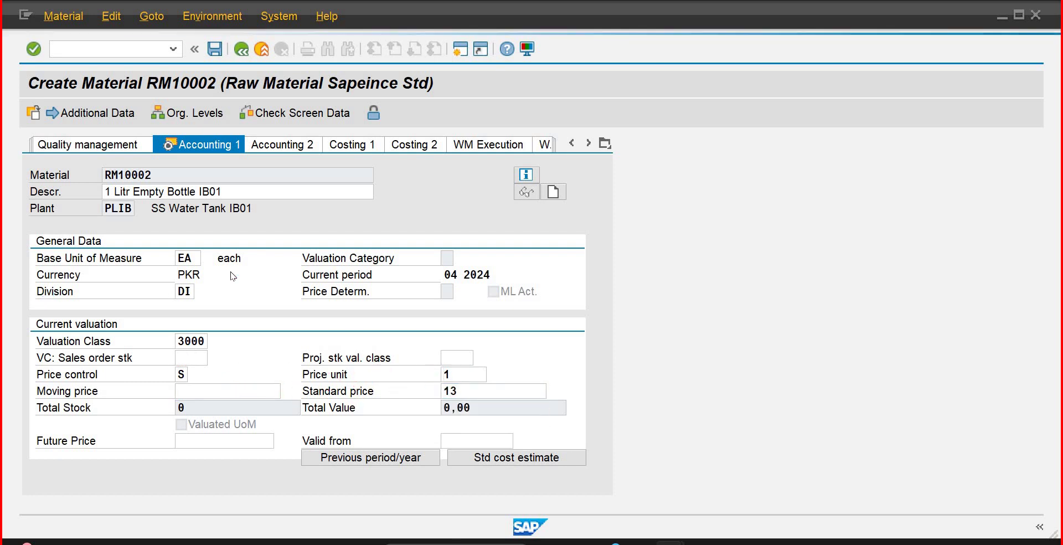
{"action": "left_click", "coordinate": [268, 342]}
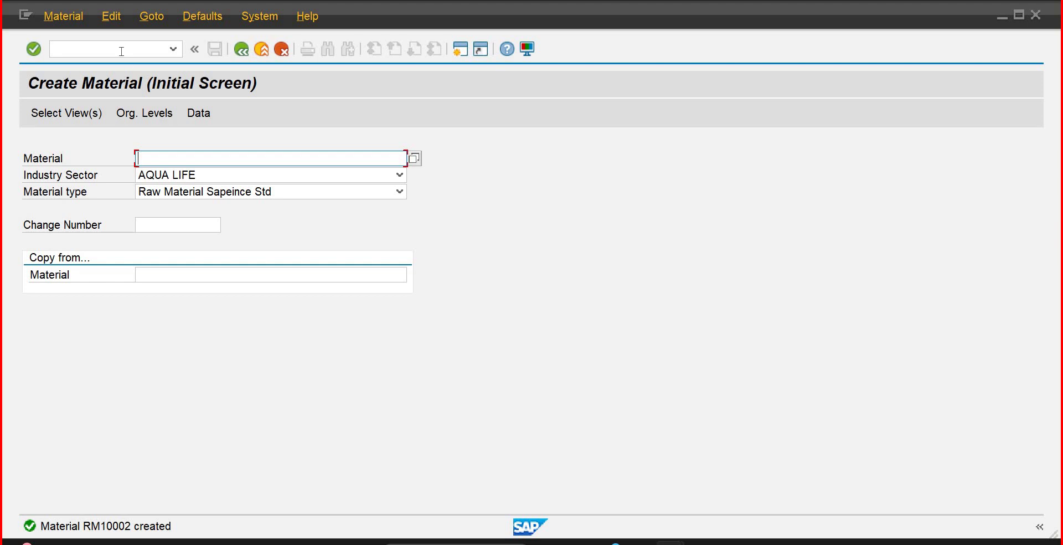
Step: Run the CKMSTART material ledger production startup for plant PLIB in the foreground
{"action": "left_click", "coordinate": [122, 50]}
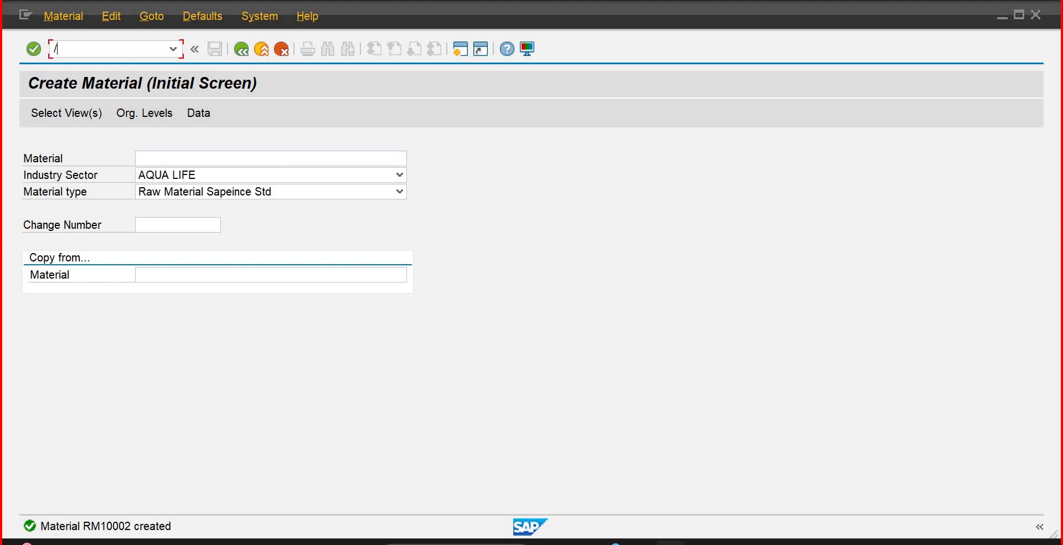
{"action": "type", "text": "/n"}
{"action": "key", "text": "Return"}
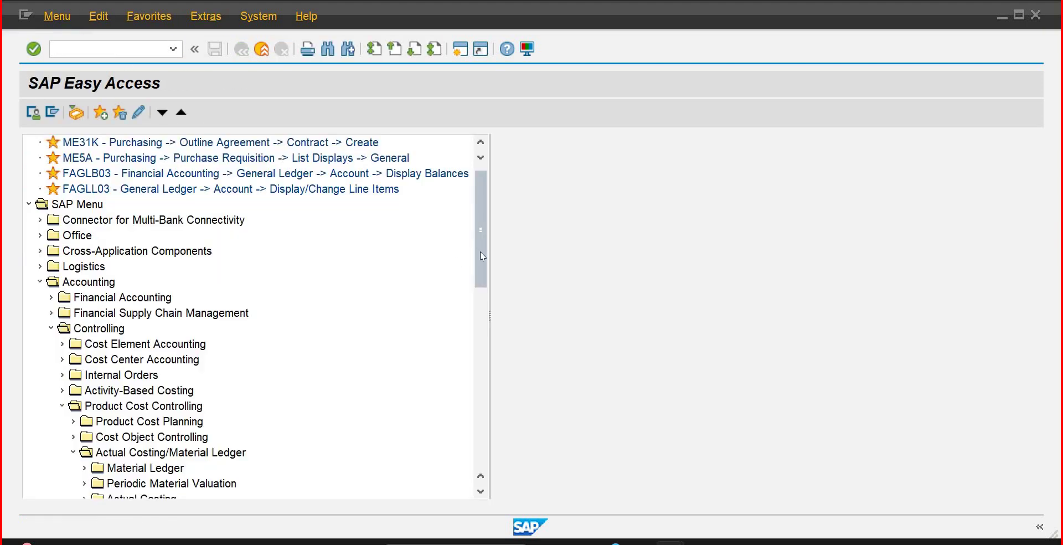
{"action": "left_click_drag", "start_coordinate": [480, 256], "coordinate": [477, 340]}
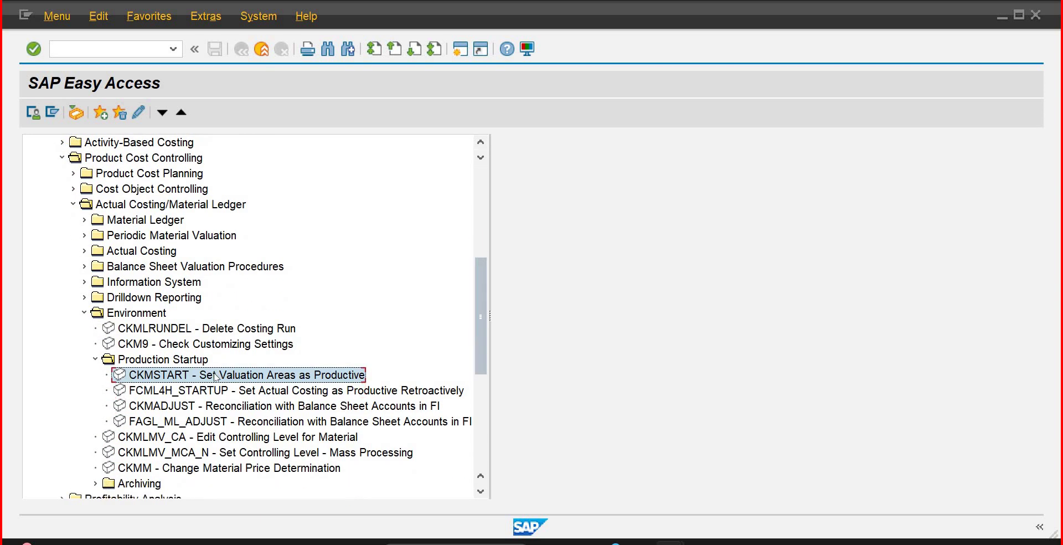
{"action": "double_click", "coordinate": [216, 376]}
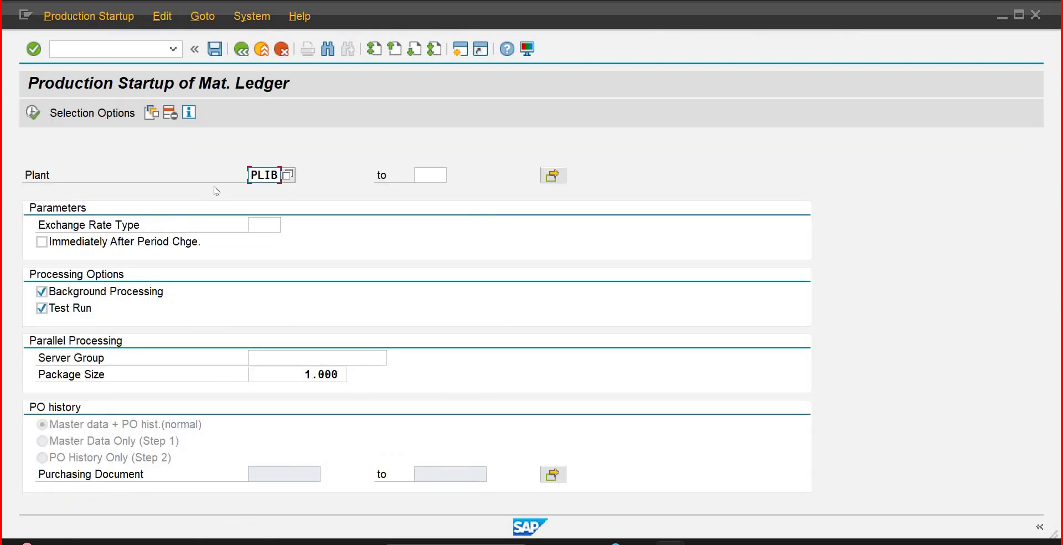
{"action": "left_click", "coordinate": [37, 290]}
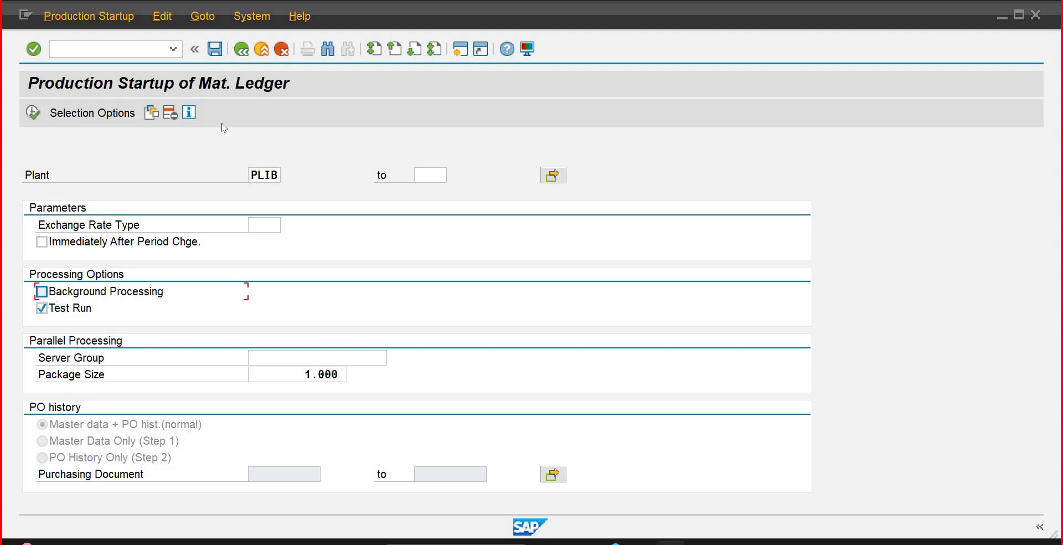
{"action": "left_click", "coordinate": [35, 113]}
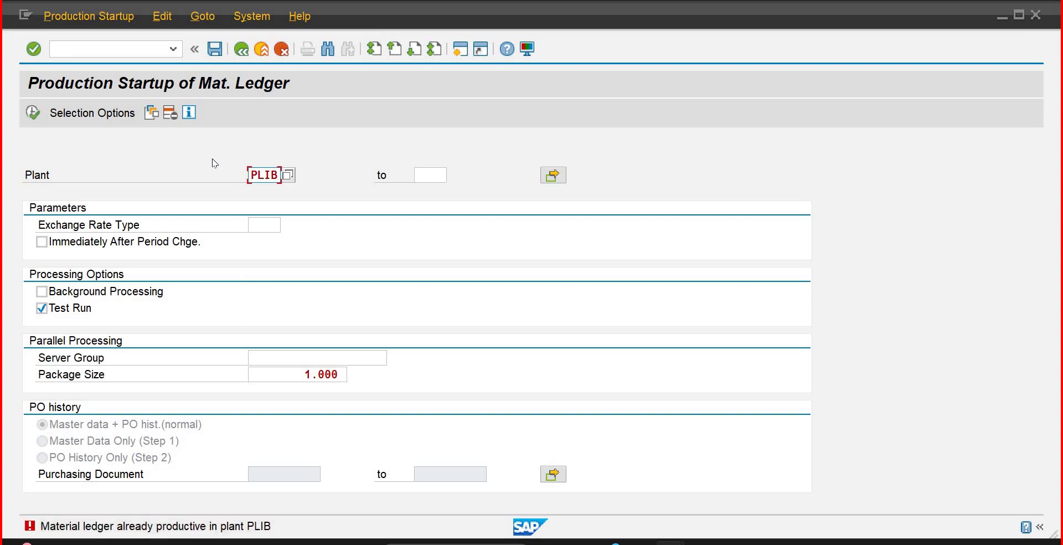
Step: Return to the main menu and switch back to the Display IMG window
{"action": "left_click", "coordinate": [143, 49]}
{"action": "key", "text": "Return"}
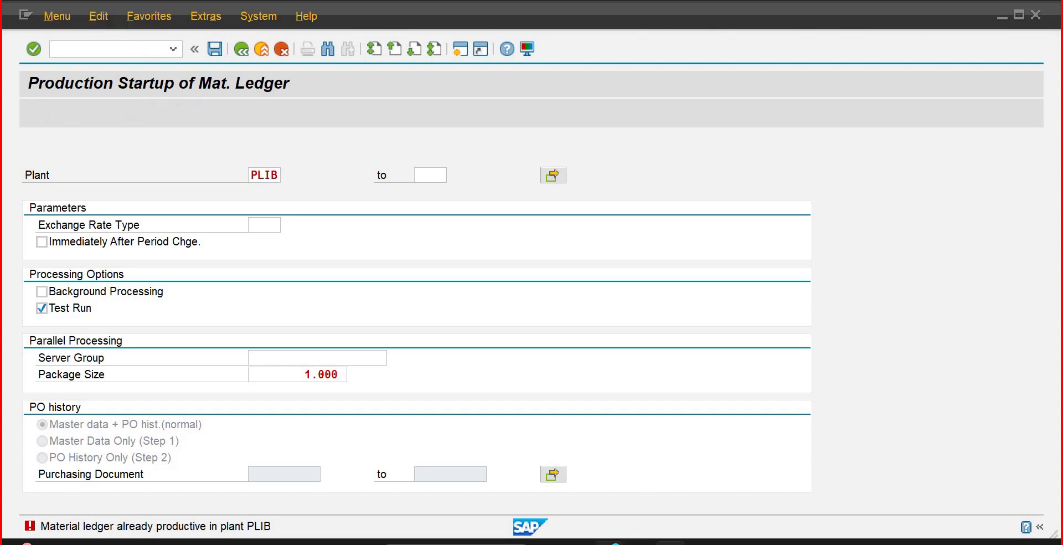
{"action": "mouse_move", "coordinate": [670, 542]}
{"action": "left_click", "coordinate": [667, 487]}
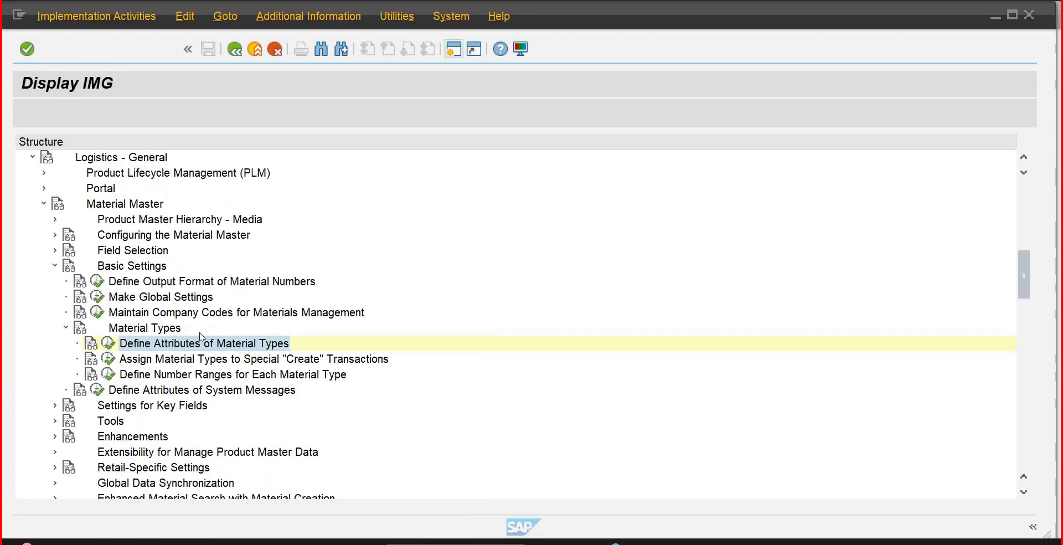
Step: Expand Controlling > Product Cost Controlling > Actual Costing/Material Ledger > Actual Costing and execute Activate Actual Costing
{"action": "left_click", "coordinate": [33, 157]}
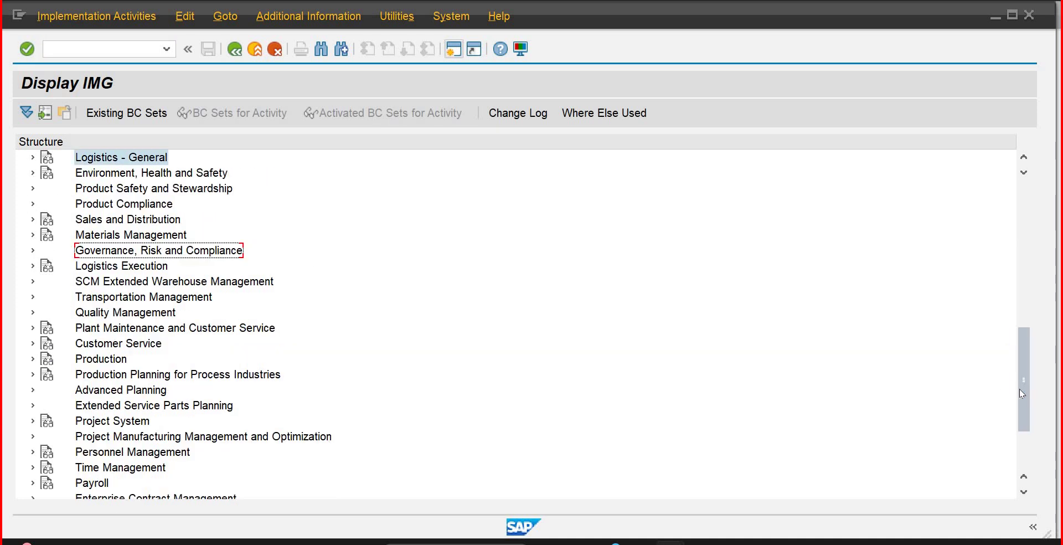
{"action": "left_click_drag", "start_coordinate": [1019, 389], "coordinate": [1010, 293]}
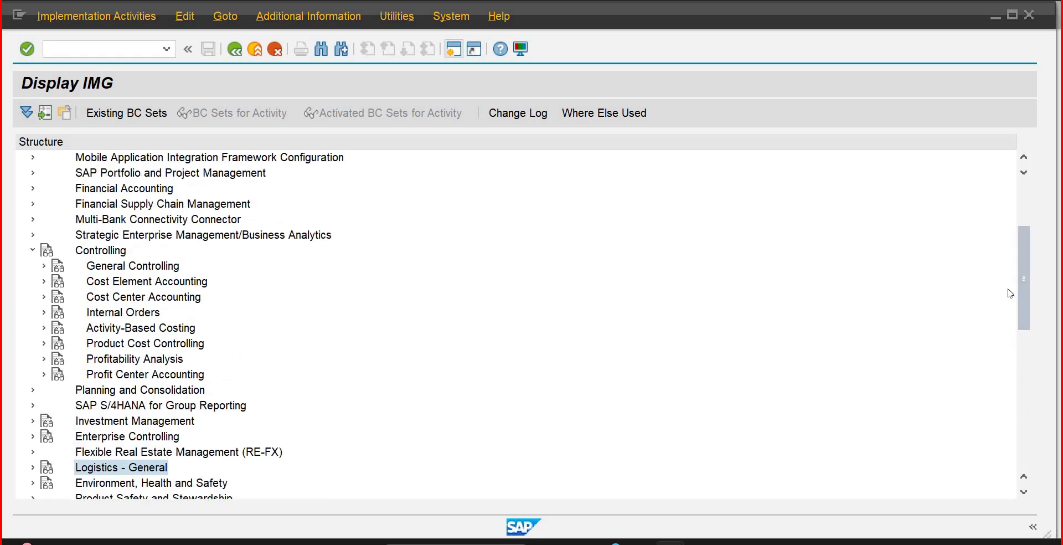
{"action": "left_click", "coordinate": [44, 343]}
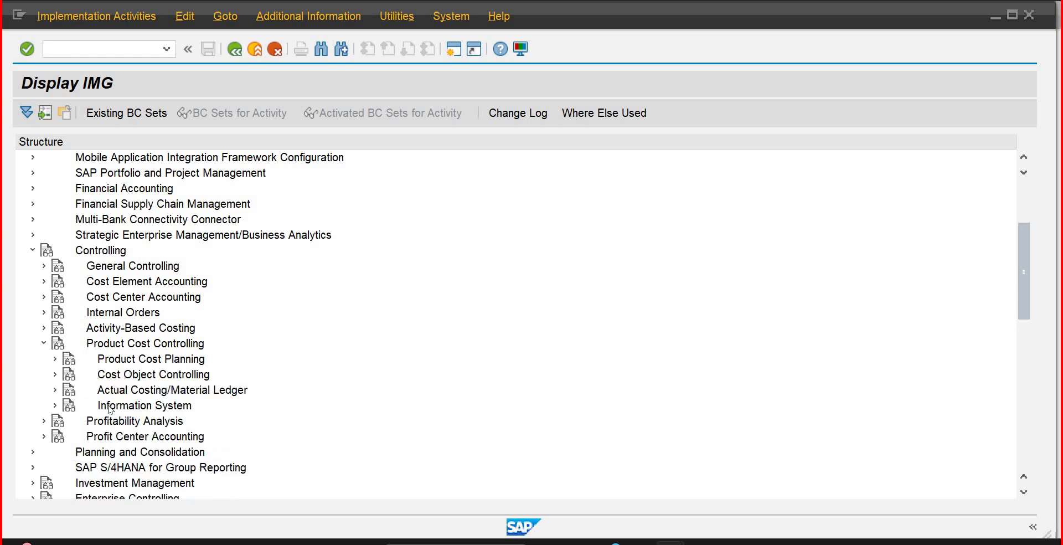
{"action": "left_click", "coordinate": [55, 390]}
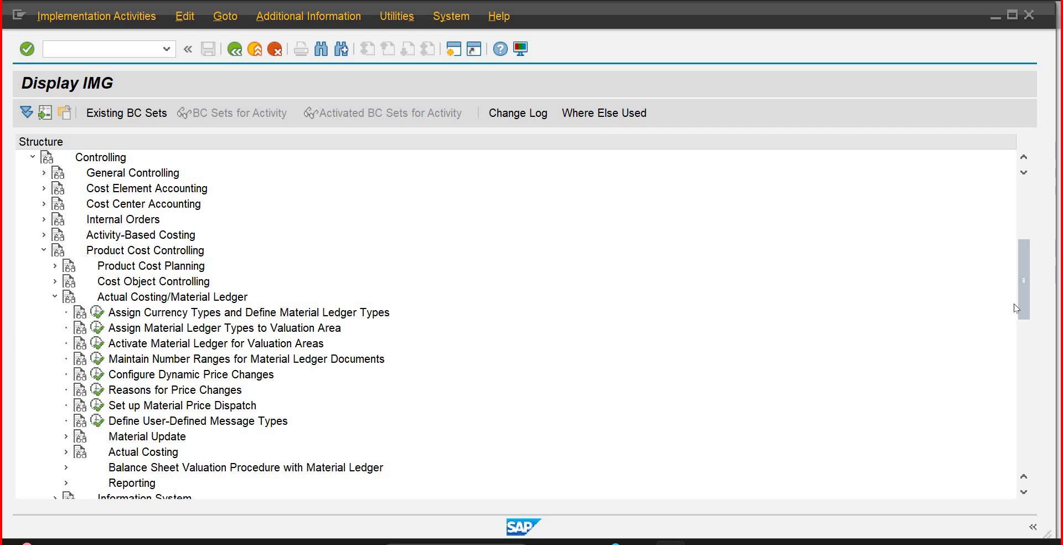
{"action": "scroll", "coordinate": [1024, 296], "scroll_direction": "down", "scroll_amount": 2}
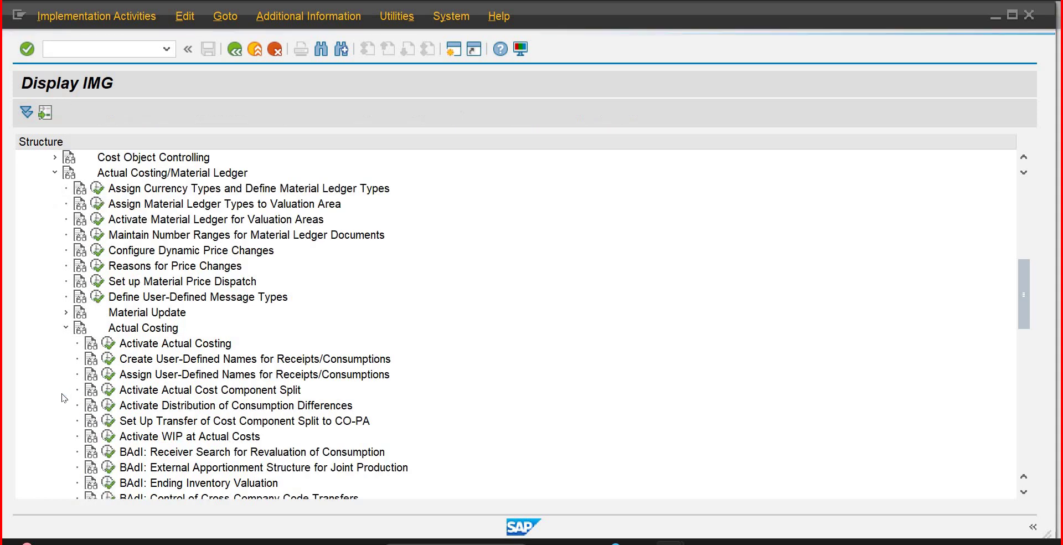
{"action": "left_click", "coordinate": [108, 343]}
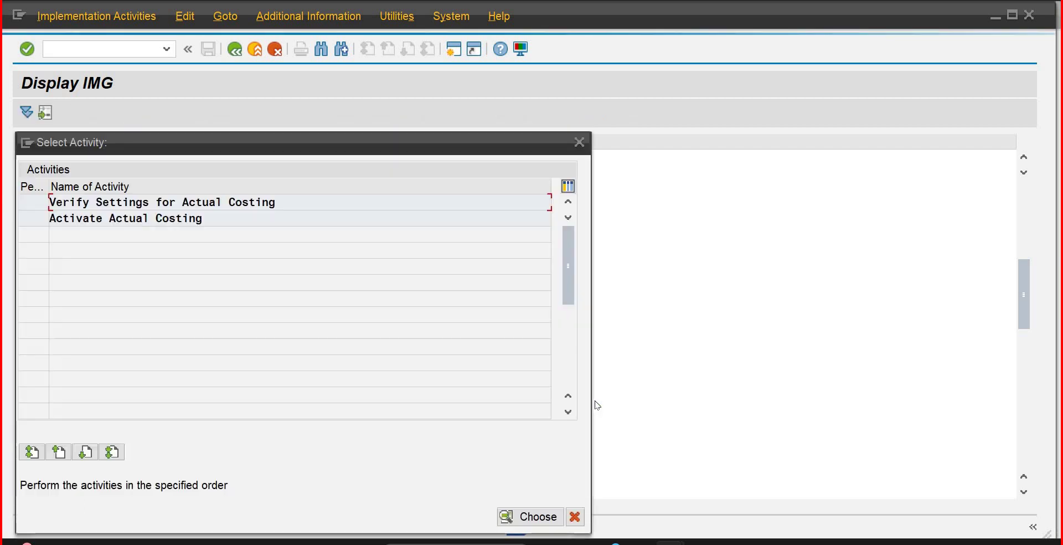
Step: Tick actual costing for plant PLIB and set activity update to 2 (relevant to price determination)
{"action": "double_click", "coordinate": [95, 224]}
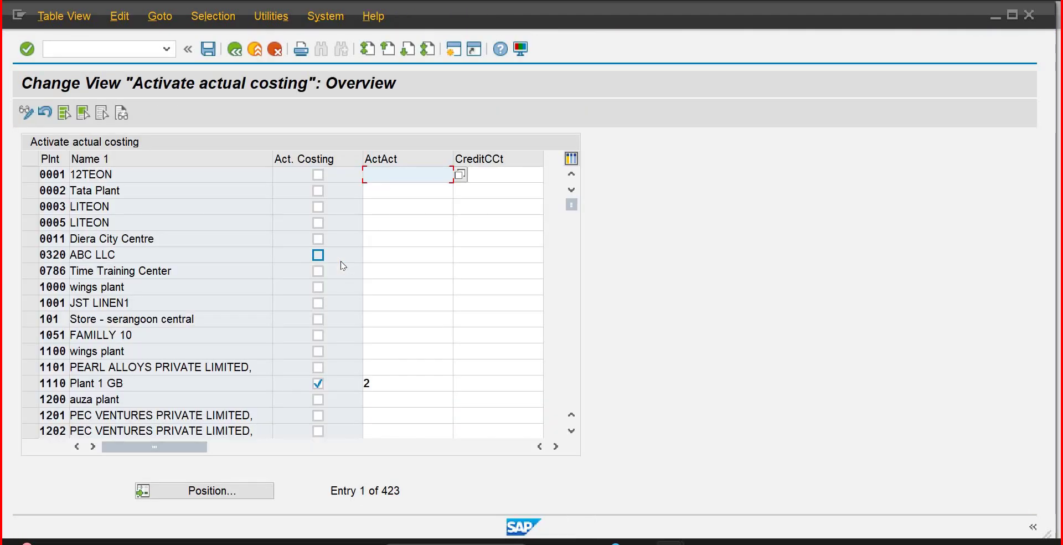
{"action": "left_click", "coordinate": [187, 491]}
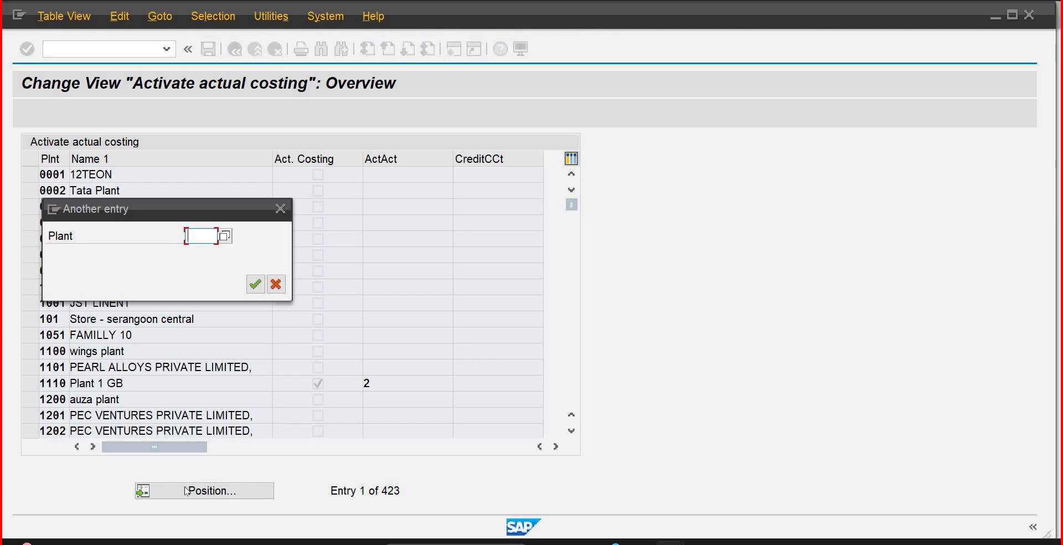
{"action": "type", "text": "plib"}
{"action": "key", "text": "Return"}
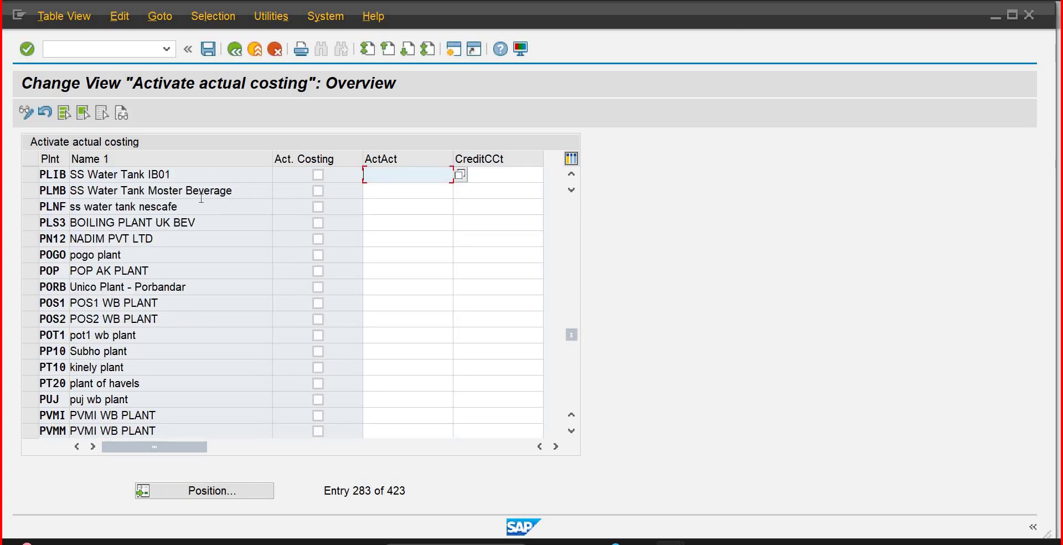
{"action": "left_click", "coordinate": [318, 176]}
{"action": "left_click", "coordinate": [448, 174]}
{"action": "left_click", "coordinate": [460, 175]}
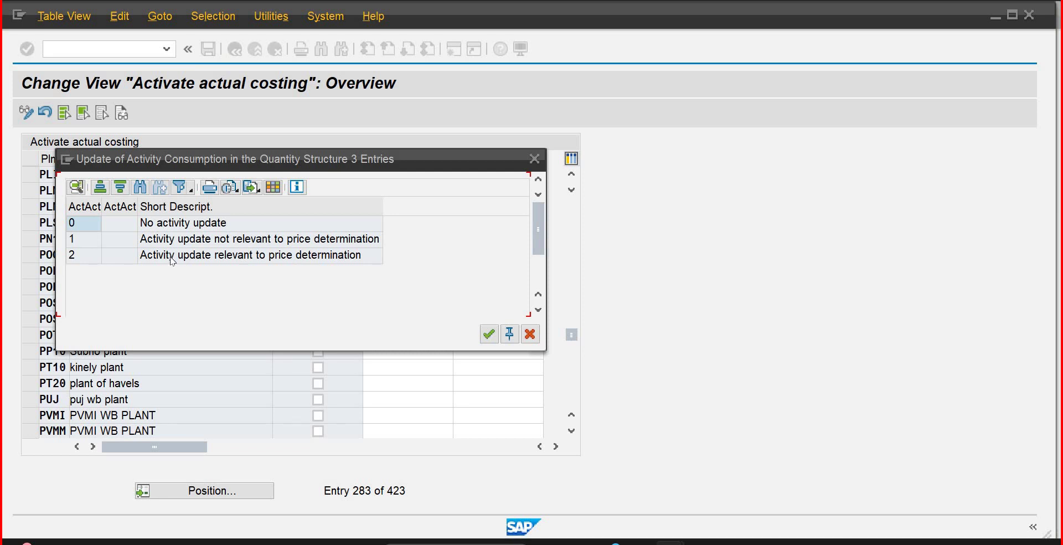
{"action": "double_click", "coordinate": [158, 255]}
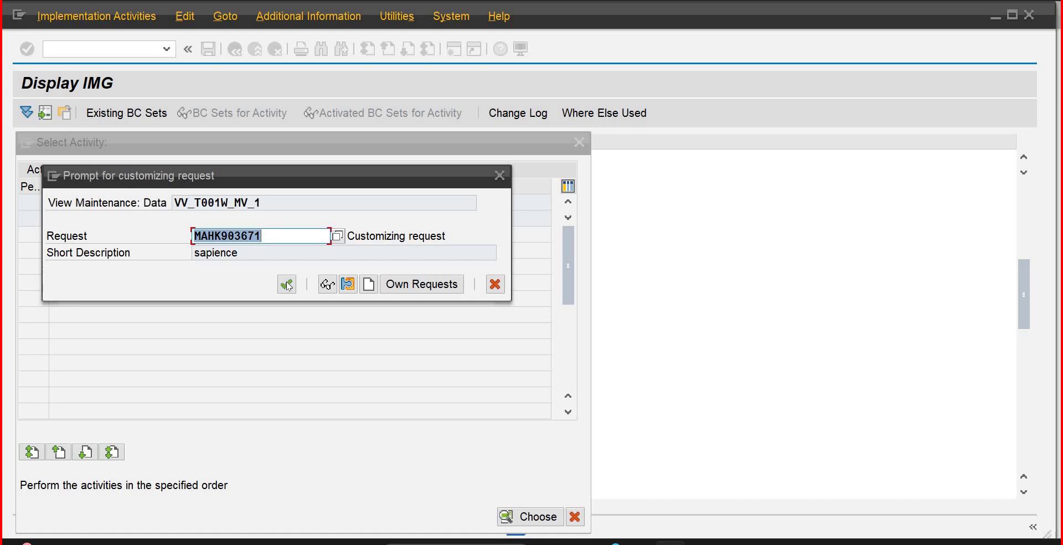
Step: Save the change under the customizing request and return to the Display IMG tree
{"action": "left_click", "coordinate": [287, 284]}
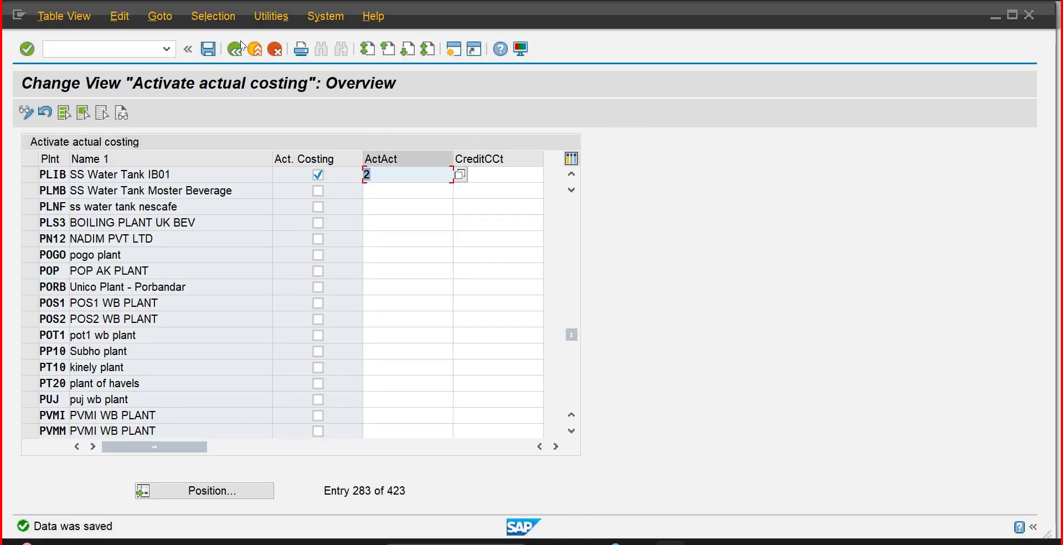
{"action": "left_click", "coordinate": [236, 51]}
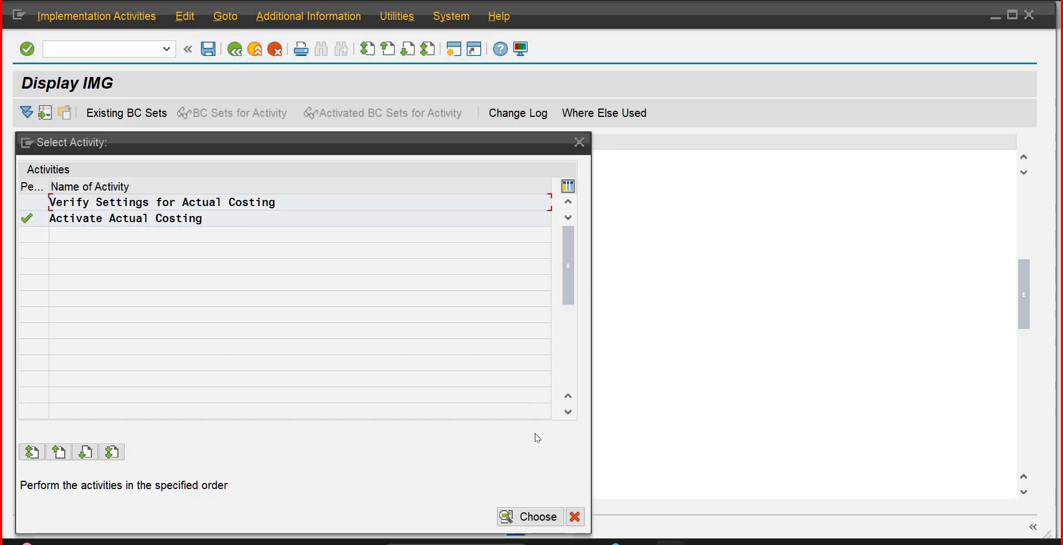
{"action": "left_click", "coordinate": [574, 517]}
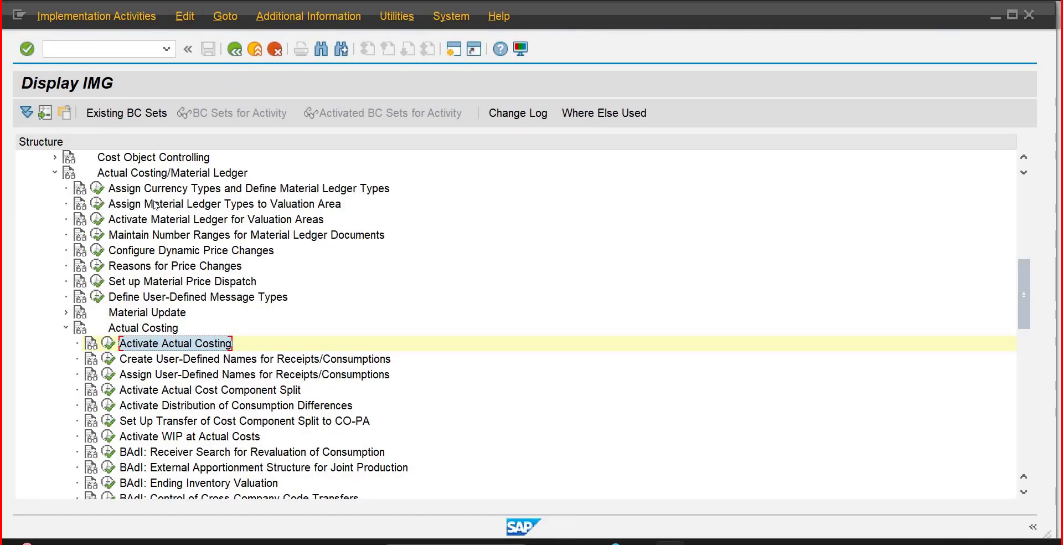
{"action": "left_click", "coordinate": [162, 192]}
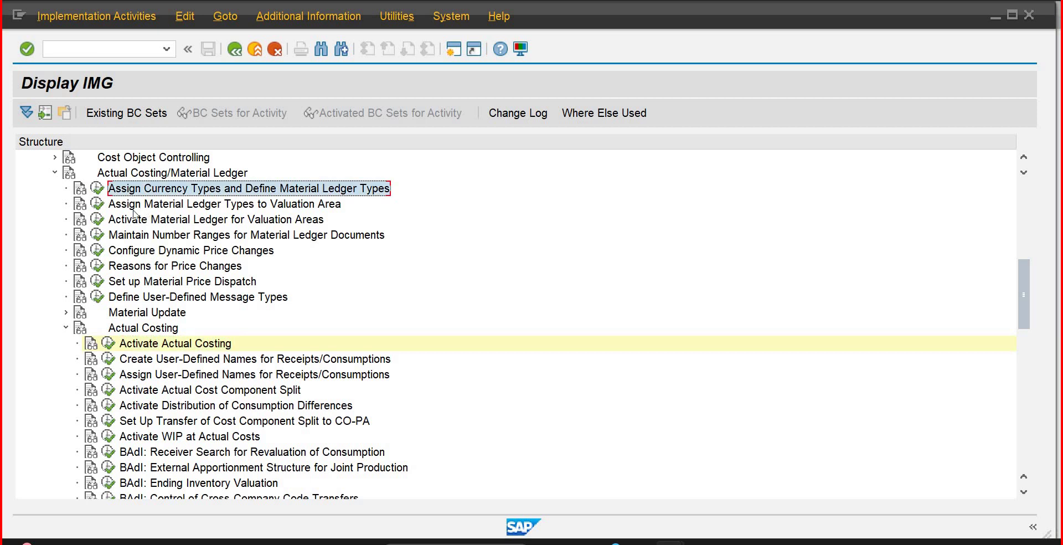
{"action": "left_click", "coordinate": [98, 205]}
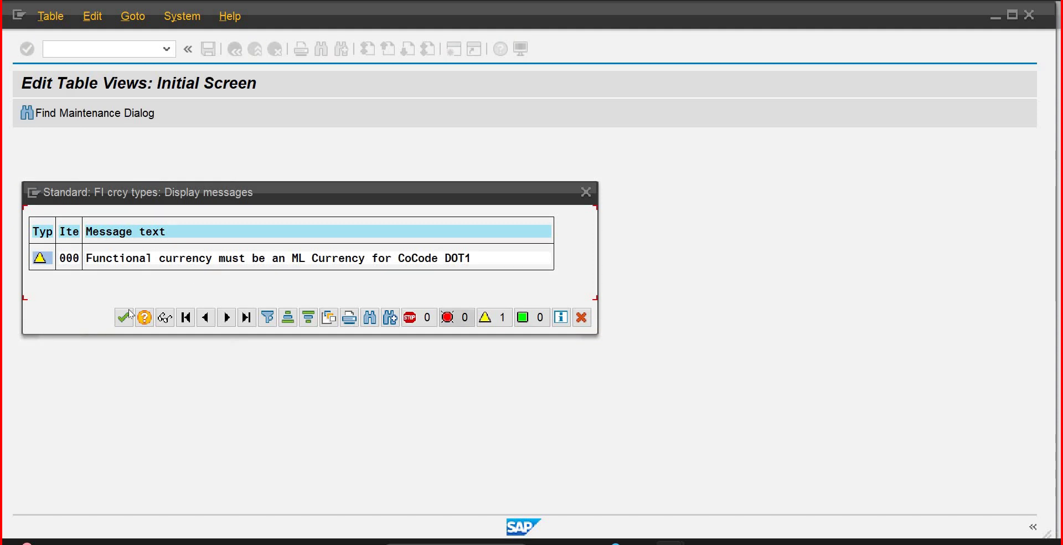
{"action": "left_click", "coordinate": [124, 317]}
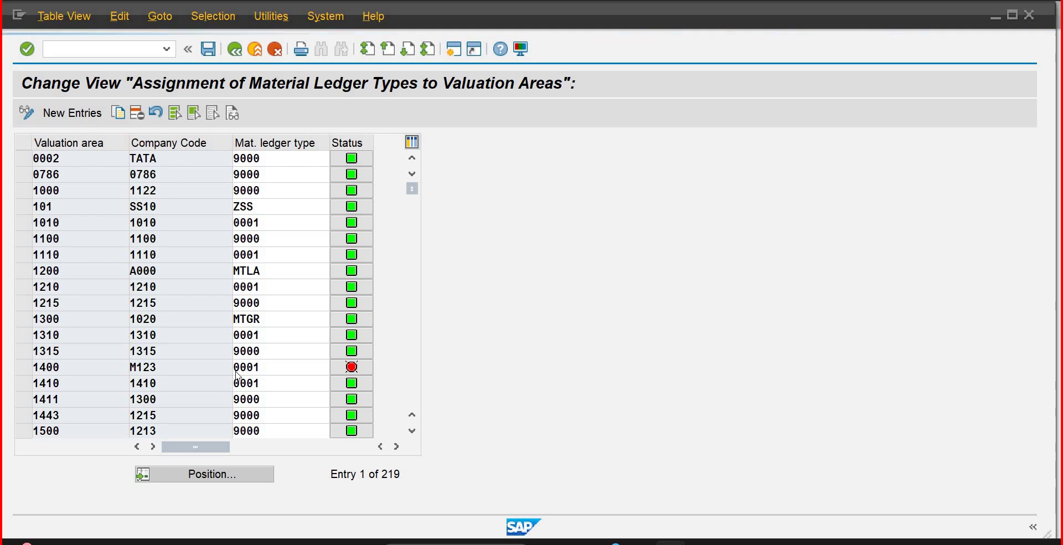
{"action": "type", "text": "plib"}
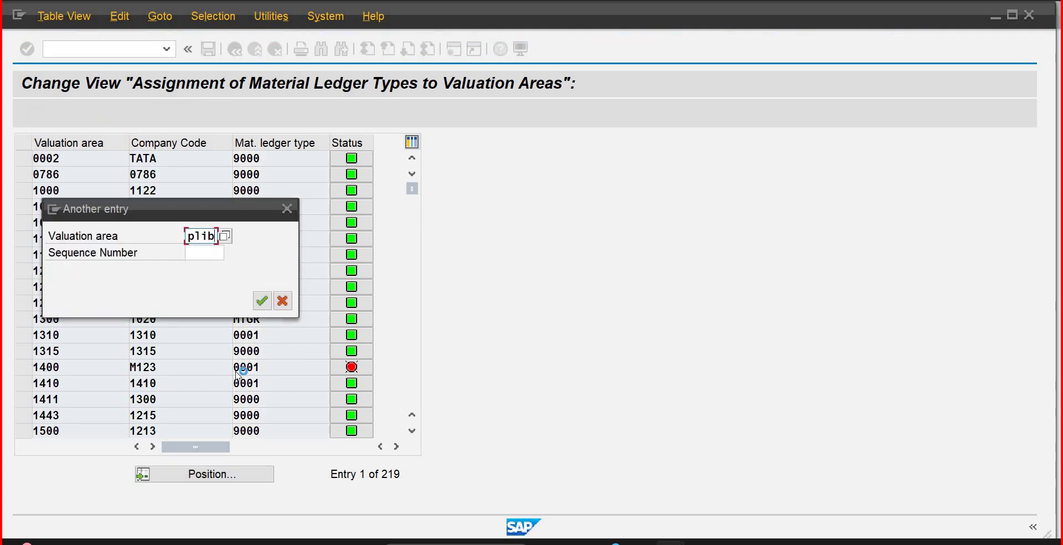
{"action": "key", "text": "Return"}
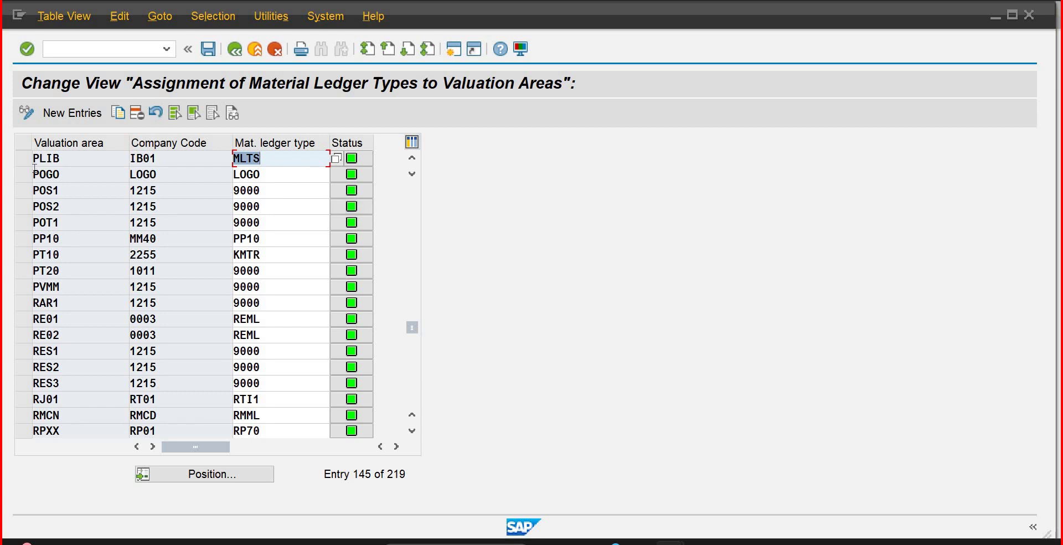
{"action": "left_click", "coordinate": [214, 52]}
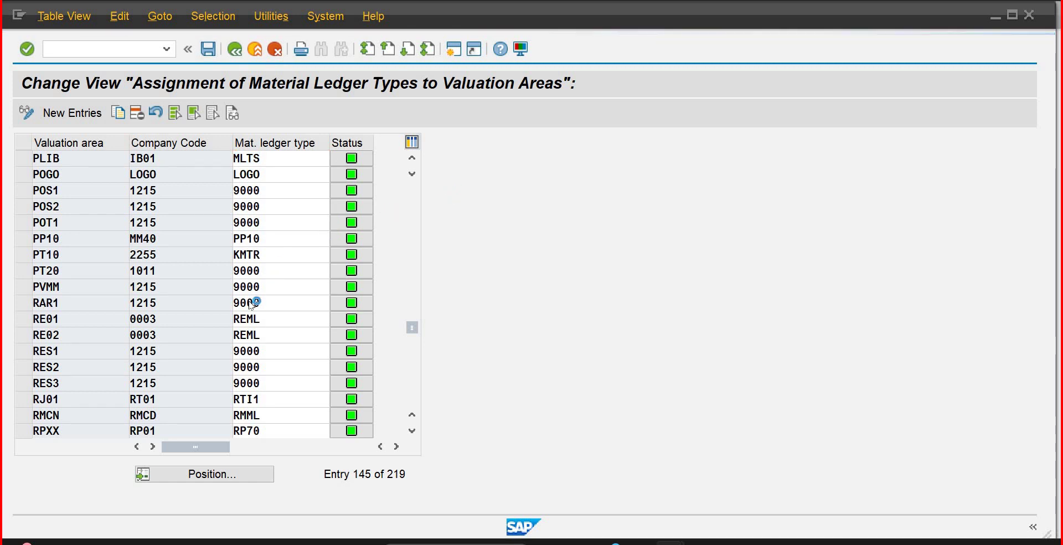
{"action": "left_click", "coordinate": [239, 53]}
{"action": "left_click", "coordinate": [239, 52]}
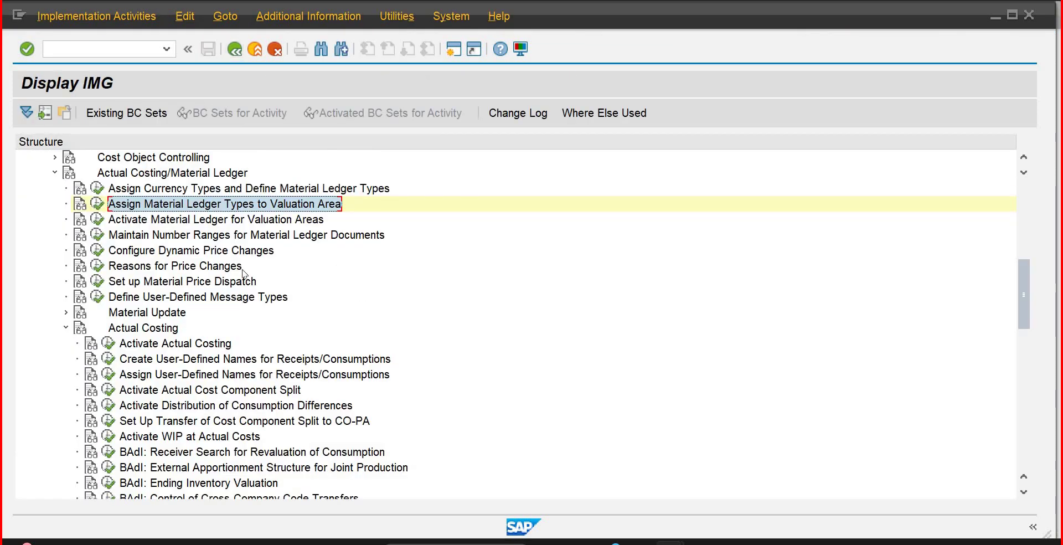
{"action": "left_click", "coordinate": [97, 219]}
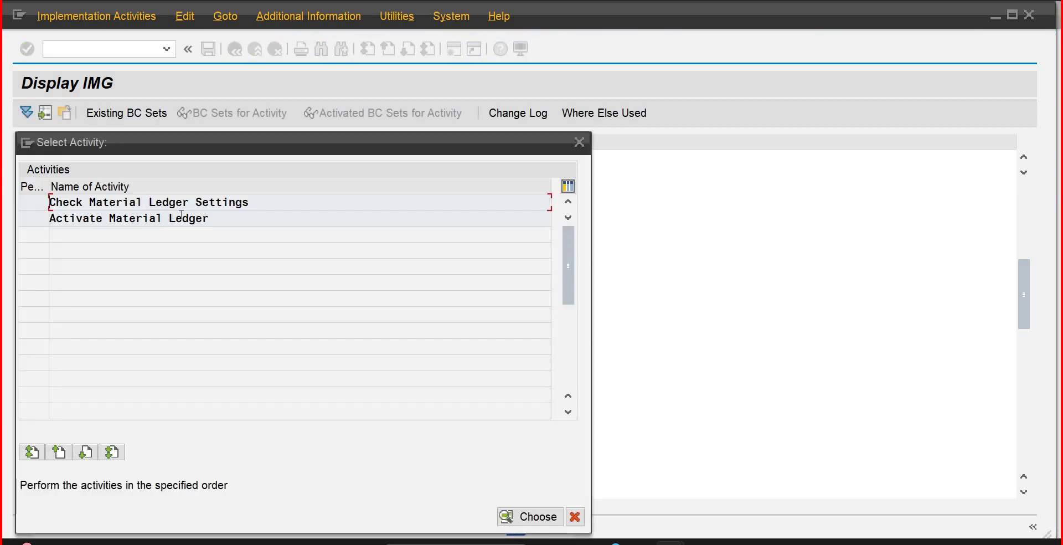
{"action": "double_click", "coordinate": [178, 218]}
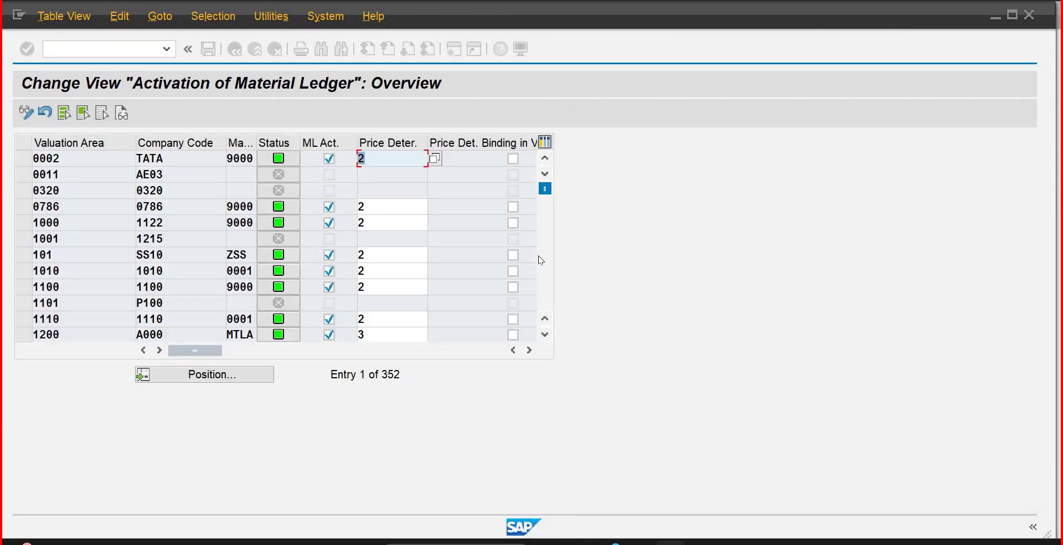
{"action": "left_click", "coordinate": [211, 375]}
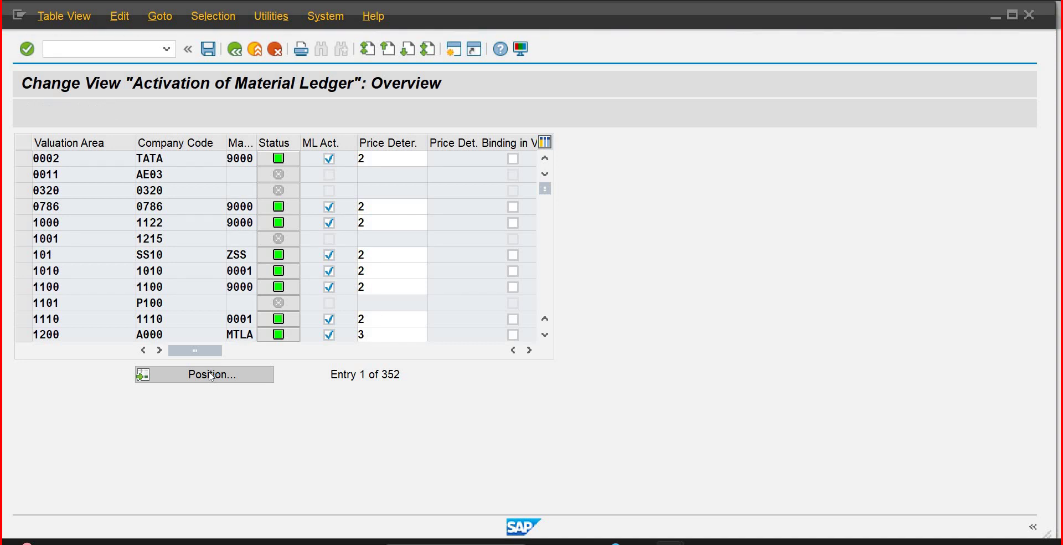
{"action": "type", "text": "p1ib"}
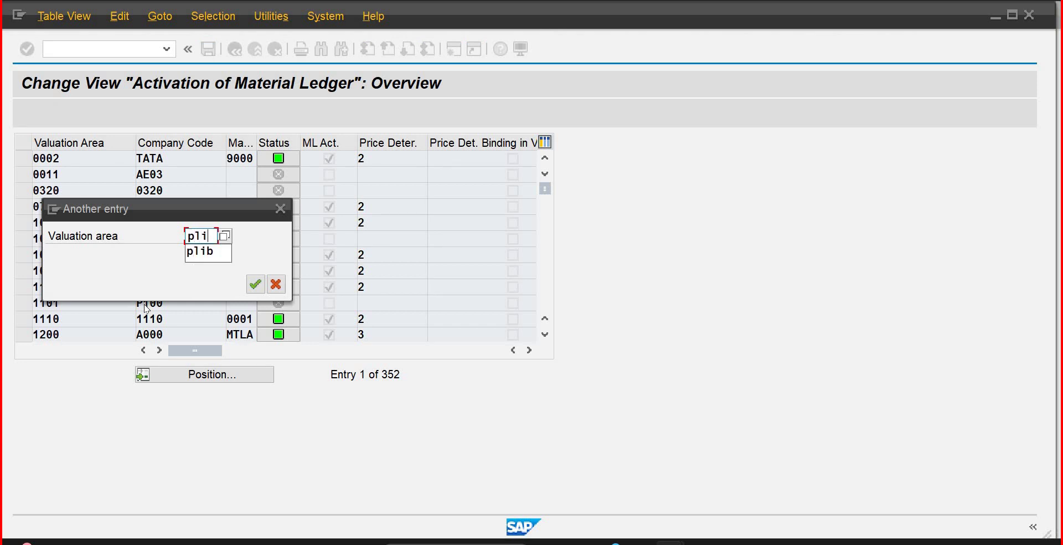
{"action": "key", "text": "Return"}
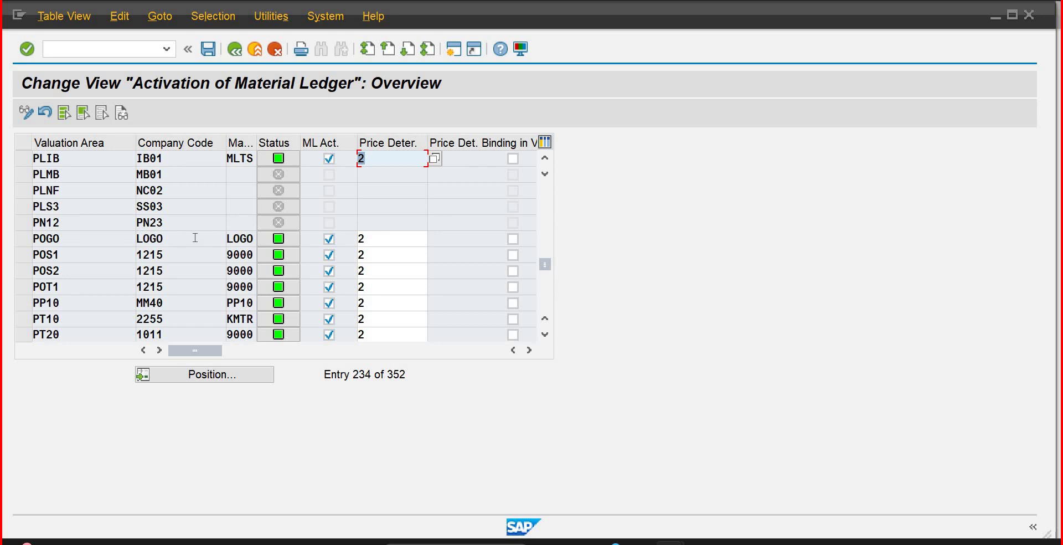
{"action": "left_click", "coordinate": [116, 51]}
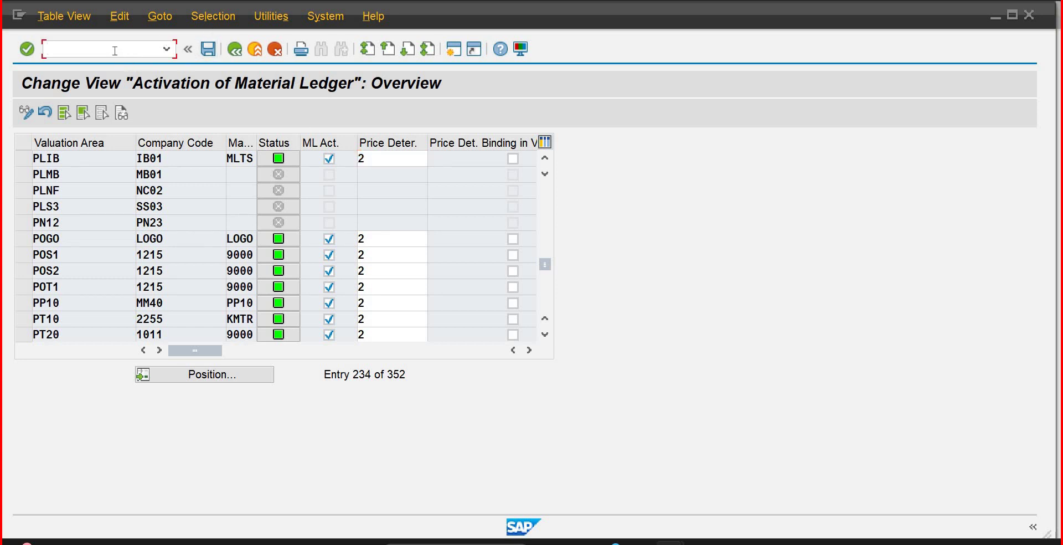
{"action": "left_click", "coordinate": [236, 50]}
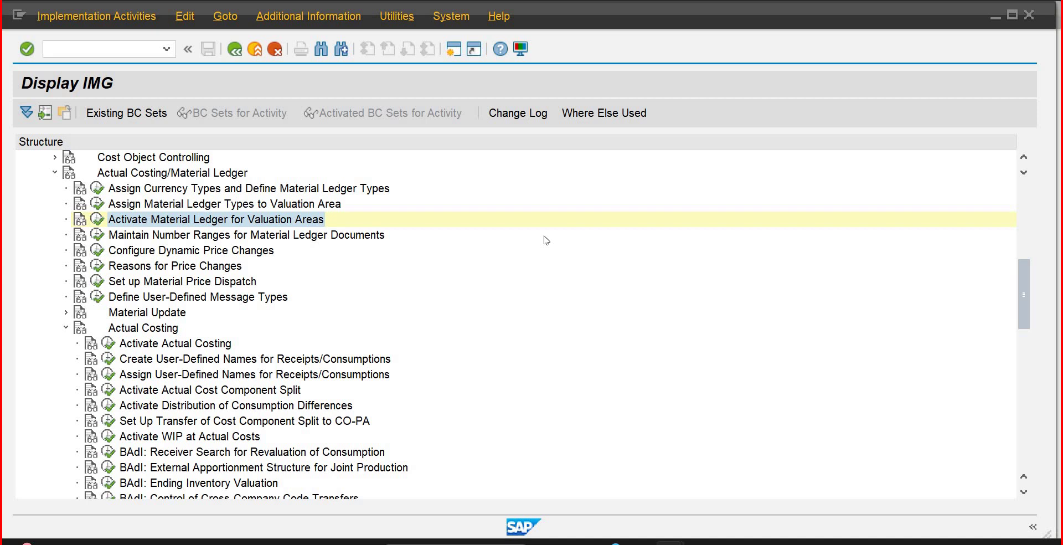
Step: In a new session, run MIGO and load the first purchase order for plant PLIB
{"action": "left_click", "coordinate": [448, 48]}
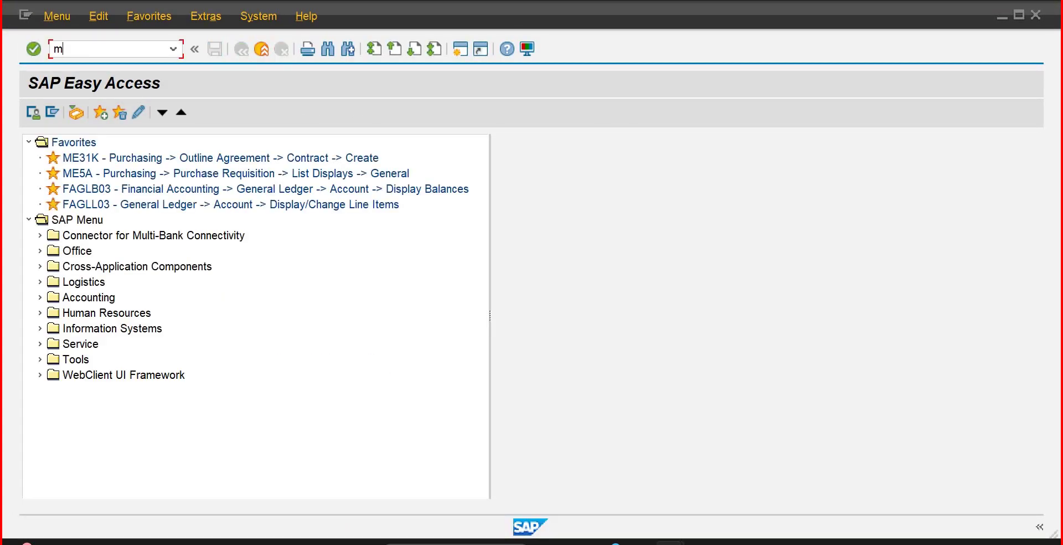
{"action": "type", "text": "migo"}
{"action": "key", "text": "Return"}
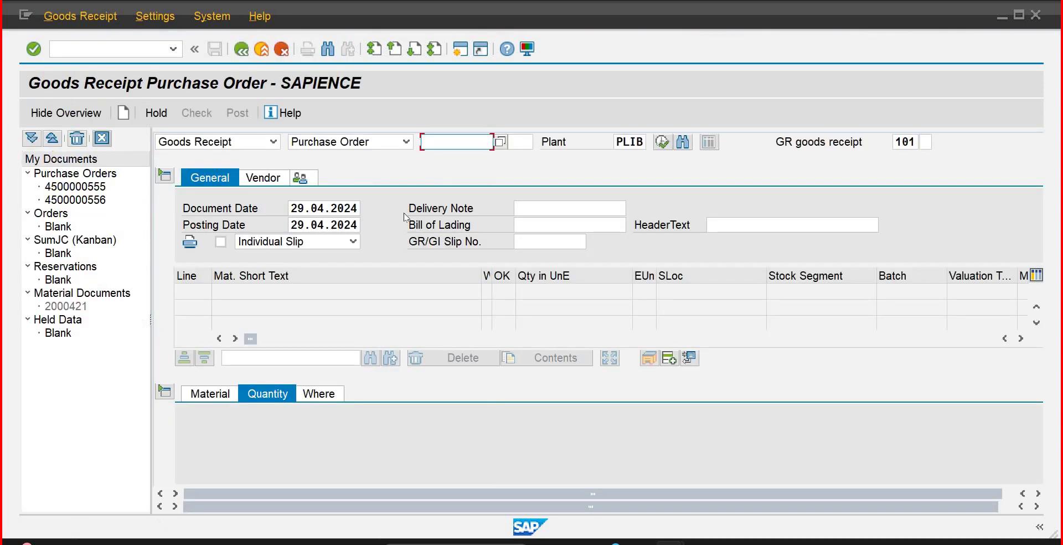
{"action": "left_click", "coordinate": [96, 187]}
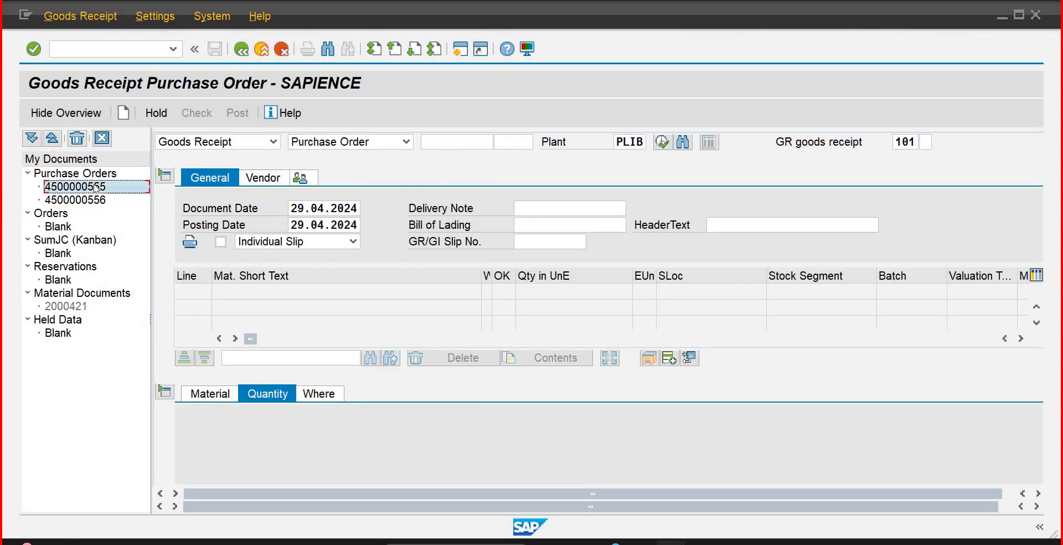
{"action": "left_click", "coordinate": [118, 49]}
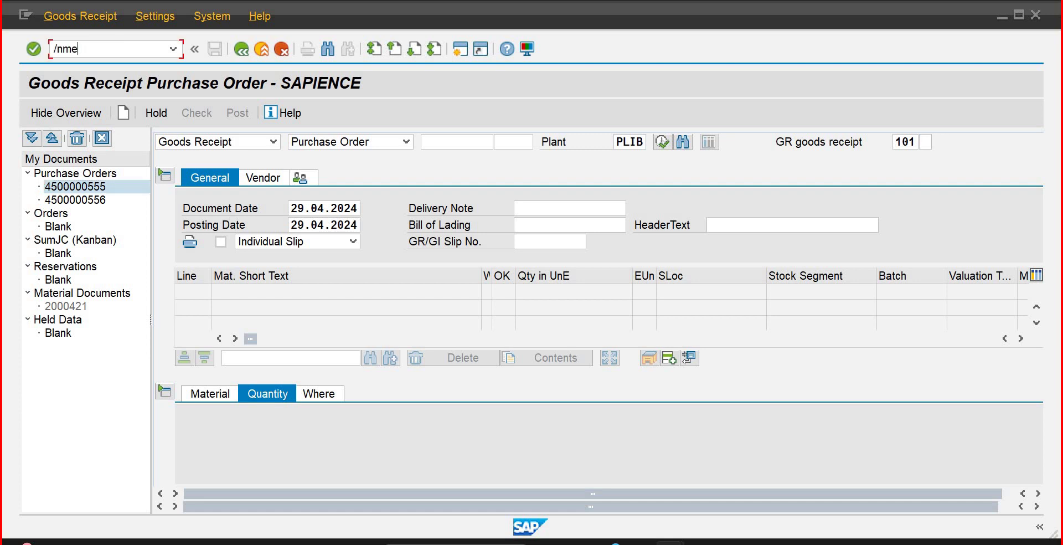
Step: Run ME2L for plant PLIB with scope of list BEST
{"action": "key", "text": "Return"}
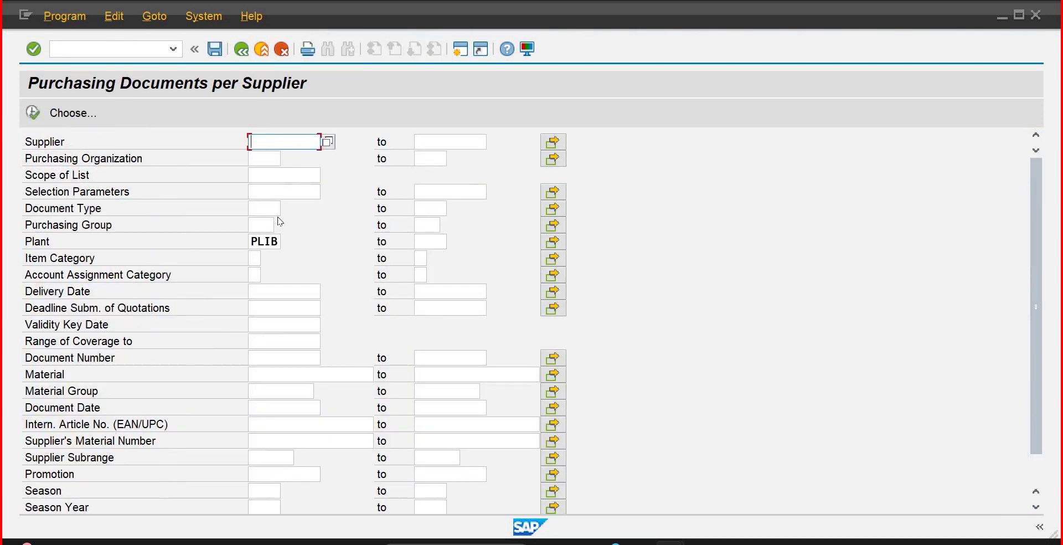
{"action": "left_click", "coordinate": [31, 114]}
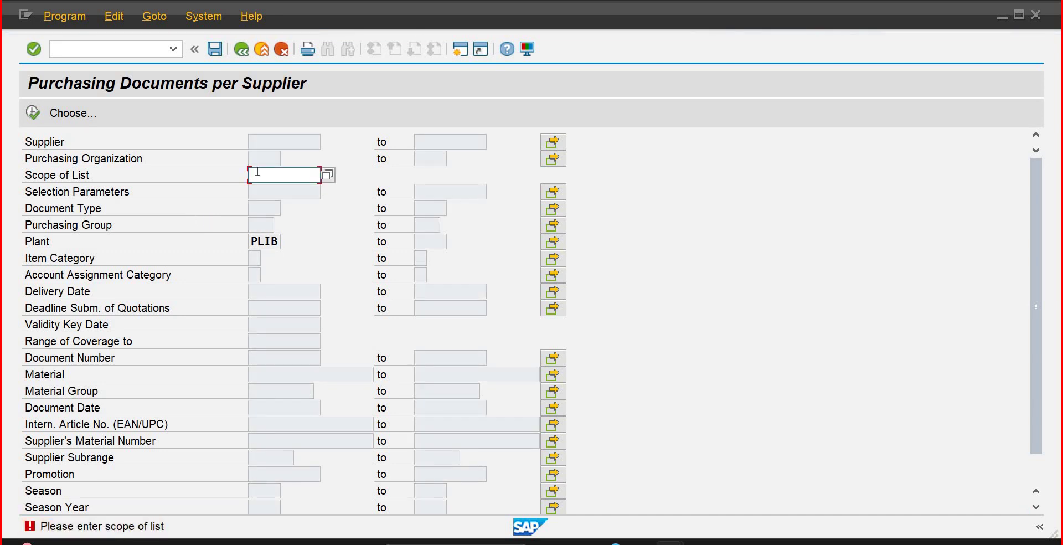
{"action": "type", "text": "best"}
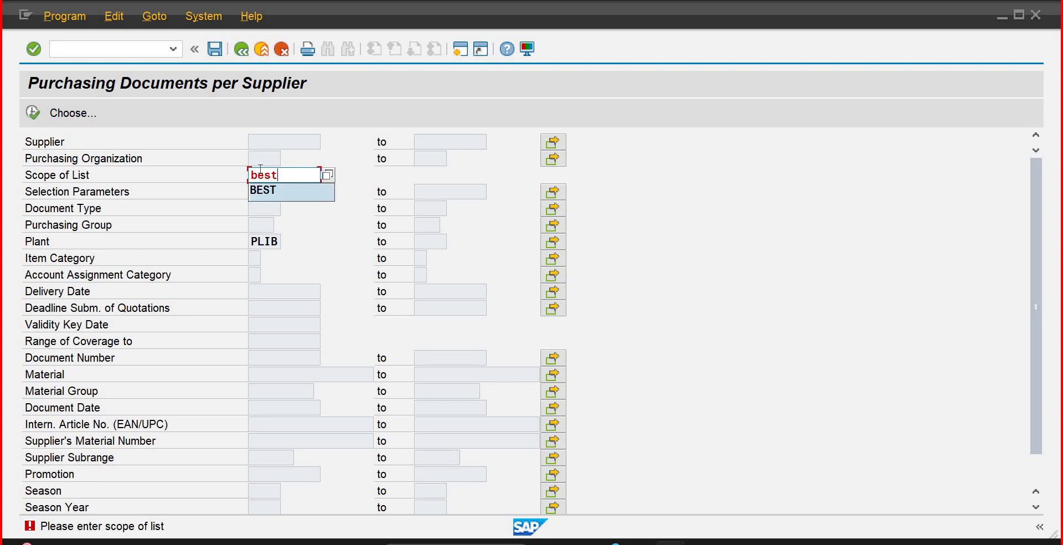
{"action": "key", "text": "Down"}
{"action": "key", "text": "Return"}
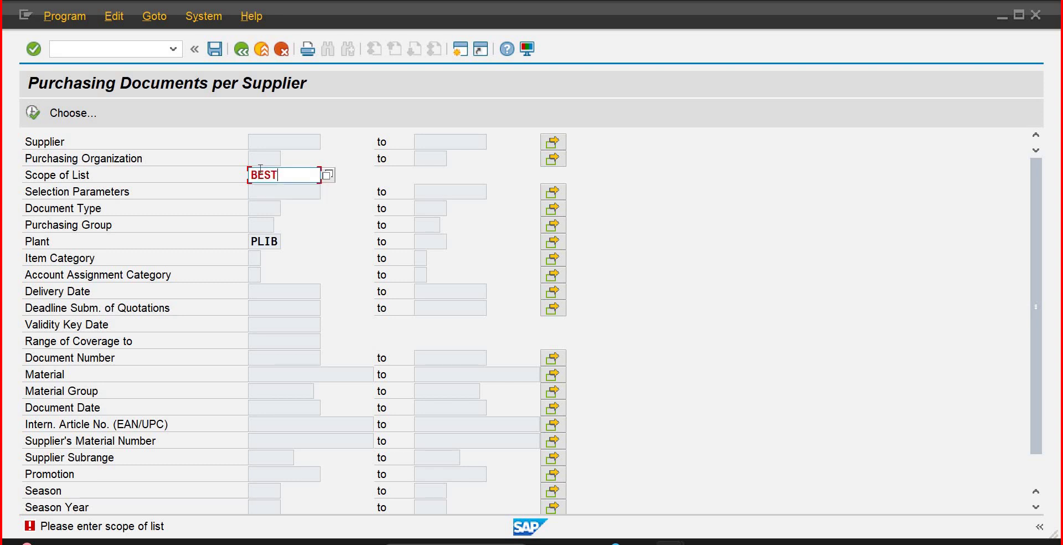
{"action": "key", "text": "F8"}
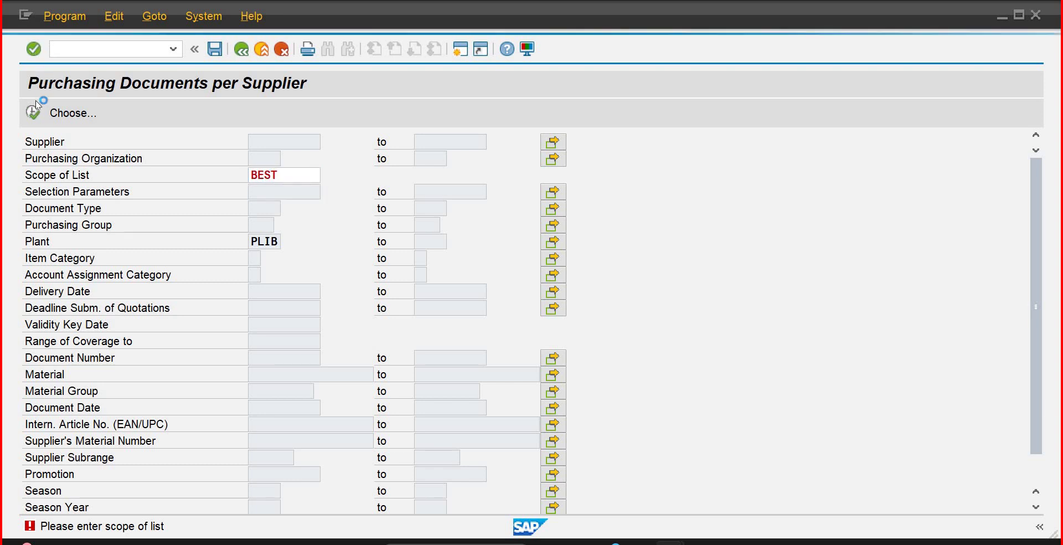
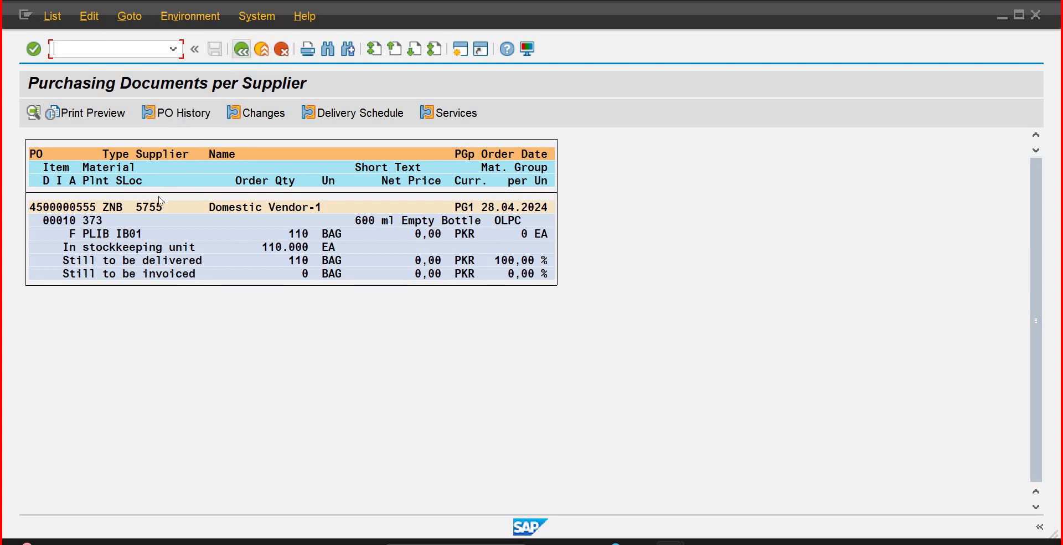
Step: Leave the Purchasing Documents per Supplier report for SAP Easy Access using /n
{"action": "left_click", "coordinate": [85, 224]}
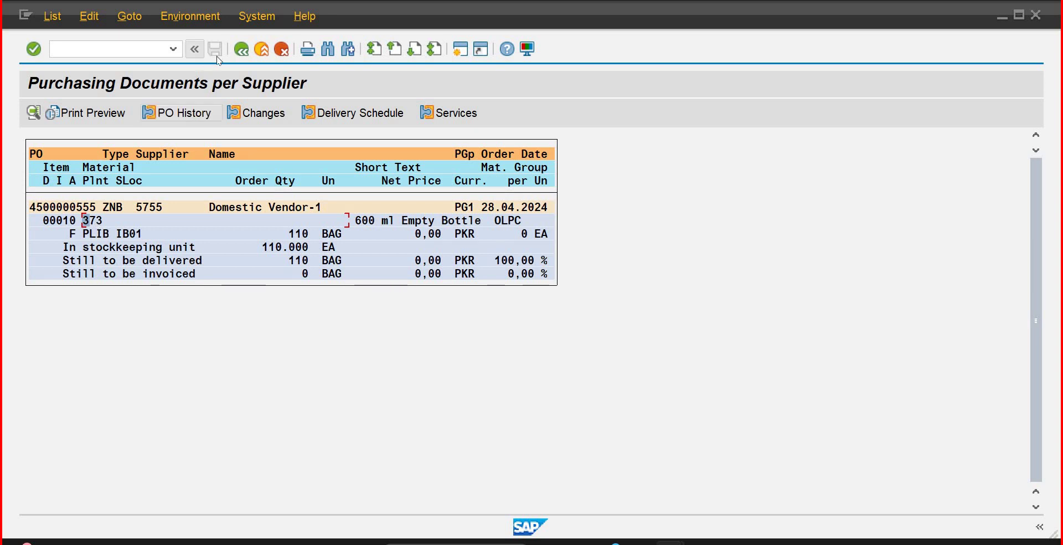
{"action": "left_click", "coordinate": [126, 53]}
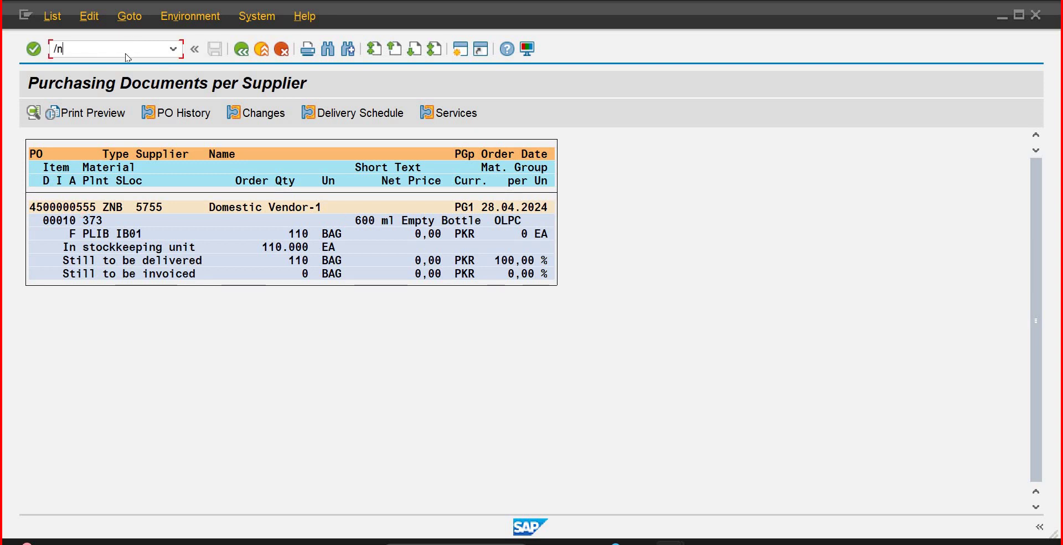
{"action": "type", "text": "/n"}
{"action": "key", "text": "Return"}
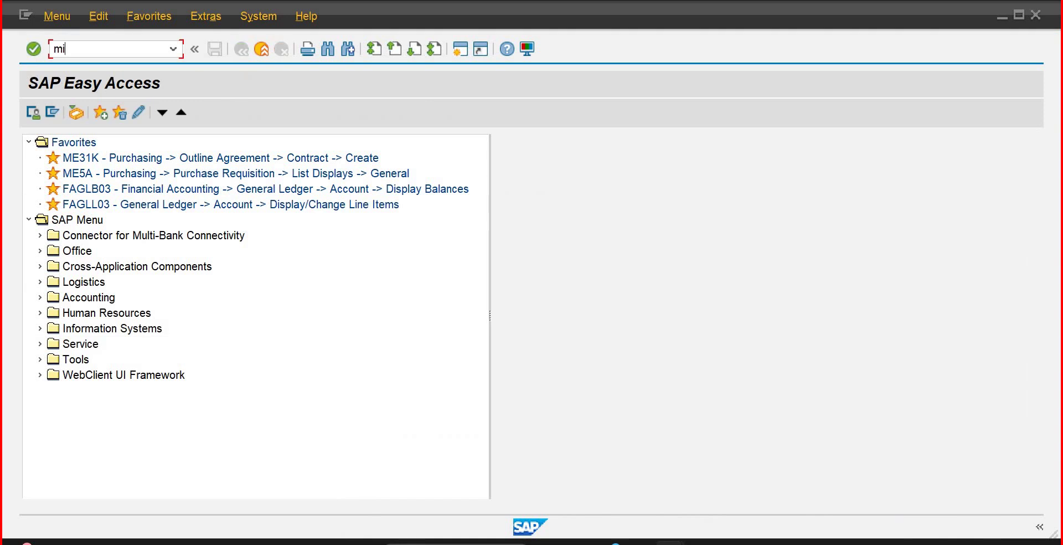
{"action": "key", "text": "Return"}
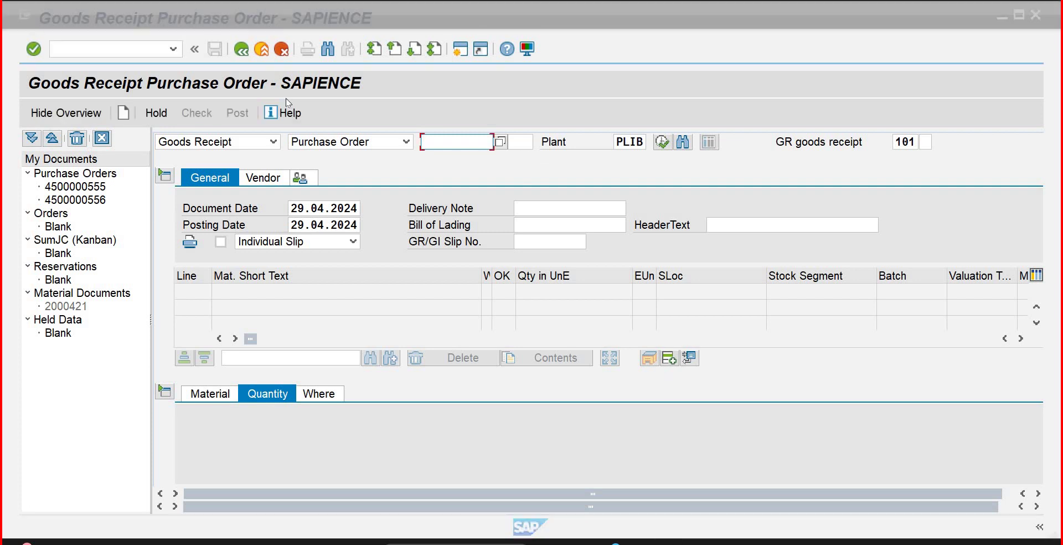
{"action": "left_click", "coordinate": [482, 23]}
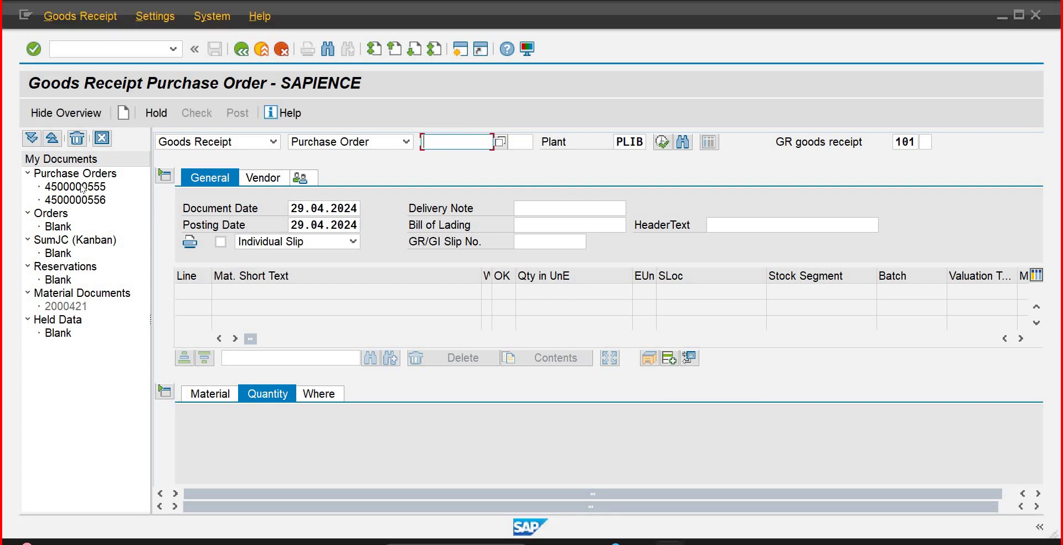
{"action": "double_click", "coordinate": [127, 186]}
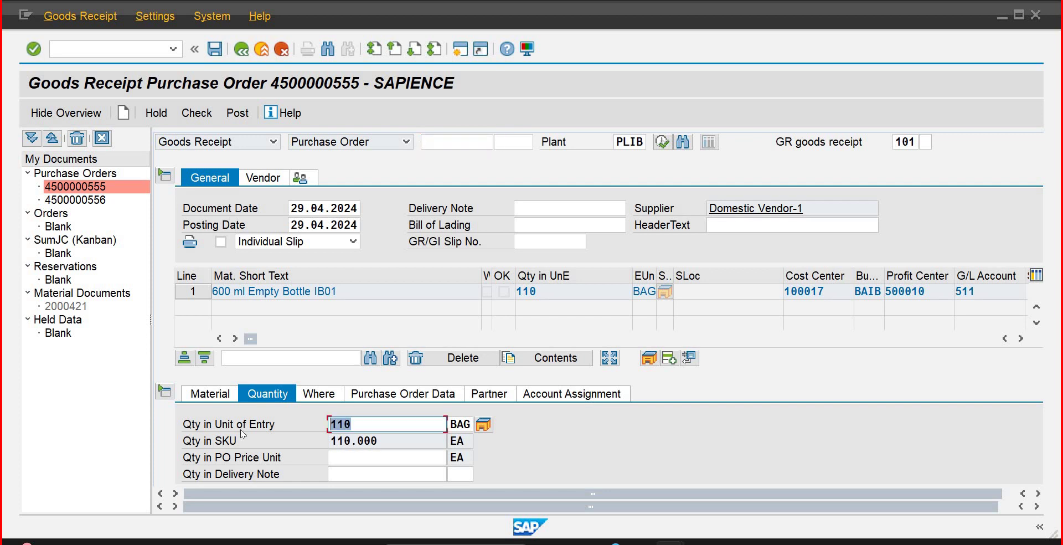
{"action": "type", "text": "60"}
{"action": "key", "text": "Return"}
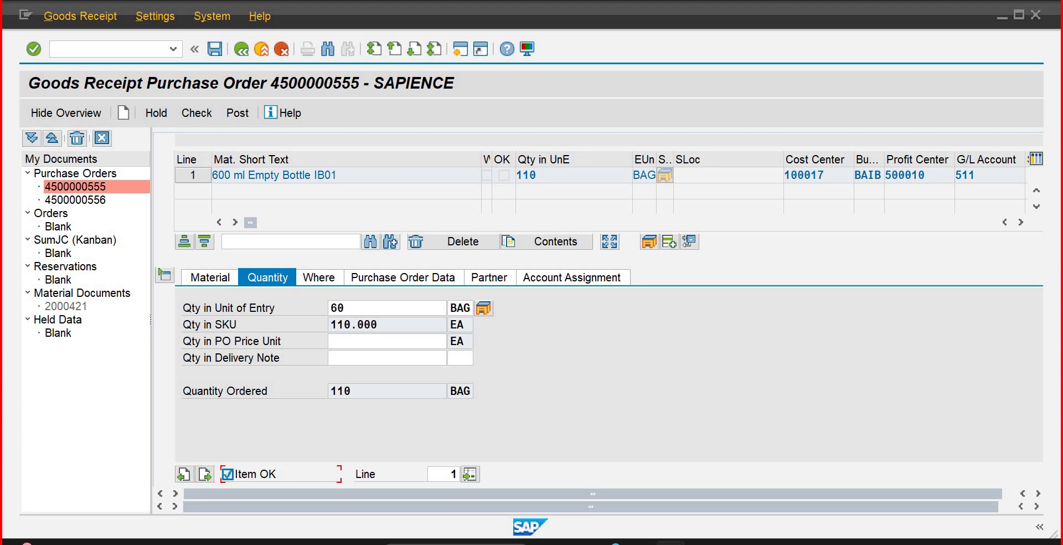
{"action": "key", "text": "ctrl+s"}
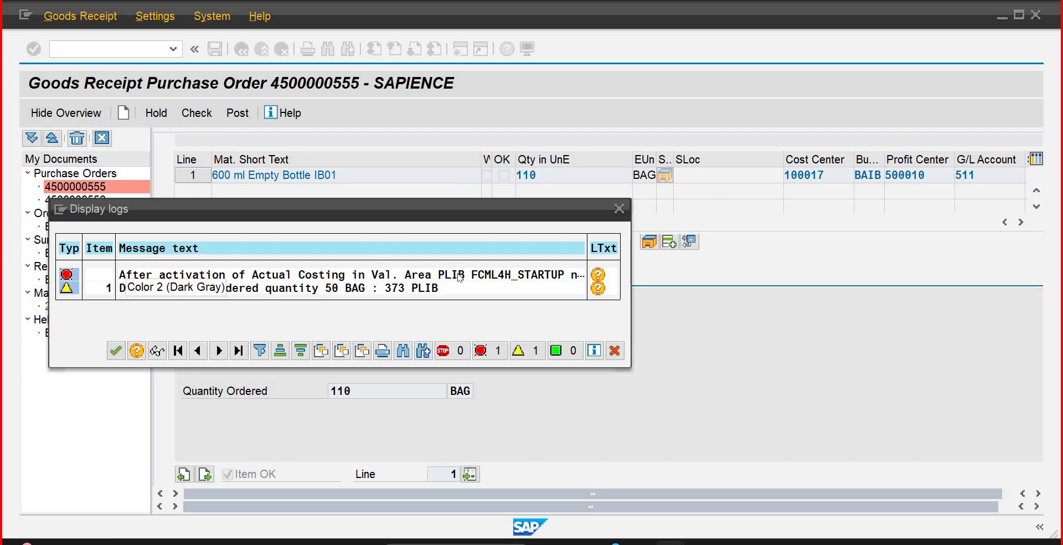
Step: Read the actual costing error's long text citing FCML4H_STARTUP, then return to Display IMG
{"action": "left_click", "coordinate": [594, 274]}
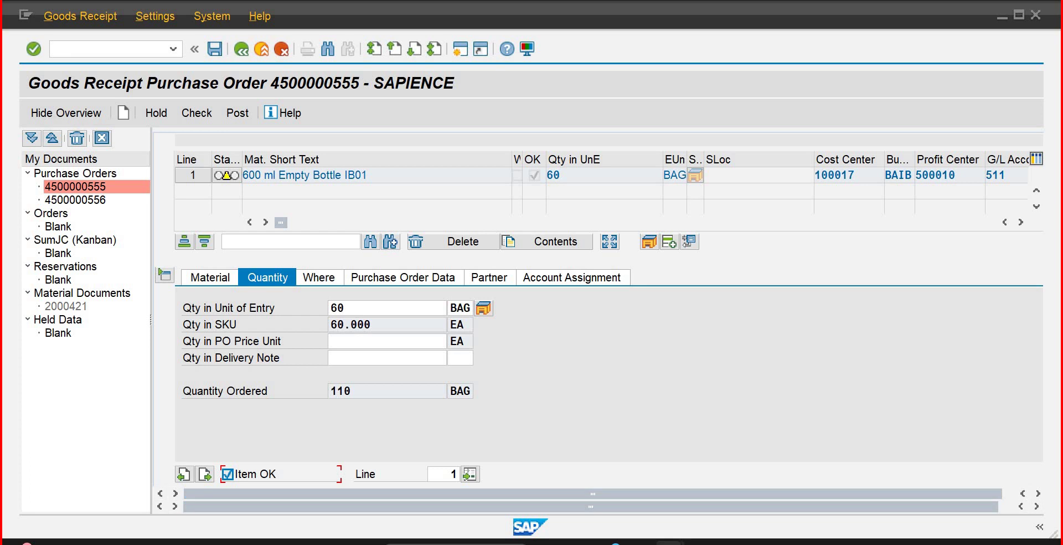
{"action": "mouse_move", "coordinate": [670, 542]}
{"action": "mouse_move", "coordinate": [605, 496]}
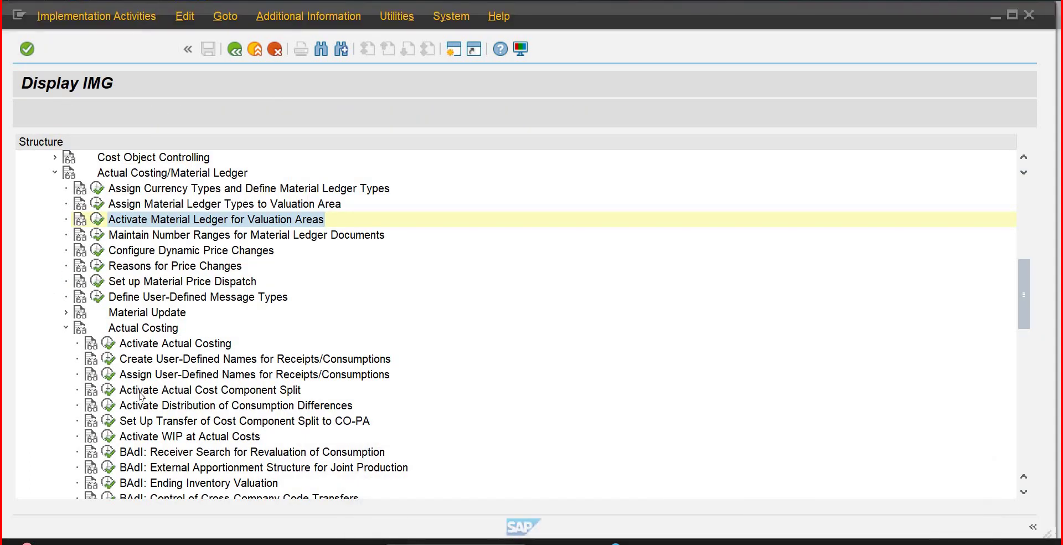
Step: In Activate Actual Costing, untick Act. Costing and clear ActAct for plant PLIB, saving under the customizing request
{"action": "left_click", "coordinate": [144, 328]}
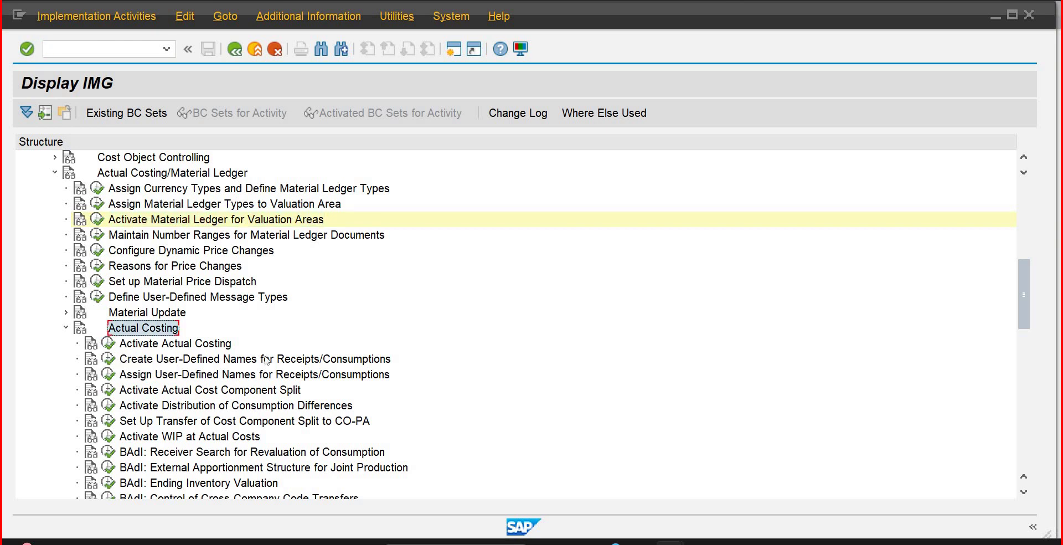
{"action": "left_click", "coordinate": [109, 342]}
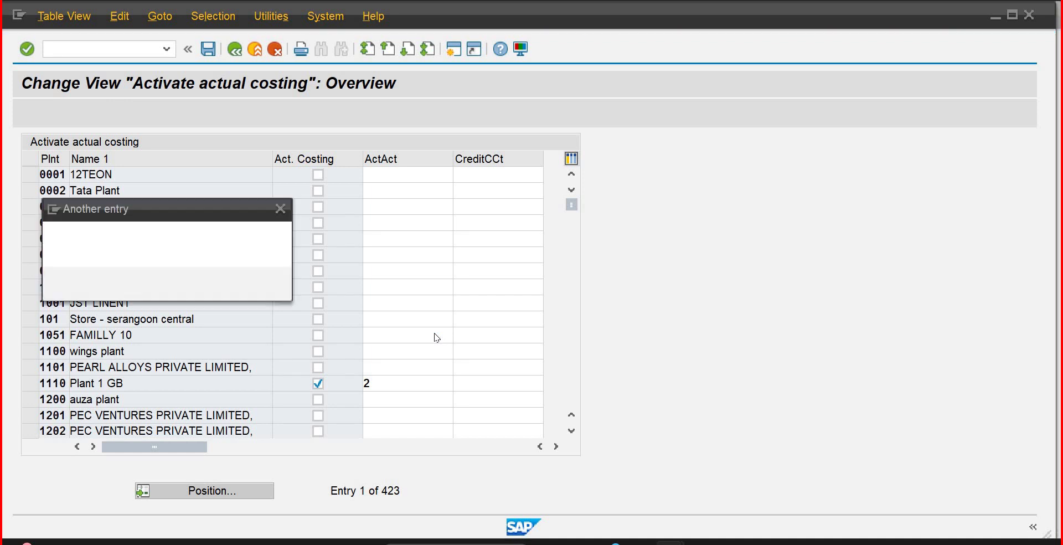
{"action": "type", "text": "plib"}
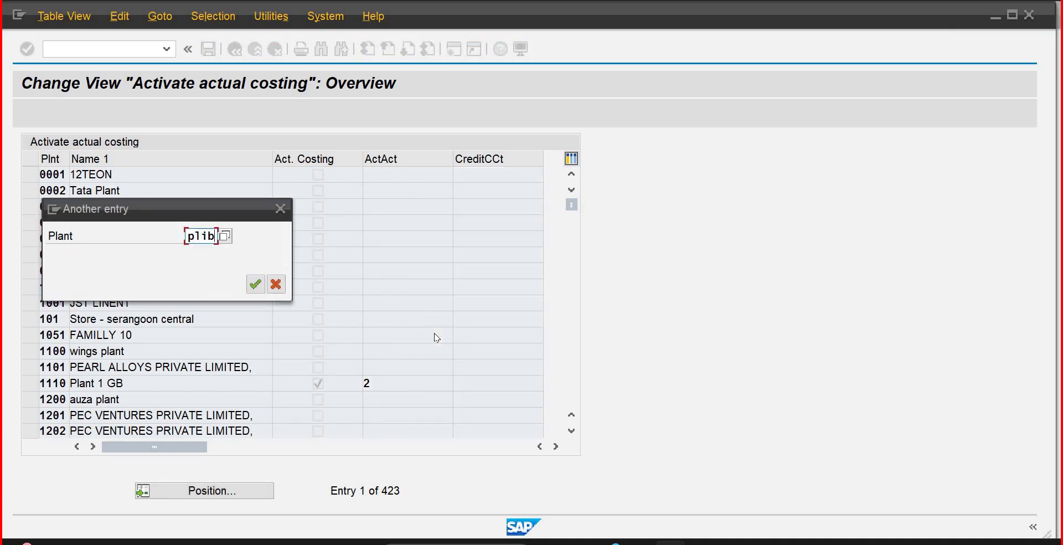
{"action": "key", "text": "Return"}
{"action": "left_click", "coordinate": [319, 179]}
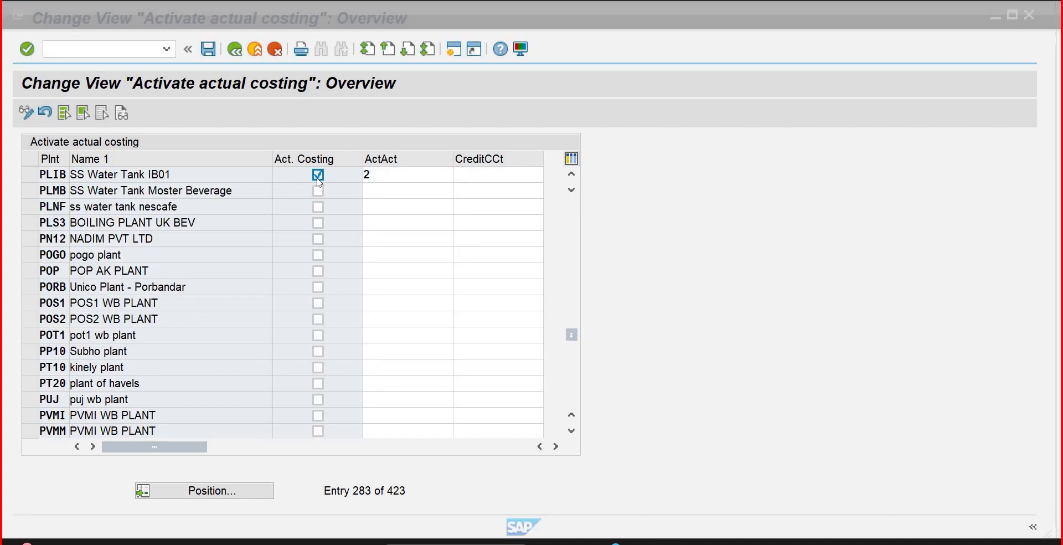
{"action": "left_click", "coordinate": [365, 176]}
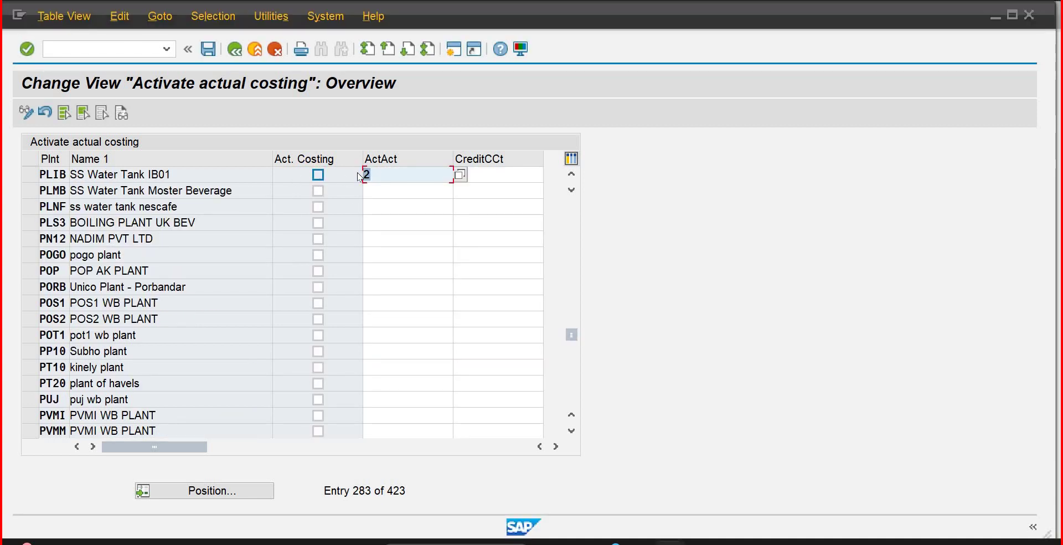
{"action": "key", "text": "Delete"}
{"action": "key", "text": "Return"}
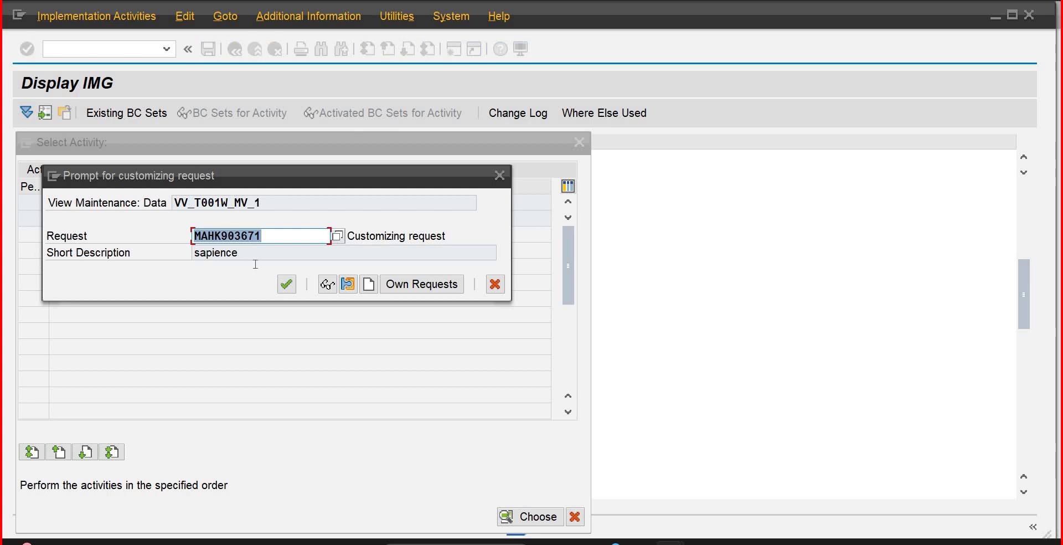
{"action": "left_click", "coordinate": [286, 285]}
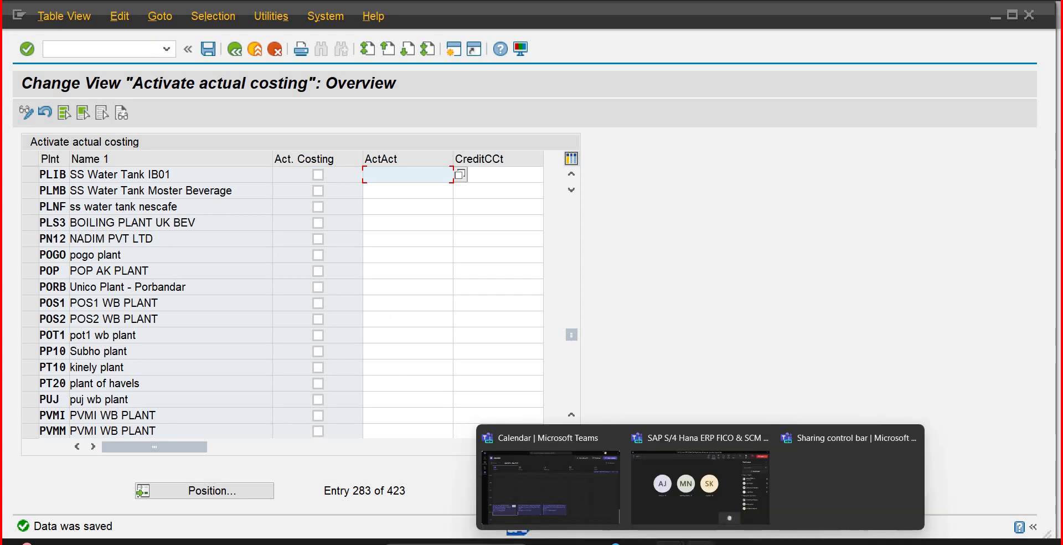
{"action": "mouse_move", "coordinate": [670, 542]}
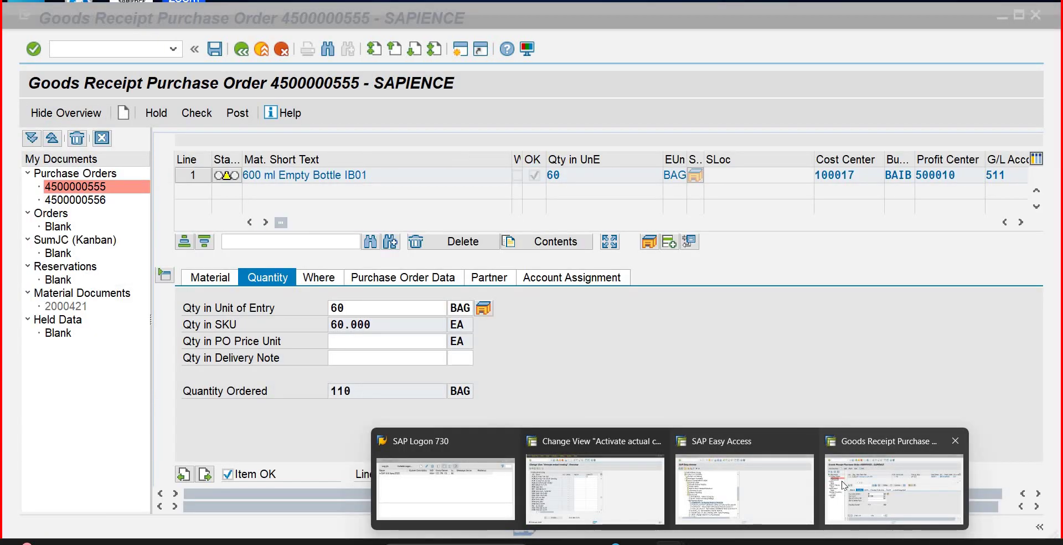
{"action": "left_click", "coordinate": [842, 486]}
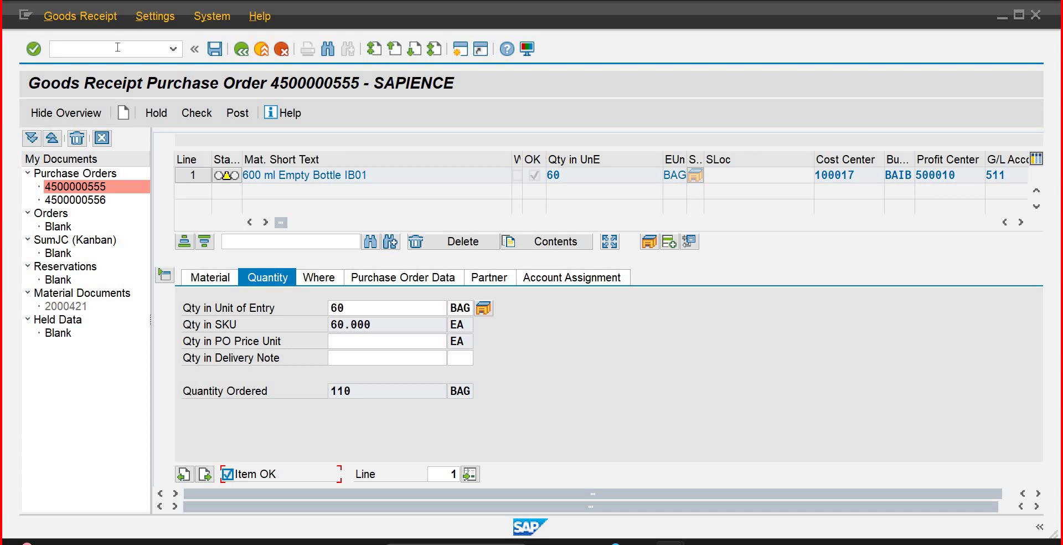
{"action": "left_click", "coordinate": [118, 47]}
{"action": "key", "text": "Return"}
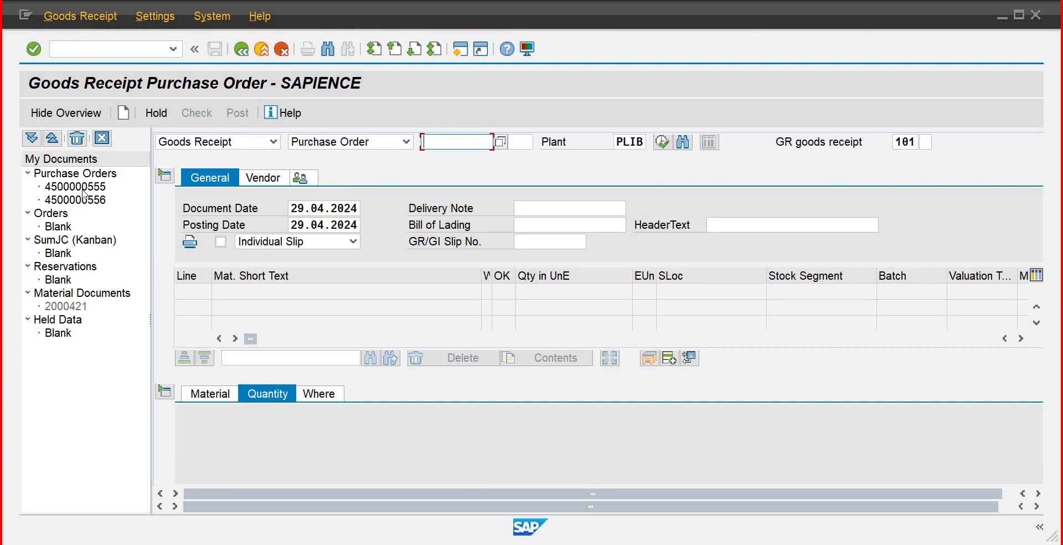
{"action": "double_click", "coordinate": [84, 186]}
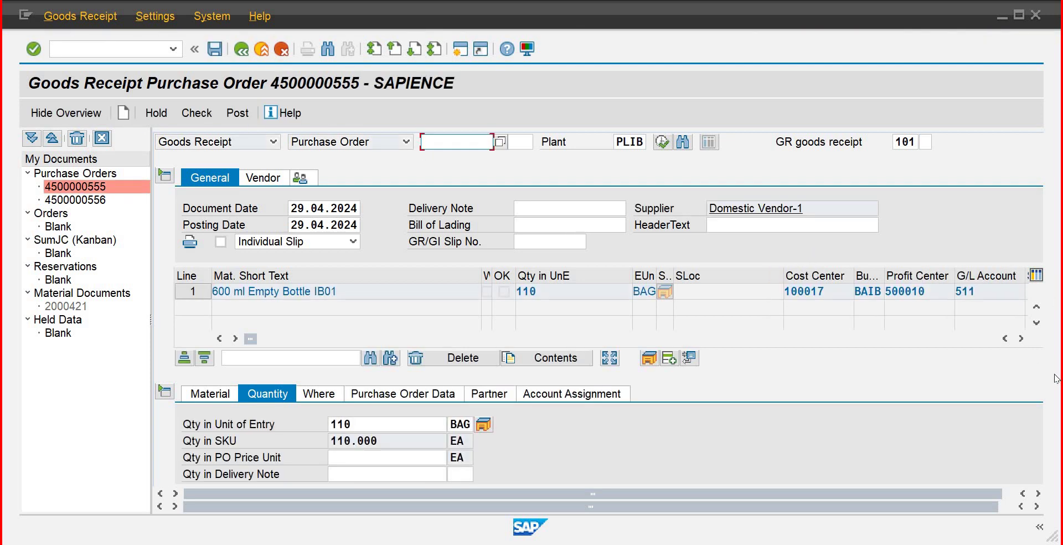
Step: Change the received quantity from 110 to 60 BAG, mark Item OK, and post as document 2000423
{"action": "double_click", "coordinate": [330, 424]}
{"action": "key", "text": "BackSpace"}
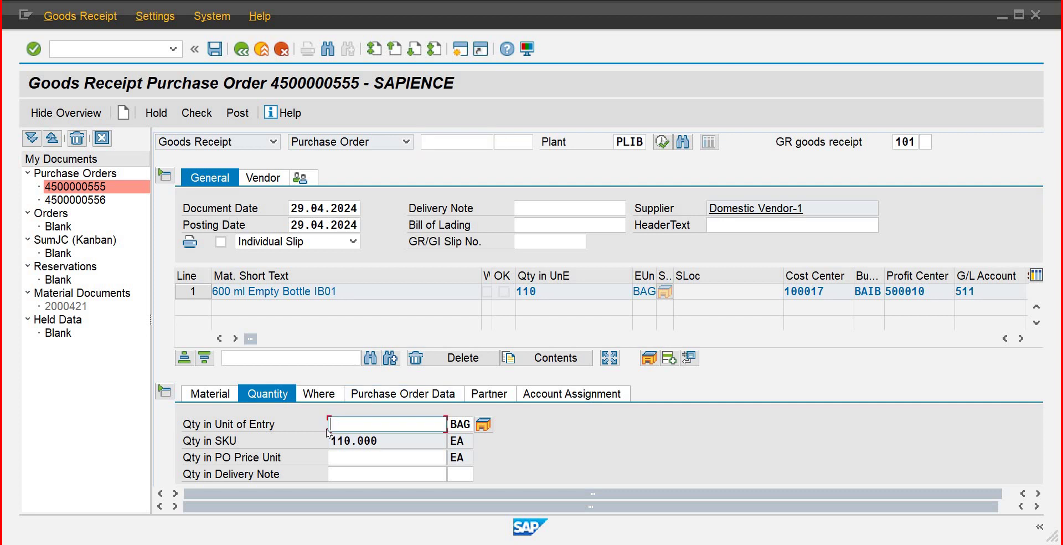
{"action": "type", "text": "60"}
{"action": "key", "text": "Tab"}
{"action": "key", "text": "Tab"}
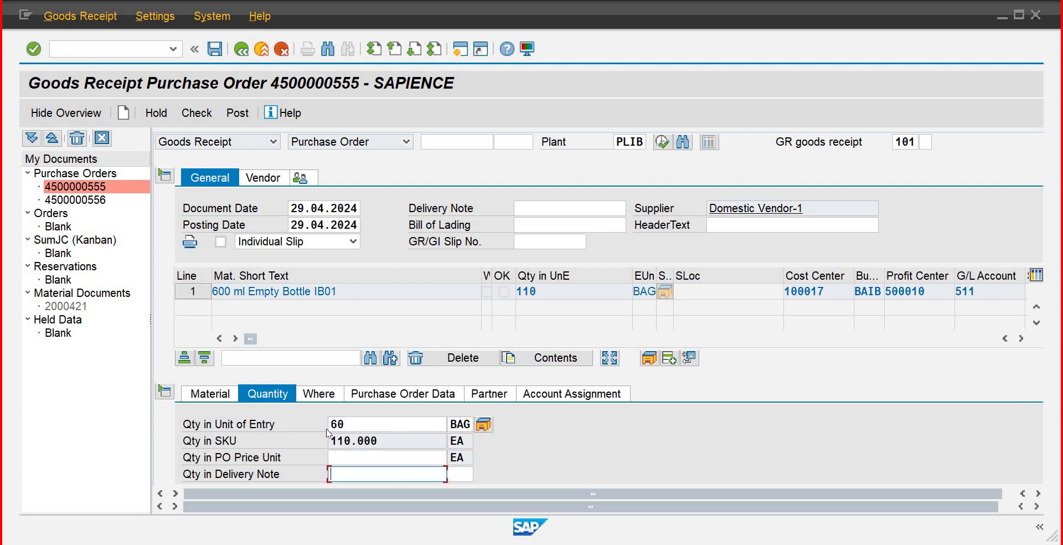
{"action": "key", "text": "Return"}
{"action": "key", "text": "Tab"}
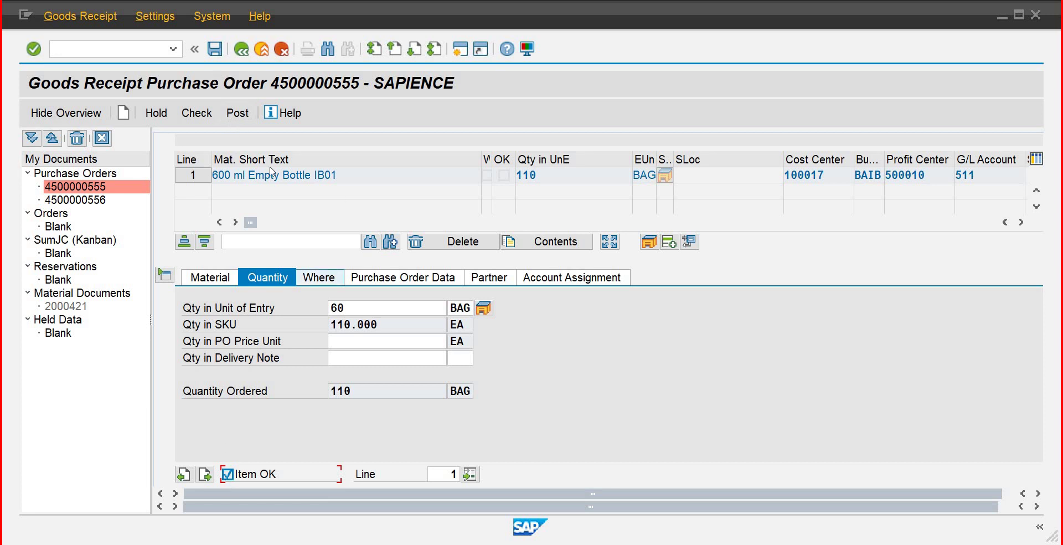
{"action": "left_click", "coordinate": [233, 116]}
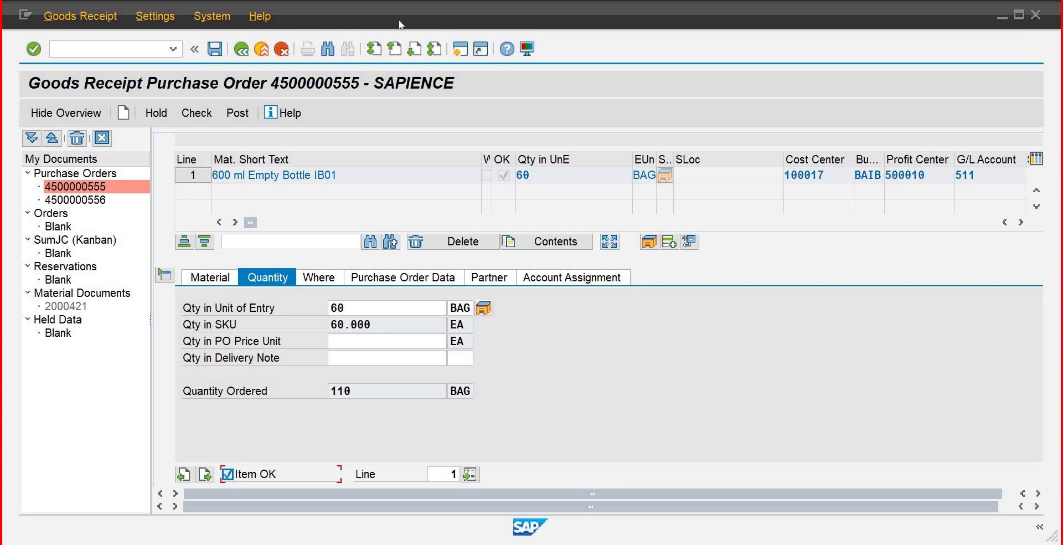
{"action": "left_click", "coordinate": [215, 50]}
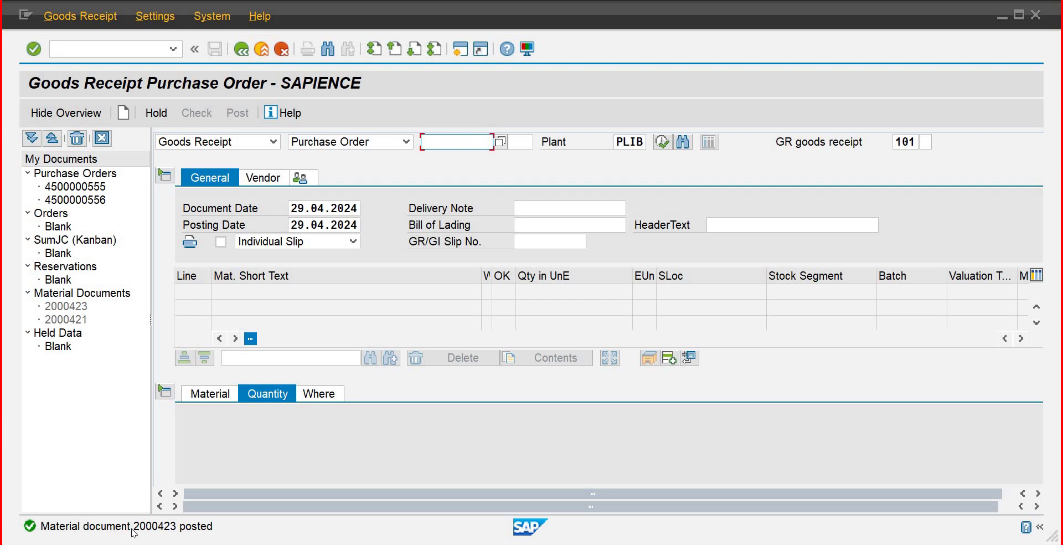
Step: Exit to Easy Access and expand Logistics › Materials Management › Inventory Management in the SAP Menu
{"action": "left_click", "coordinate": [85, 51]}
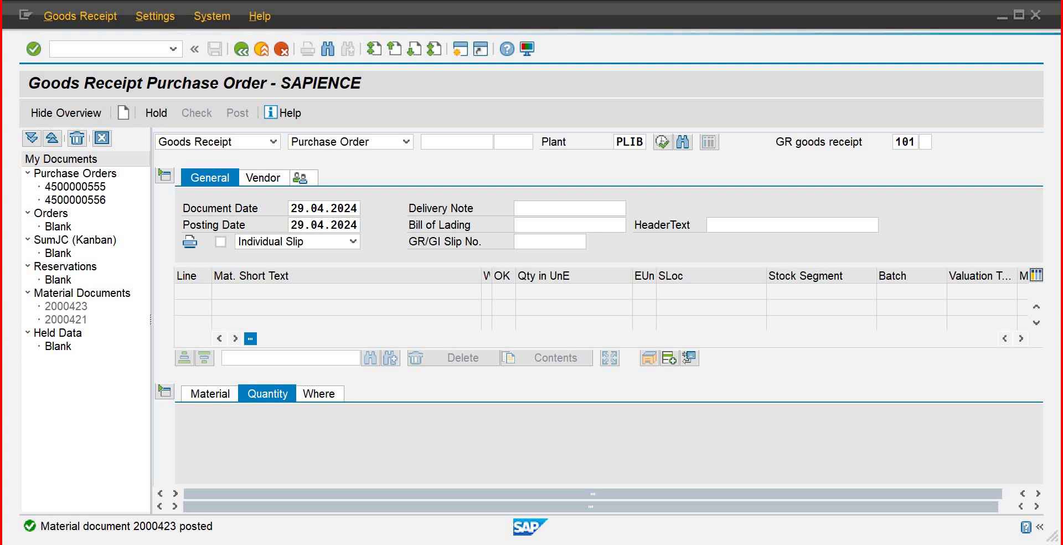
{"action": "key", "text": "F3"}
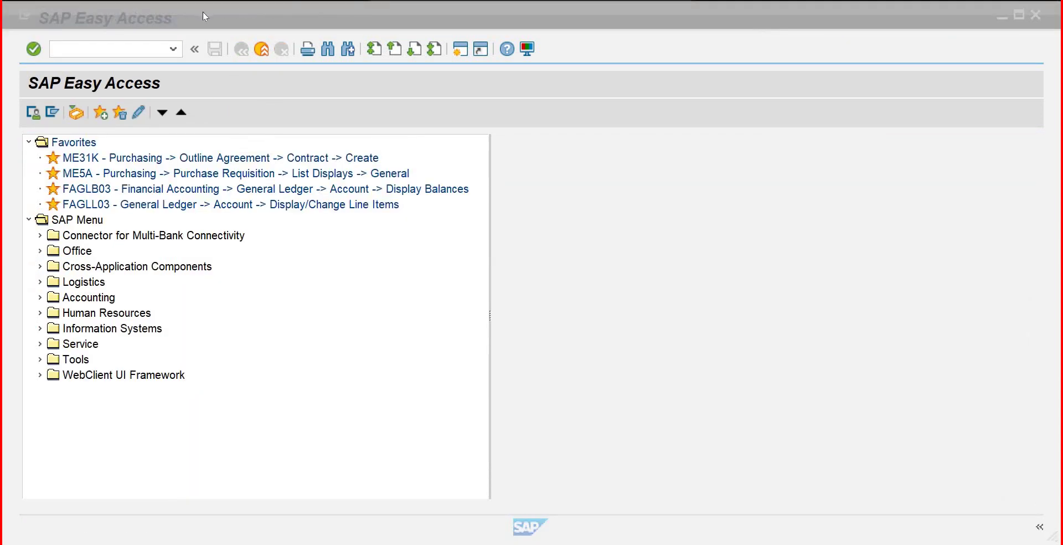
{"action": "key", "text": "alt+a"}
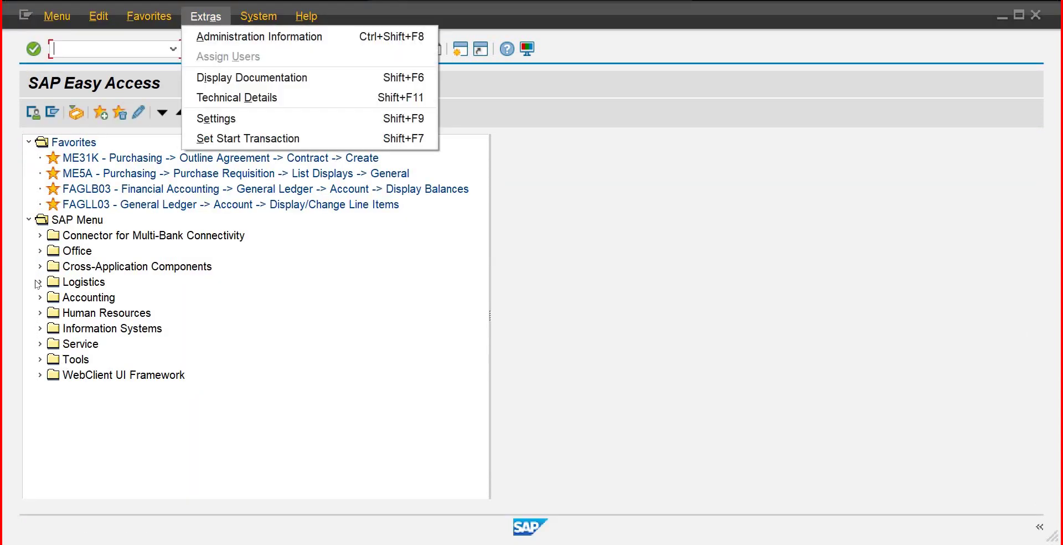
{"action": "left_click", "coordinate": [40, 284]}
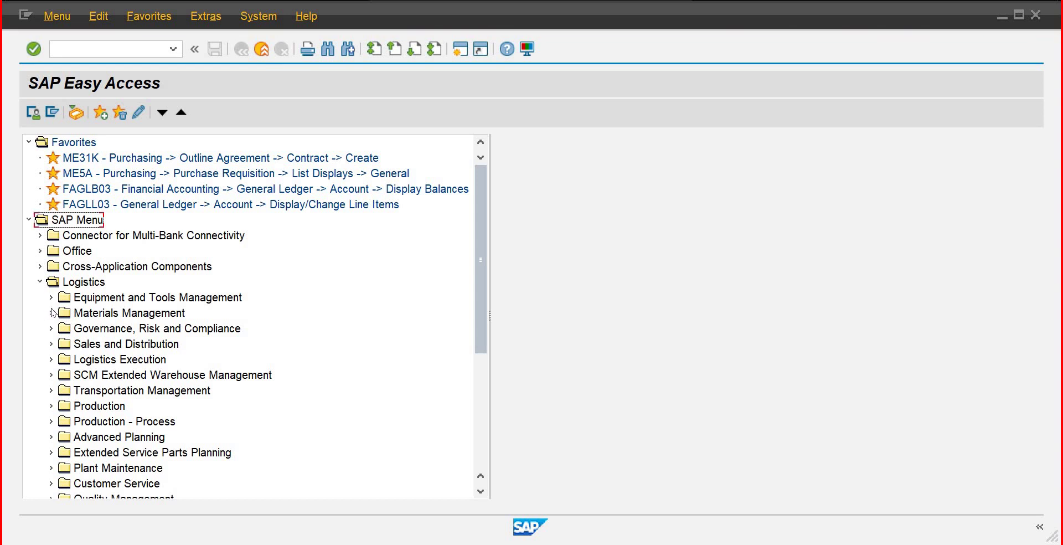
{"action": "left_click", "coordinate": [51, 313]}
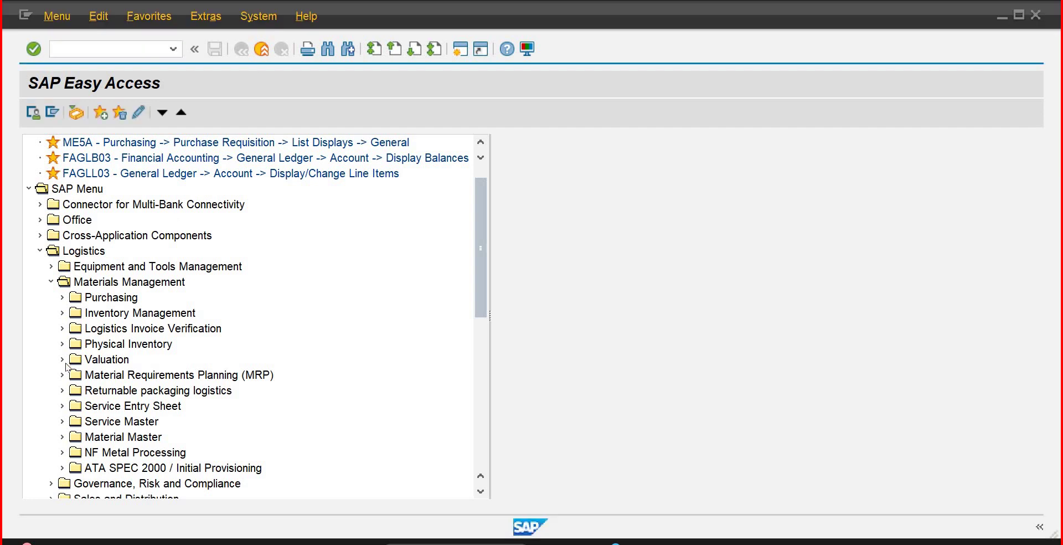
{"action": "left_click", "coordinate": [60, 313]}
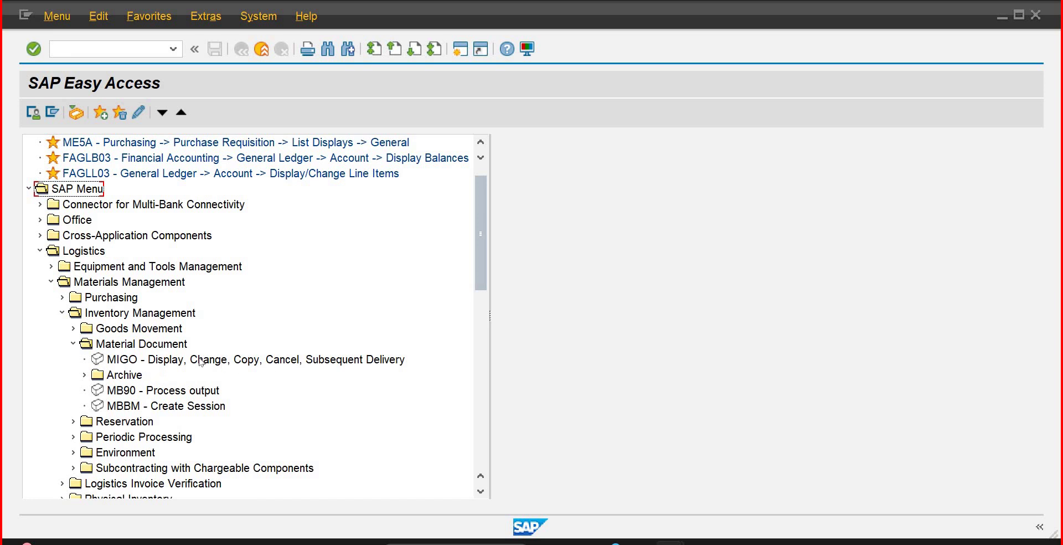
Step: Try transaction MB90 and dismiss its obsolete-transaction message
{"action": "left_click", "coordinate": [95, 49]}
{"action": "type", "text": "mb90"}
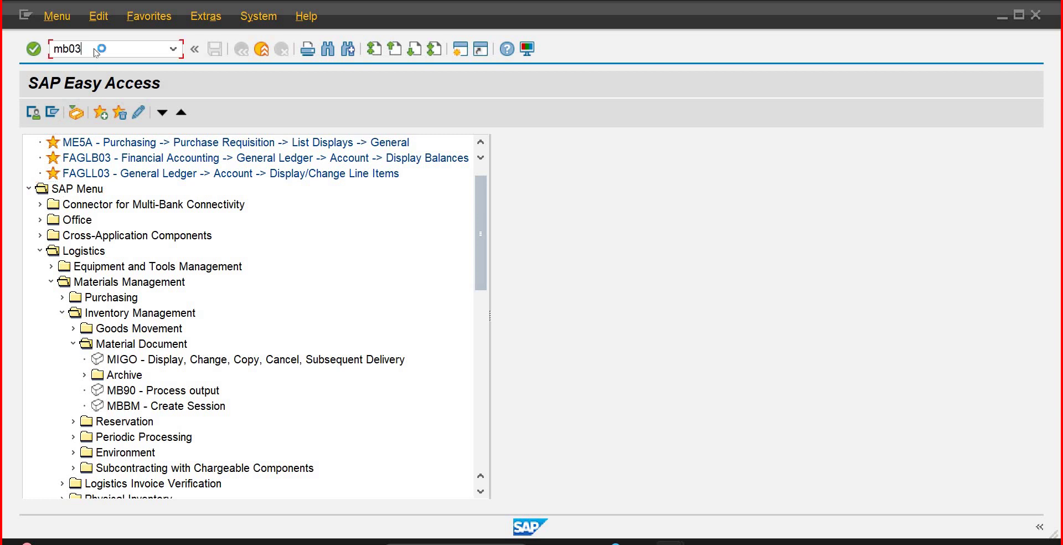
{"action": "key", "text": "Return"}
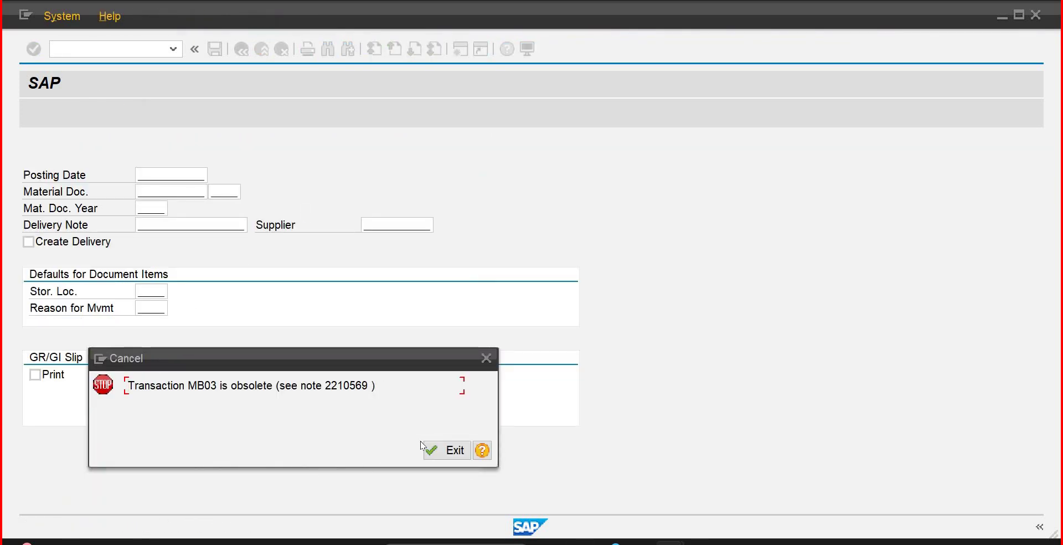
{"action": "left_click", "coordinate": [446, 450]}
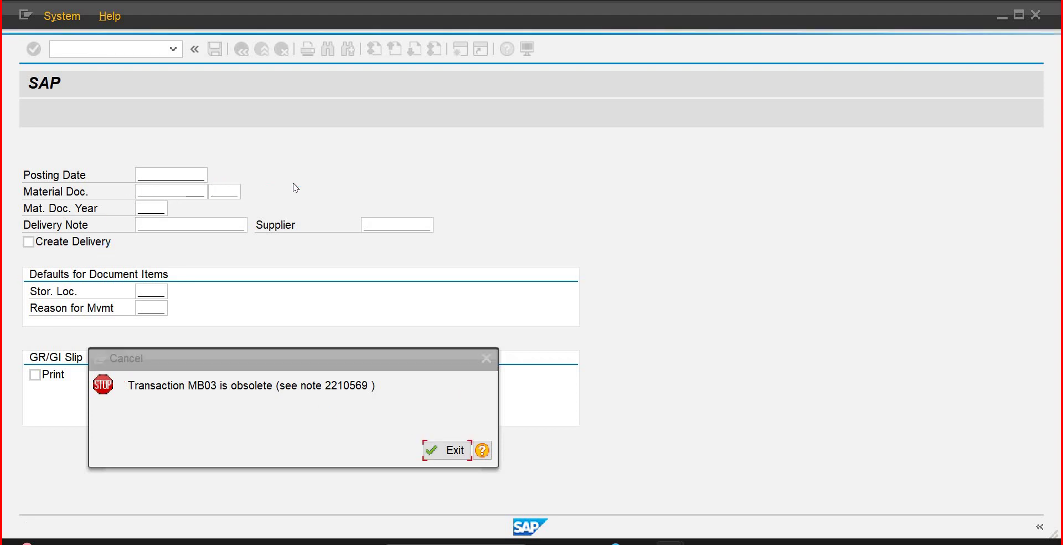
Step: Expand the Material Document, Environment and List Displays folders under Inventory Management
{"action": "mouse_move", "coordinate": [477, 273]}
{"action": "left_mouse_down"}
{"action": "mouse_move", "coordinate": [471, 319]}
{"action": "mouse_move", "coordinate": [471, 287]}
{"action": "left_mouse_up"}
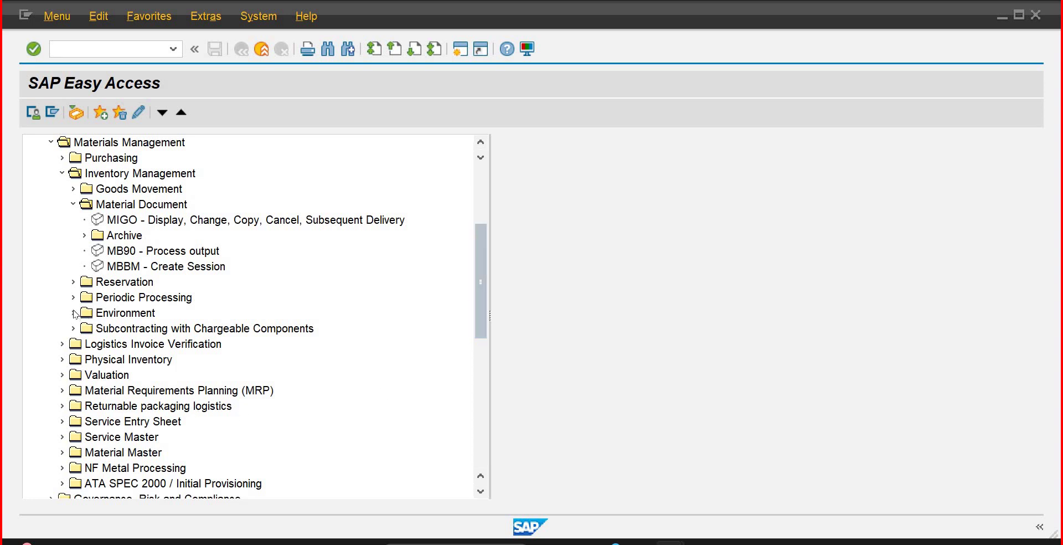
{"action": "left_click", "coordinate": [150, 143]}
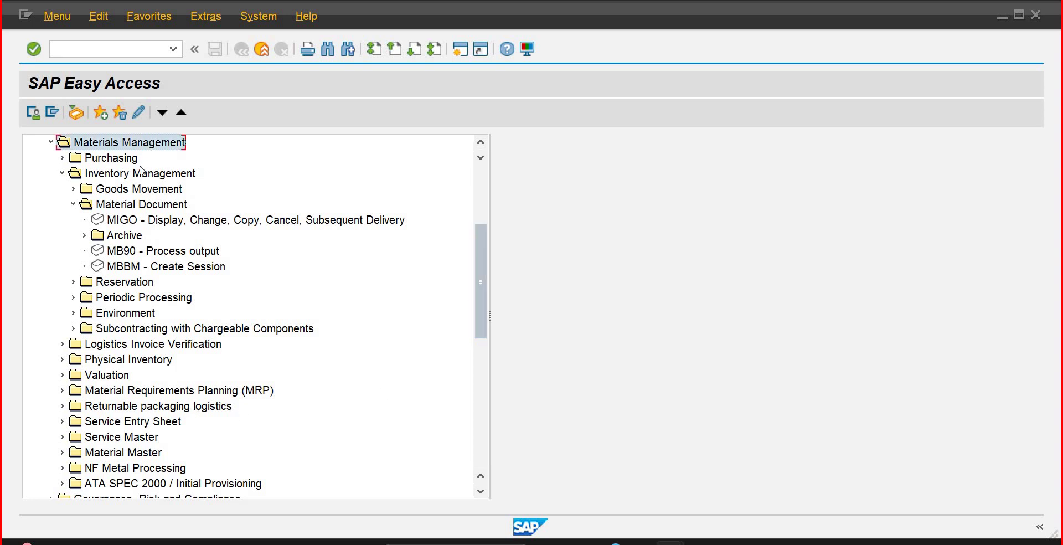
{"action": "left_click", "coordinate": [139, 174]}
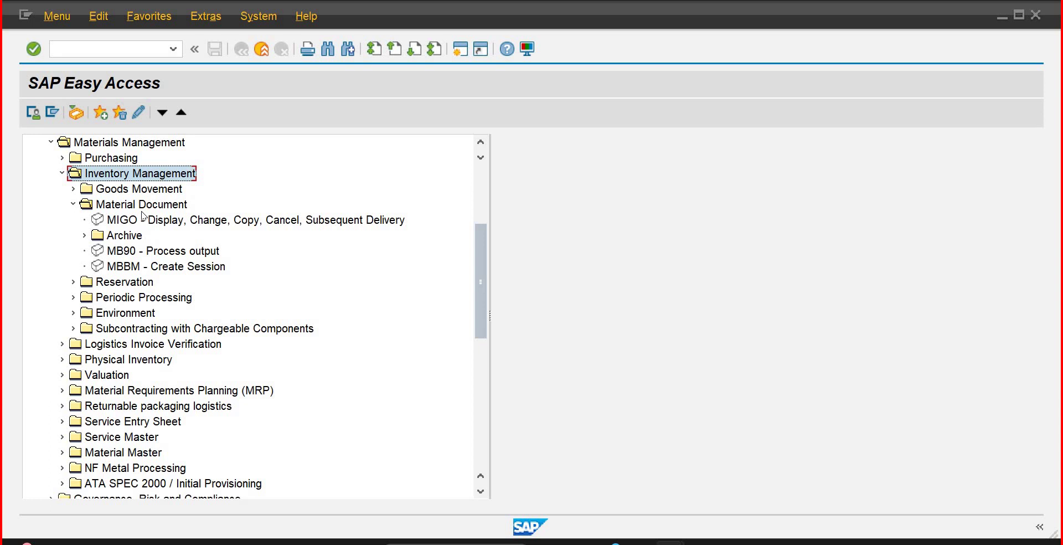
{"action": "left_click", "coordinate": [141, 207]}
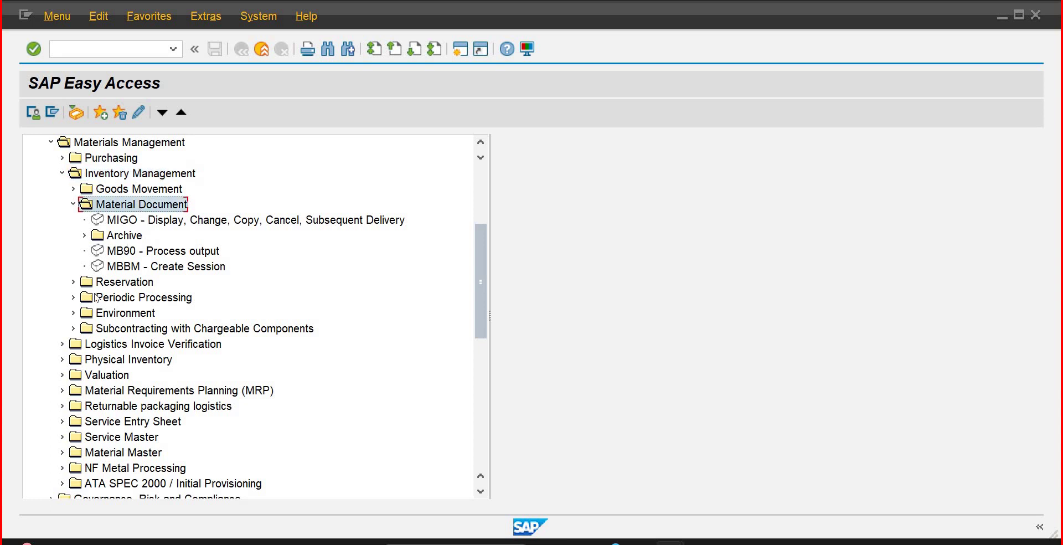
{"action": "left_click", "coordinate": [74, 314]}
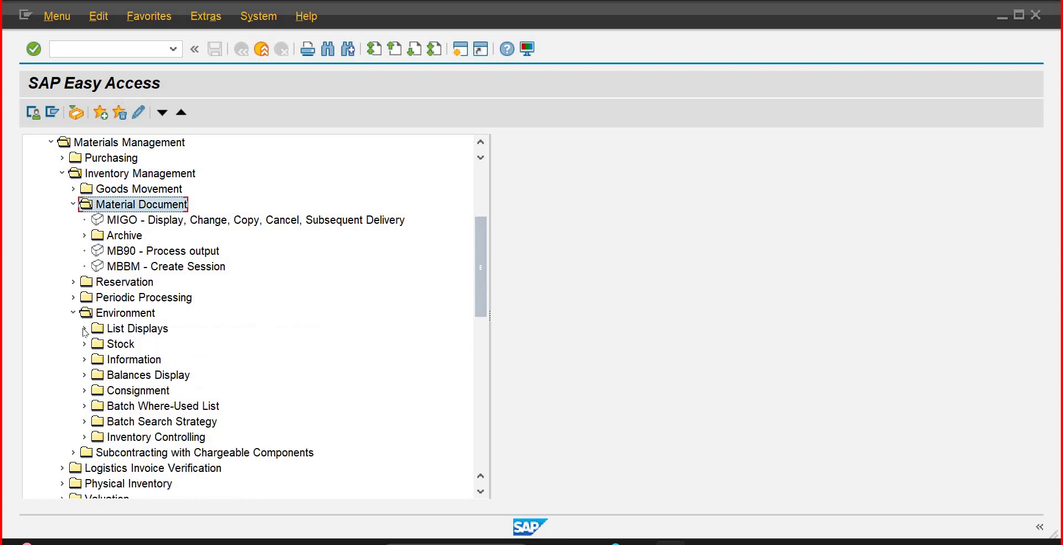
{"action": "left_click", "coordinate": [85, 329]}
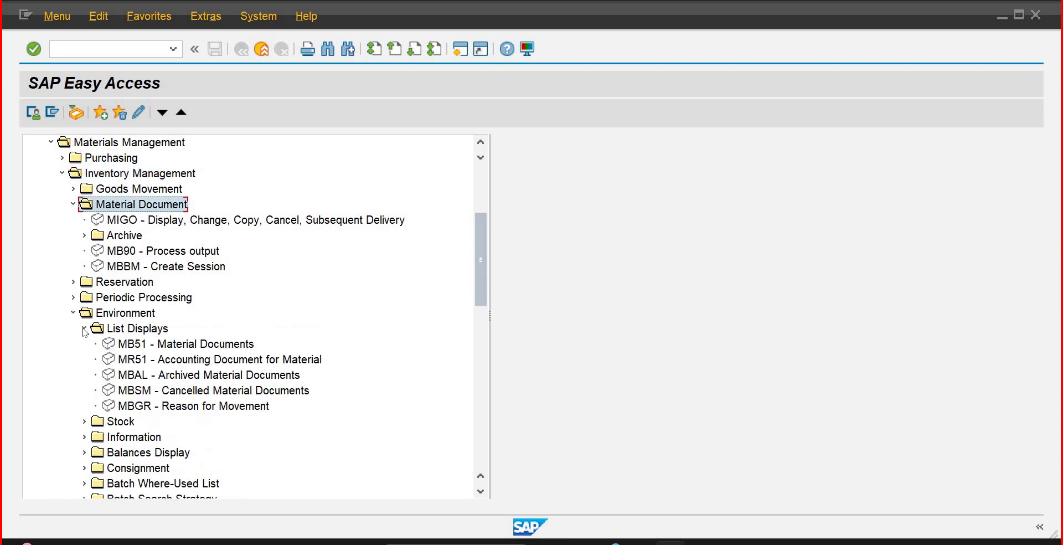
Step: Run MB51 with the RM10002 material filter cleared and open material document 2000423
{"action": "double_click", "coordinate": [150, 346]}
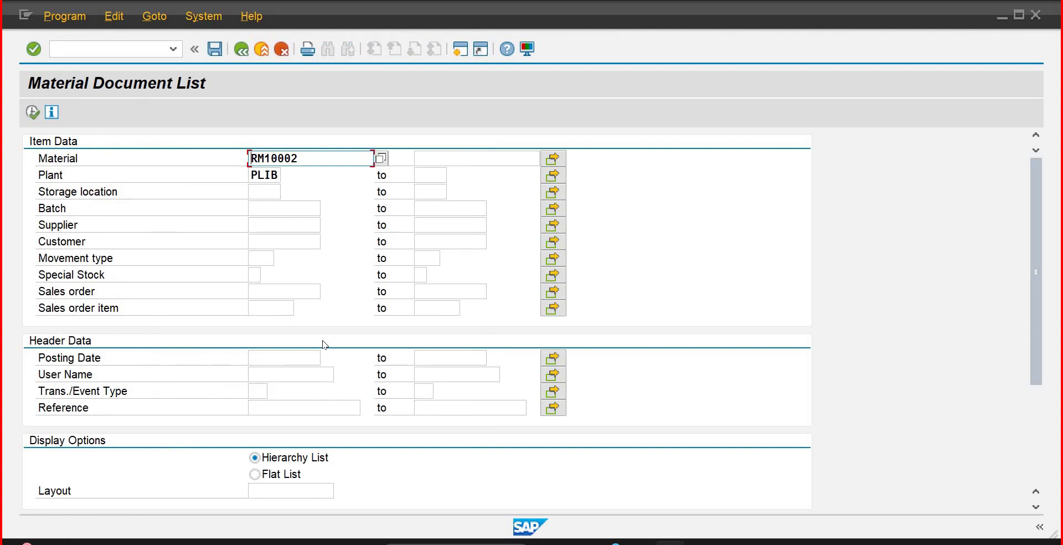
{"action": "double_click", "coordinate": [262, 161]}
{"action": "key", "text": "Delete"}
{"action": "left_click", "coordinate": [31, 114]}
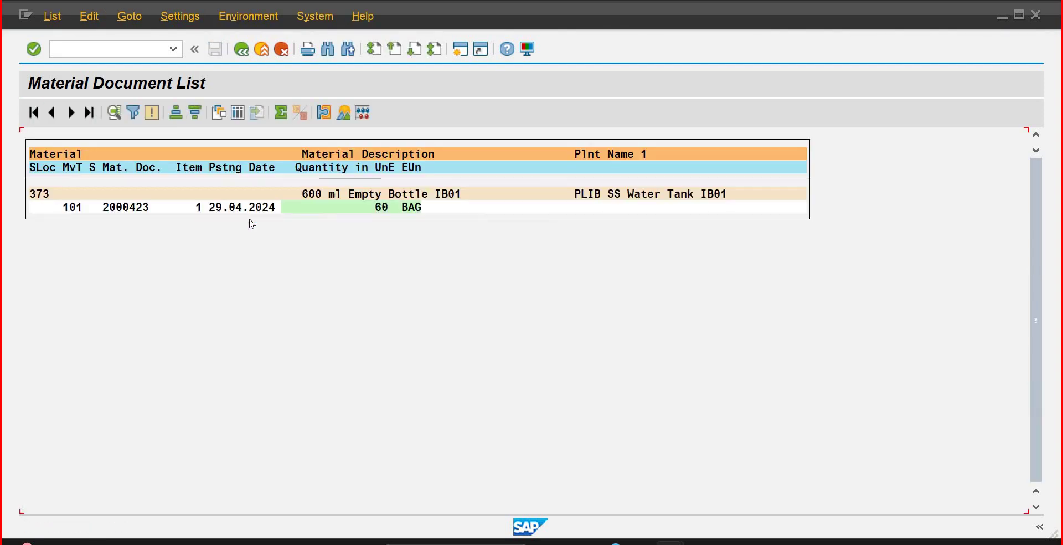
{"action": "double_click", "coordinate": [131, 210]}
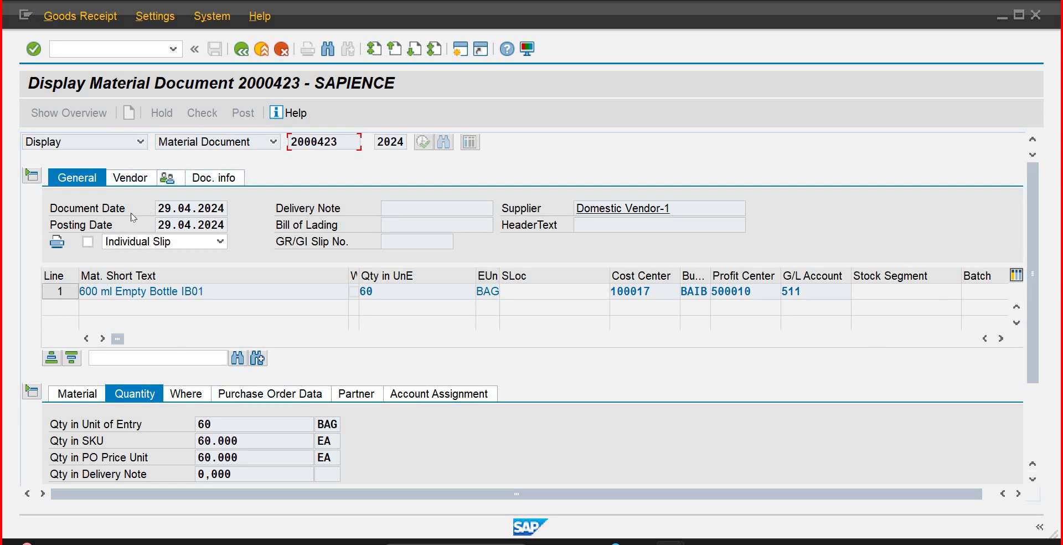
Step: Review the Vendor, Employee and Doc. info tabs of material document 2000423
{"action": "left_click", "coordinate": [129, 182]}
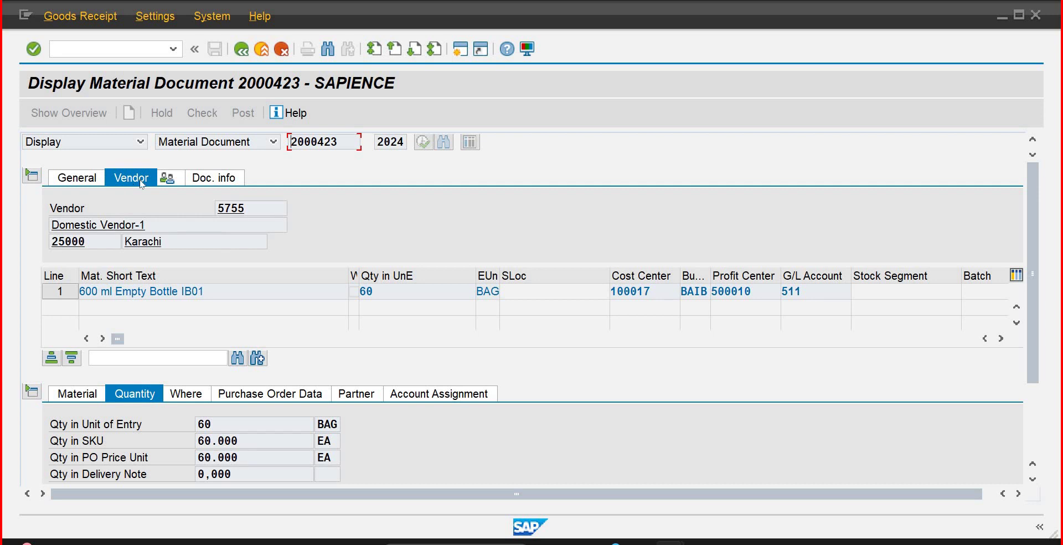
{"action": "left_click", "coordinate": [176, 181]}
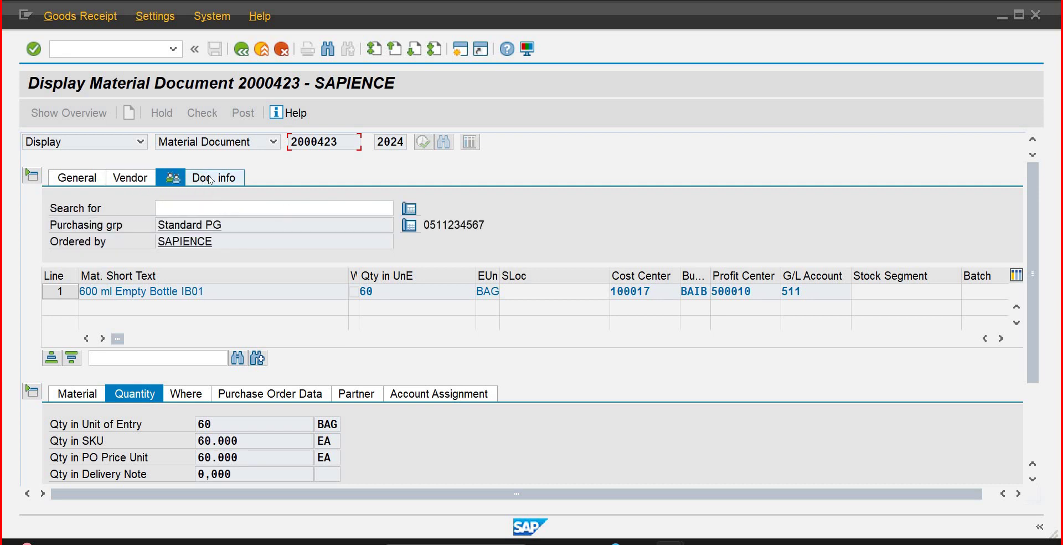
{"action": "left_click", "coordinate": [210, 184]}
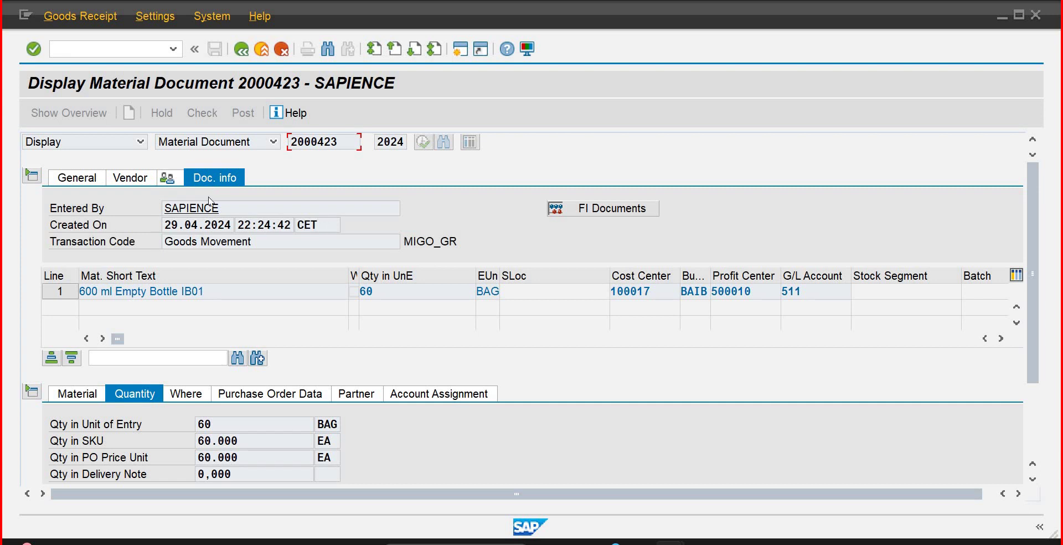
Step: Check FI Documents for 2000423, finding no subsequent accounting document
{"action": "left_click", "coordinate": [594, 211]}
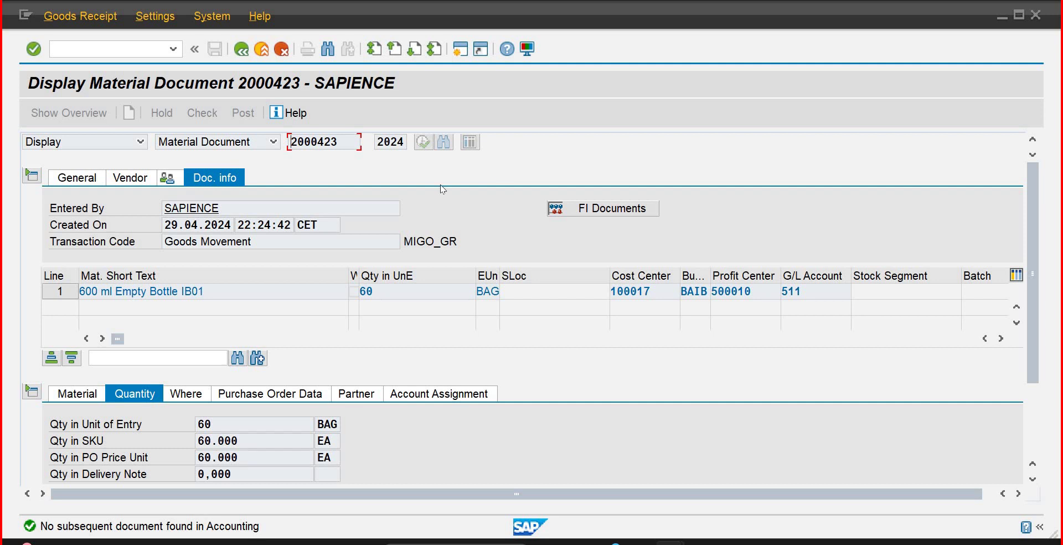
{"action": "left_click", "coordinate": [273, 143]}
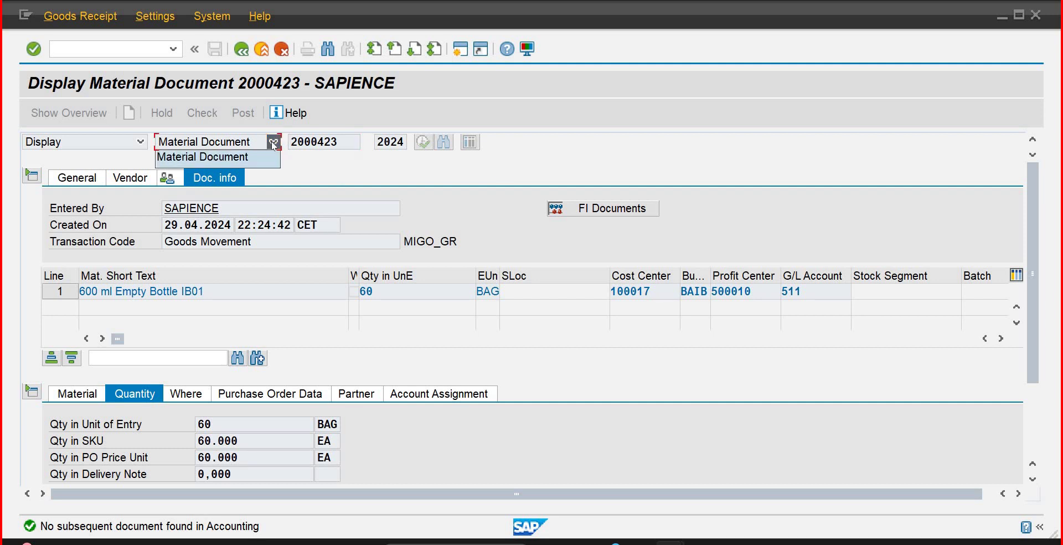
{"action": "left_click", "coordinate": [246, 163]}
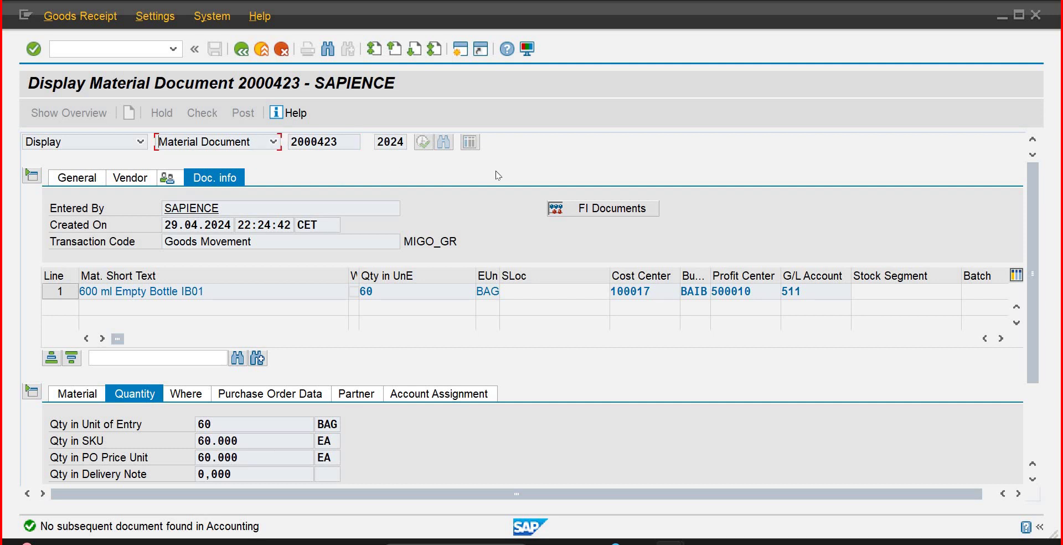
{"action": "left_click", "coordinate": [592, 211]}
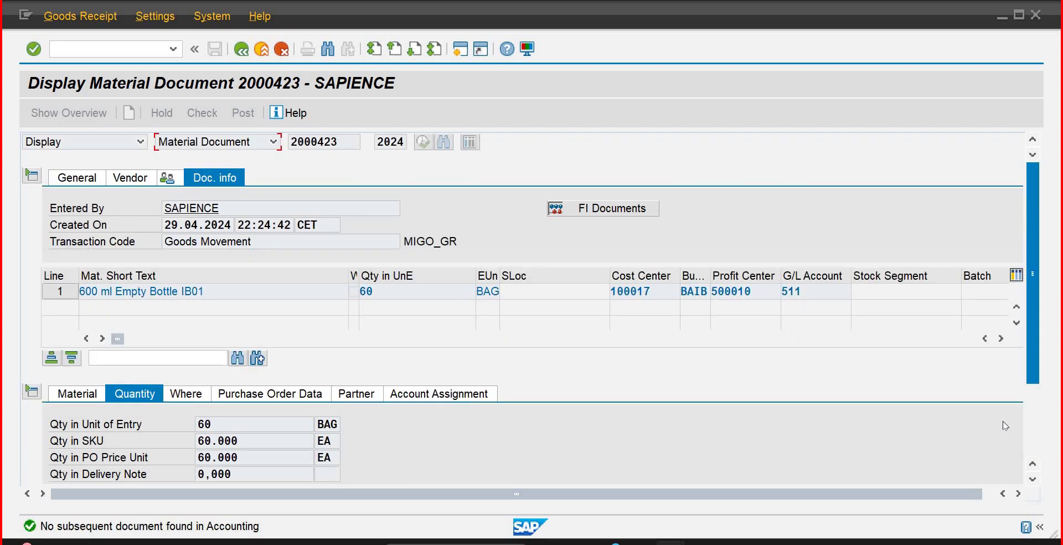
Step: Review the item's tabs, including Where and Partner for Domestic Vendor-1, and check for FI documents
{"action": "left_click", "coordinate": [234, 400]}
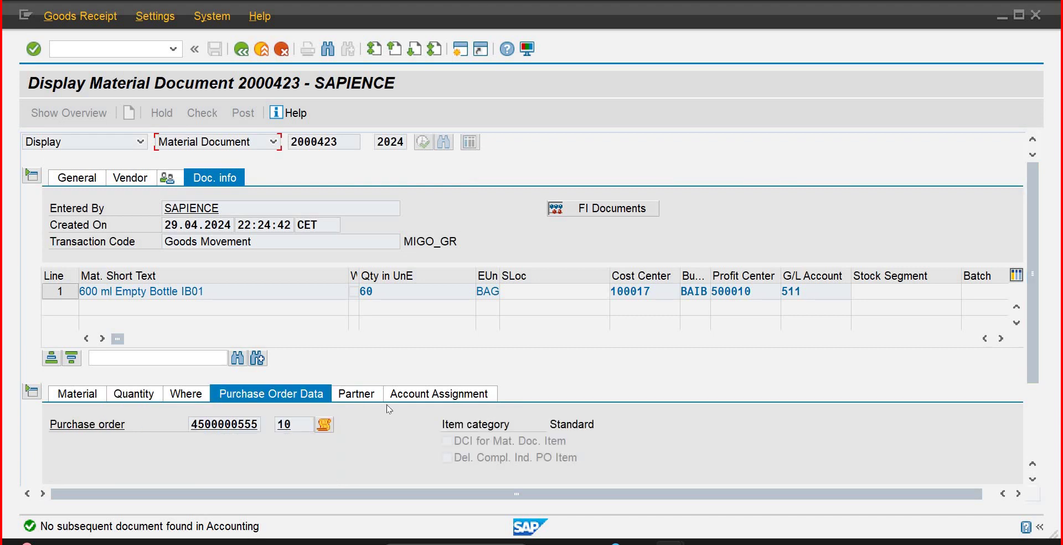
{"action": "left_click", "coordinate": [411, 396]}
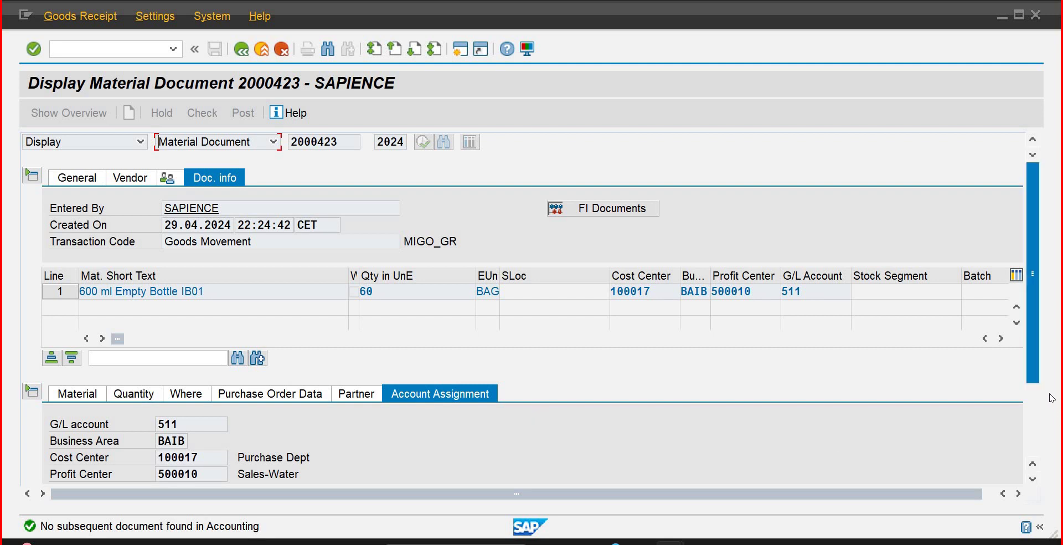
{"action": "scroll", "coordinate": [1033, 437], "scroll_direction": "down", "scroll_amount": 3}
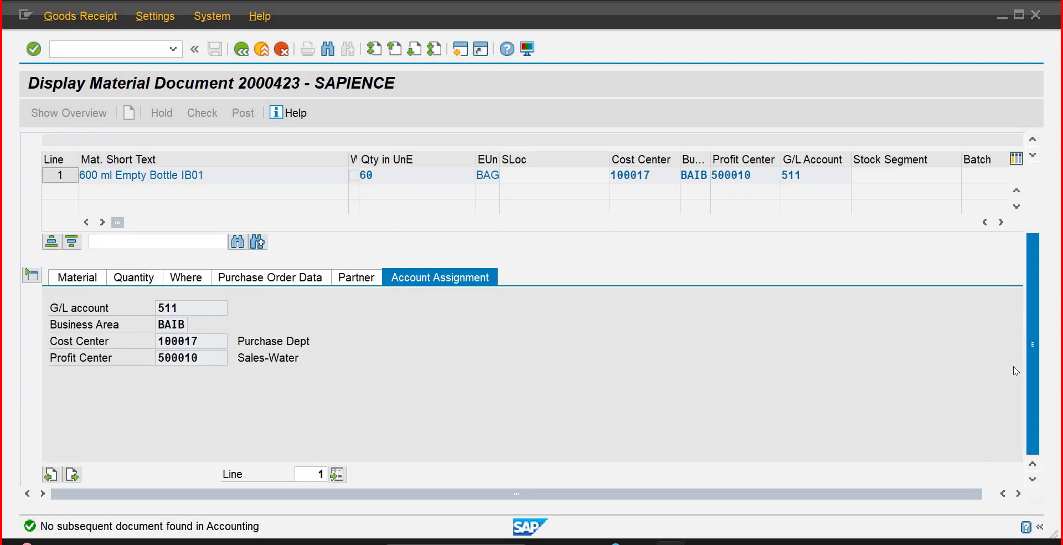
{"action": "scroll", "coordinate": [1006, 324], "scroll_direction": "up", "scroll_amount": 4}
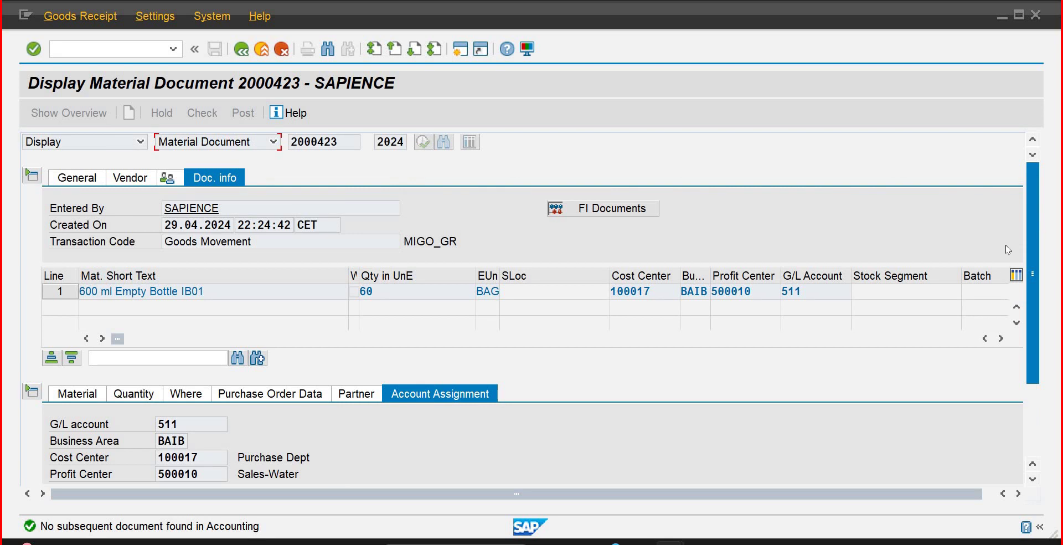
{"action": "scroll", "coordinate": [67, 382], "scroll_direction": "down", "scroll_amount": 1}
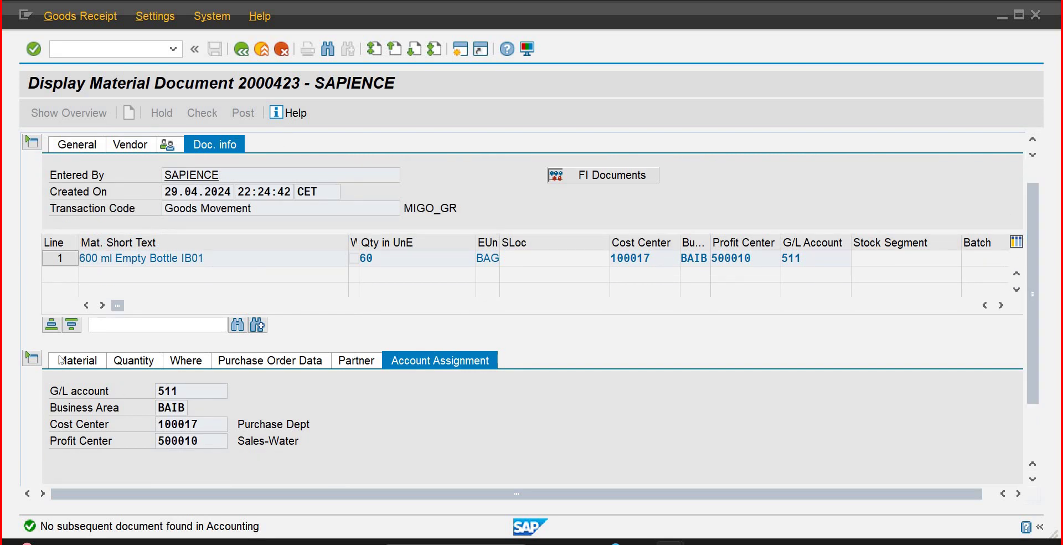
{"action": "left_click", "coordinate": [123, 360]}
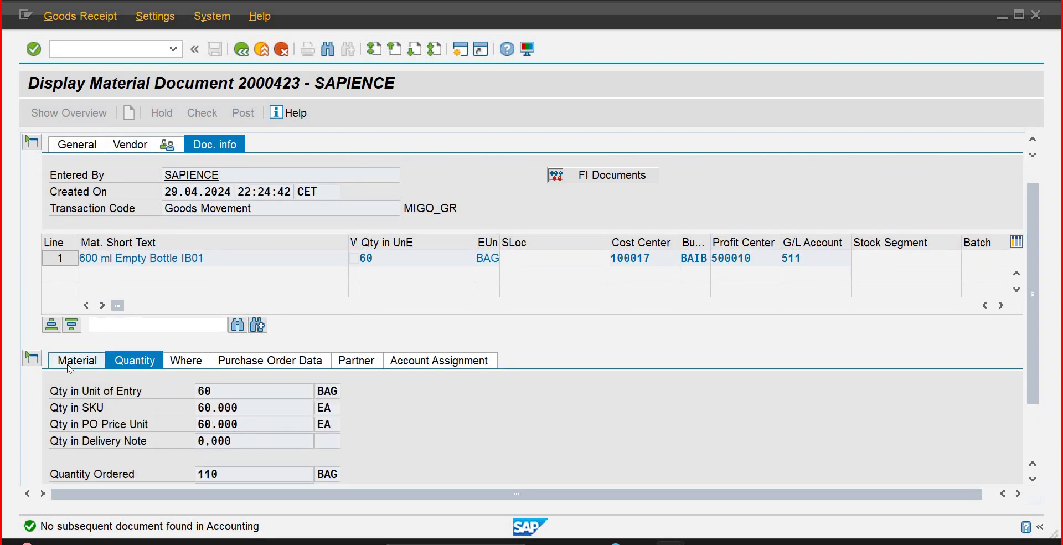
{"action": "left_click", "coordinate": [71, 365]}
{"action": "left_click", "coordinate": [186, 361]}
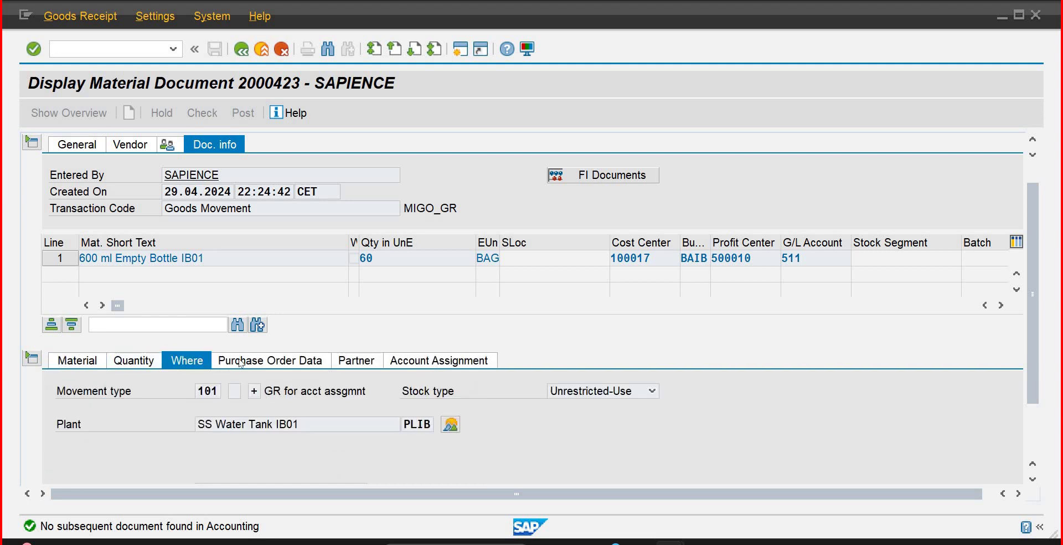
{"action": "left_click", "coordinate": [271, 361]}
{"action": "left_click", "coordinate": [361, 363]}
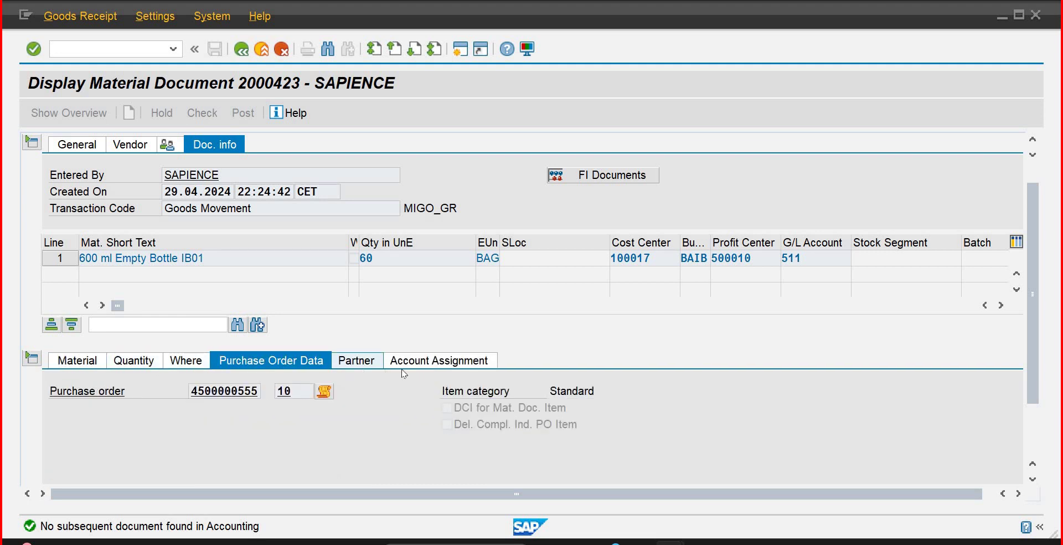
{"action": "left_click", "coordinate": [579, 177]}
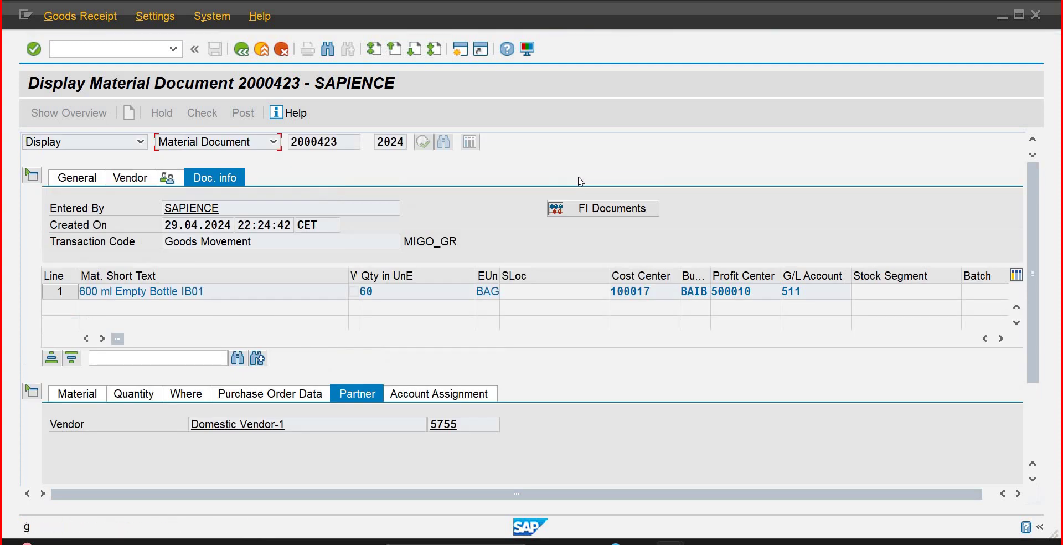
Step: Browse the header menus, keep Material Document as the document type, and recheck FI documents
{"action": "left_click", "coordinate": [94, 22]}
{"action": "left_click", "coordinate": [211, 22]}
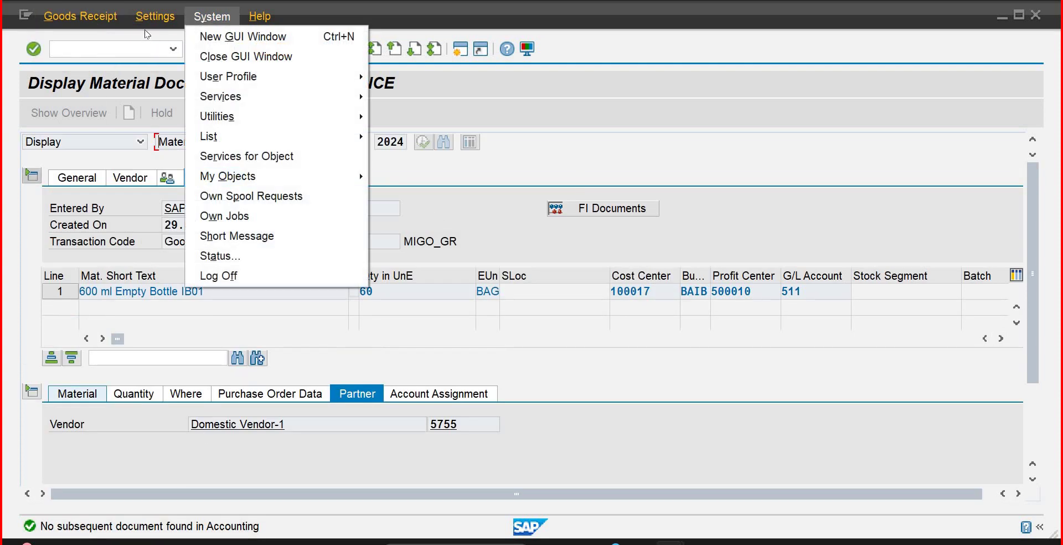
{"action": "mouse_move", "coordinate": [156, 22]}
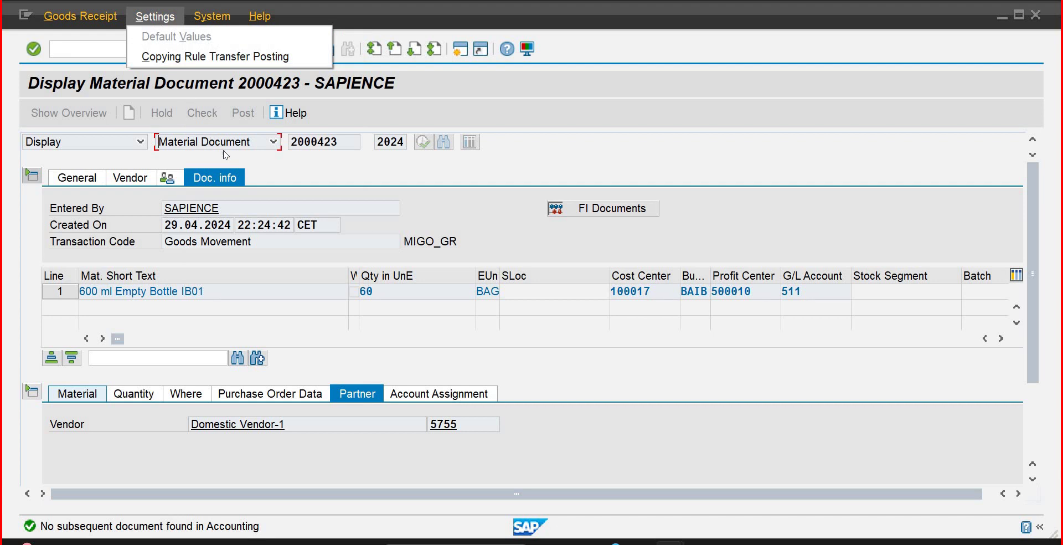
{"action": "left_click", "coordinate": [274, 179]}
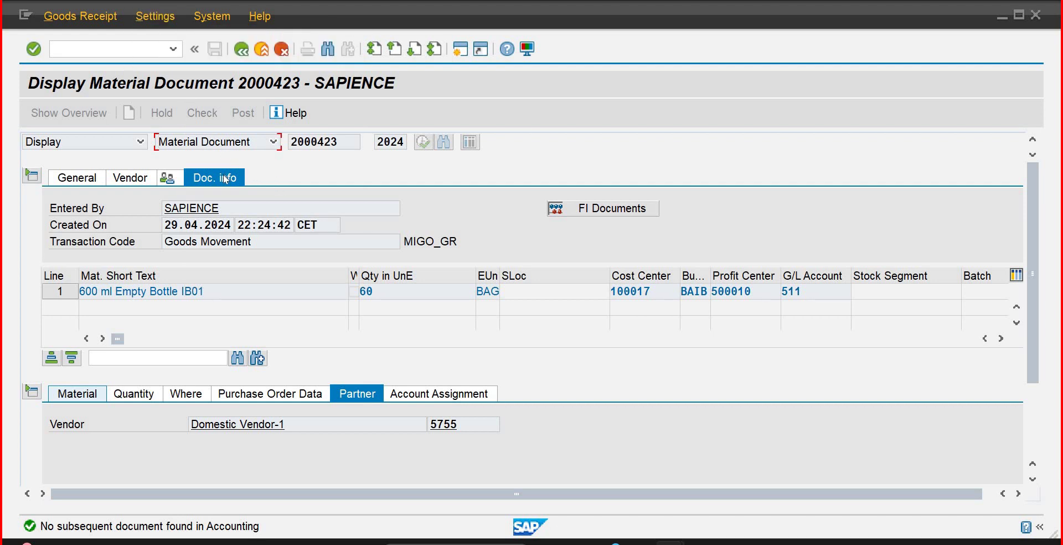
{"action": "left_click", "coordinate": [266, 148]}
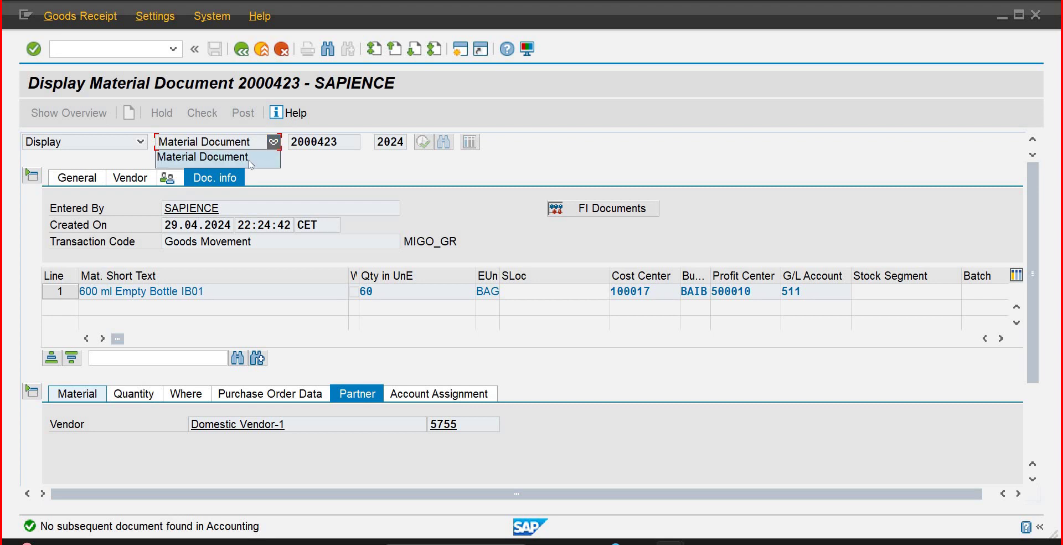
{"action": "left_click", "coordinate": [248, 161]}
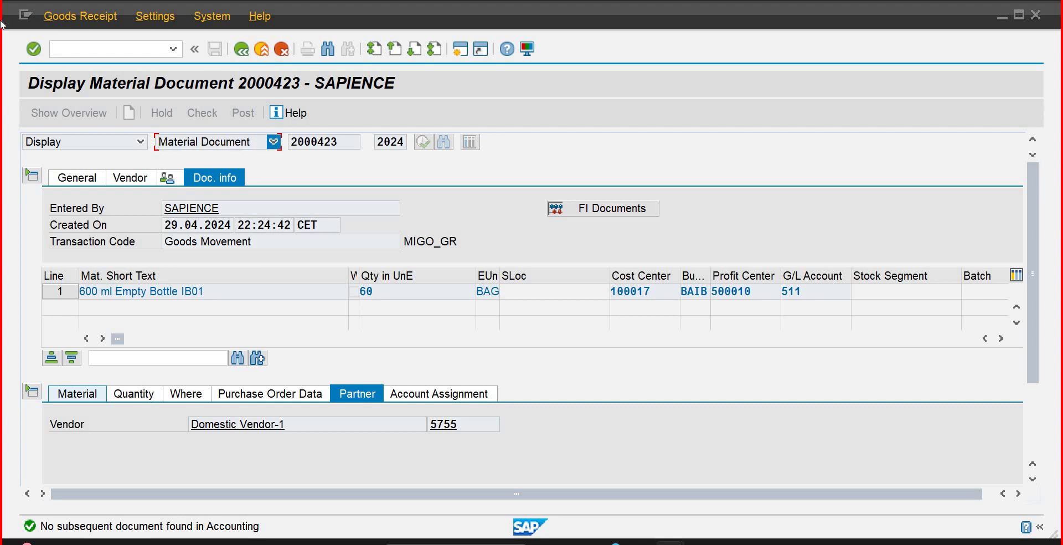
{"action": "left_click", "coordinate": [604, 207]}
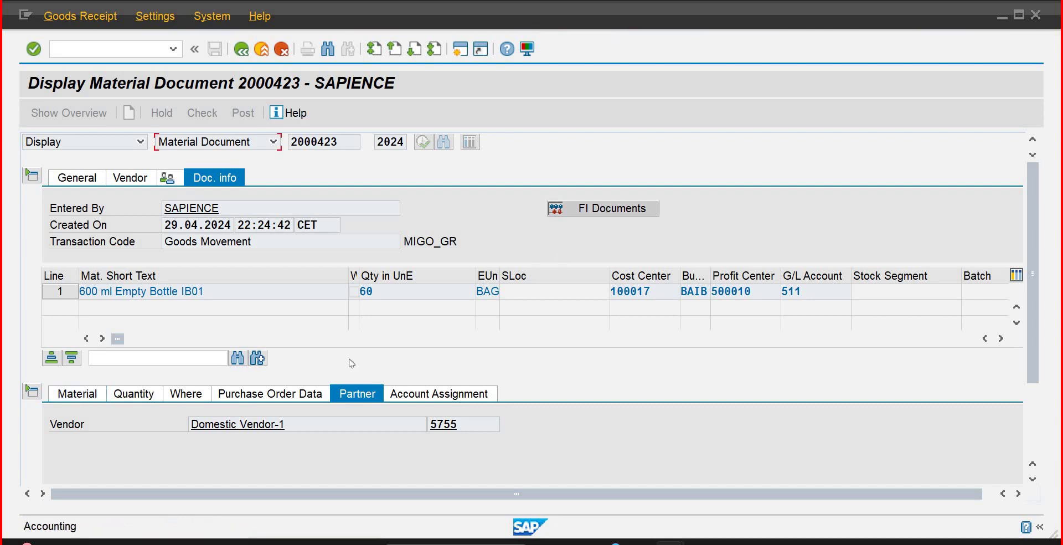
Step: Read the RW011 help on missing accounting documents, close it, and leave the document with /n
{"action": "double_click", "coordinate": [114, 523]}
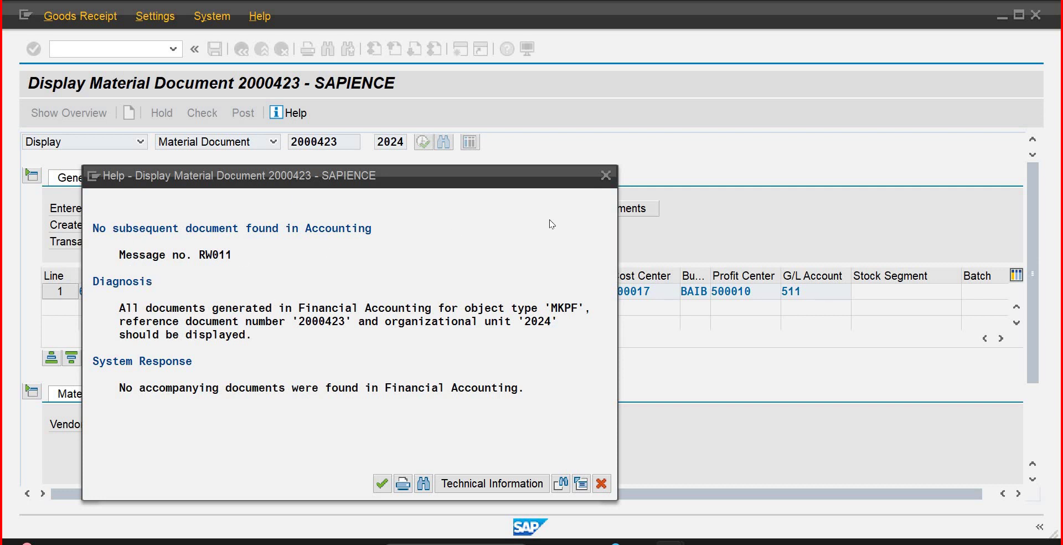
{"action": "left_click", "coordinate": [605, 176]}
{"action": "left_click", "coordinate": [104, 52]}
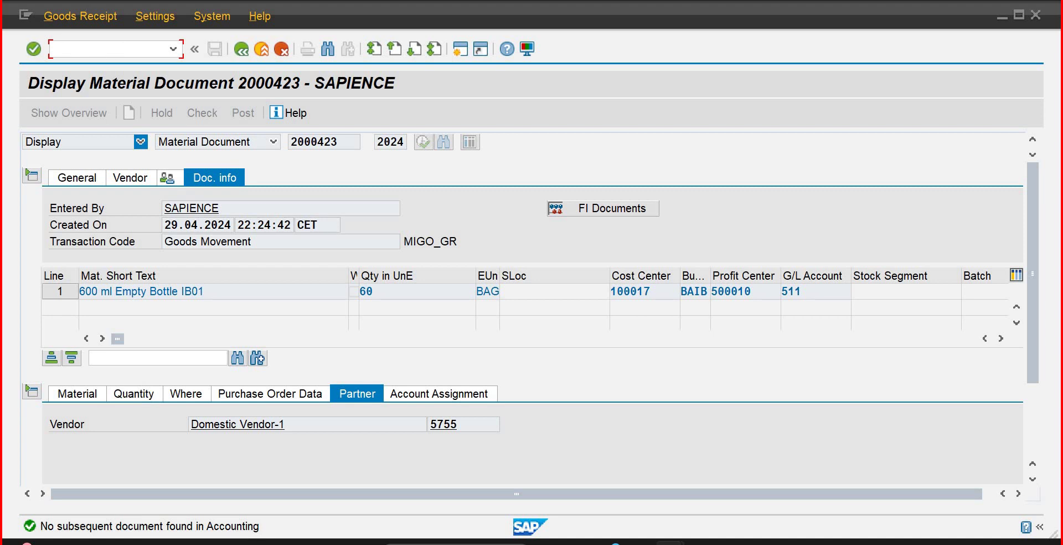
{"action": "left_click", "coordinate": [95, 50]}
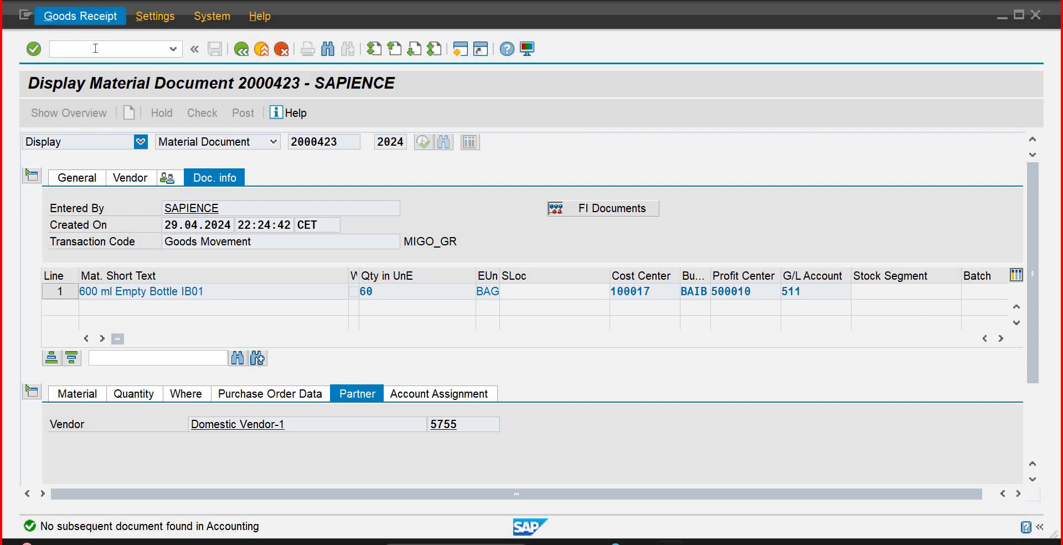
{"action": "type", "text": "/n"}
{"action": "key", "text": "Return"}
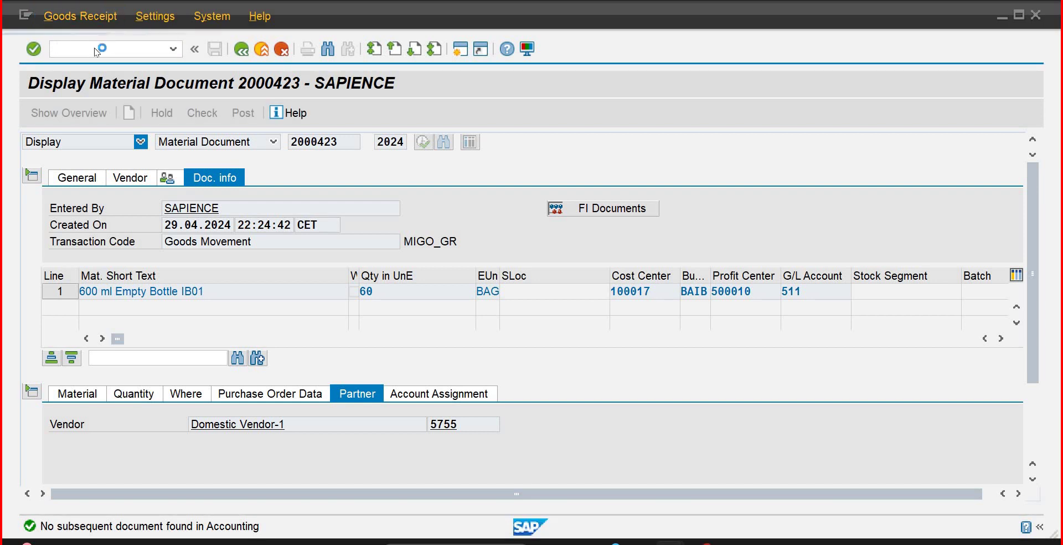
Step: Expand Materials Management > Purchasing > Master Data > Vendor > Purchasing and launch MK01 - Create
{"action": "left_click", "coordinate": [89, 52]}
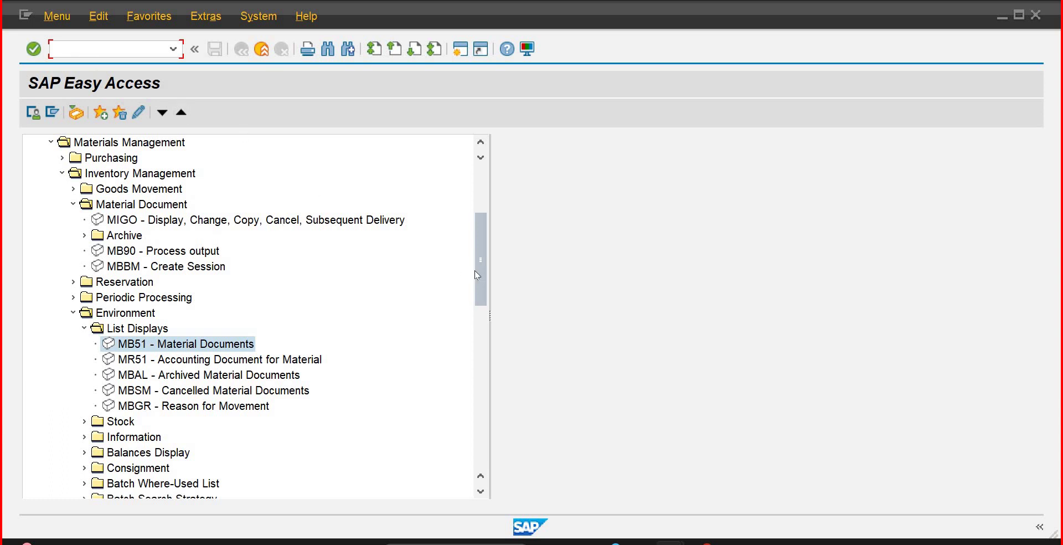
{"action": "left_click_drag", "start_coordinate": [486, 291], "coordinate": [488, 327]}
{"action": "scroll", "coordinate": [488, 327], "scroll_direction": "down", "scroll_amount": 2}
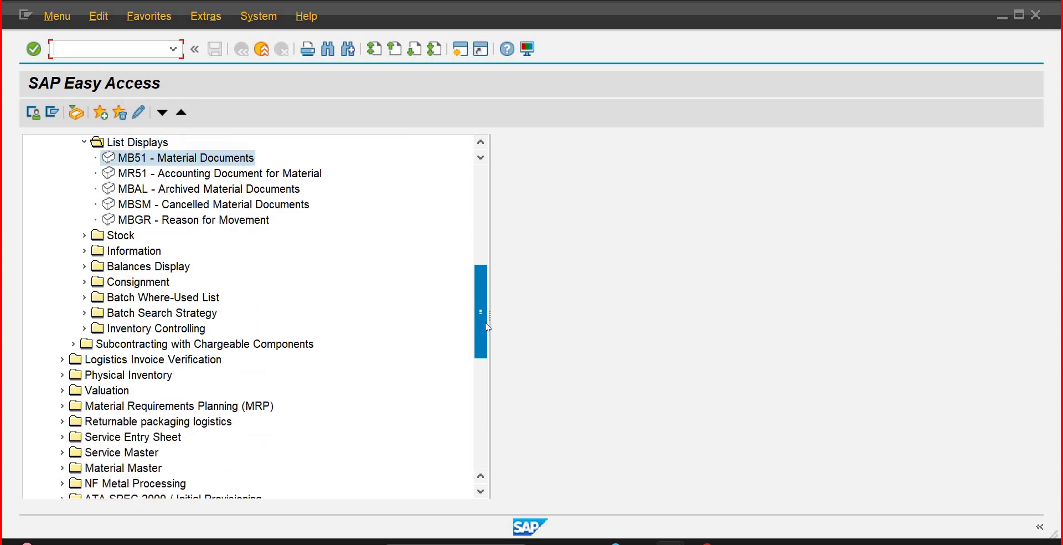
{"action": "mouse_move", "coordinate": [477, 326]}
{"action": "left_mouse_down"}
{"action": "mouse_move", "coordinate": [477, 357]}
{"action": "mouse_move", "coordinate": [477, 335]}
{"action": "left_mouse_up"}
{"action": "scroll", "coordinate": [450, 197], "scroll_direction": "up", "scroll_amount": 5}
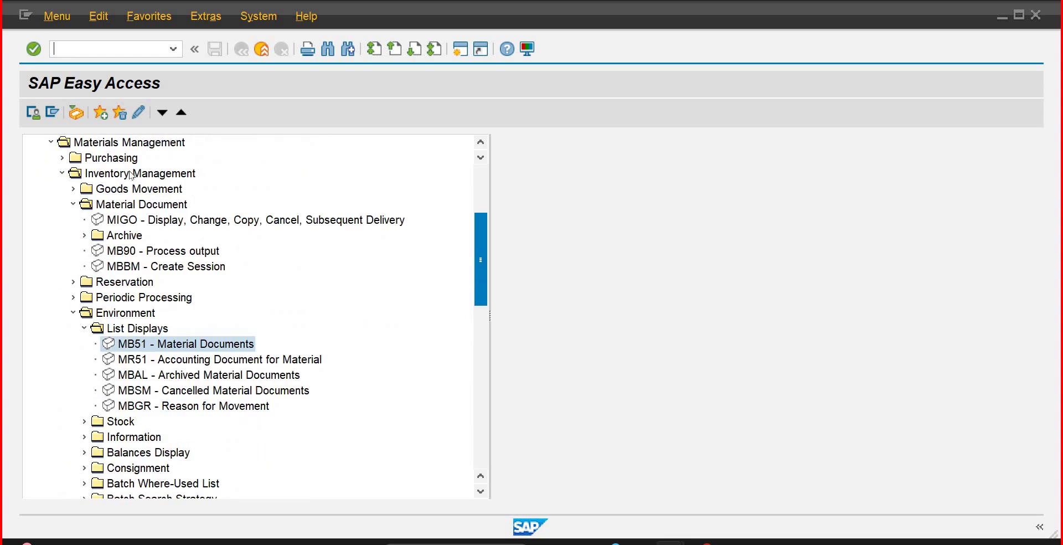
{"action": "left_click", "coordinate": [63, 159]}
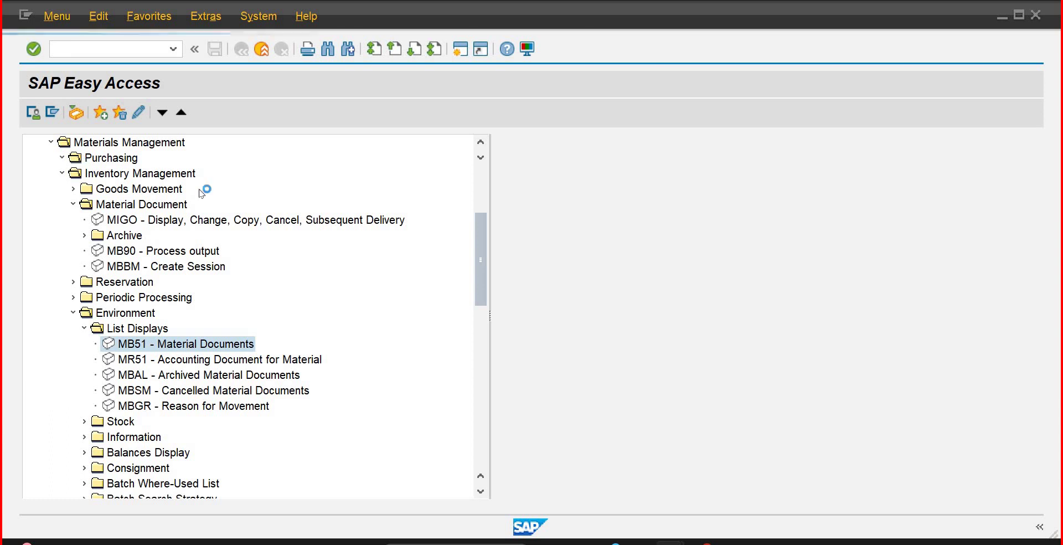
{"action": "left_click", "coordinate": [109, 144]}
{"action": "key", "text": "Down"}
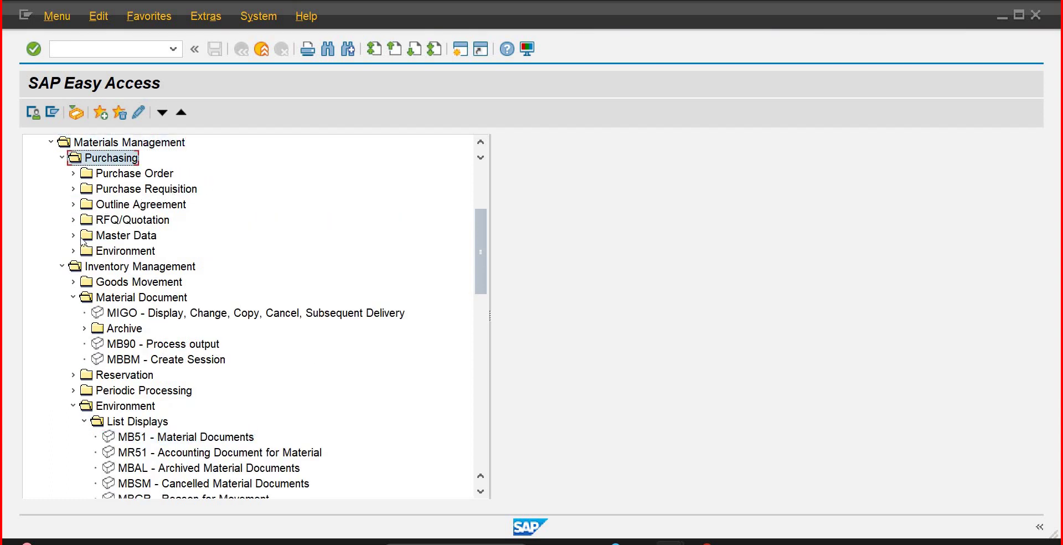
{"action": "left_click", "coordinate": [83, 238]}
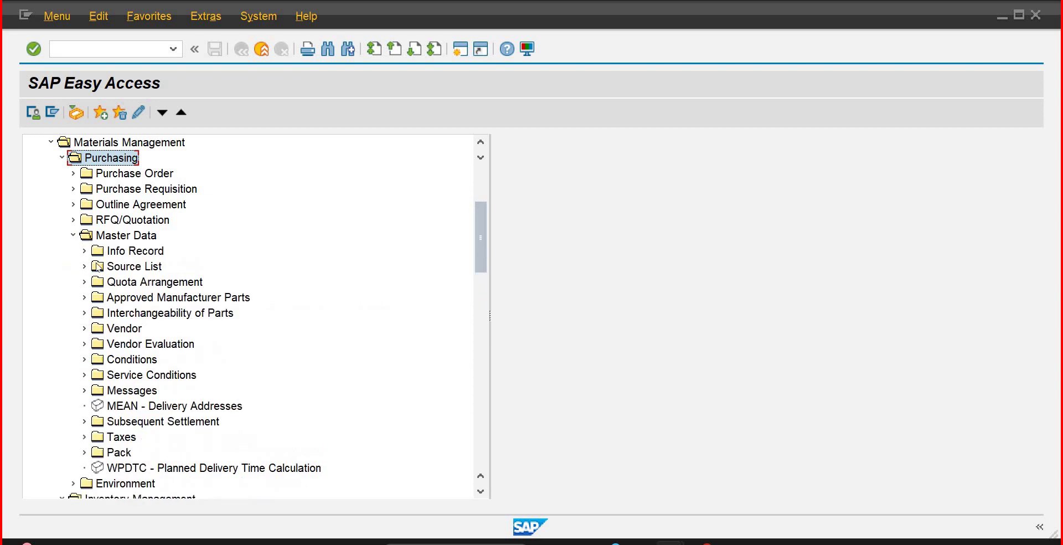
{"action": "left_click", "coordinate": [96, 331]}
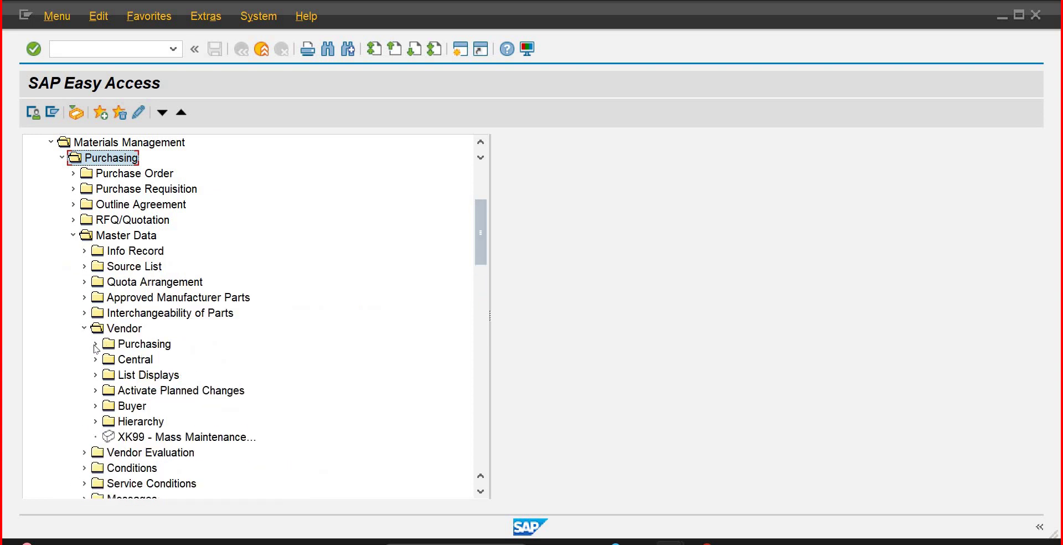
{"action": "left_click", "coordinate": [96, 346]}
{"action": "key", "text": "Down"}
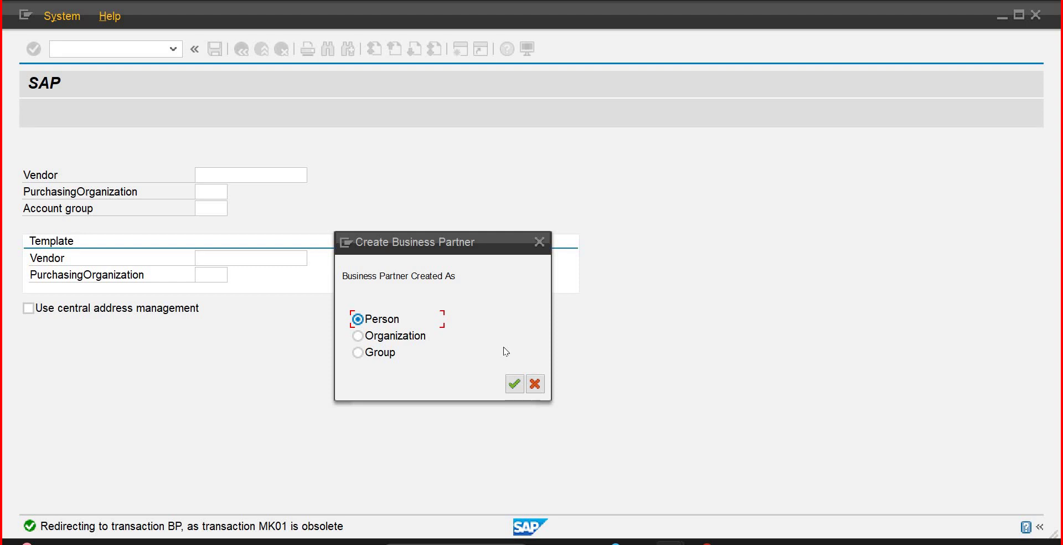
Step: Choose Organization as the new business partner type and confirm
{"action": "left_click", "coordinate": [399, 337]}
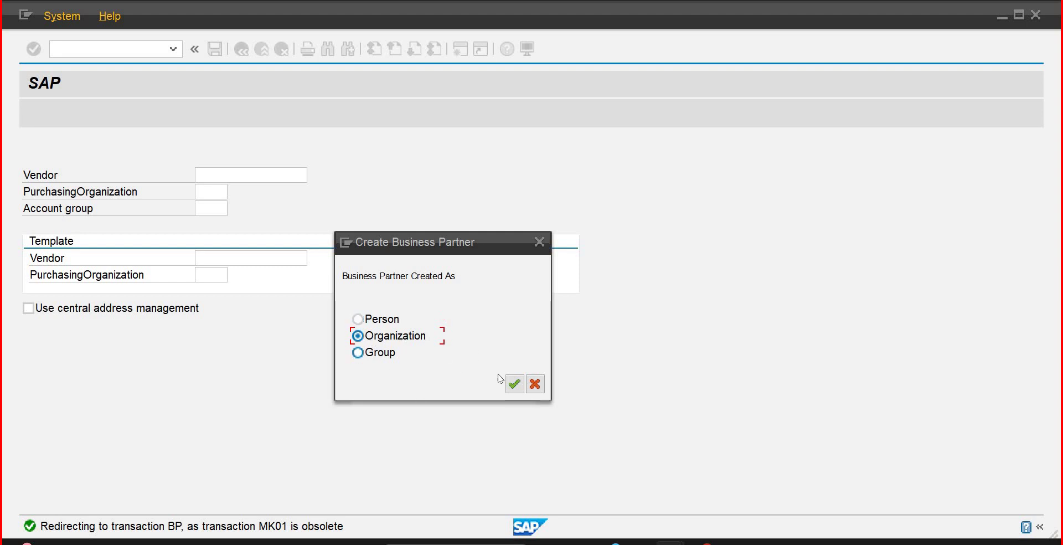
{"action": "left_click", "coordinate": [513, 384]}
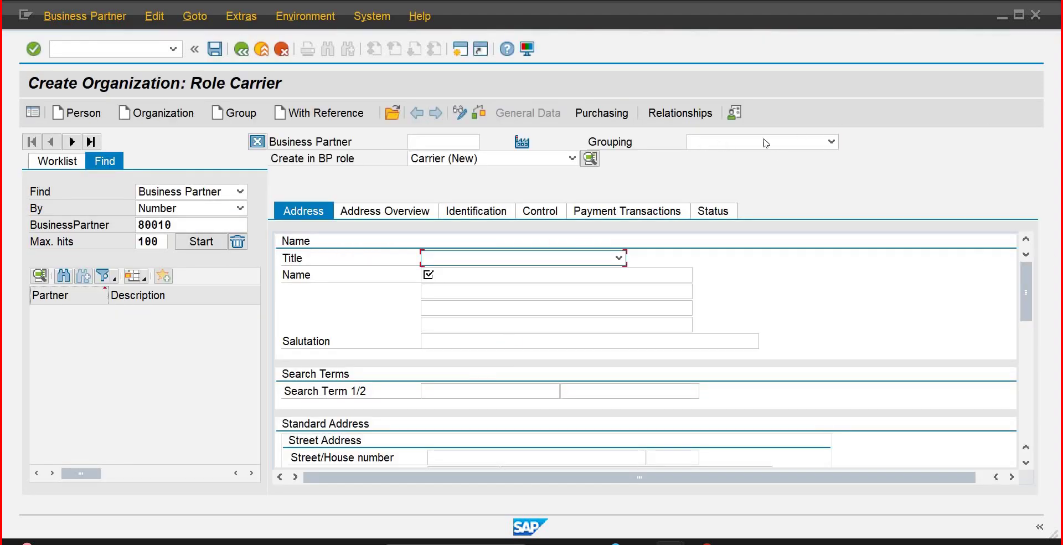
Step: Browse the grouping list, trying R100 BP Anand and then RAR1_BP
{"action": "left_click", "coordinate": [831, 143]}
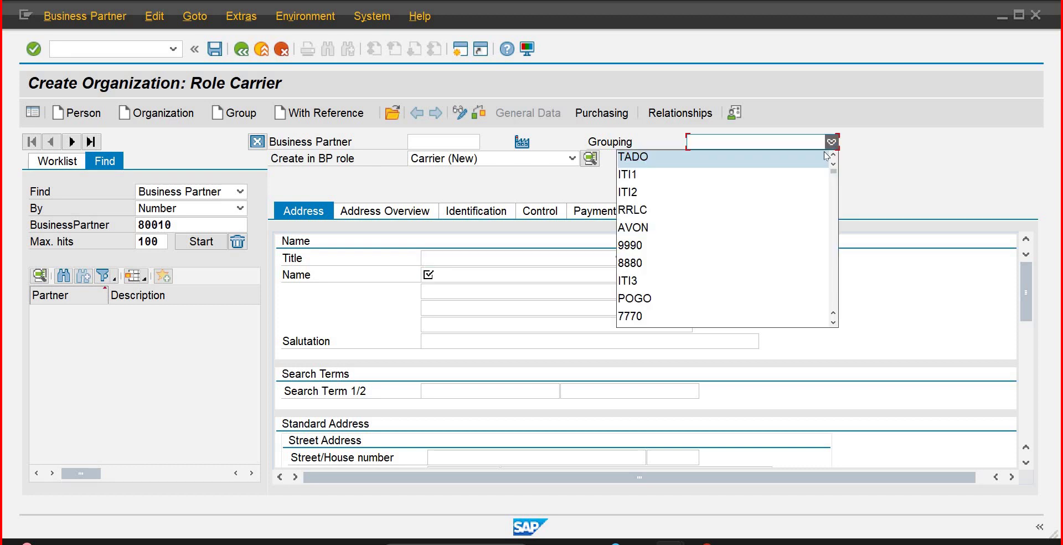
{"action": "scroll", "coordinate": [810, 244], "scroll_direction": "down", "scroll_amount": 10}
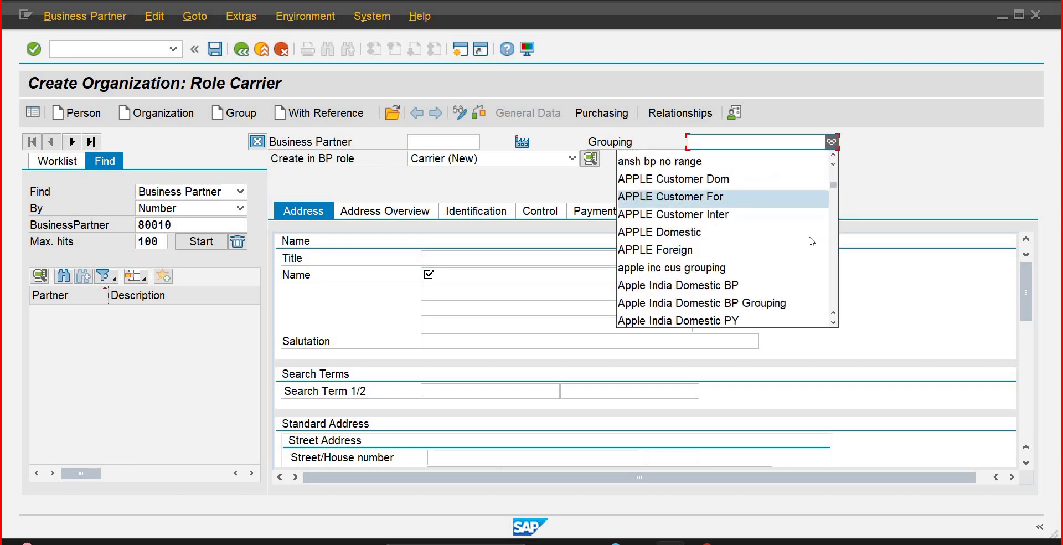
{"action": "scroll", "coordinate": [810, 239], "scroll_direction": "down", "scroll_amount": 8}
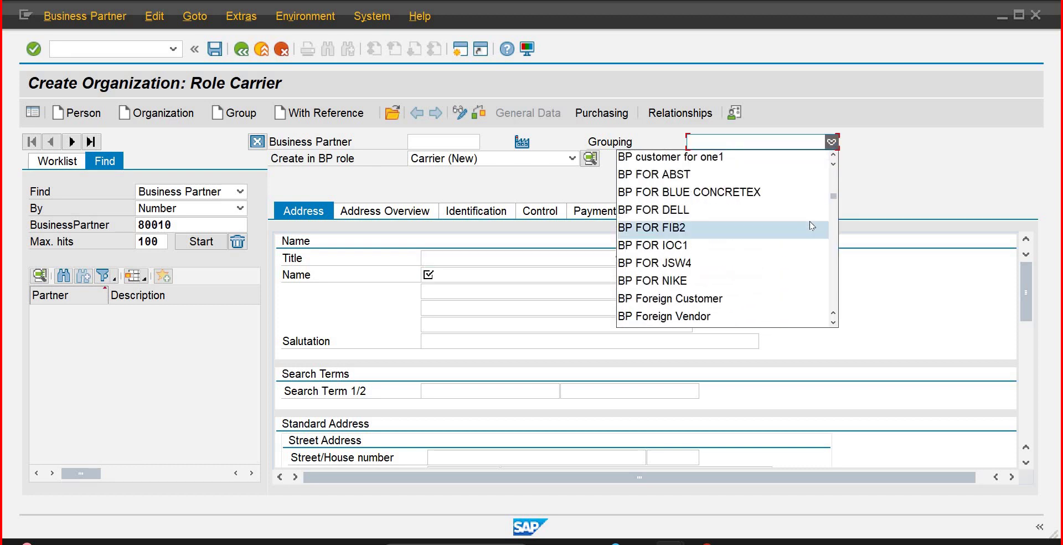
{"action": "scroll", "coordinate": [810, 225], "scroll_direction": "down", "scroll_amount": 3}
{"action": "scroll", "coordinate": [809, 227], "scroll_direction": "down", "scroll_amount": 3}
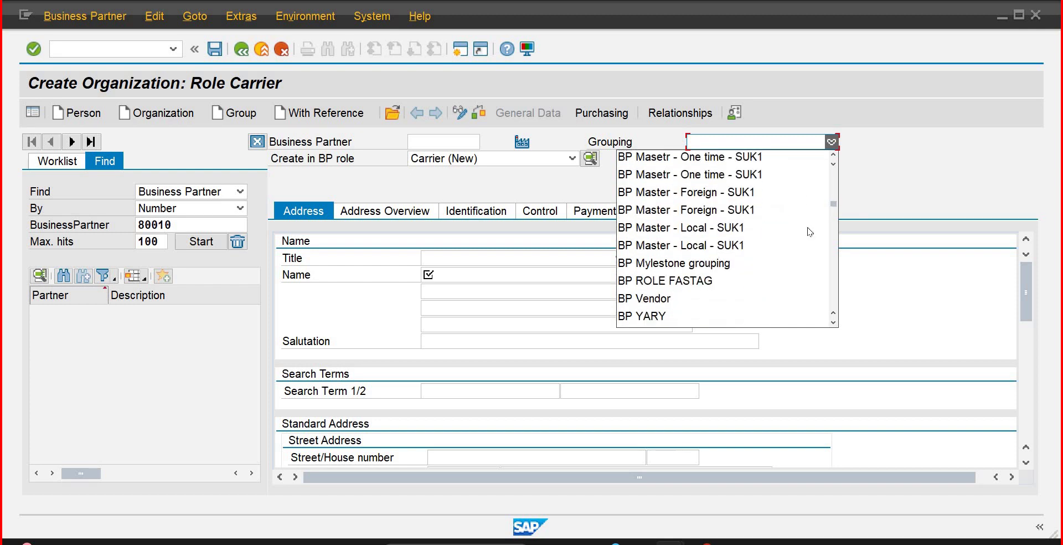
{"action": "scroll", "coordinate": [809, 230], "scroll_direction": "down", "scroll_amount": 3}
{"action": "scroll", "coordinate": [809, 231], "scroll_direction": "down", "scroll_amount": 9}
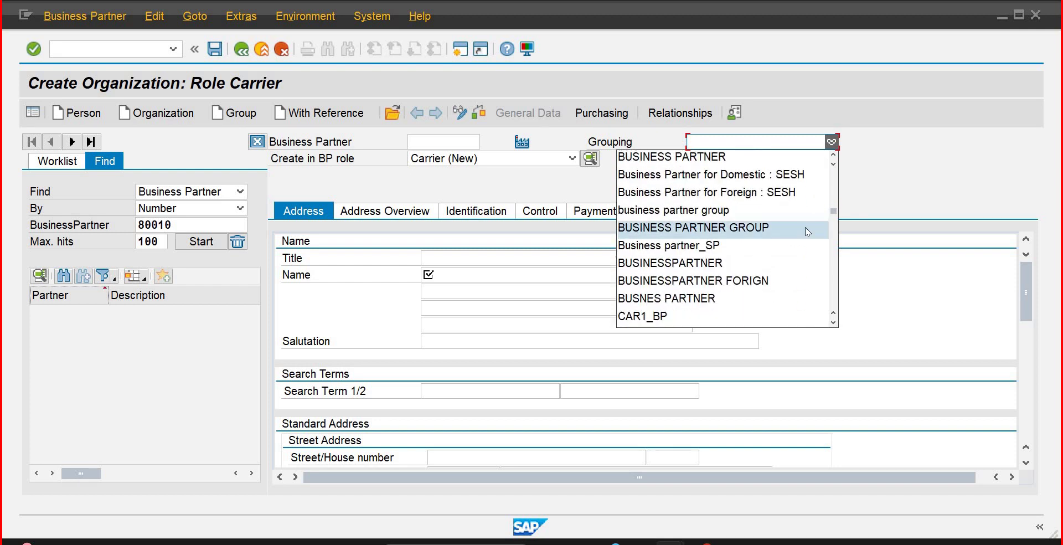
{"action": "scroll", "coordinate": [808, 232], "scroll_direction": "down", "scroll_amount": 3}
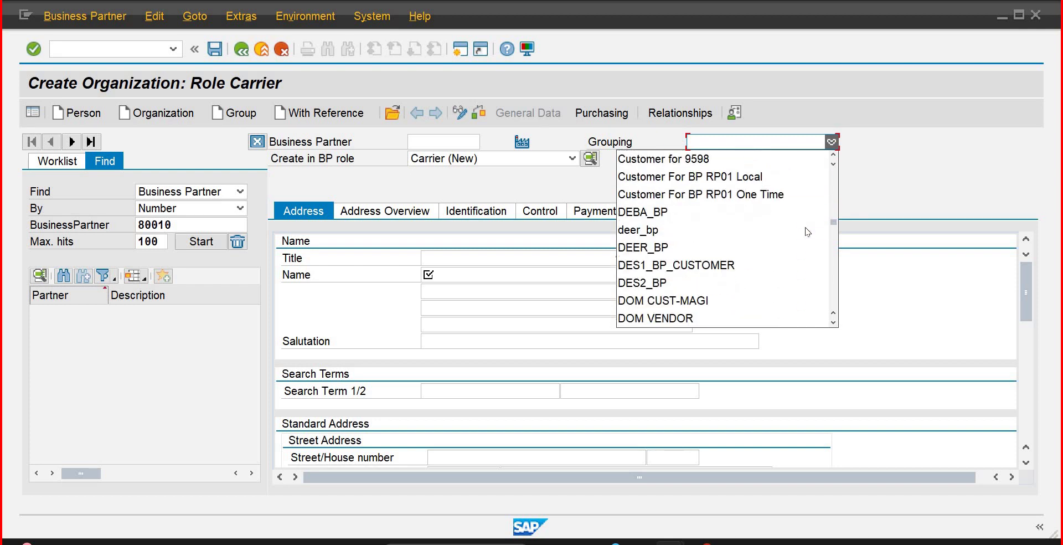
{"action": "scroll", "coordinate": [814, 268], "scroll_direction": "down", "scroll_amount": 3}
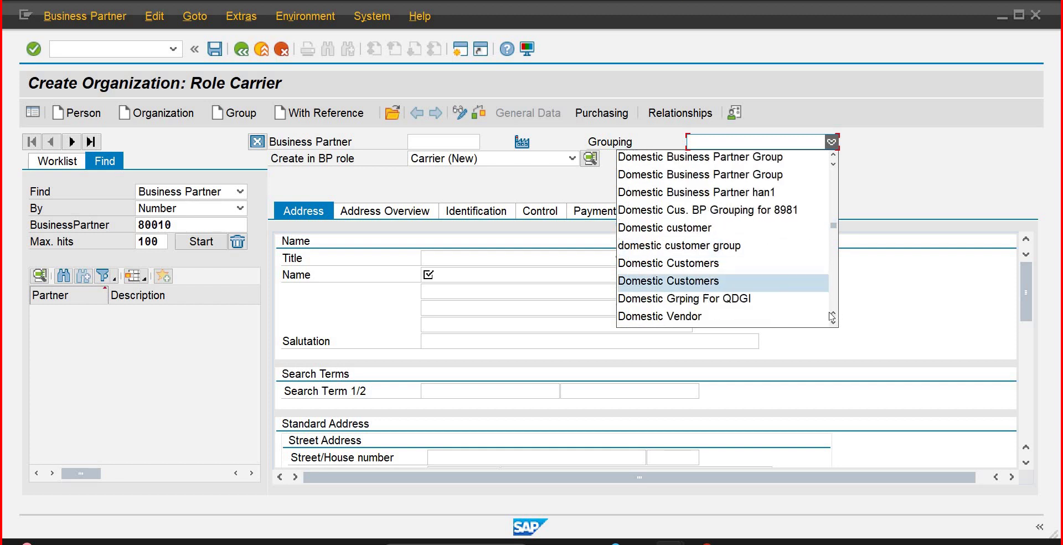
{"action": "scroll", "coordinate": [835, 324], "scroll_direction": "down", "scroll_amount": 3}
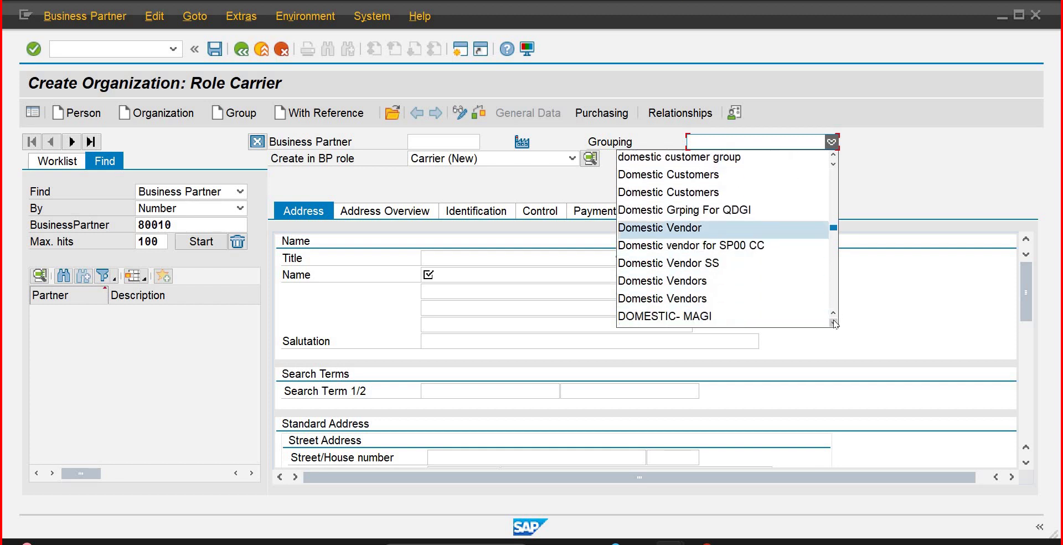
{"action": "left_click", "coordinate": [834, 323]}
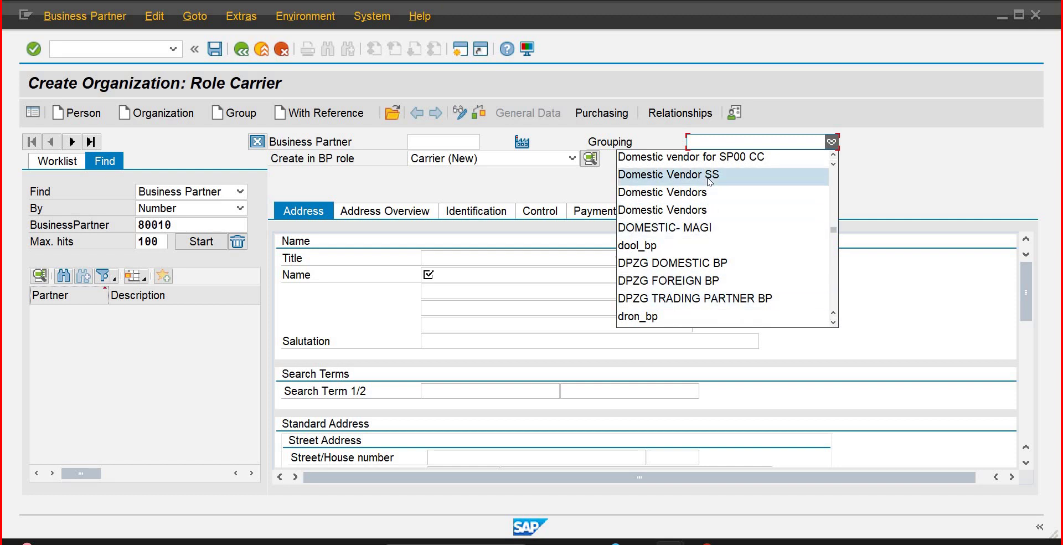
{"action": "left_click", "coordinate": [833, 324]}
{"action": "left_click", "coordinate": [833, 324]}
{"action": "scroll", "coordinate": [833, 327], "scroll_direction": "down", "scroll_amount": 6}
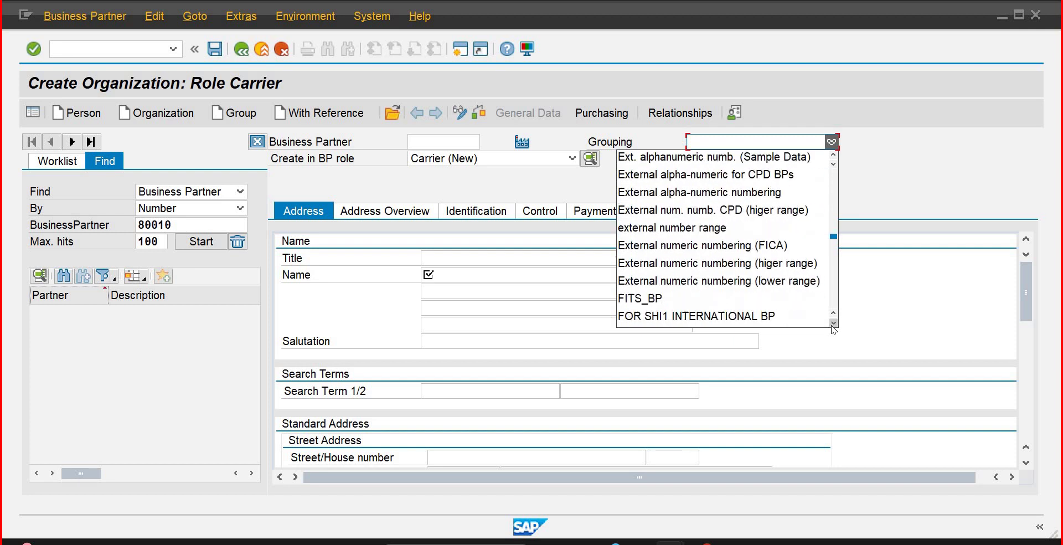
{"action": "scroll", "coordinate": [833, 328], "scroll_direction": "down", "scroll_amount": 10}
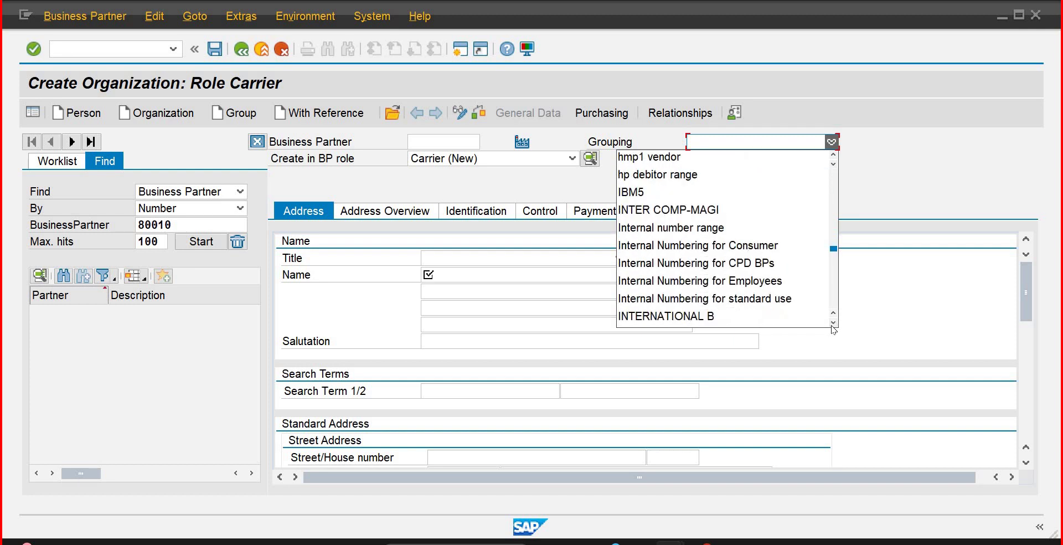
{"action": "scroll", "coordinate": [834, 328], "scroll_direction": "down", "scroll_amount": 5}
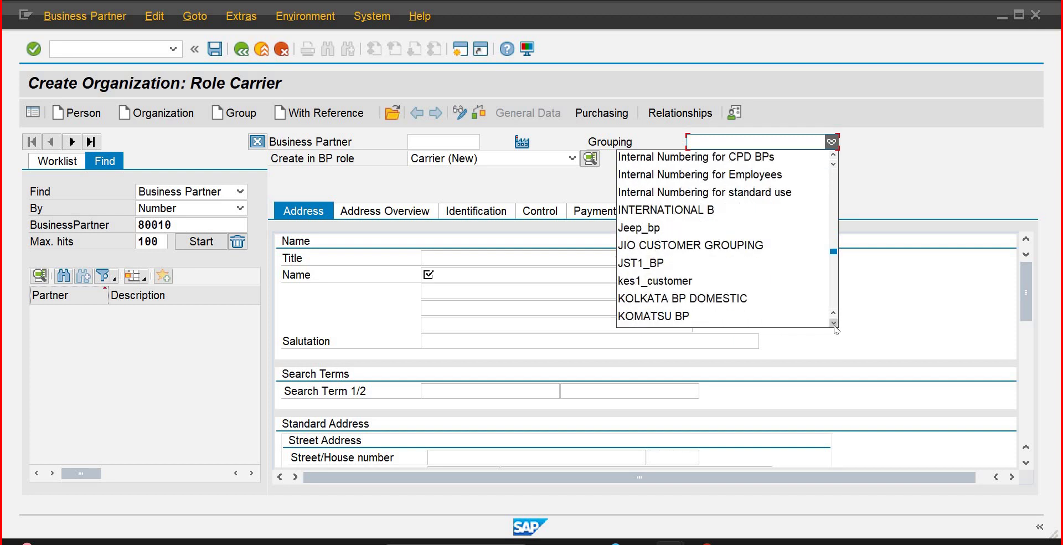
{"action": "scroll", "coordinate": [834, 327], "scroll_direction": "down", "scroll_amount": 10}
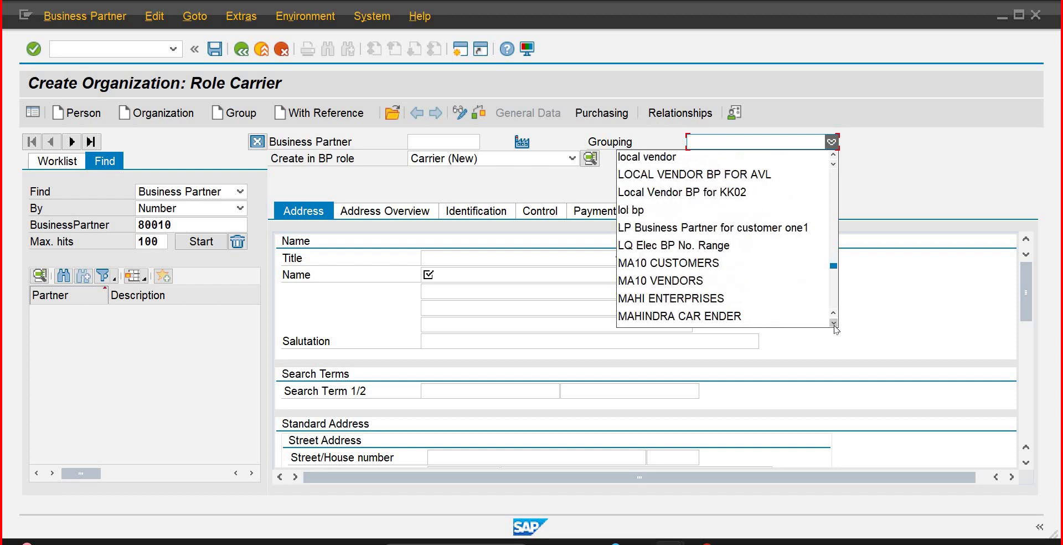
{"action": "scroll", "coordinate": [834, 328], "scroll_direction": "down", "scroll_amount": 8}
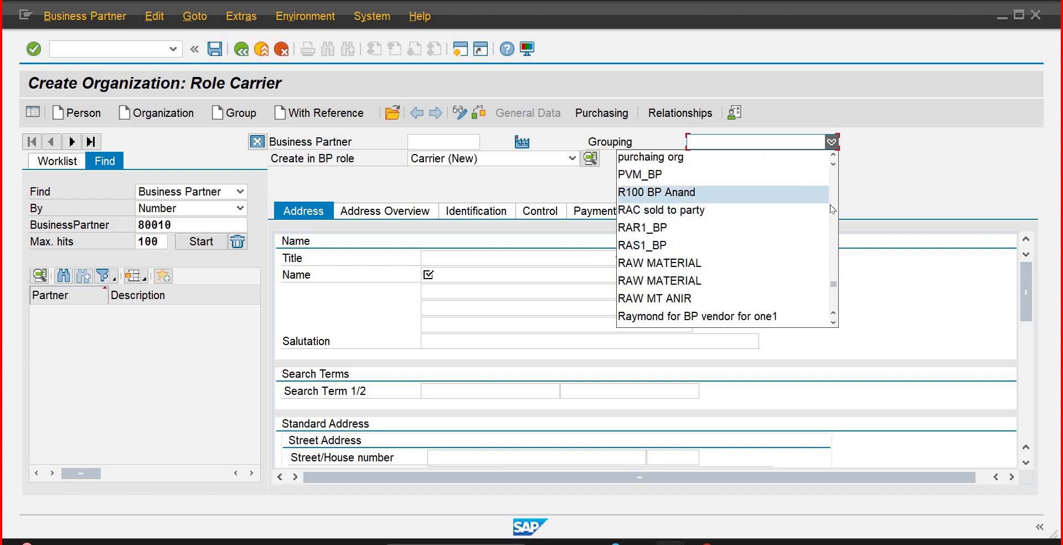
{"action": "scroll", "coordinate": [823, 216], "scroll_direction": "up", "scroll_amount": 3}
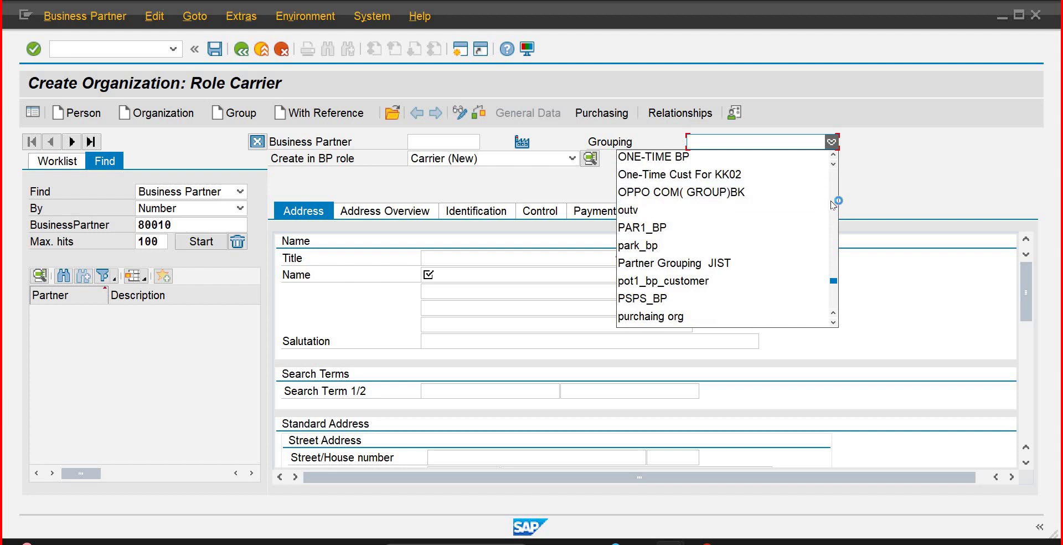
{"action": "left_click", "coordinate": [825, 140]}
{"action": "left_click", "coordinate": [831, 142]}
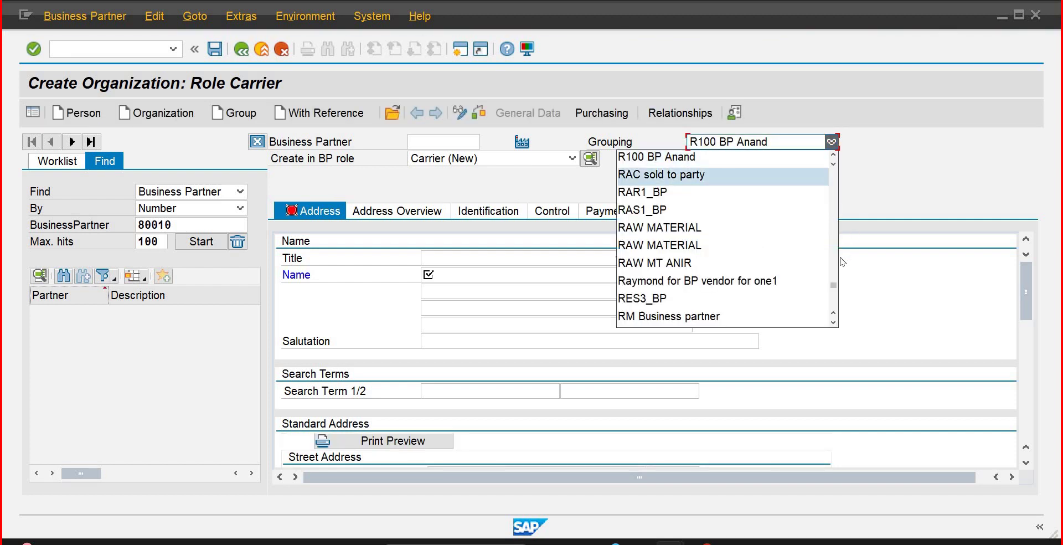
{"action": "scroll", "coordinate": [824, 169], "scroll_direction": "up", "scroll_amount": 4}
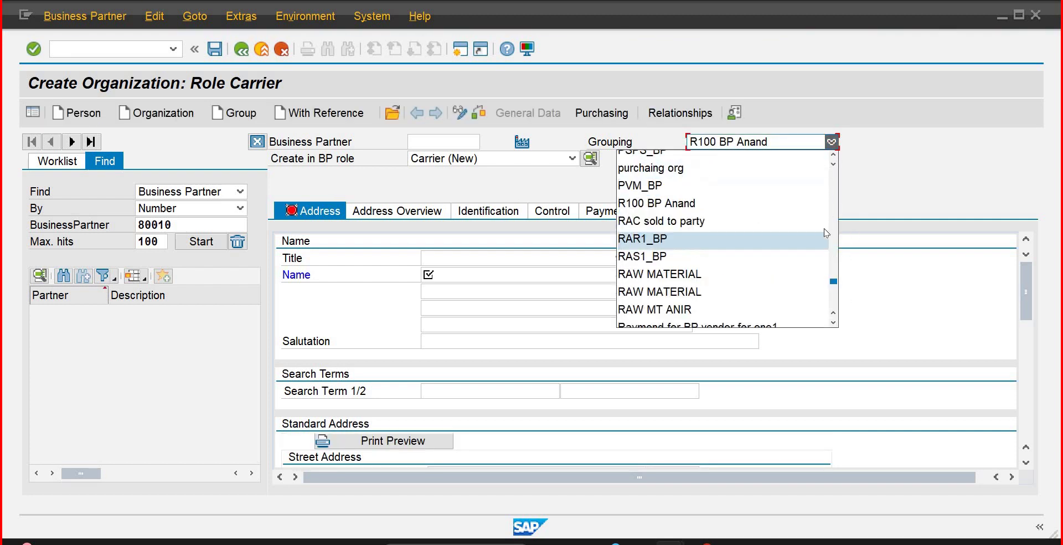
{"action": "left_click", "coordinate": [832, 142]}
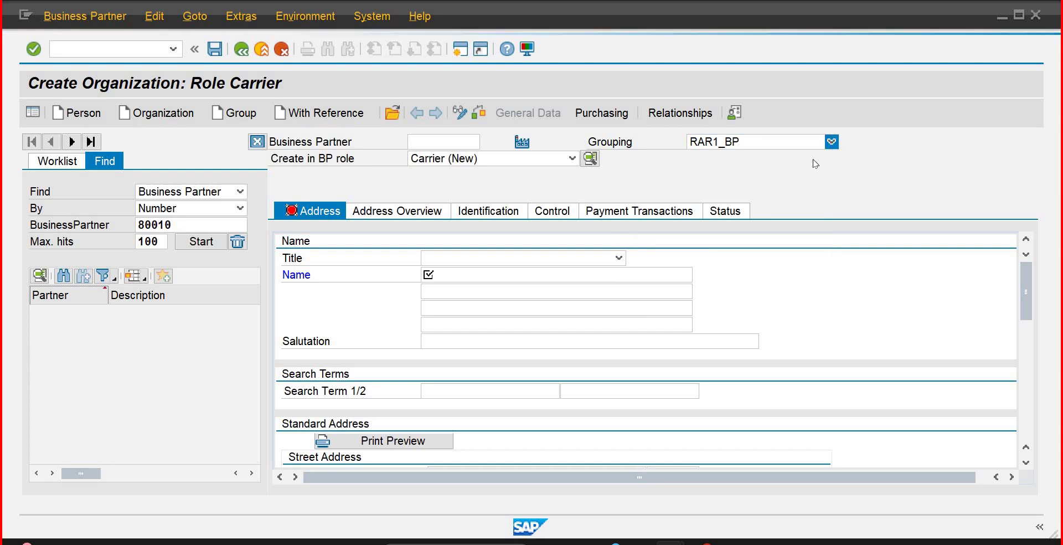
Step: Scroll back up the grouping list and select BB Domestic Business Vendor
{"action": "left_click", "coordinate": [831, 141]}
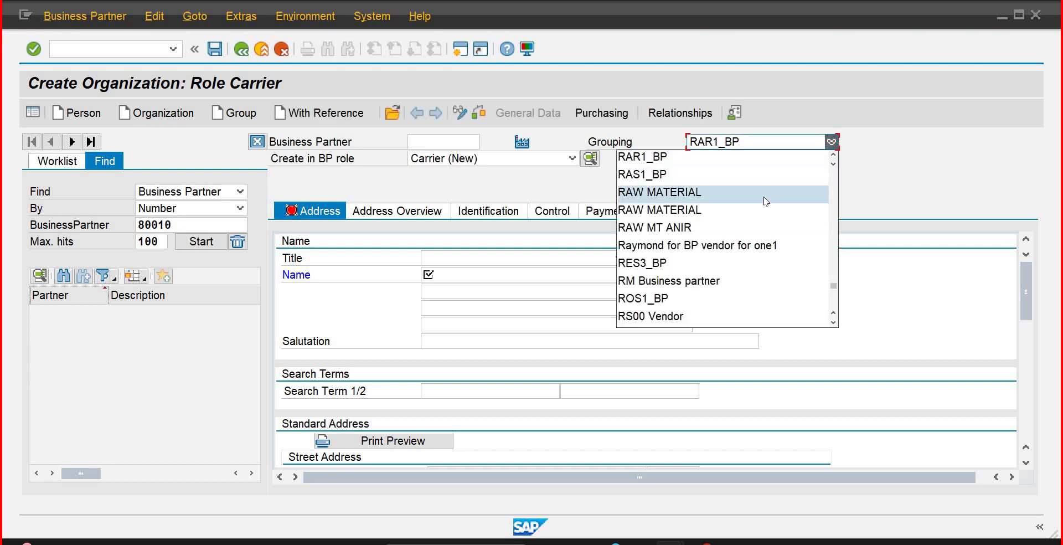
{"action": "scroll", "coordinate": [820, 194], "scroll_direction": "down", "scroll_amount": 10}
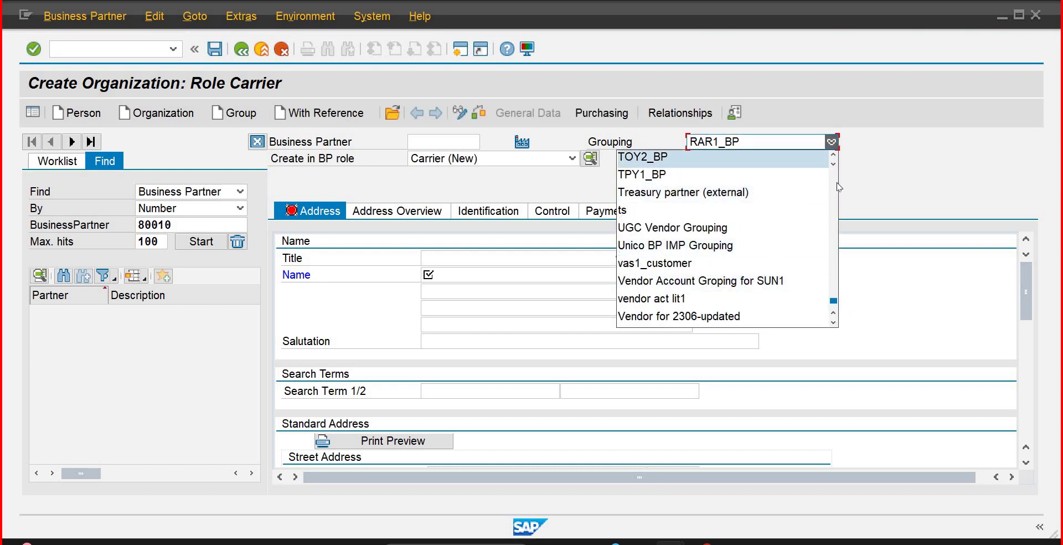
{"action": "scroll", "coordinate": [840, 187], "scroll_direction": "up", "scroll_amount": 8}
{"action": "scroll", "coordinate": [840, 187], "scroll_direction": "up", "scroll_amount": 12}
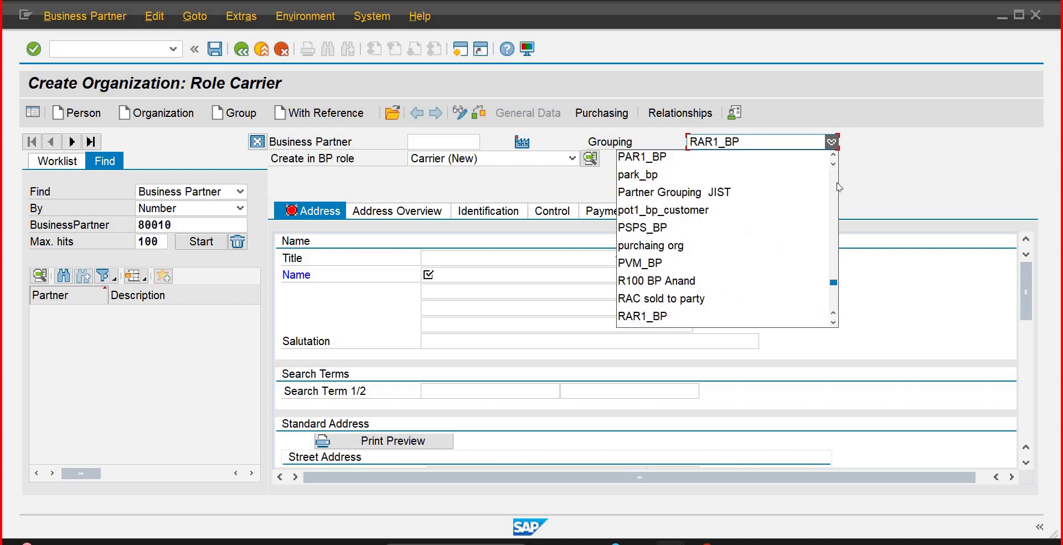
{"action": "scroll", "coordinate": [839, 187], "scroll_direction": "up", "scroll_amount": 12}
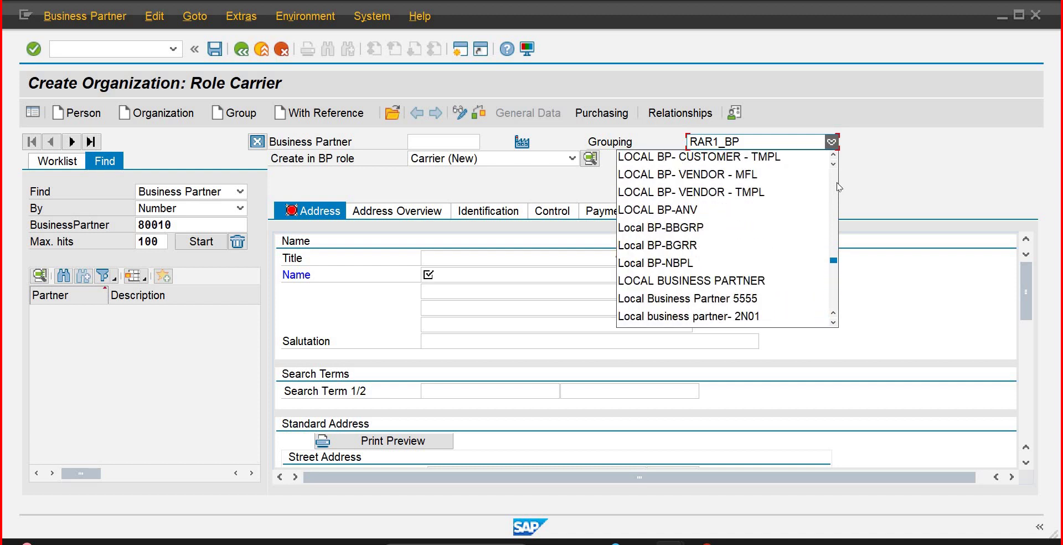
{"action": "scroll", "coordinate": [839, 188], "scroll_direction": "up", "scroll_amount": 10}
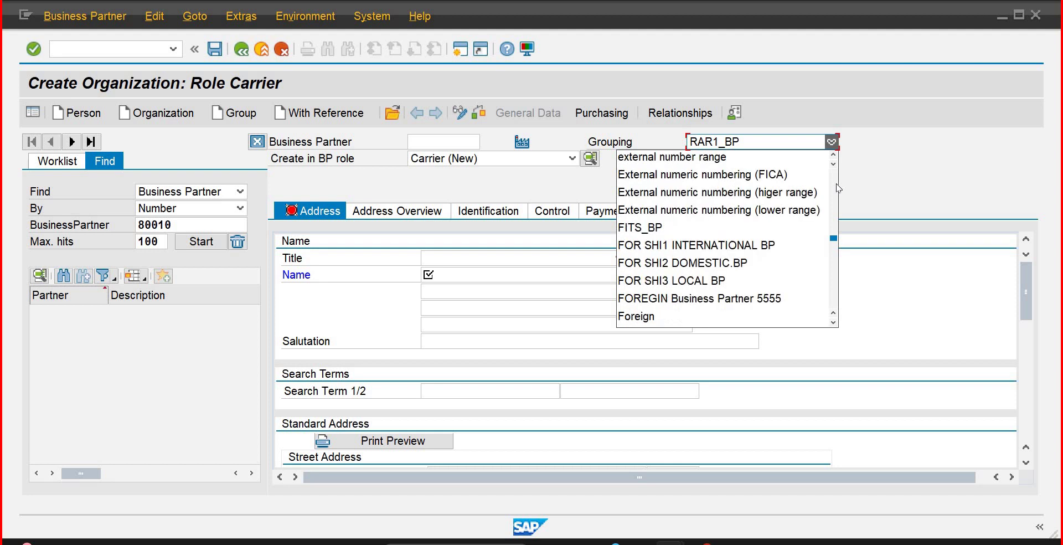
{"action": "scroll", "coordinate": [839, 188], "scroll_direction": "up", "scroll_amount": 6}
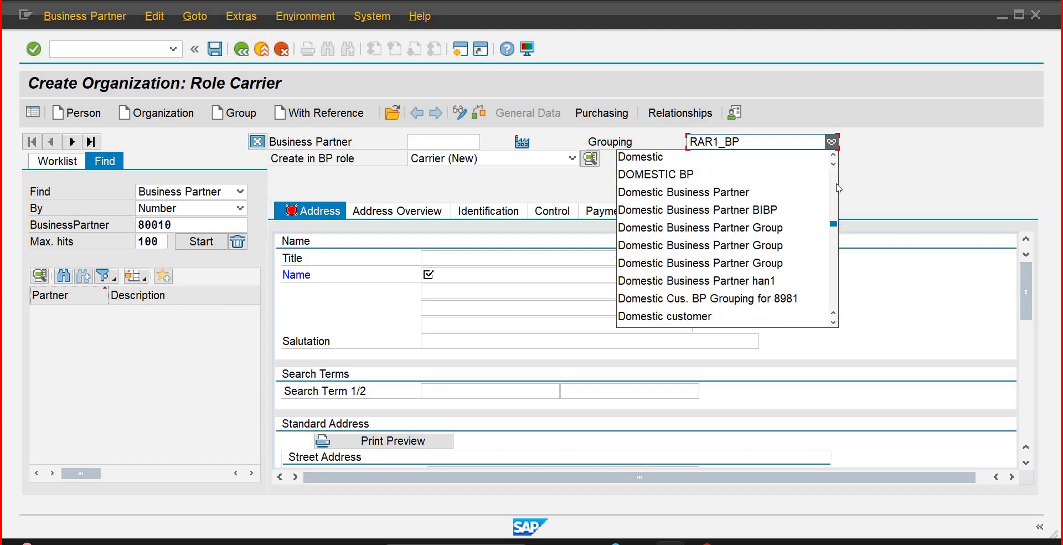
{"action": "scroll", "coordinate": [839, 188], "scroll_direction": "up", "scroll_amount": 3}
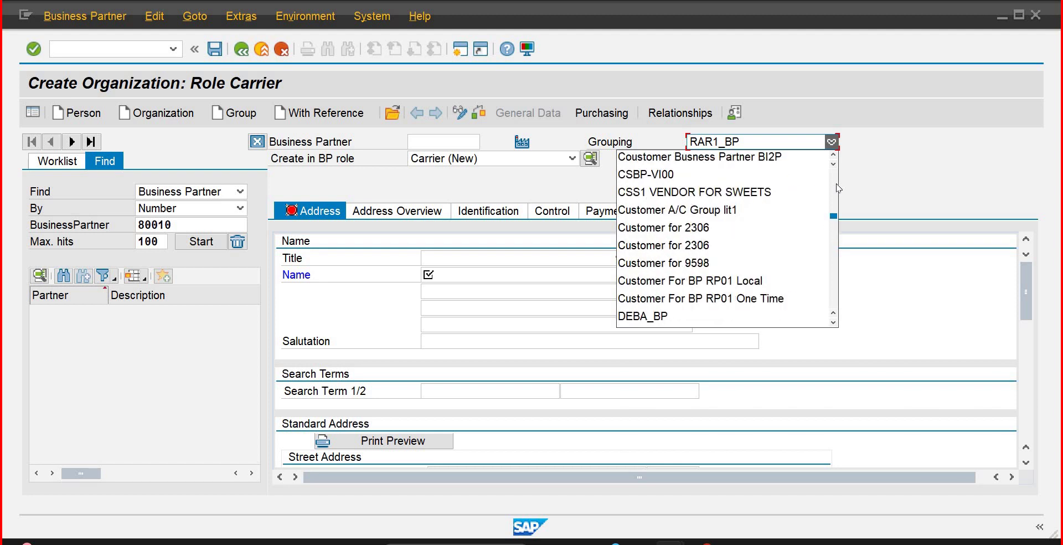
{"action": "scroll", "coordinate": [839, 188], "scroll_direction": "up", "scroll_amount": 6}
{"action": "scroll", "coordinate": [837, 187], "scroll_direction": "up", "scroll_amount": 3}
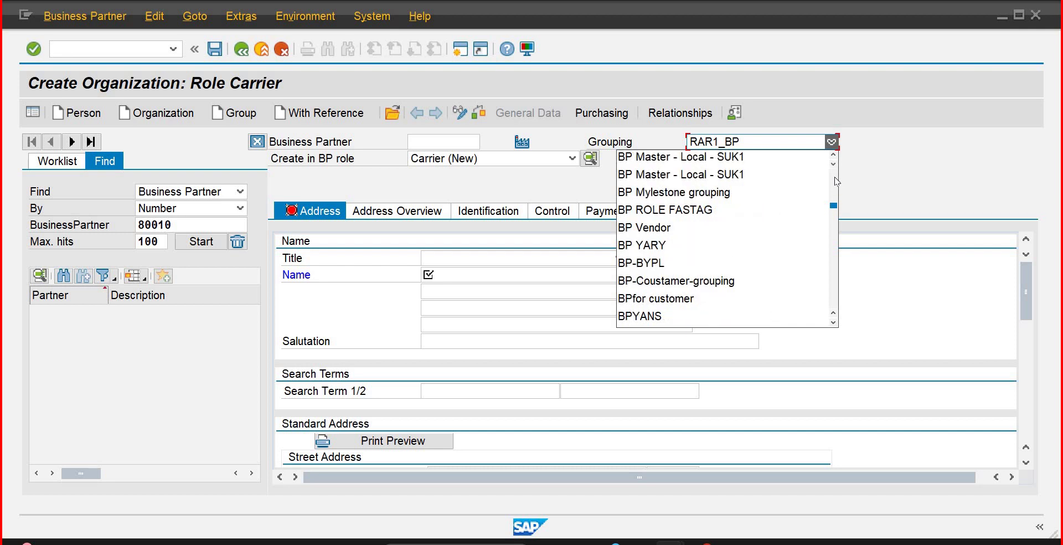
{"action": "scroll", "coordinate": [836, 181], "scroll_direction": "up", "scroll_amount": 12}
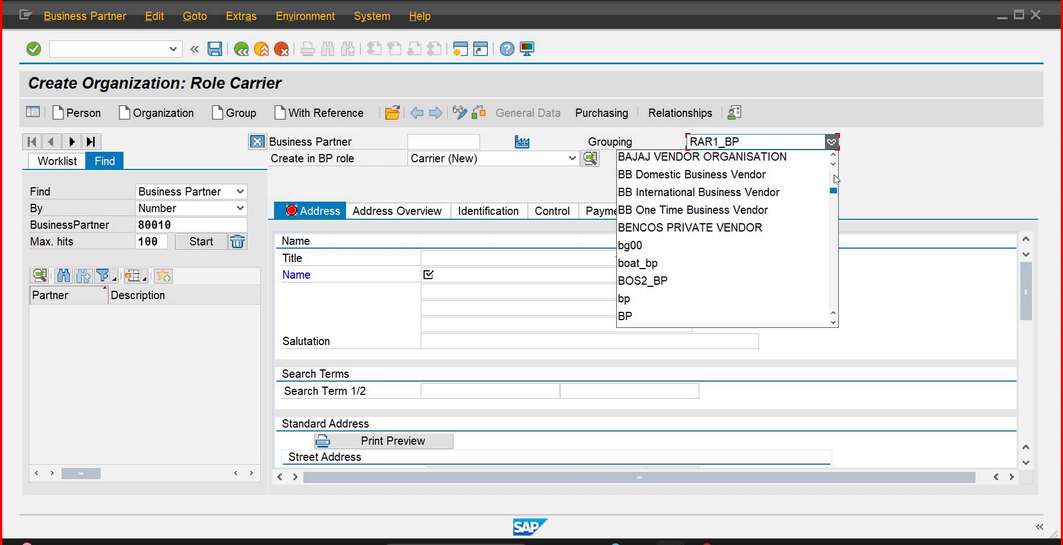
{"action": "left_click", "coordinate": [718, 175]}
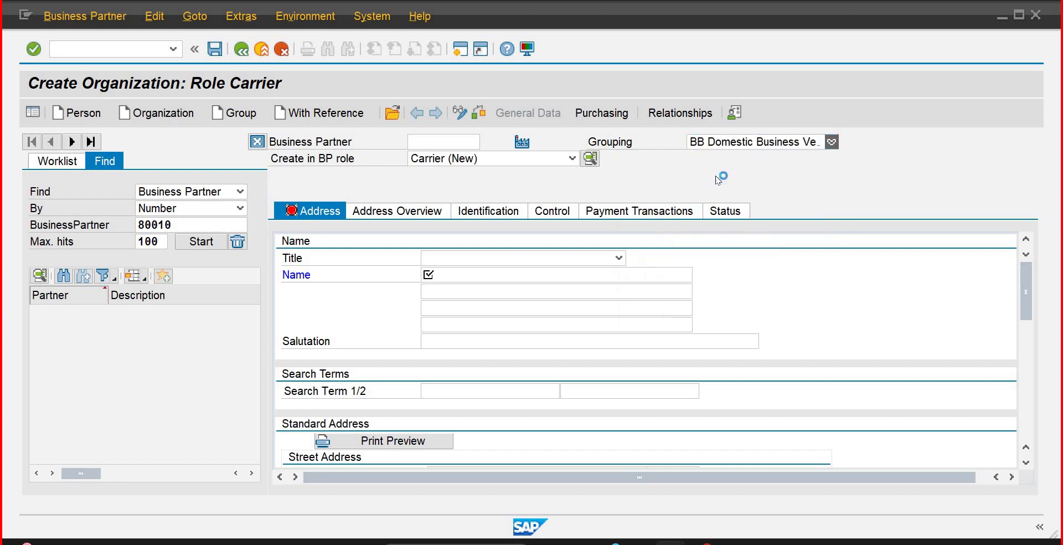
Step: Change the Create in BP role from Carrier to supplier and confirm the role change
{"action": "left_click", "coordinate": [572, 159]}
{"action": "scroll", "coordinate": [508, 281], "scroll_direction": "down", "scroll_amount": 10}
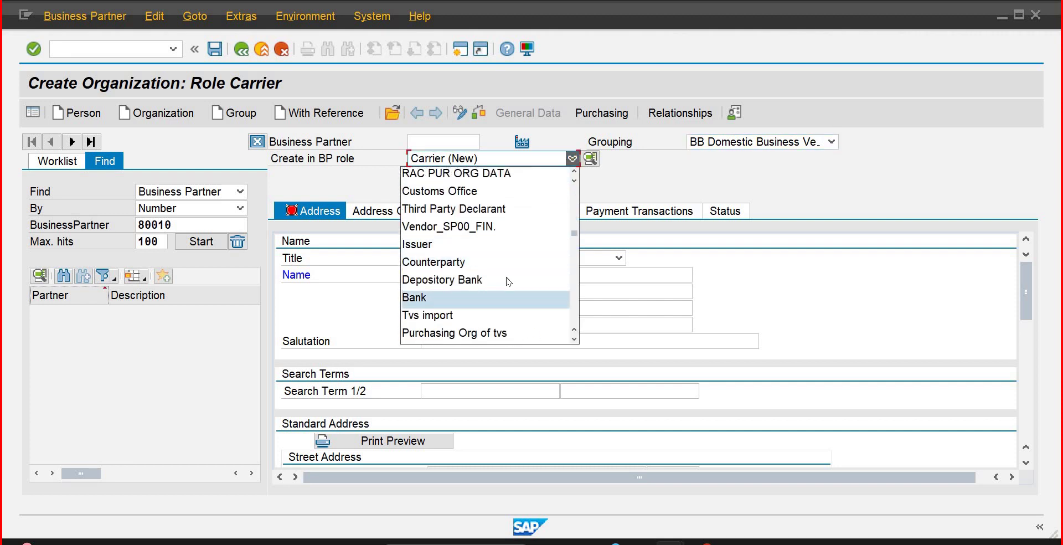
{"action": "left_click", "coordinate": [575, 340]}
{"action": "left_click", "coordinate": [574, 339]}
{"action": "left_click", "coordinate": [574, 339]}
{"action": "left_click", "coordinate": [575, 340]}
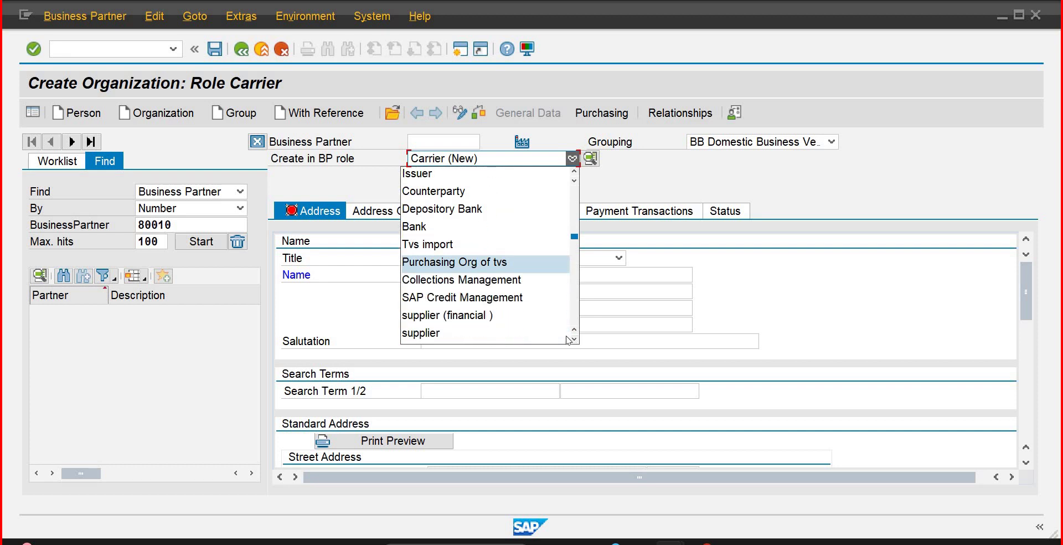
{"action": "left_click", "coordinate": [439, 334]}
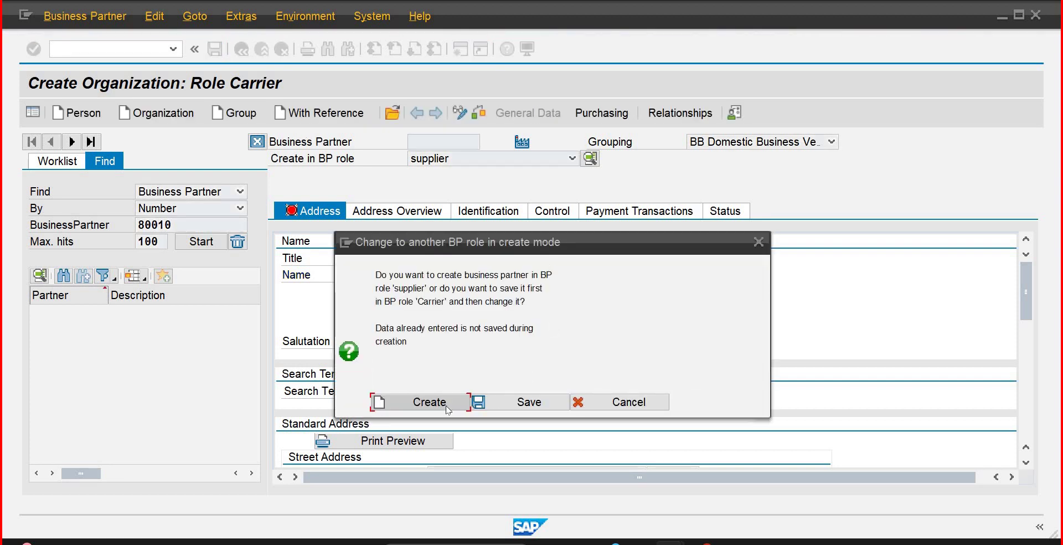
{"action": "key", "text": "Return"}
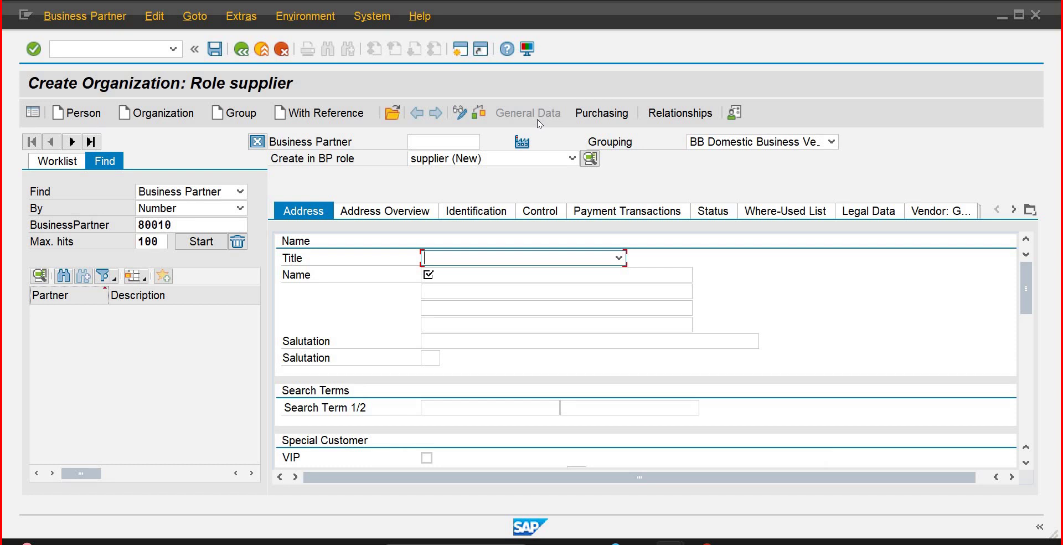
Step: Set the title to Company and the name to 'Domestic Vendor-2 IB01'
{"action": "left_click", "coordinate": [618, 258]}
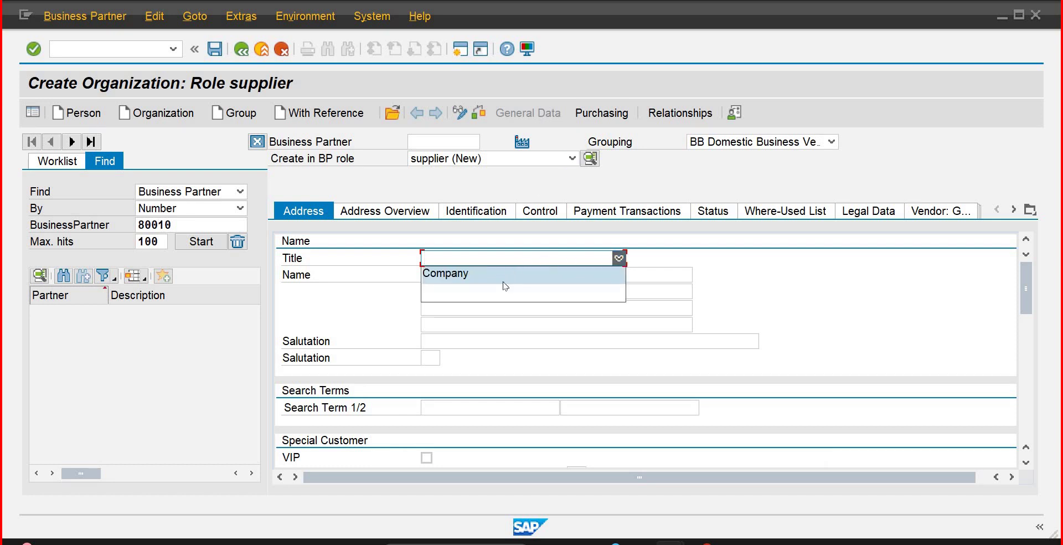
{"action": "left_click", "coordinate": [488, 273]}
{"action": "left_click", "coordinate": [488, 273]}
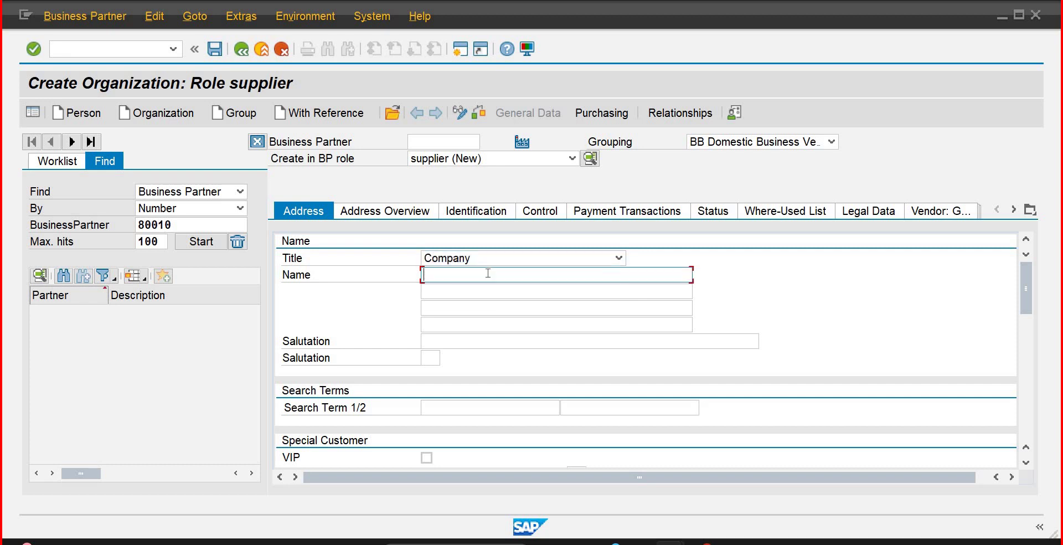
{"action": "type", "text": "D"}
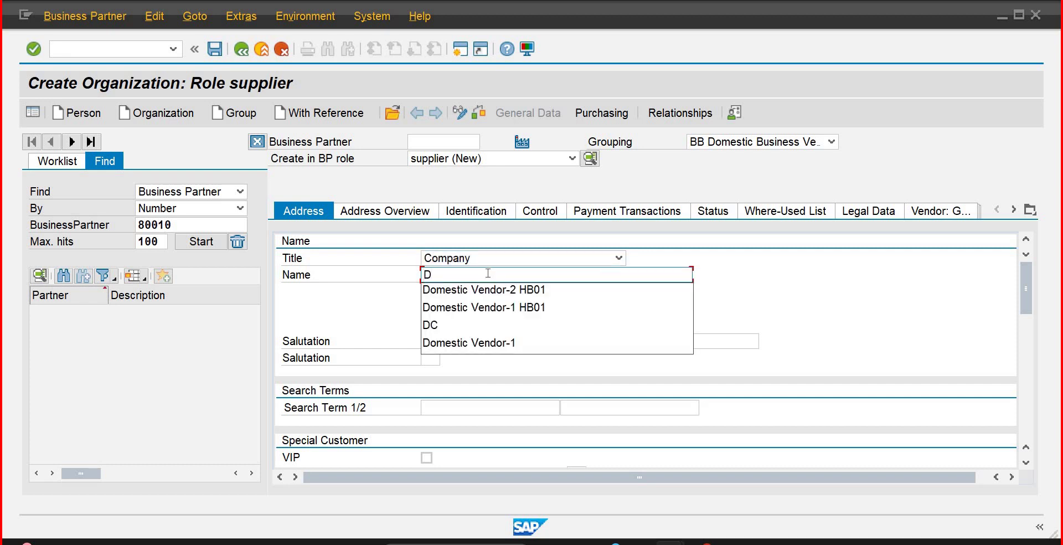
{"action": "key", "text": "Down"}
{"action": "key", "text": "Return"}
{"action": "key", "text": "BackSpace"}
{"action": "key", "text": "BackSpace"}
{"action": "key", "text": "BackSpace"}
{"action": "key", "text": "BackSpace"}
{"action": "key", "text": "BackSpace"}
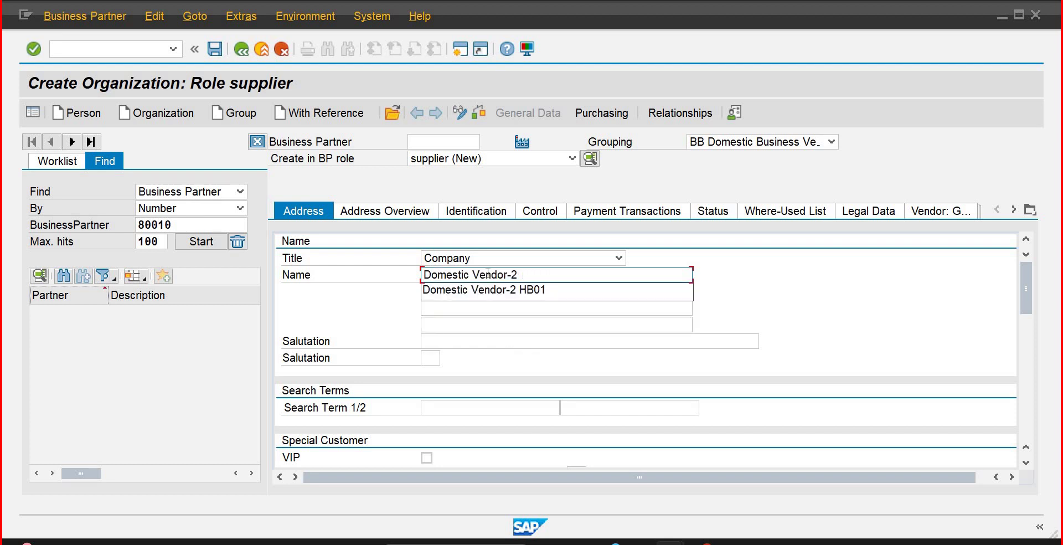
{"action": "type", "text": "IB"}
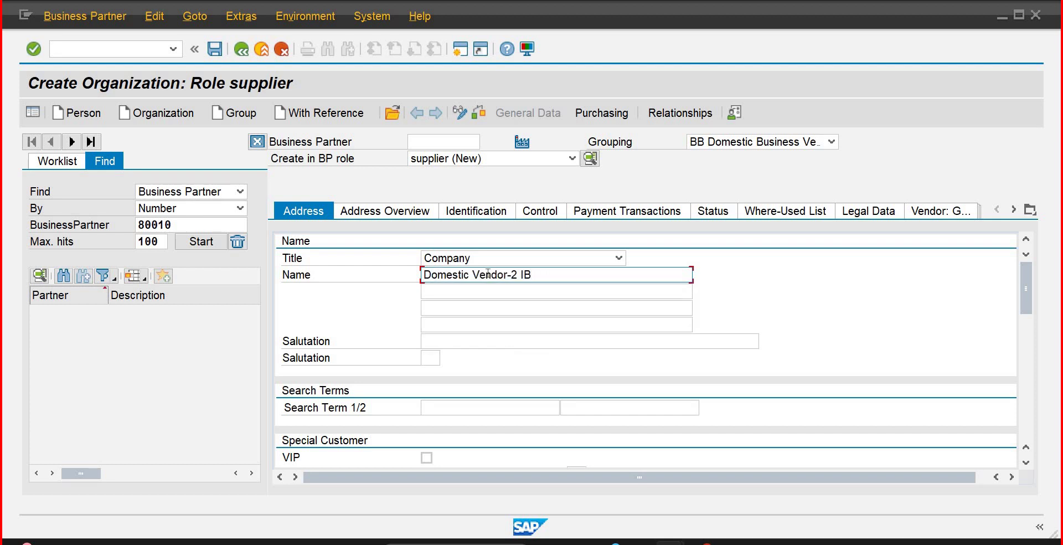
{"action": "type", "text": "01"}
{"action": "key", "text": "Tab"}
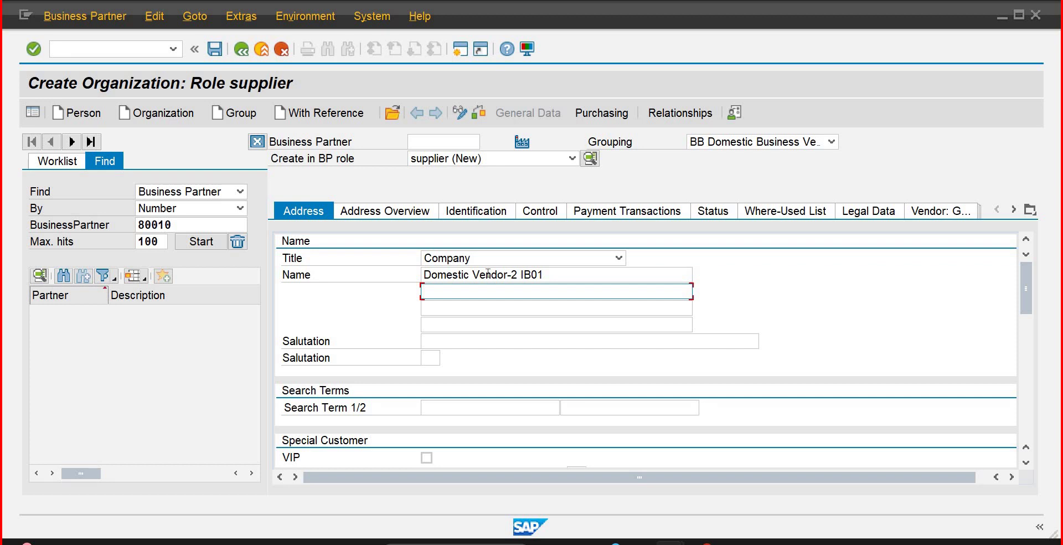
Step: Enter Manufacturing as Search Term 1 and move to the street field
{"action": "left_click", "coordinate": [430, 403]}
{"action": "type", "text": "M"}
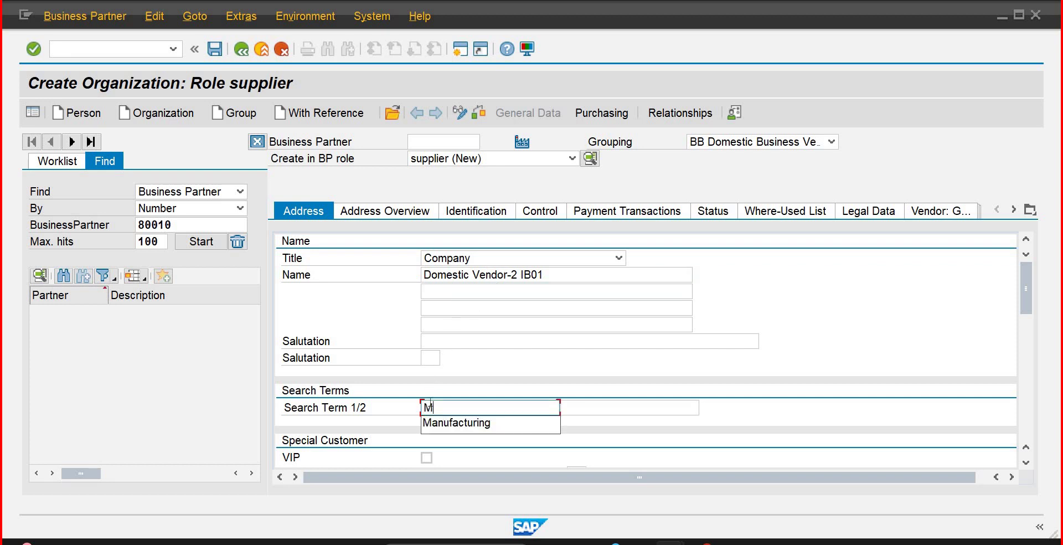
{"action": "key", "text": "Down"}
{"action": "key", "text": "Return"}
{"action": "key", "text": "Tab"}
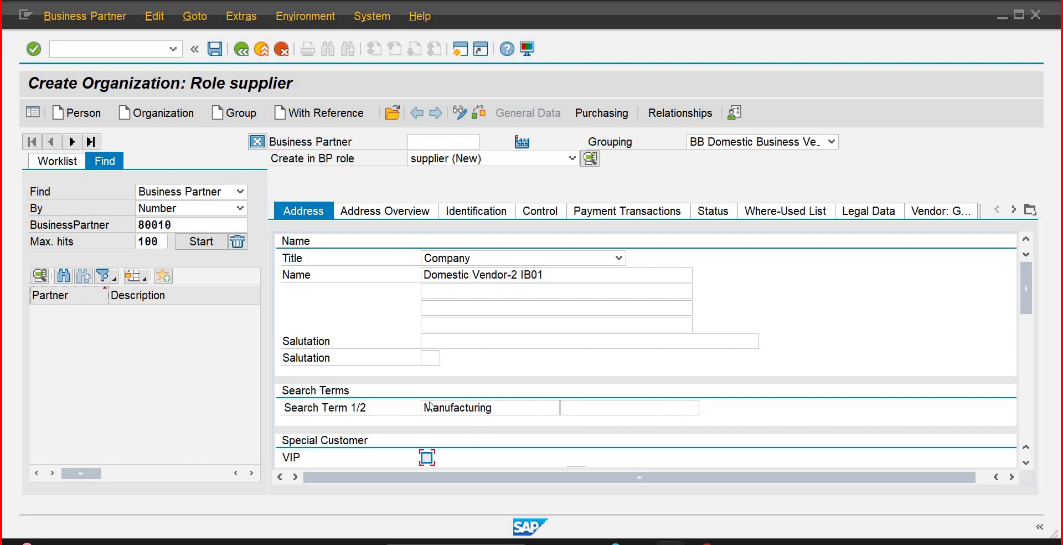
{"action": "key", "text": "Tab"}
{"action": "key", "text": "Tab"}
{"action": "key", "text": "Tab"}
{"action": "key", "text": "Tab"}
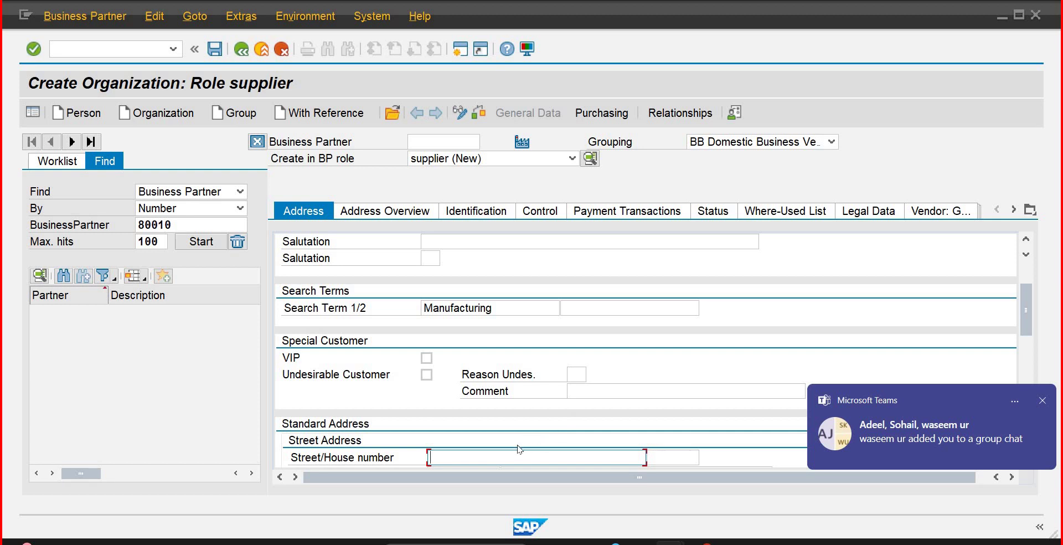
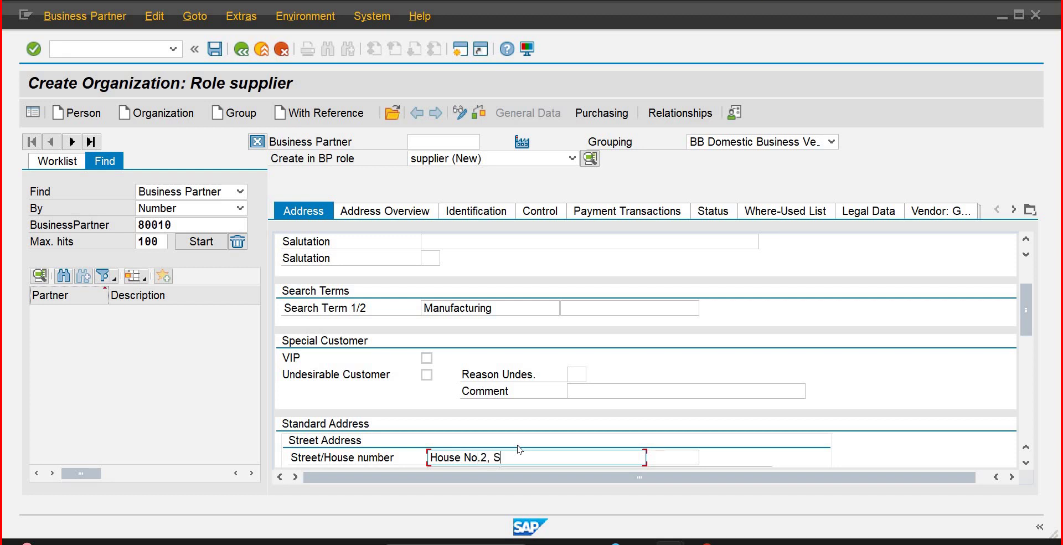
Step: Enter the street and house number, postal code 25000, city Karachi and country PK
{"action": "key", "text": "Tab"}
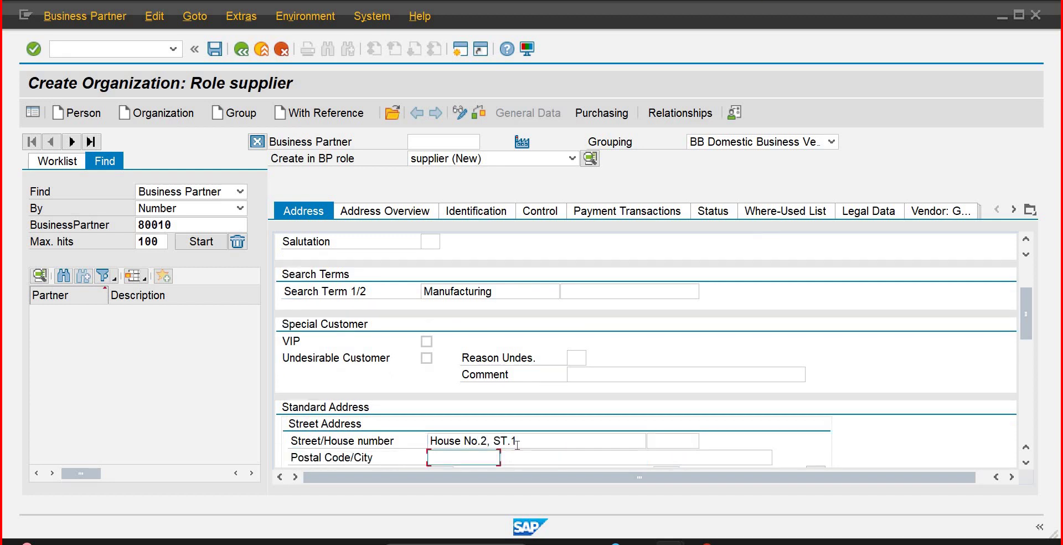
{"action": "type", "text": "25000"}
{"action": "key", "text": "Tab"}
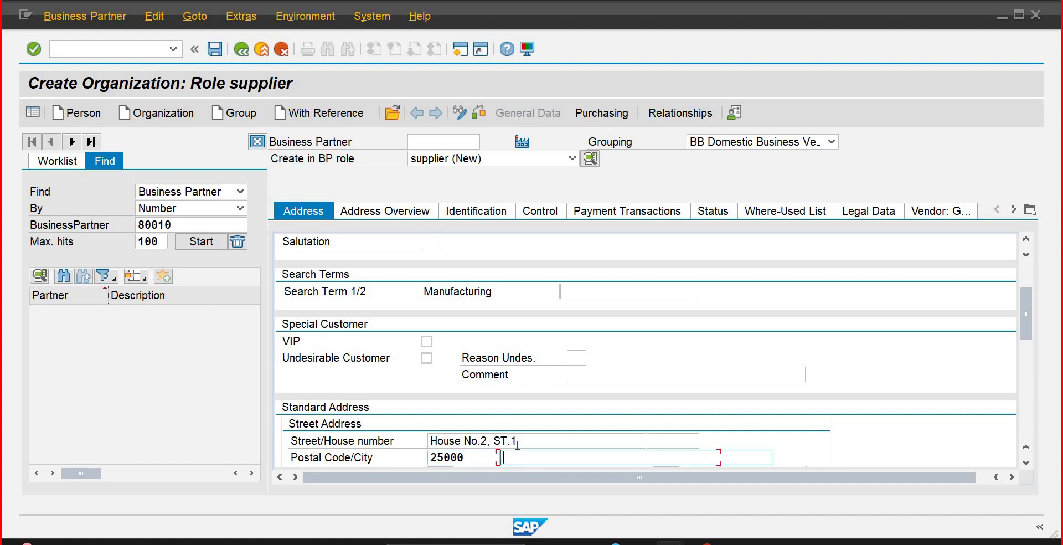
{"action": "type", "text": "l"}
{"action": "key", "text": "BackSpace"}
{"action": "type", "text": "k"}
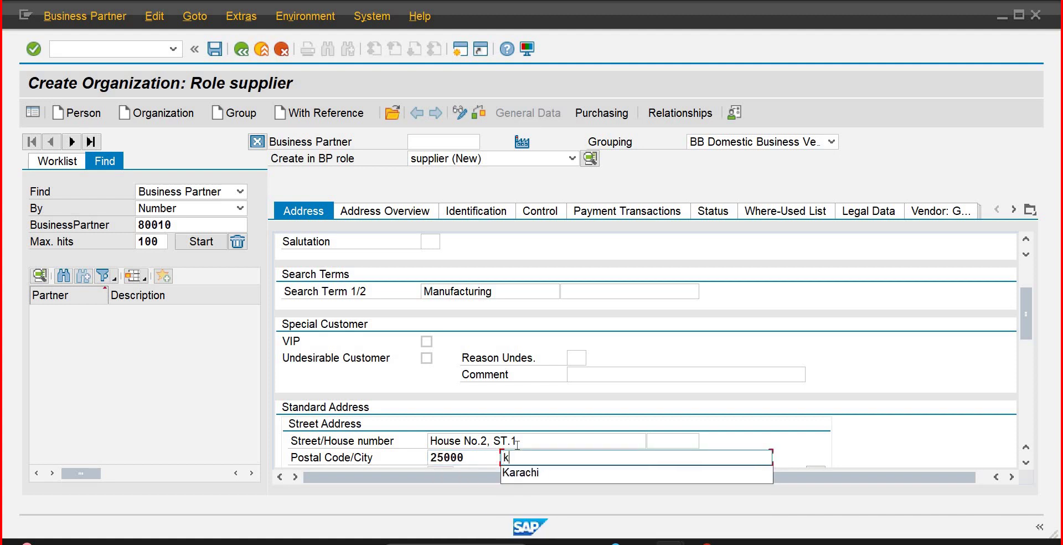
{"action": "type", "text": "arach"}
{"action": "key", "text": "Tab"}
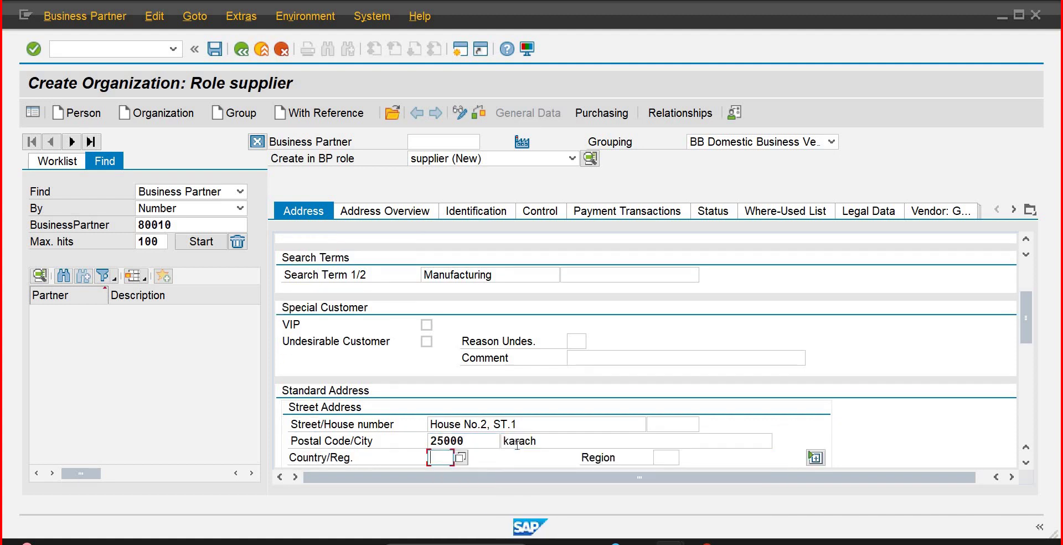
{"action": "left_click_drag", "start_coordinate": [540, 442], "coordinate": [487, 443]}
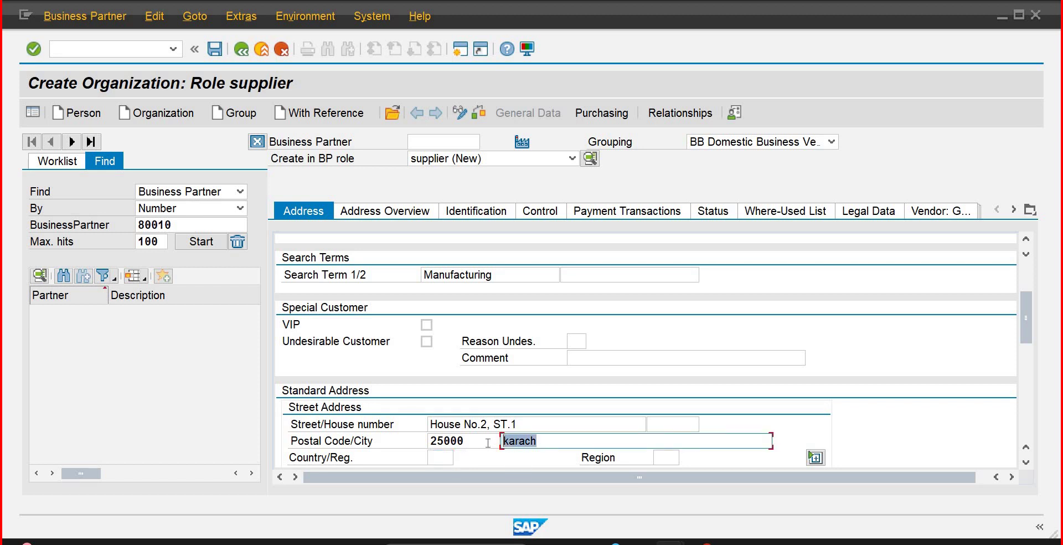
{"action": "type", "text": "Ka"}
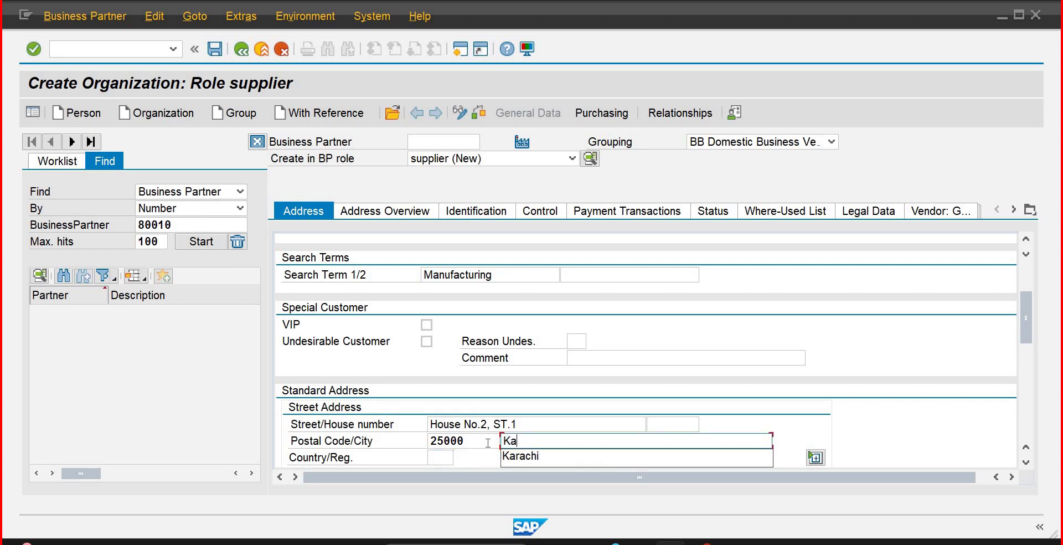
{"action": "type", "text": "a"}
{"action": "key", "text": "BackSpace"}
{"action": "type", "text": "hi"}
{"action": "key", "text": "Tab"}
{"action": "type", "text": "pk"}
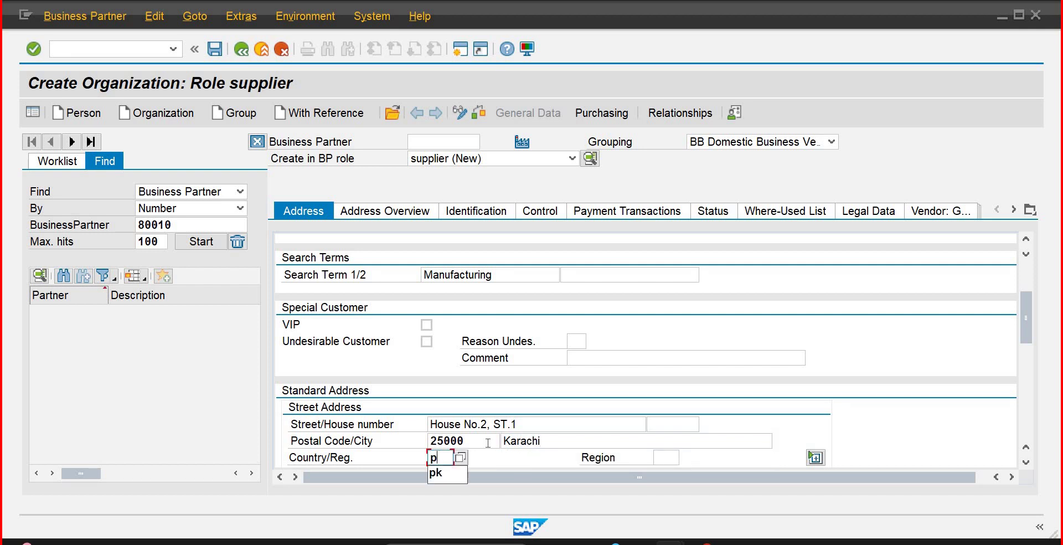
{"action": "key", "text": "Tab"}
{"action": "key", "text": "Tab"}
{"action": "key", "text": "Tab"}
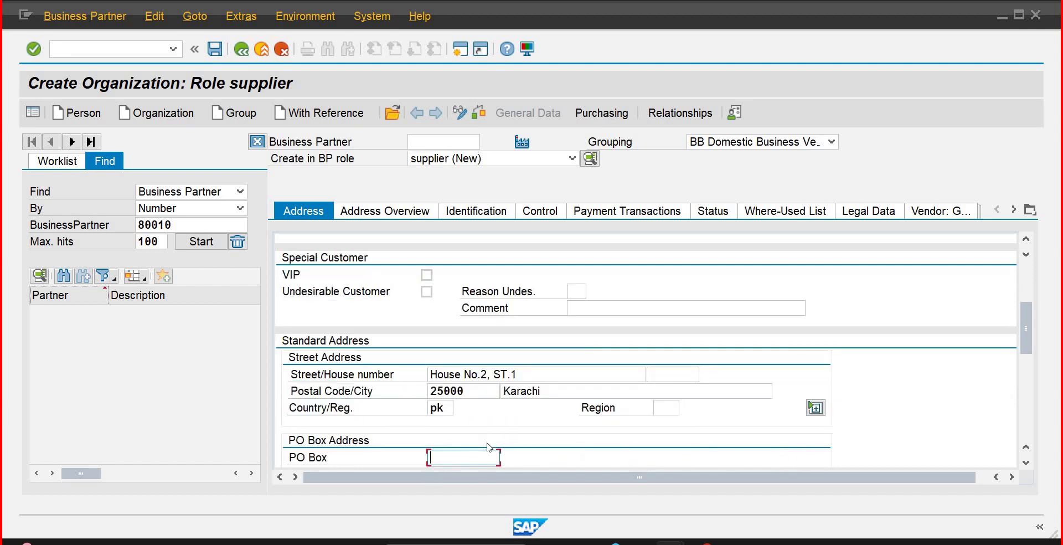
Step: Enter PO Box 2500 with PO box postal code 2500
{"action": "type", "text": "25000"}
{"action": "key", "text": "Tab"}
{"action": "key", "text": "Tab"}
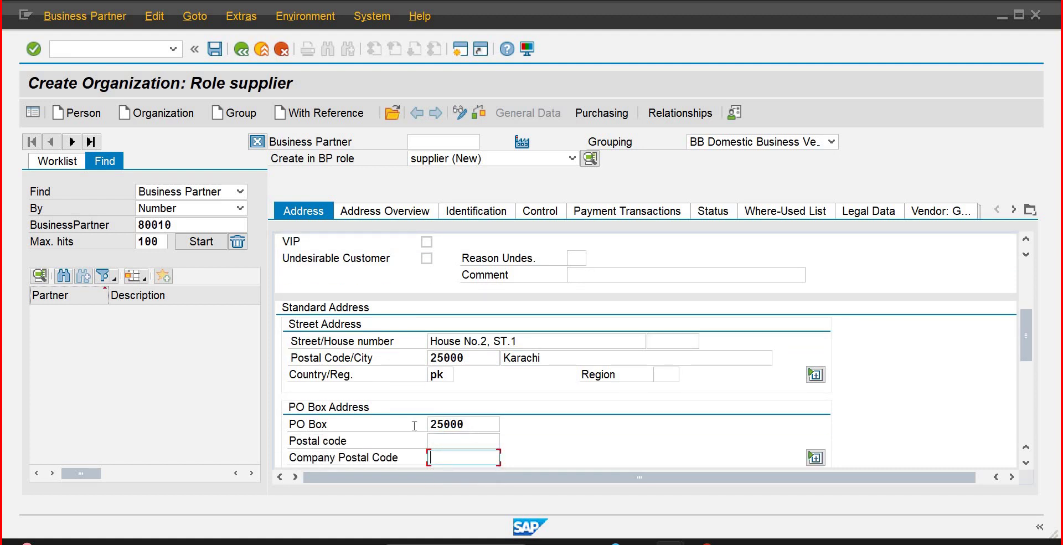
{"action": "key", "text": "shift+Tab"}
{"action": "key", "text": "shift+Tab"}
{"action": "type", "text": "2500"}
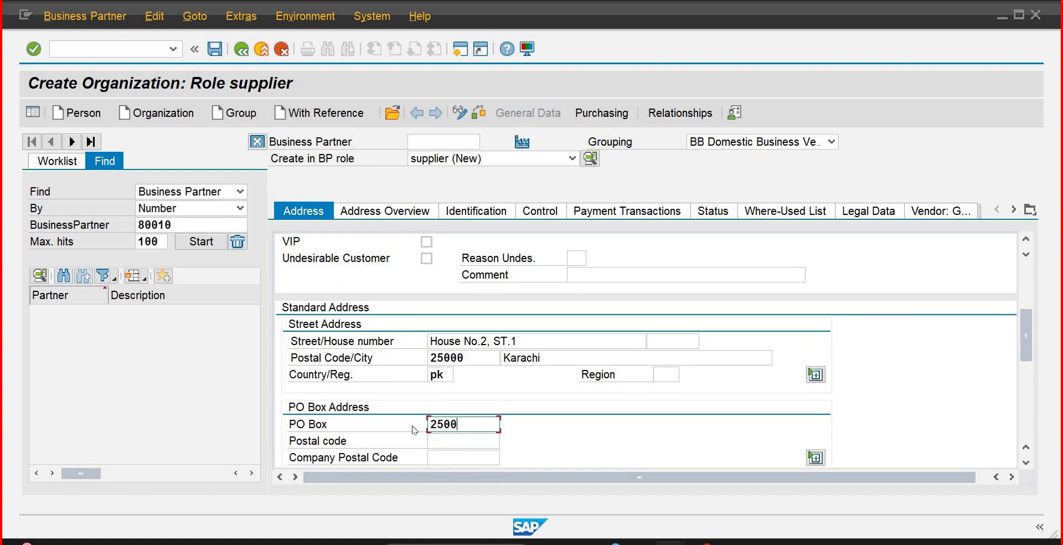
{"action": "key", "text": "Tab"}
{"action": "type", "text": "2500"}
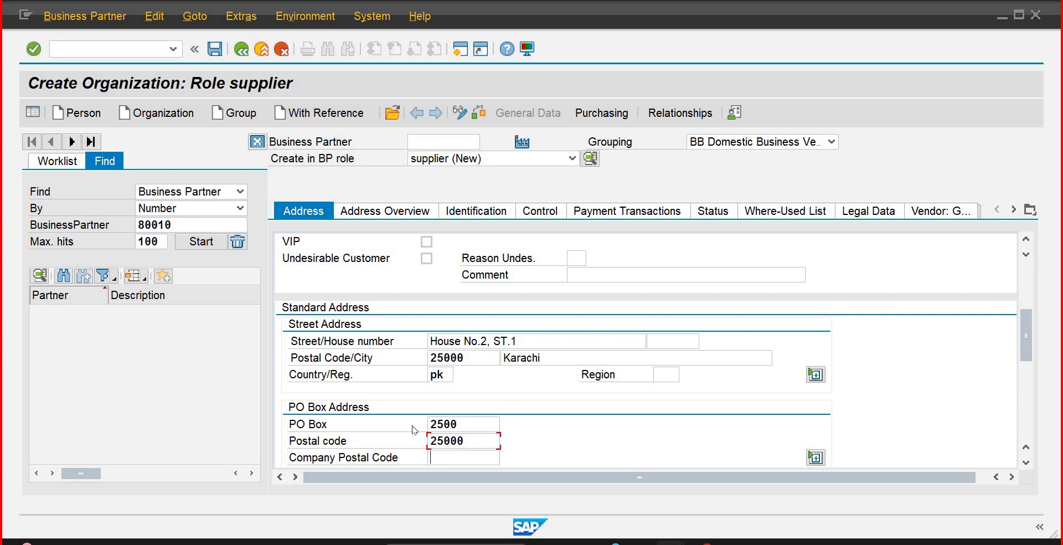
{"action": "key", "text": "Tab"}
{"action": "key", "text": "Tab"}
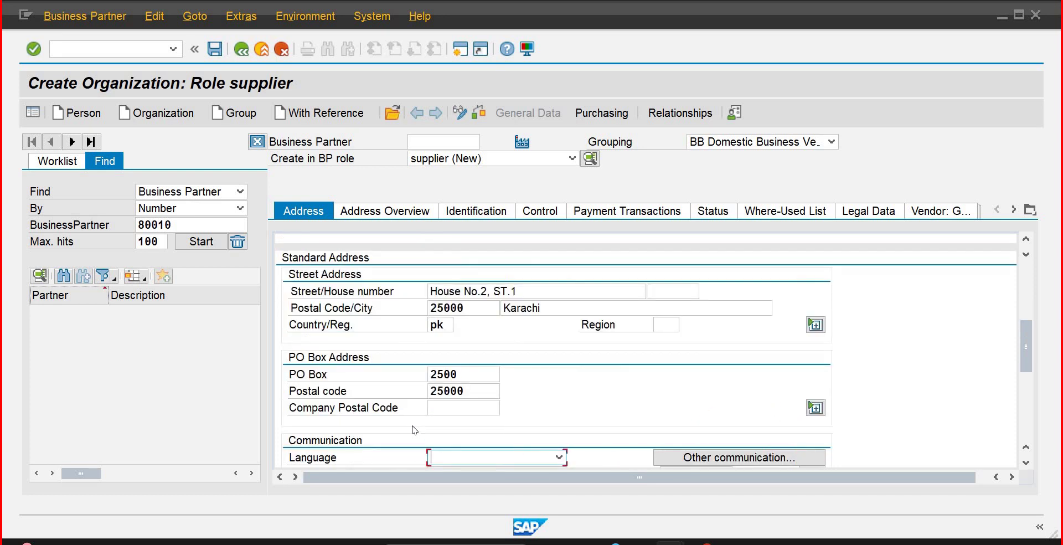
Step: Set the language to English, enter the telephone and mobile numbers, and confirm
{"action": "type", "text": "E"}
{"action": "key", "text": "Tab"}
{"action": "key", "text": "Tab"}
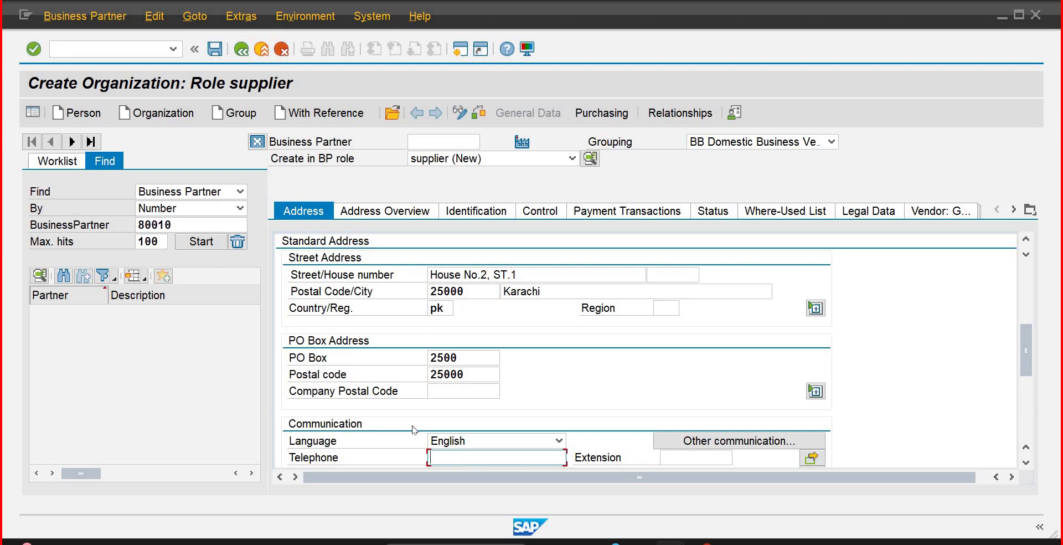
{"action": "type", "text": "021"}
{"action": "key", "text": "Down"}
{"action": "key", "text": "Return"}
{"action": "key", "text": "Tab"}
{"action": "key", "text": "Tab"}
{"action": "key", "text": "Tab"}
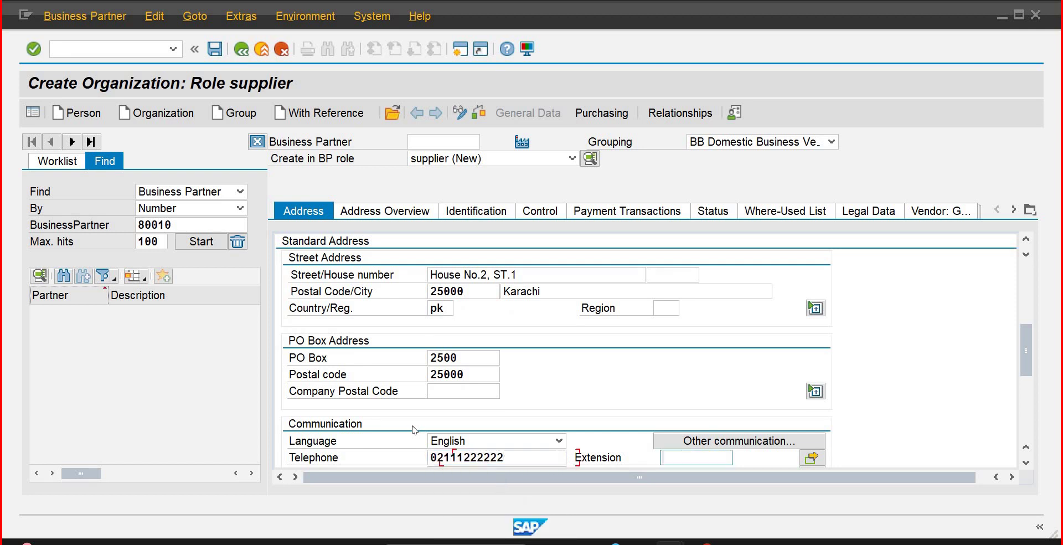
{"action": "type", "text": "030"}
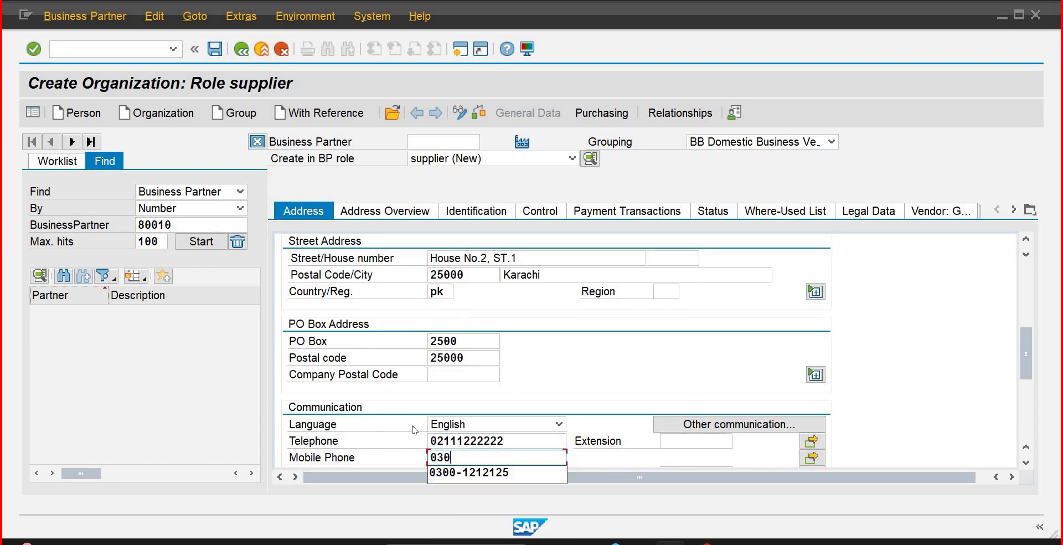
{"action": "type", "text": "0"}
{"action": "key", "text": "Return"}
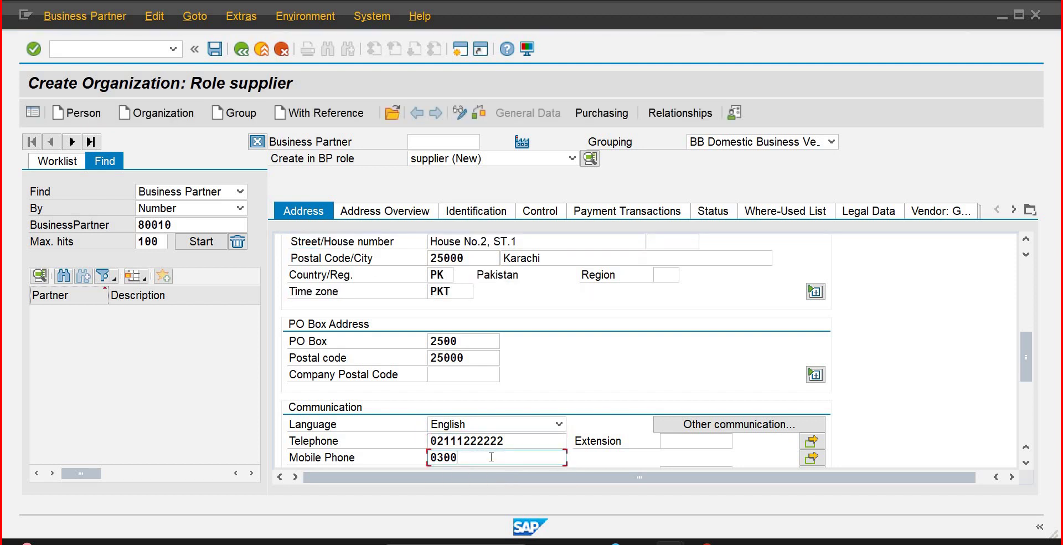
{"action": "type", "text": "1234567"}
{"action": "key", "text": "Return"}
Step: Set the BP type to TRM2 vendor on the Control tab and acknowledge the field selection notice
{"action": "left_click", "coordinate": [474, 213]}
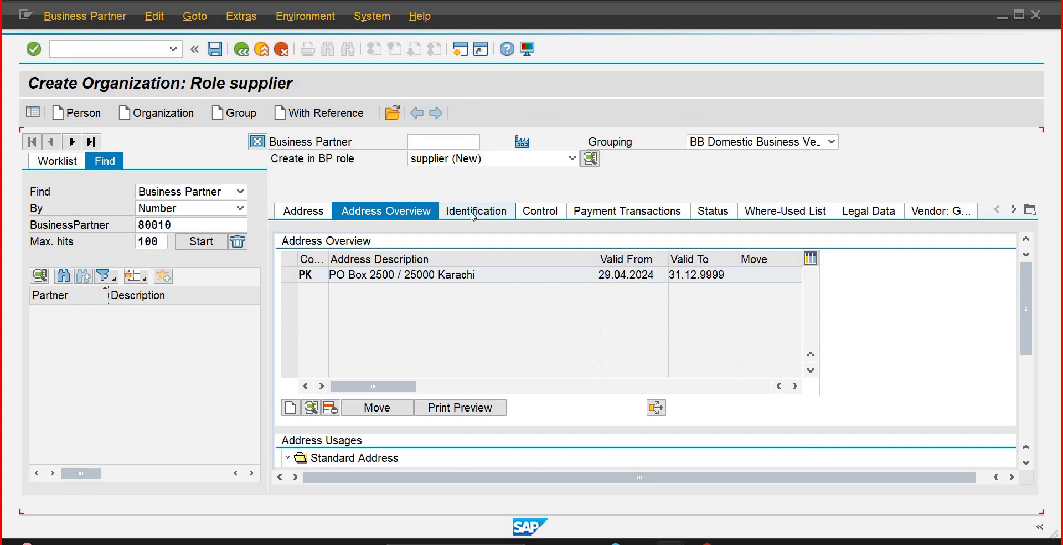
{"action": "left_click", "coordinate": [532, 213]}
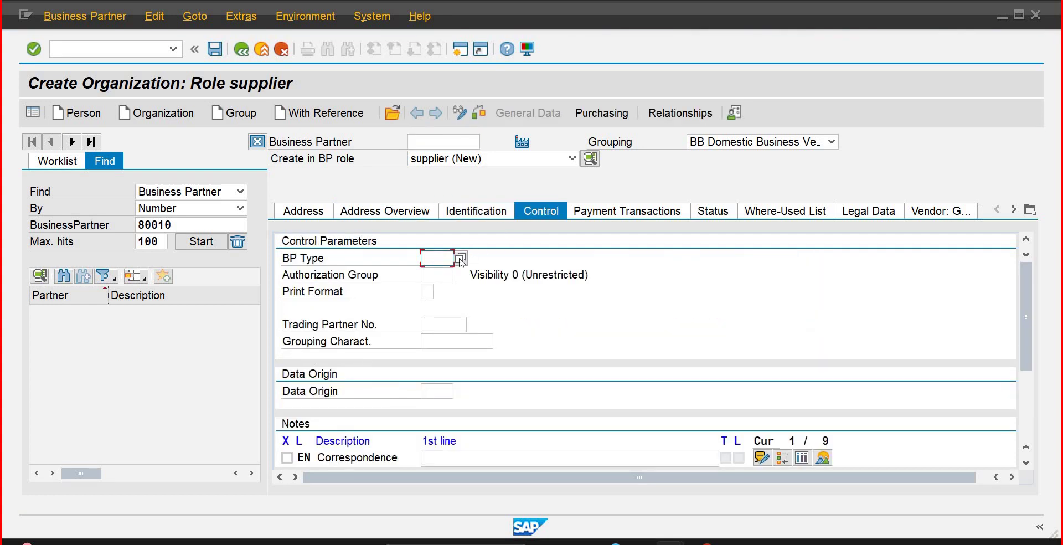
{"action": "left_click", "coordinate": [461, 259]}
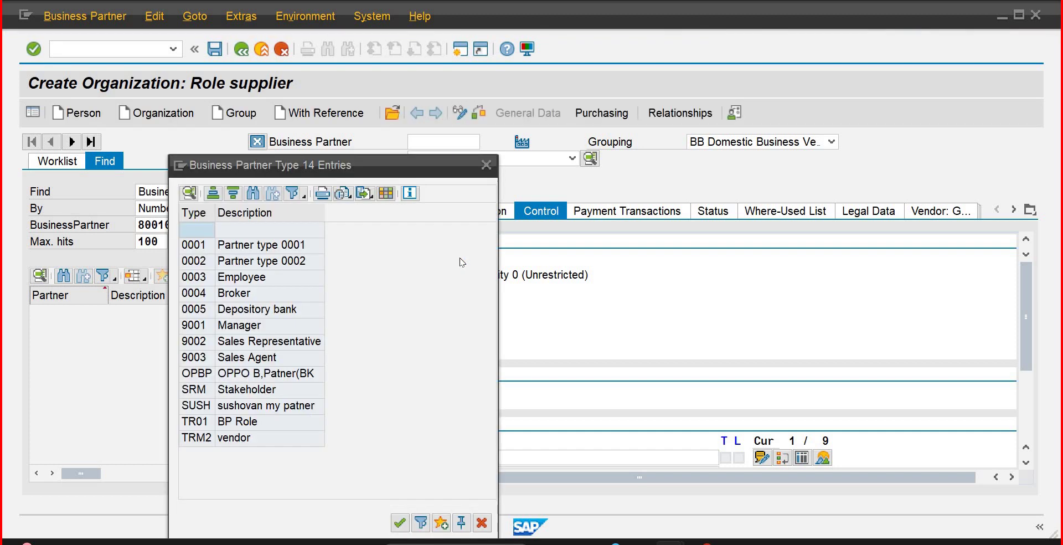
{"action": "double_click", "coordinate": [243, 438]}
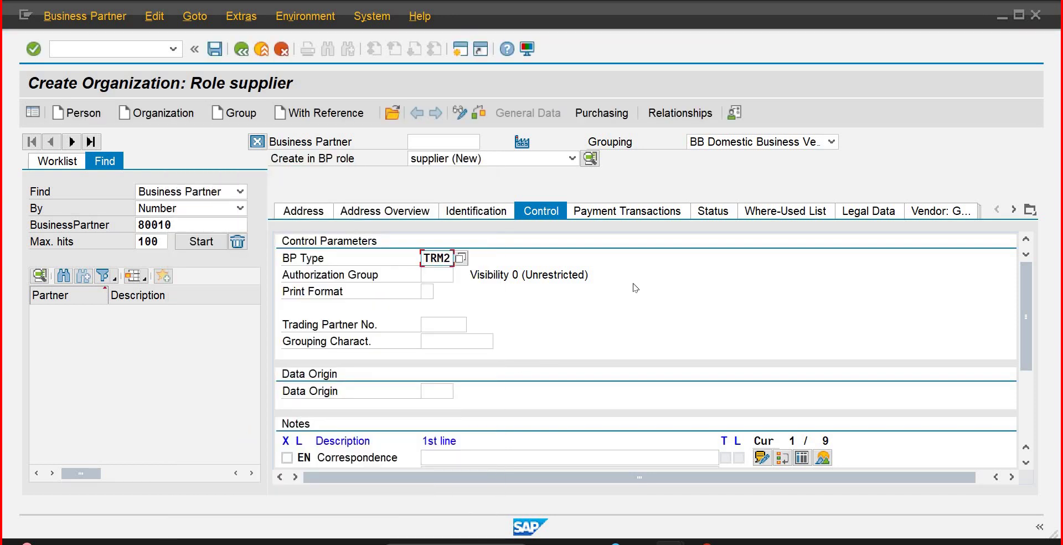
{"action": "left_click", "coordinate": [602, 113]}
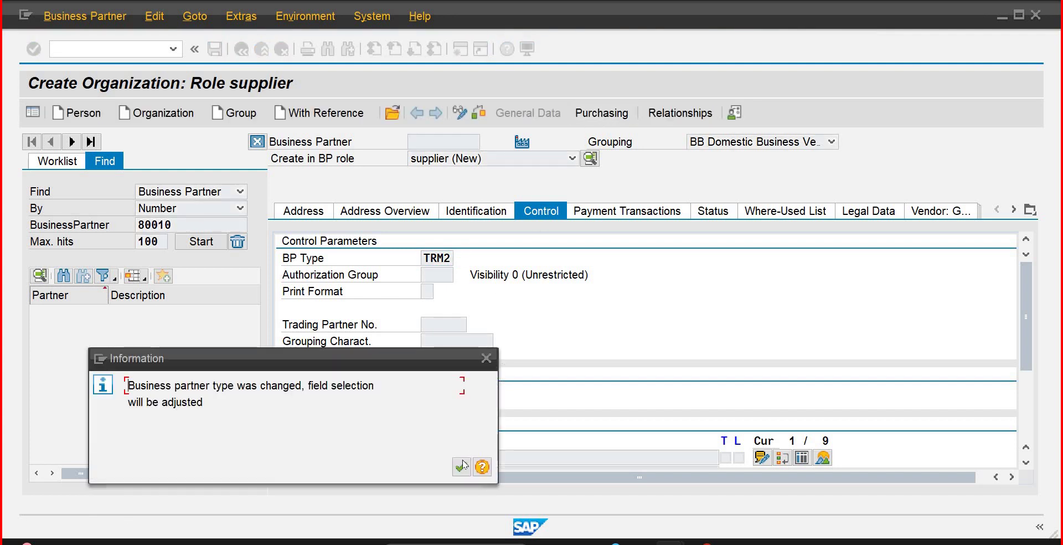
{"action": "left_click", "coordinate": [463, 465]}
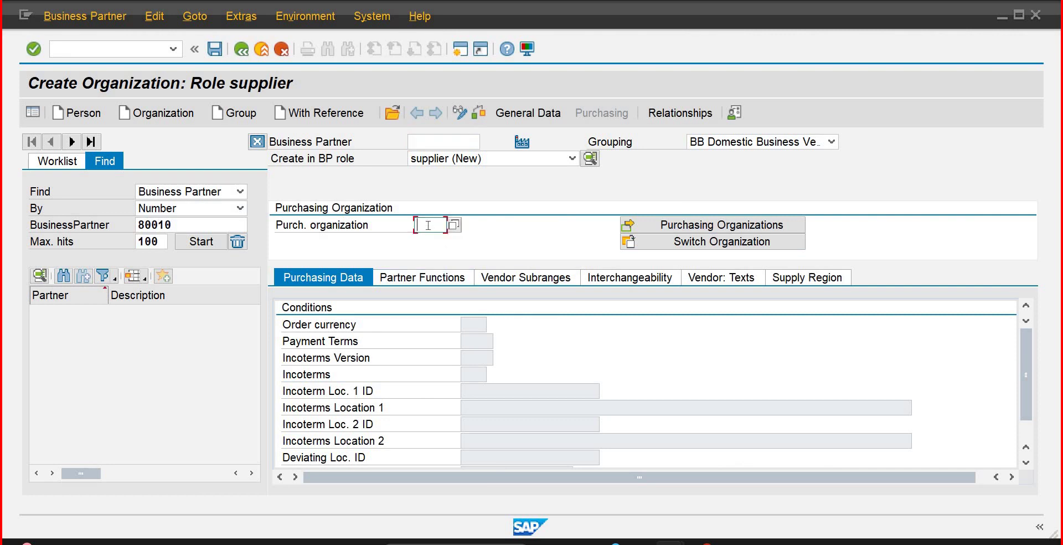
Step: Assign purchasing org PUIB with order currency PKR and payment terms 0001, then return to general data
{"action": "type", "text": "pu"}
{"action": "key", "text": "Down"}
{"action": "key", "text": "Return"}
{"action": "key", "text": "Return"}
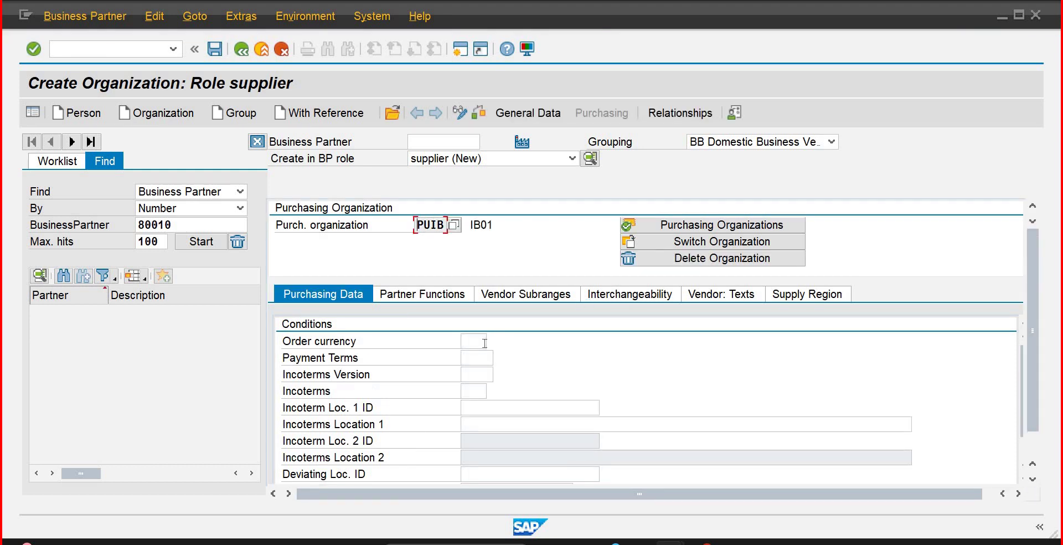
{"action": "left_click", "coordinate": [485, 344]}
{"action": "type", "text": "pkr"}
{"action": "key", "text": "Tab"}
{"action": "key", "text": "Tab"}
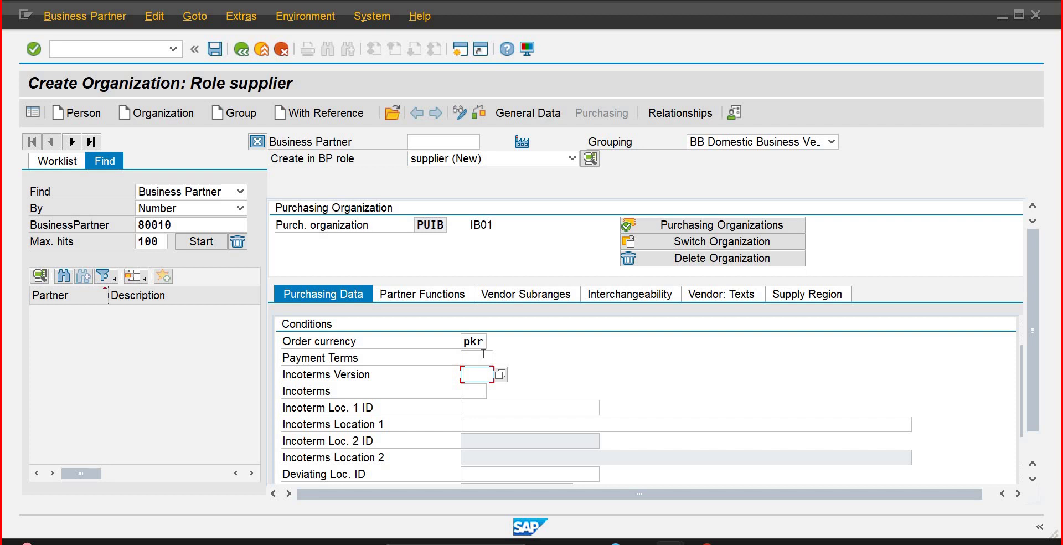
{"action": "left_click", "coordinate": [480, 357]}
{"action": "type", "text": "0001"}
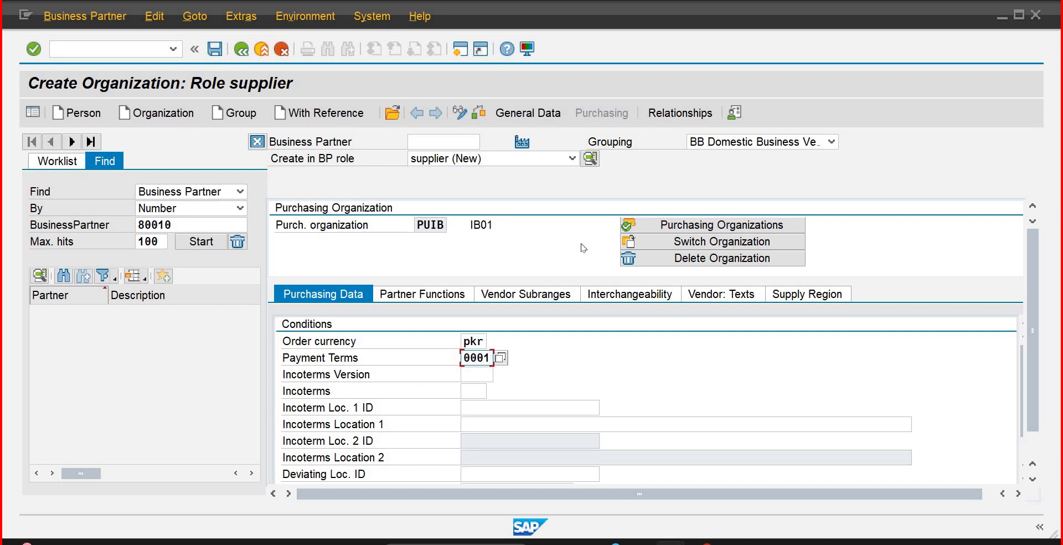
{"action": "key", "text": "Return"}
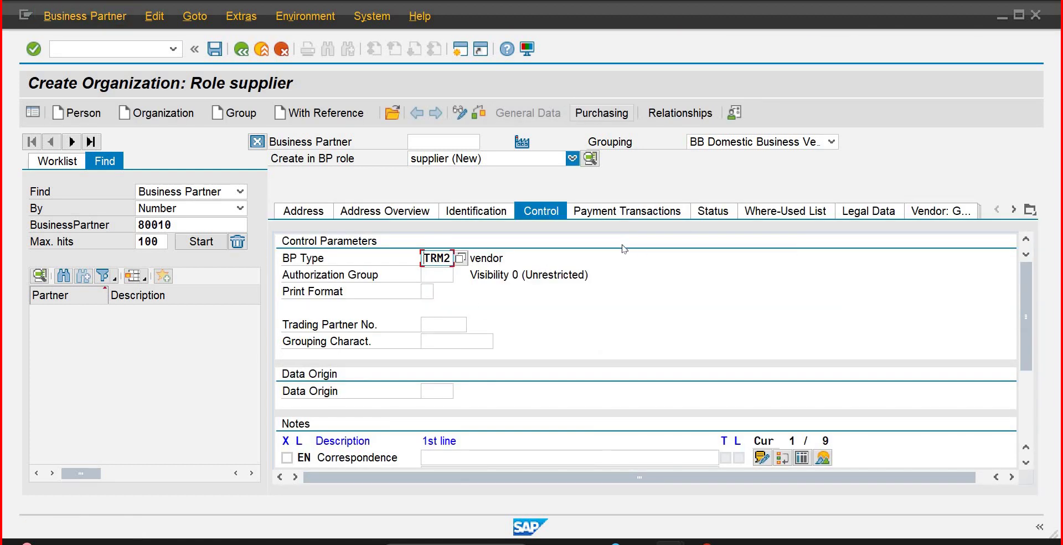
Step: Review the supplier's status, vendor general data with account group BBDV, and vendor tax data
{"action": "left_click", "coordinate": [687, 216]}
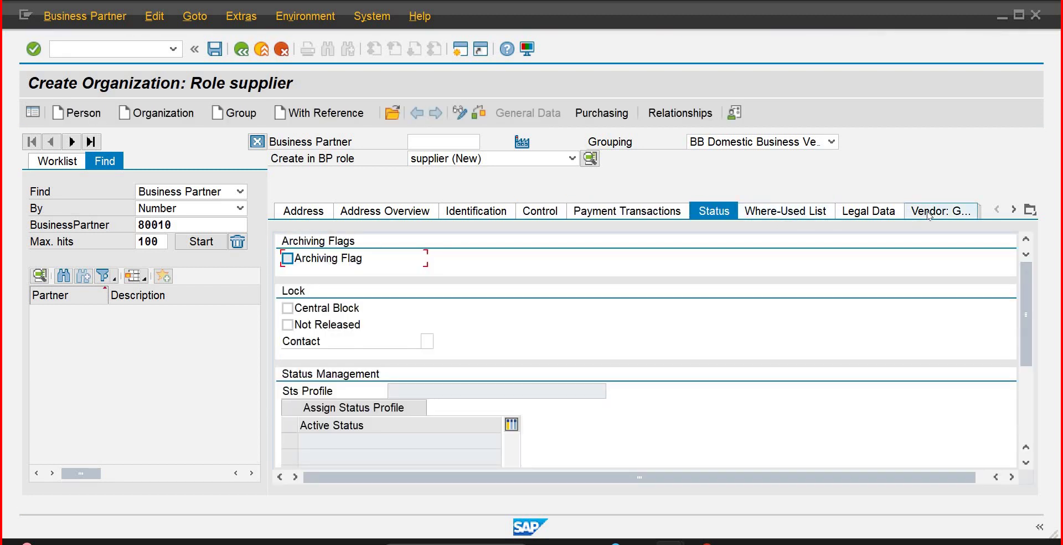
{"action": "left_click", "coordinate": [930, 212]}
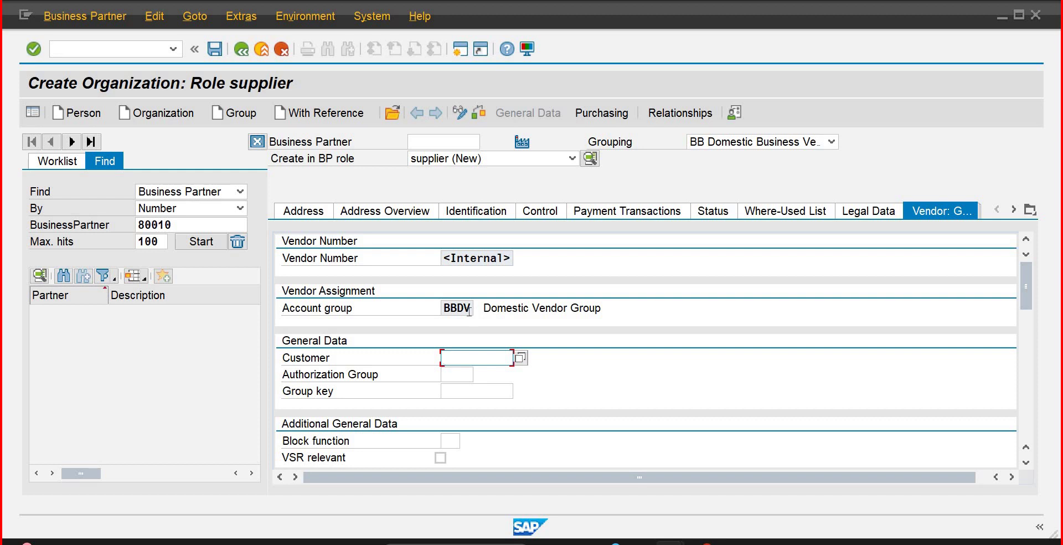
{"action": "left_click", "coordinate": [469, 310]}
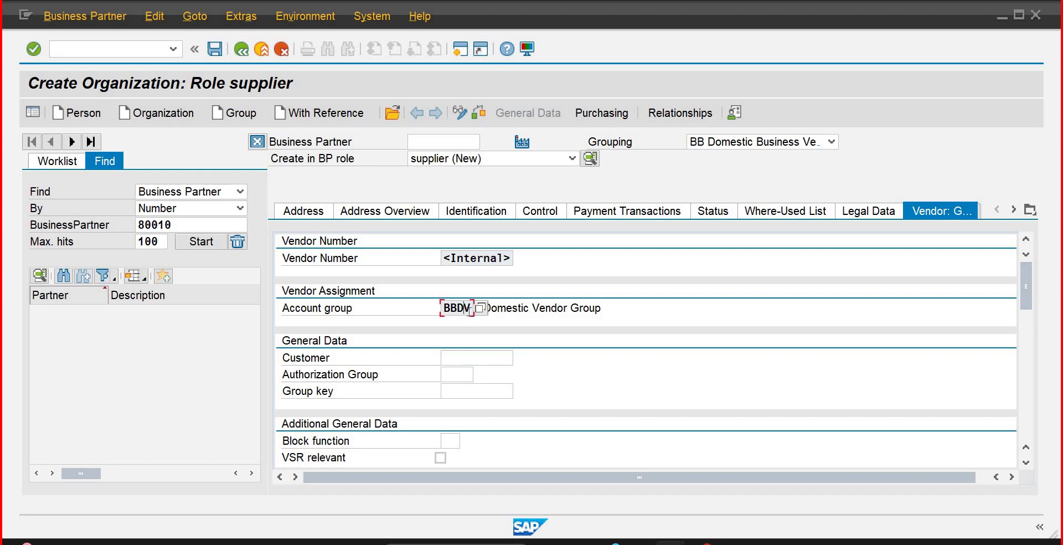
{"action": "left_click", "coordinate": [1014, 210]}
{"action": "left_click", "coordinate": [1014, 210]}
{"action": "left_click", "coordinate": [1014, 209]}
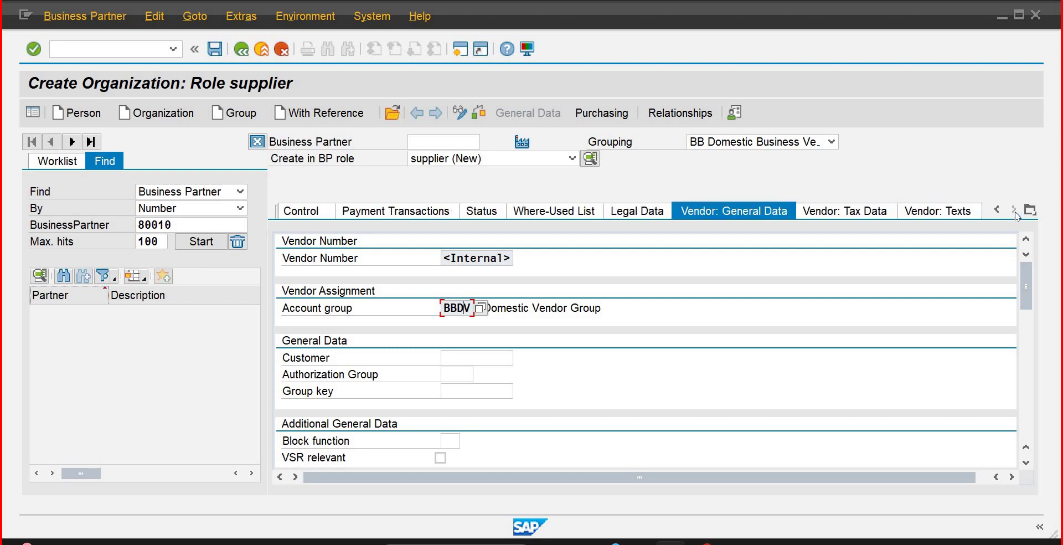
{"action": "left_click", "coordinate": [847, 215]}
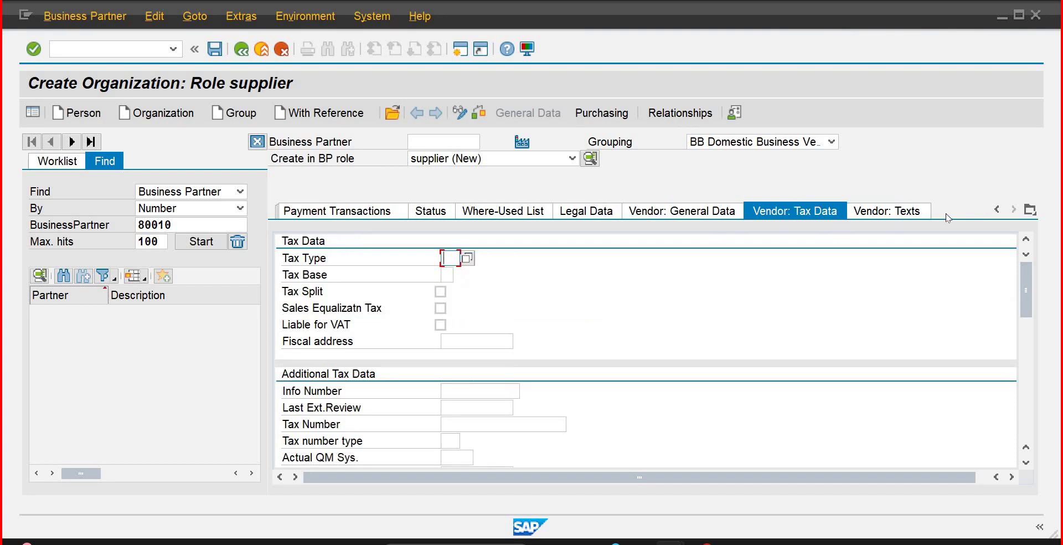
Step: Check the supplier's purchasing data and partner functions, ending on its vendor general data
{"action": "left_click", "coordinate": [605, 114]}
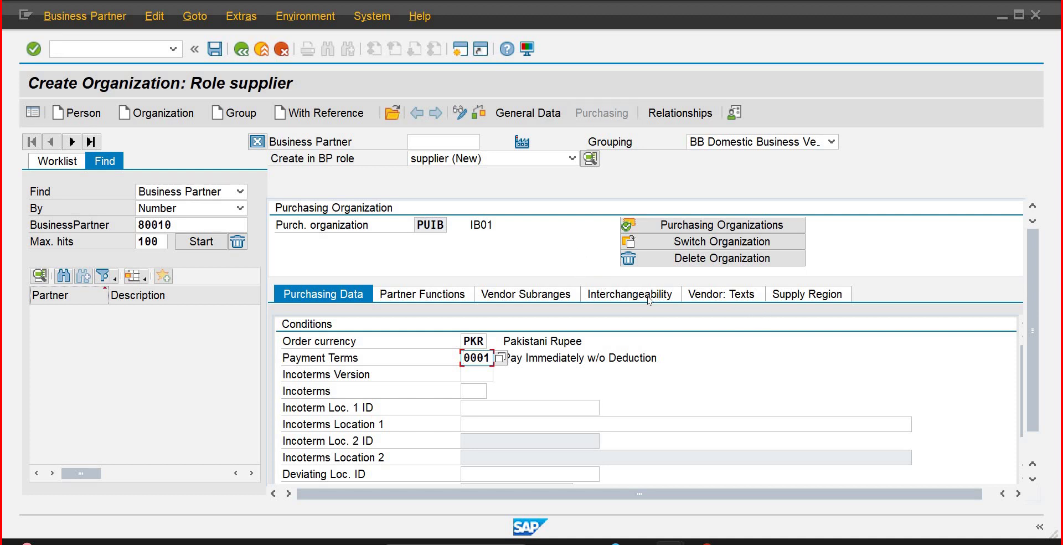
{"action": "left_click", "coordinate": [455, 289]}
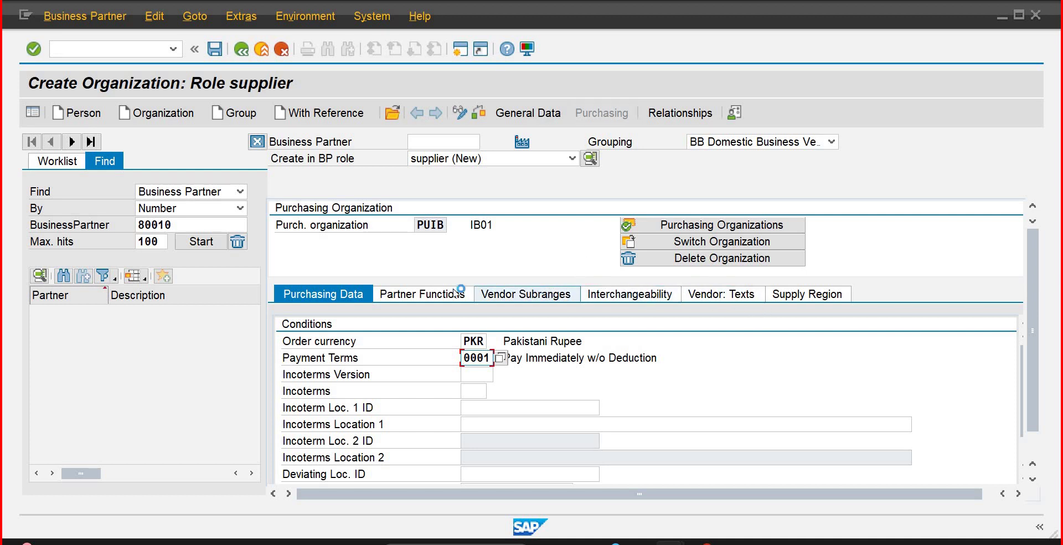
{"action": "left_click", "coordinate": [426, 294]}
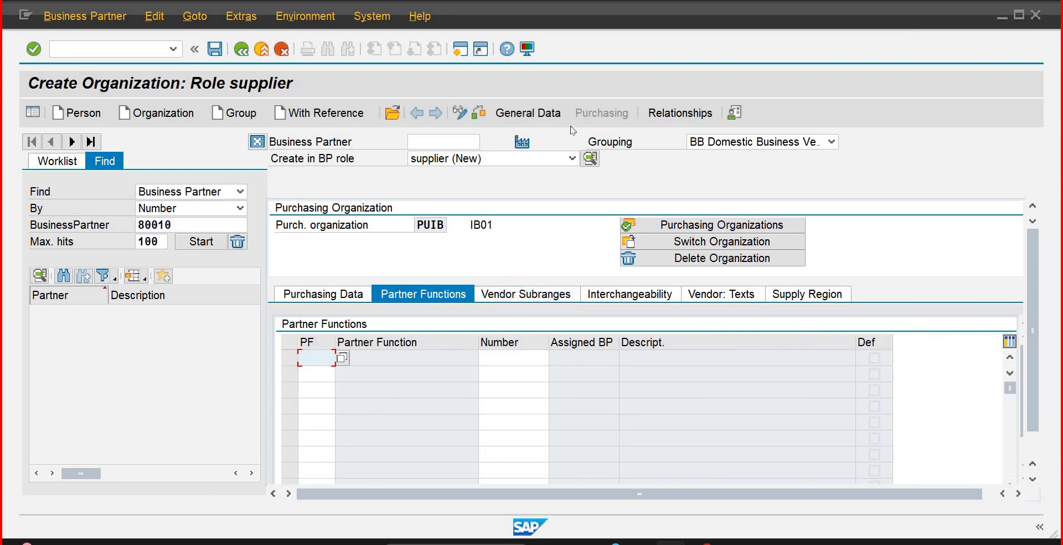
{"action": "left_click", "coordinate": [520, 114]}
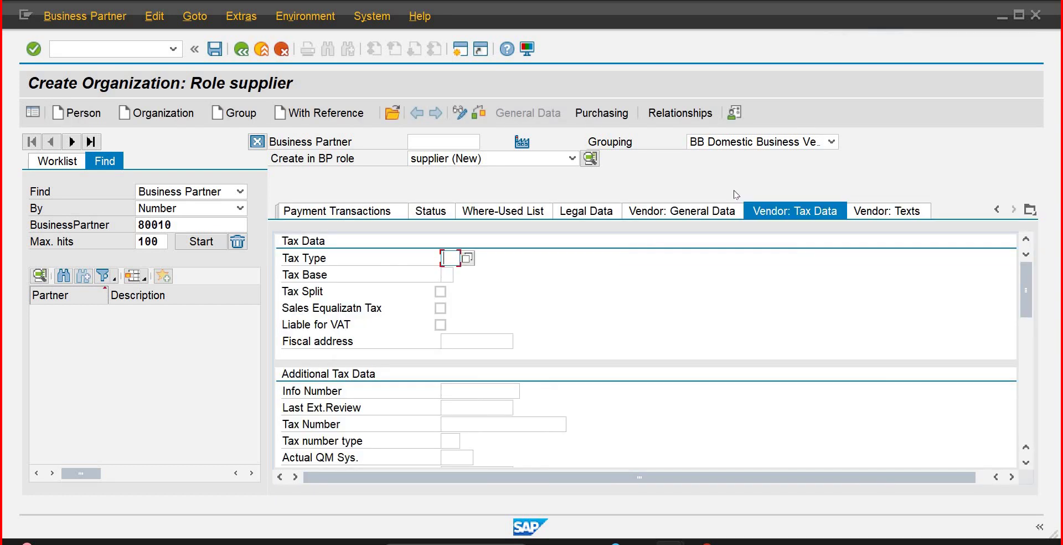
{"action": "left_click", "coordinate": [716, 211]}
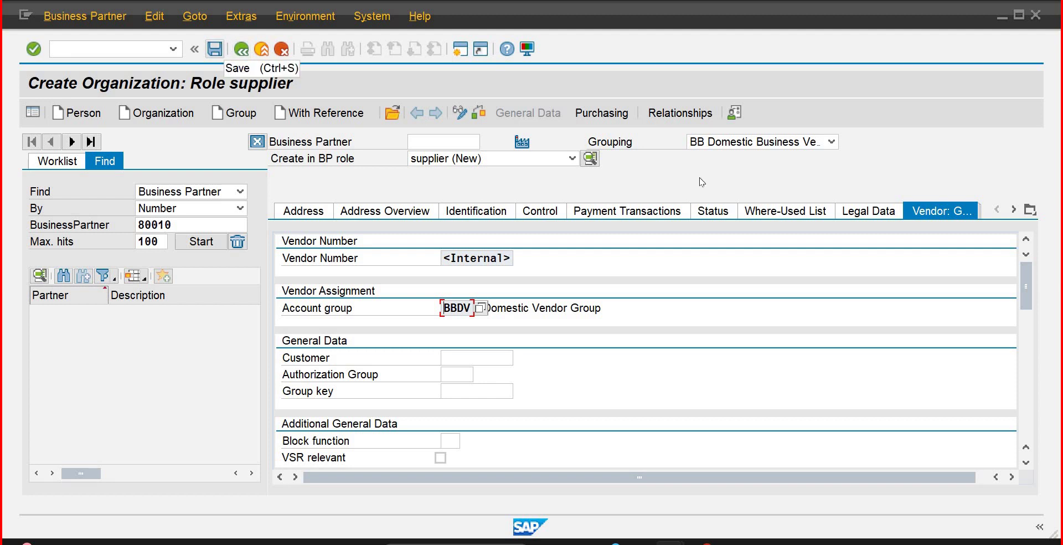
Step: Save the supplier, select its assigned business partner and vendor numbers, and return to Easy Access
{"action": "key", "text": "ctrl+s"}
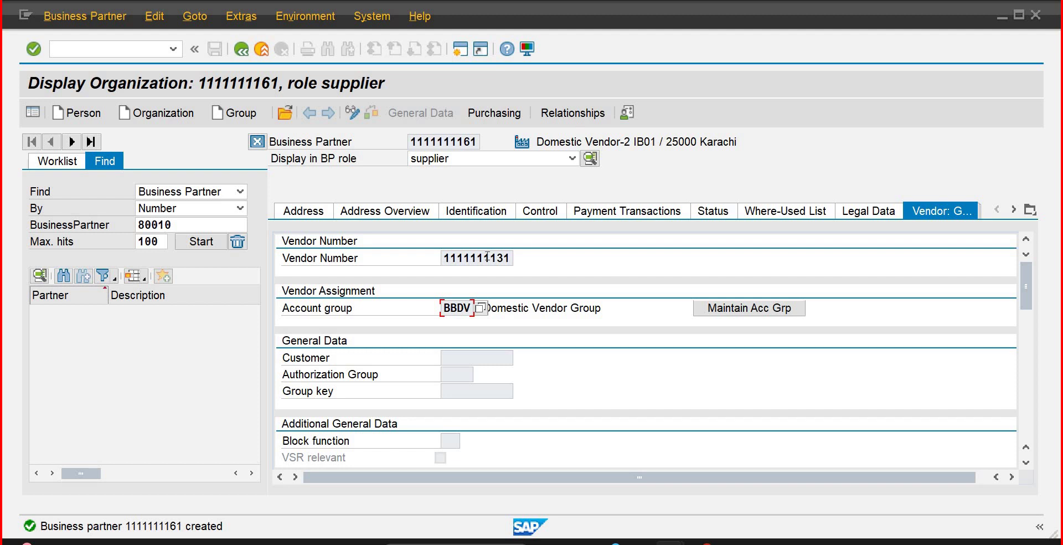
{"action": "mouse_move", "coordinate": [509, 258]}
{"action": "left_mouse_down"}
{"action": "mouse_move", "coordinate": [448, 258]}
{"action": "mouse_move", "coordinate": [507, 258]}
{"action": "left_mouse_up"}
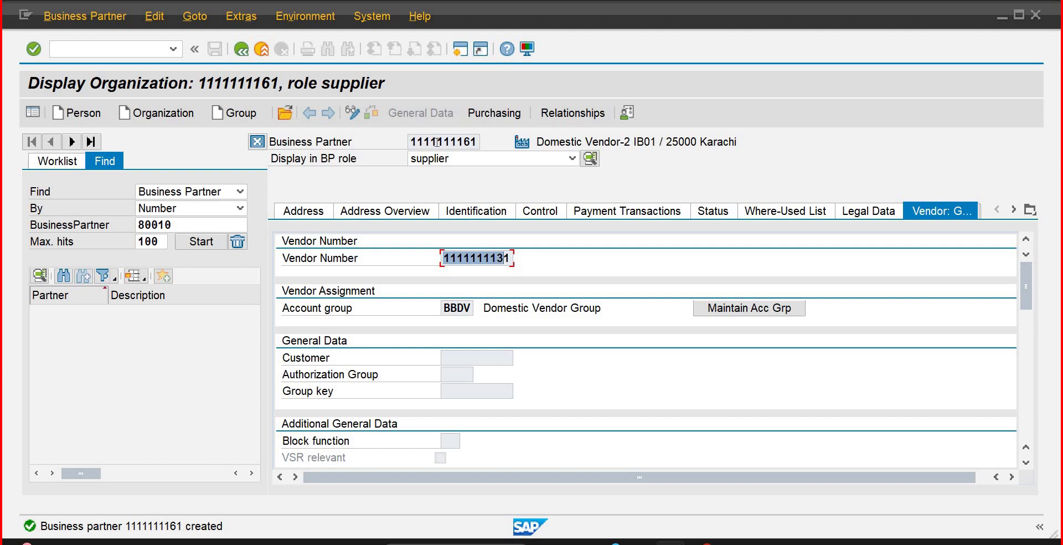
{"action": "left_click_drag", "start_coordinate": [411, 142], "coordinate": [479, 142]}
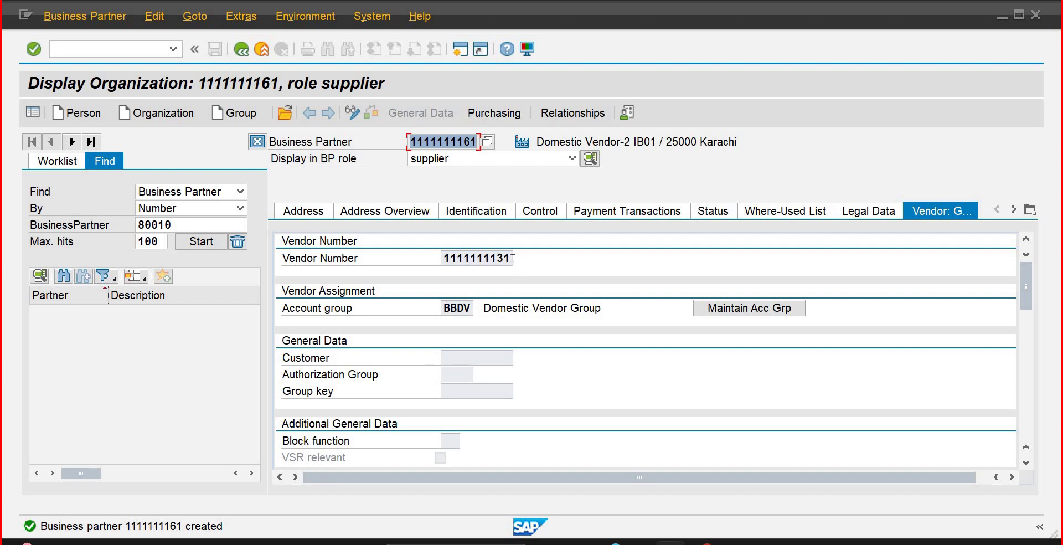
{"action": "left_click_drag", "start_coordinate": [512, 258], "coordinate": [443, 259]}
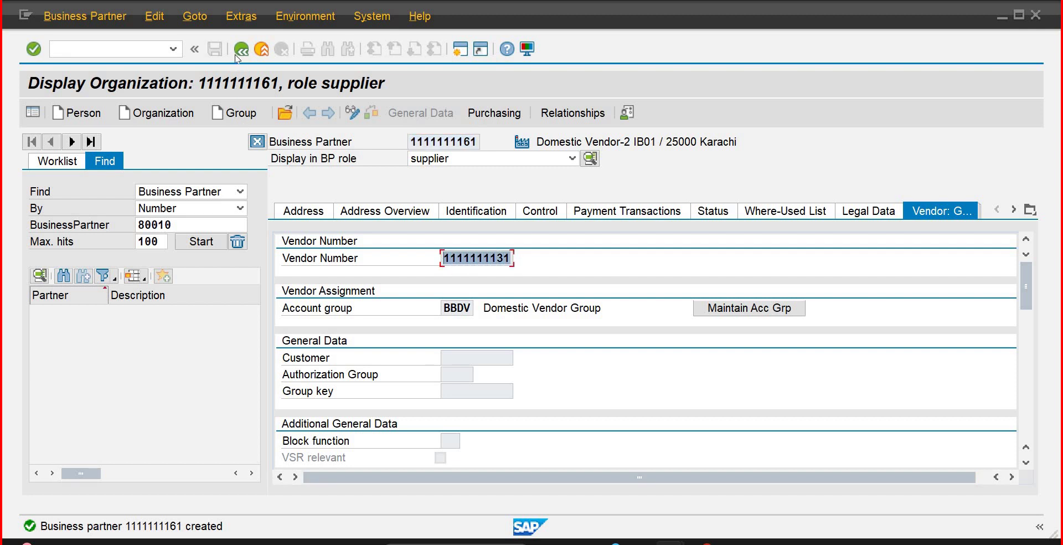
{"action": "left_click", "coordinate": [238, 52]}
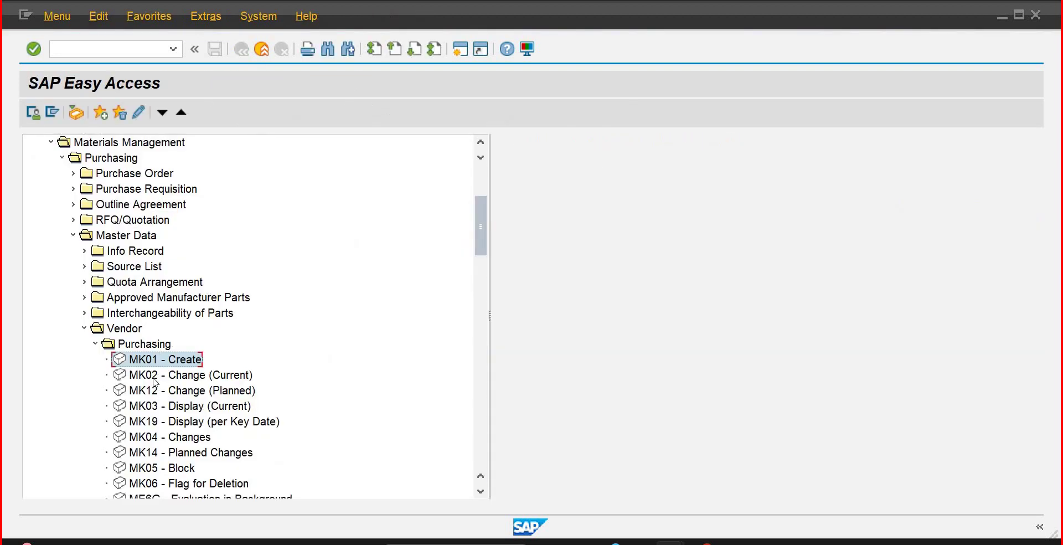
{"action": "double_click", "coordinate": [154, 378]}
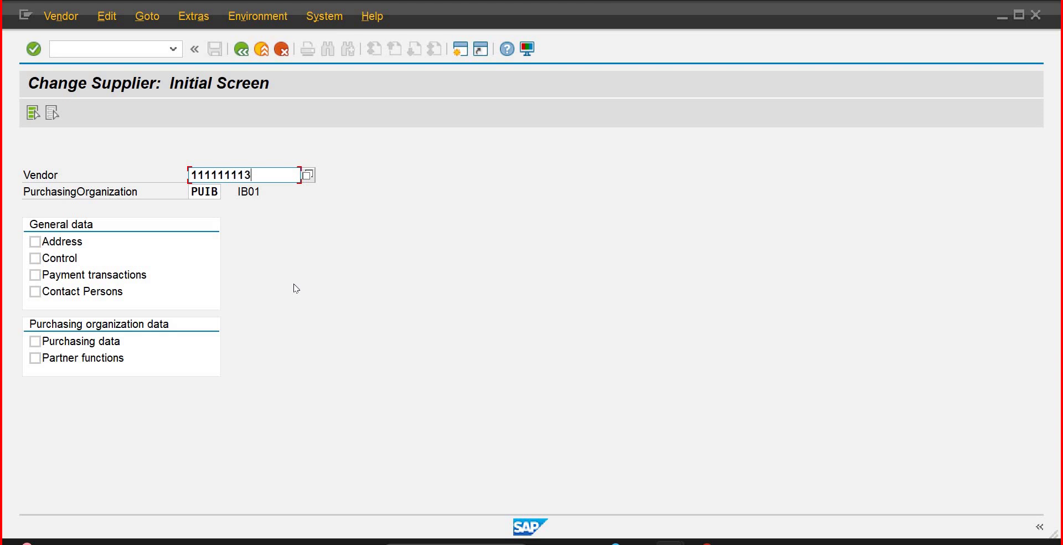
{"action": "left_click", "coordinate": [35, 258]}
{"action": "left_click", "coordinate": [34, 241]}
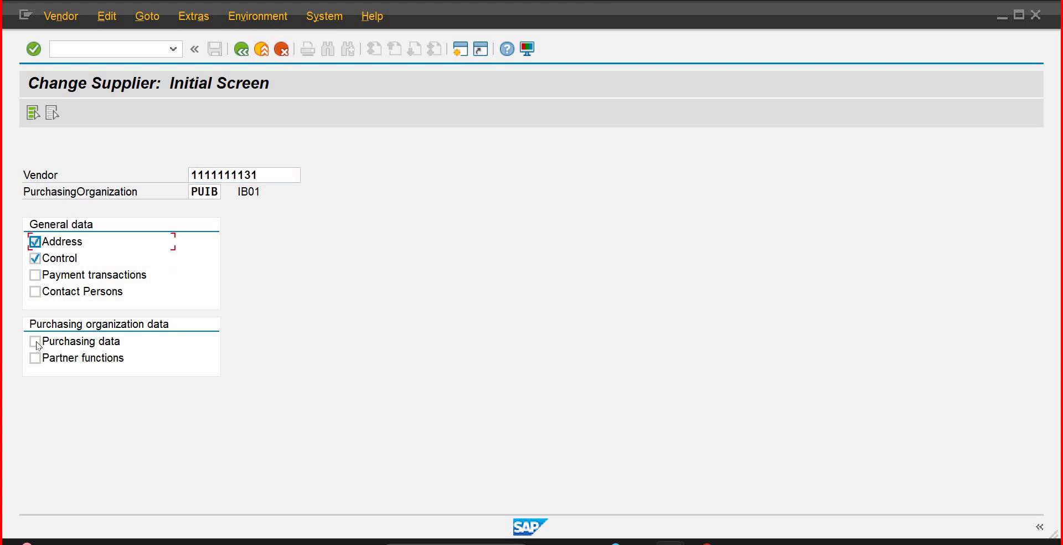
{"action": "left_click", "coordinate": [34, 342]}
{"action": "key", "text": "Return"}
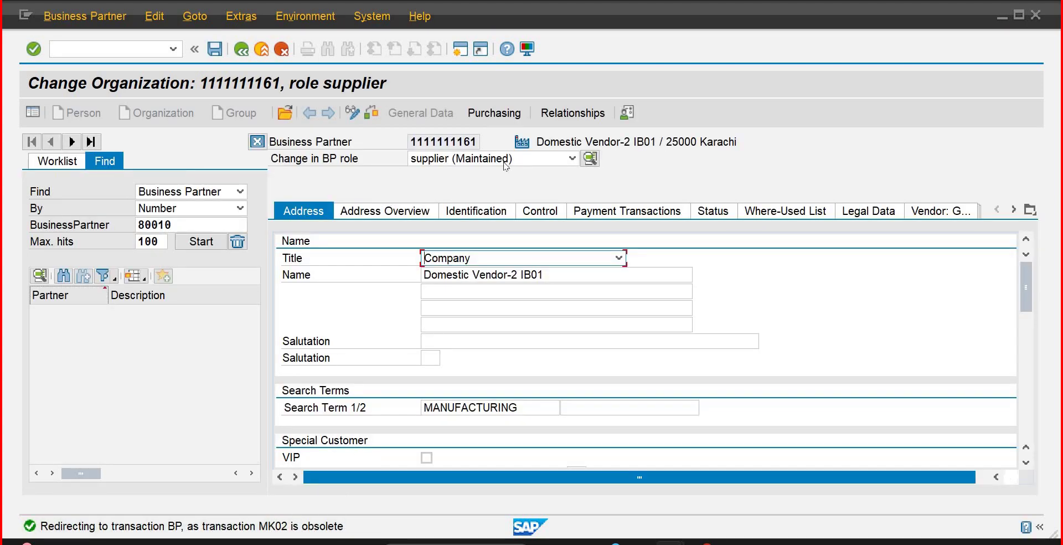
{"action": "left_click", "coordinate": [379, 213]}
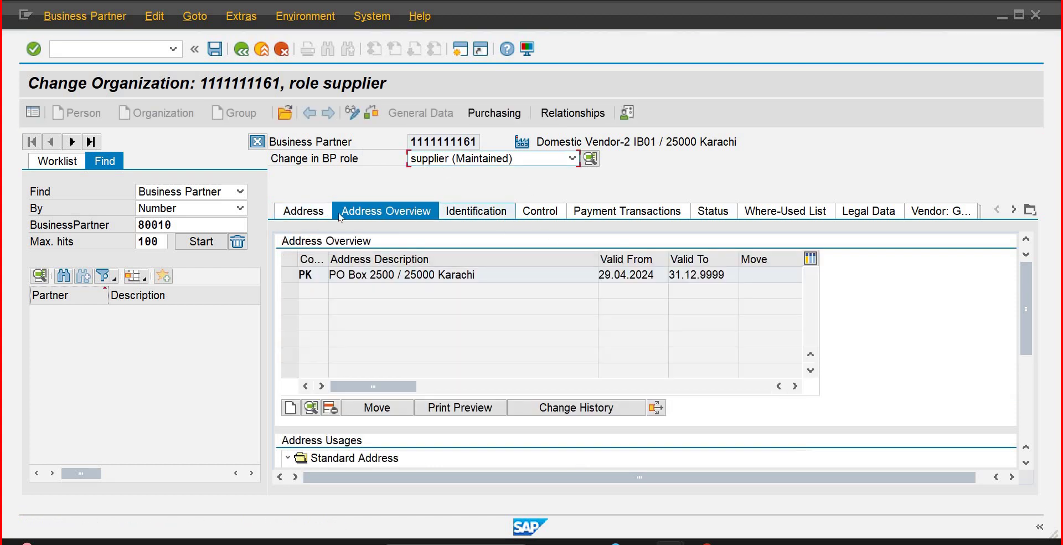
{"action": "left_click", "coordinate": [256, 143]}
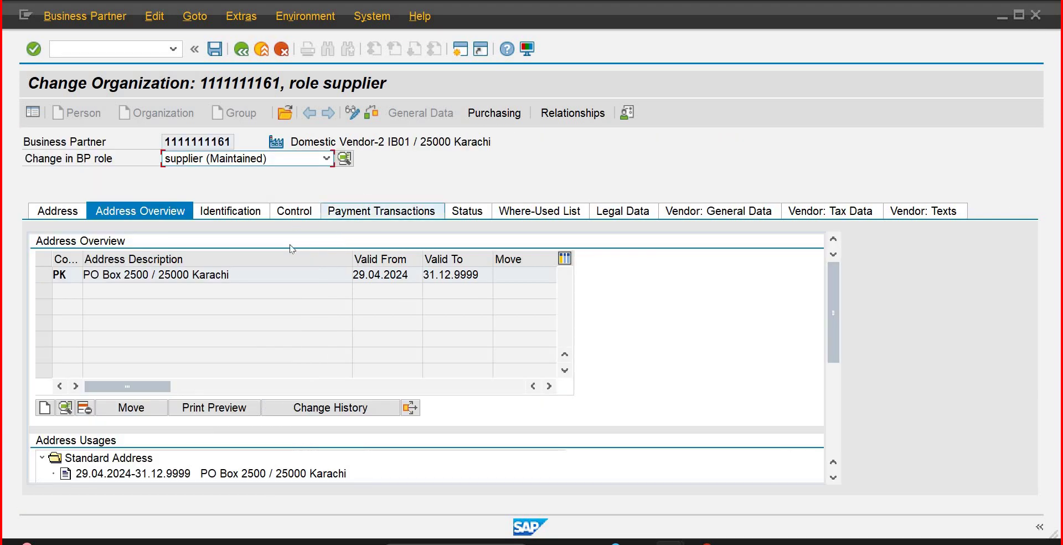
{"action": "left_click", "coordinate": [483, 113]}
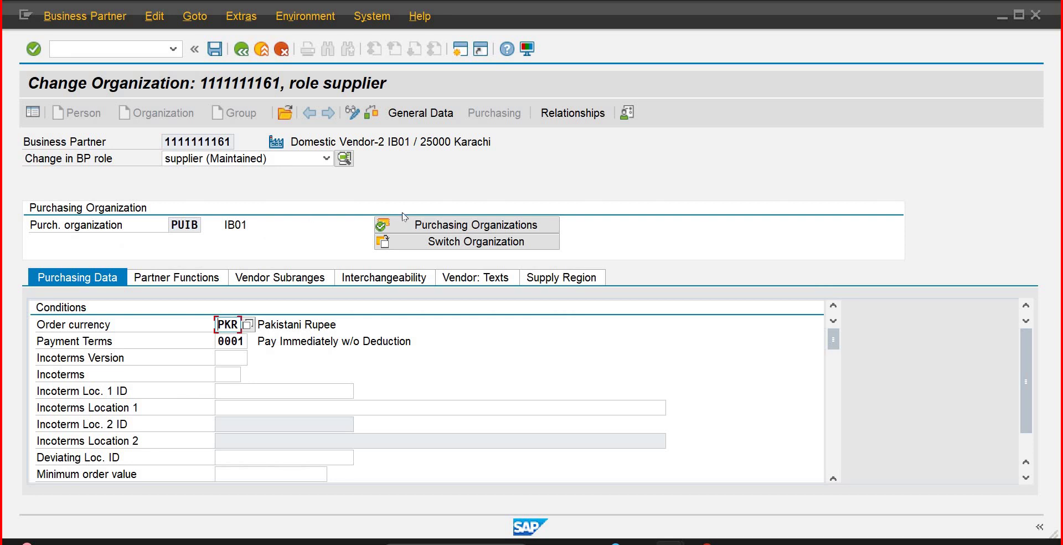
{"action": "left_click", "coordinate": [409, 114]}
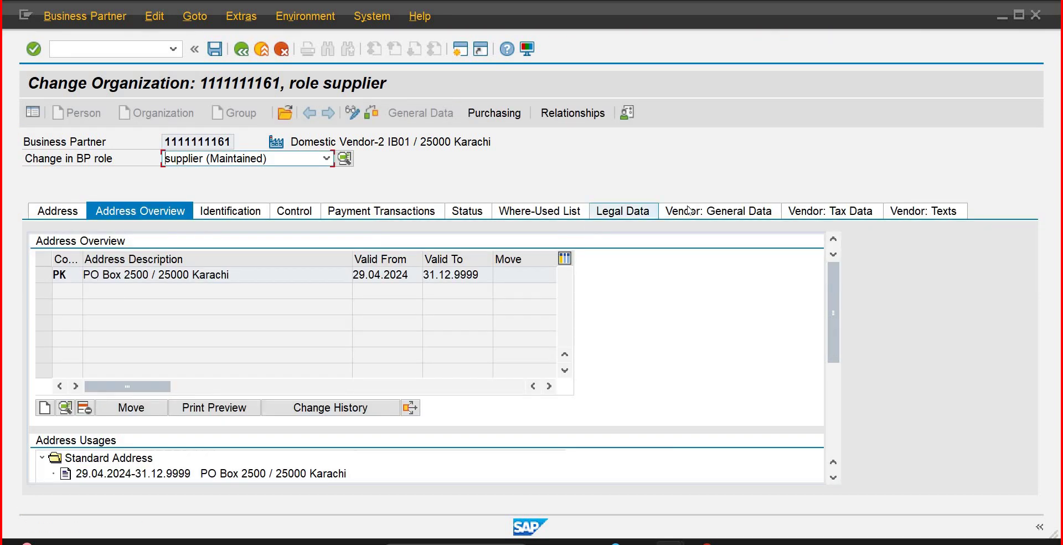
{"action": "left_click", "coordinate": [694, 209]}
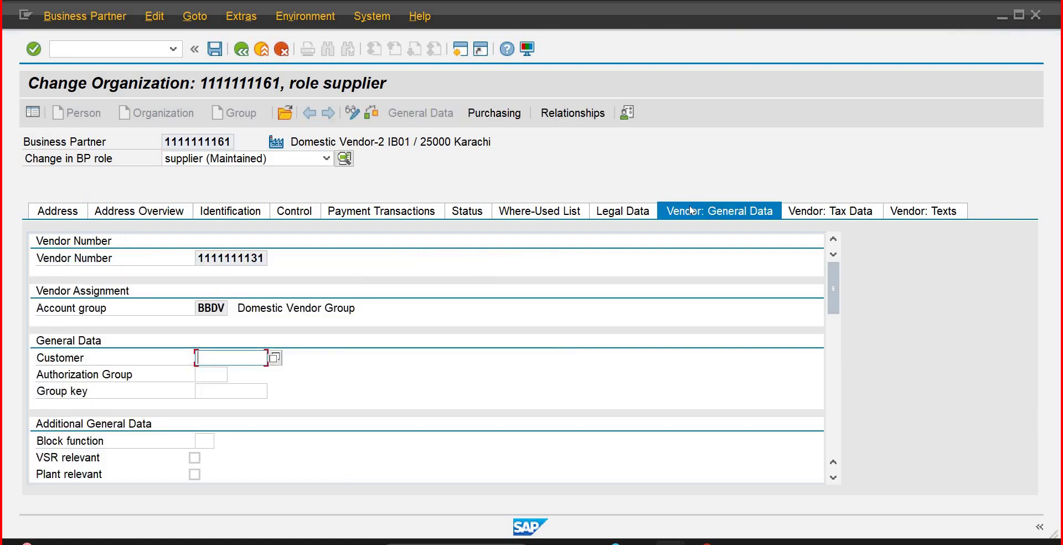
{"action": "left_click", "coordinate": [58, 44]}
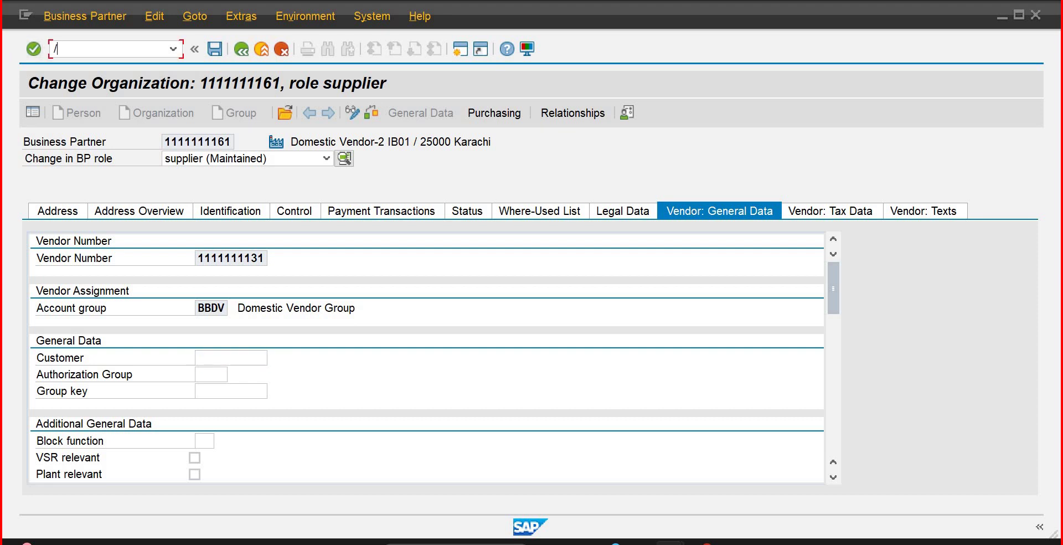
{"action": "type", "text": "/n"}
{"action": "key", "text": "Return"}
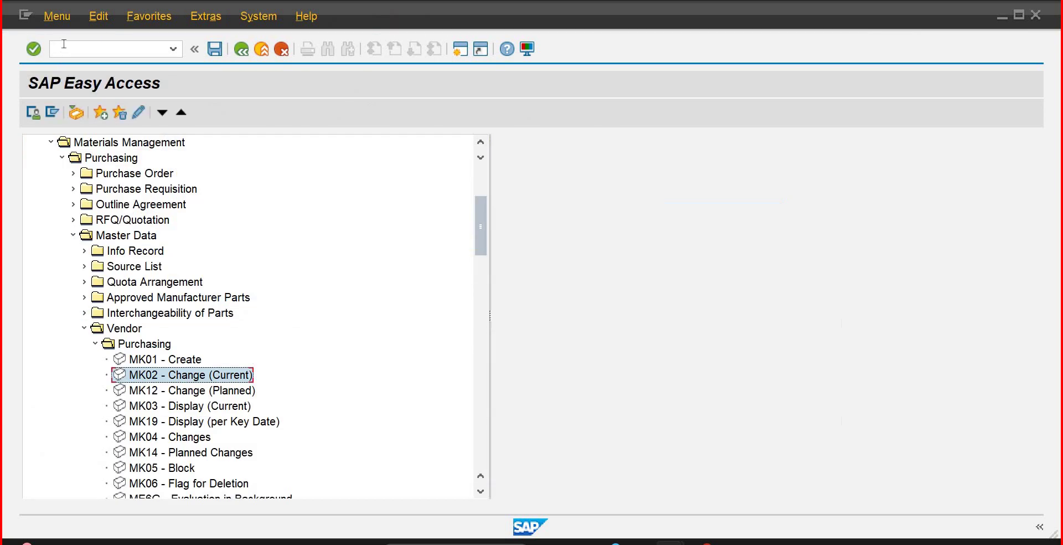
Step: Start a new purchase order with ME21N and enter the new supplier's number
{"action": "left_click", "coordinate": [71, 45]}
{"action": "type", "text": "me"}
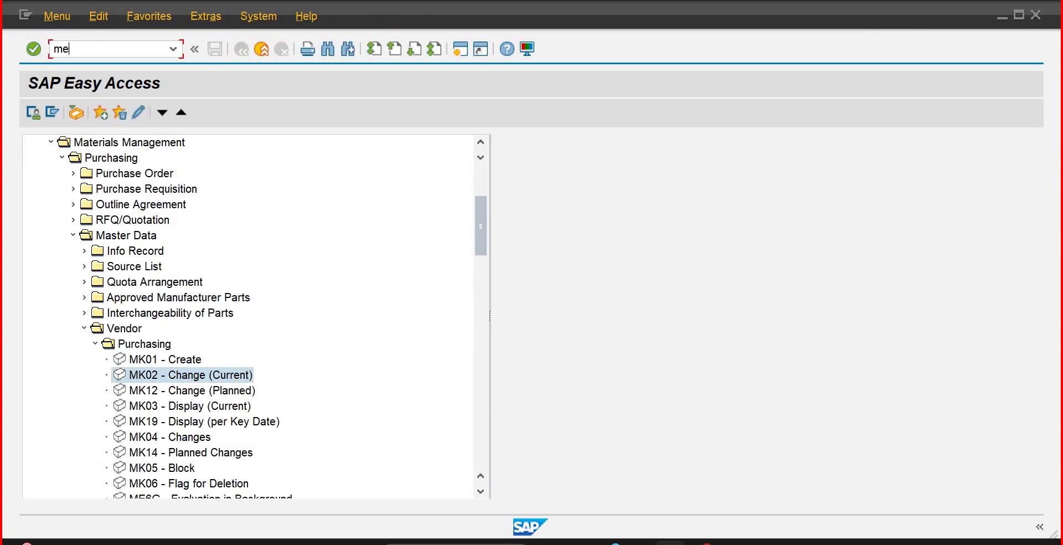
{"action": "type", "text": "21n"}
{"action": "key", "text": "Return"}
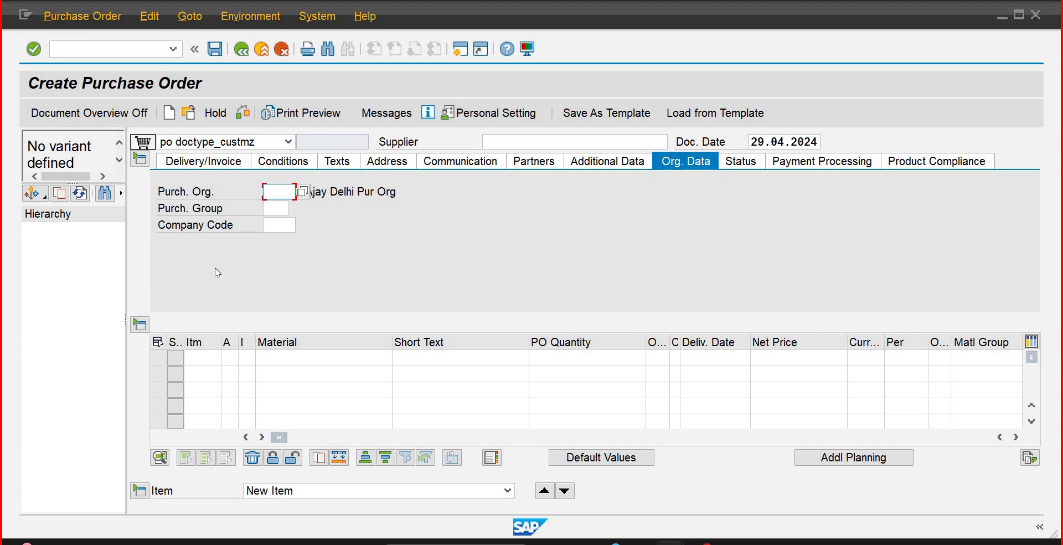
{"action": "left_click", "coordinate": [543, 144]}
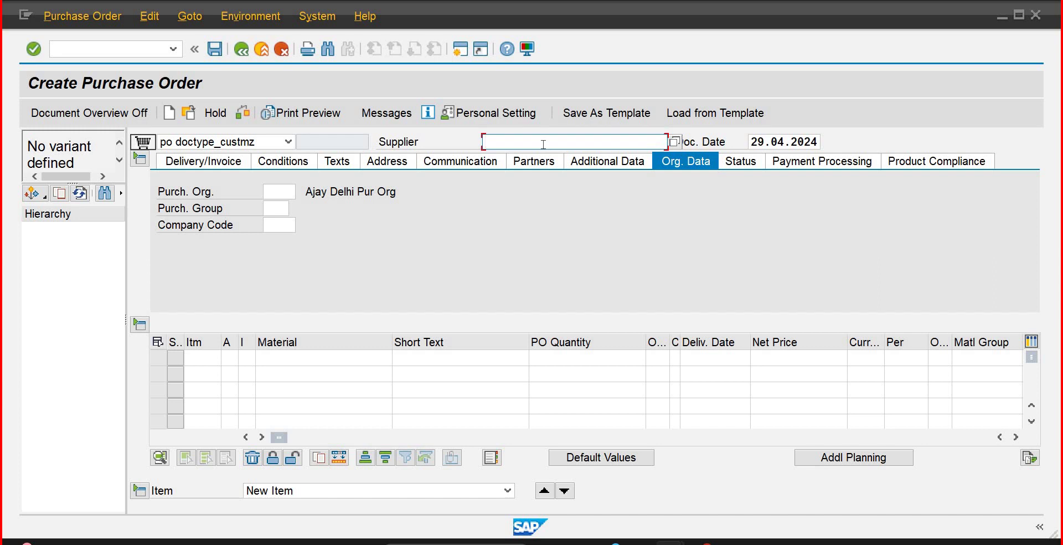
{"action": "type", "text": "1111111131"}
{"action": "key", "text": "Return"}
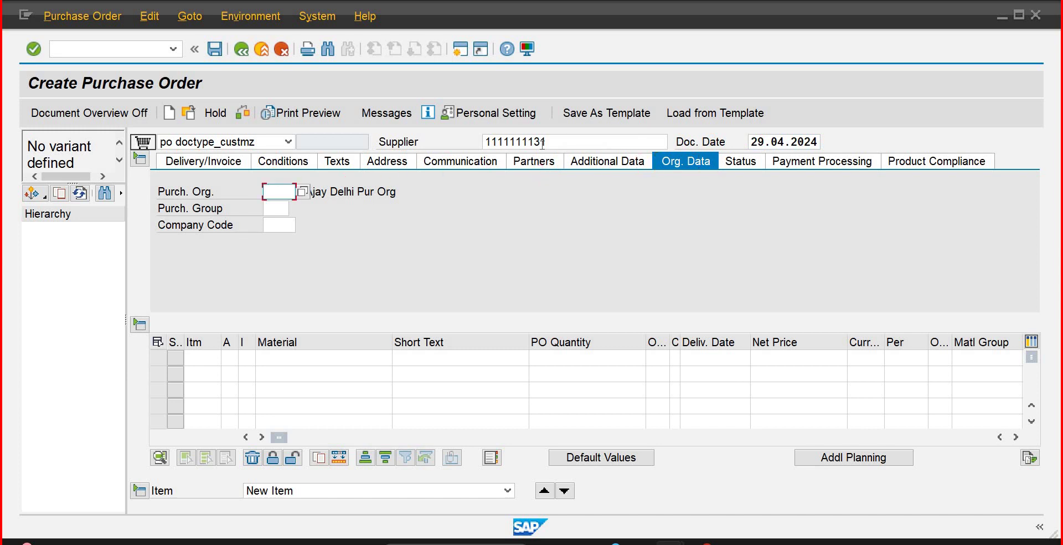
Step: Set org data to purchasing org PUIB, purchasing group pg1 and company code ib01
{"action": "type", "text": "p"}
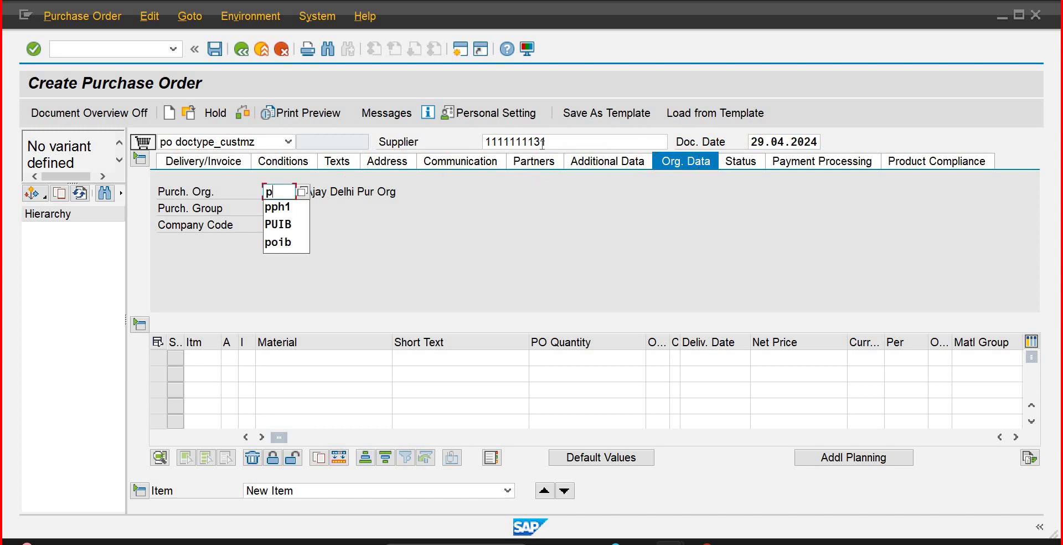
{"action": "key", "text": "Down"}
{"action": "key", "text": "Return"}
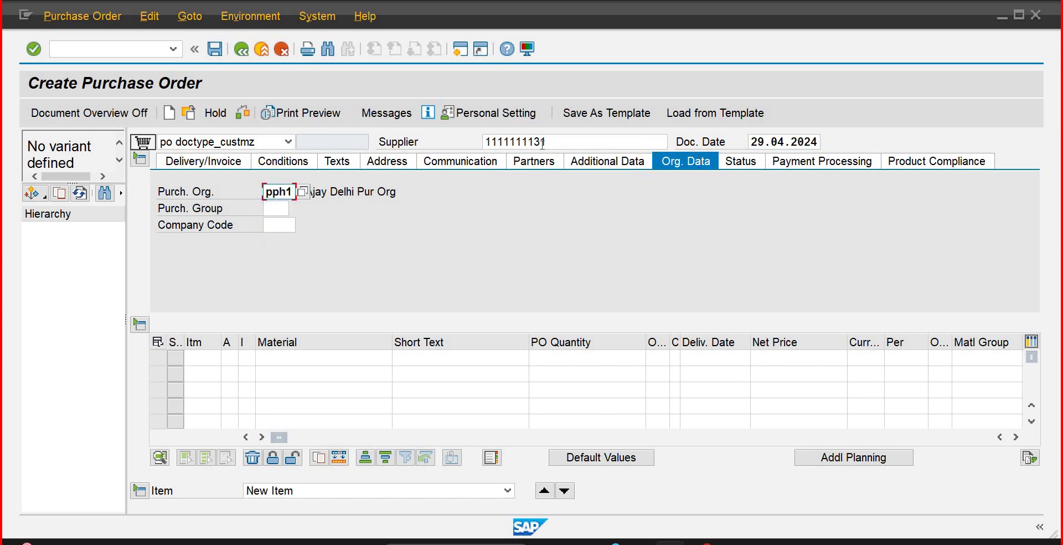
{"action": "key", "text": "BackSpace"}
{"action": "key", "text": "BackSpace"}
{"action": "key", "text": "BackSpace"}
{"action": "key", "text": "Down"}
{"action": "key", "text": "Down"}
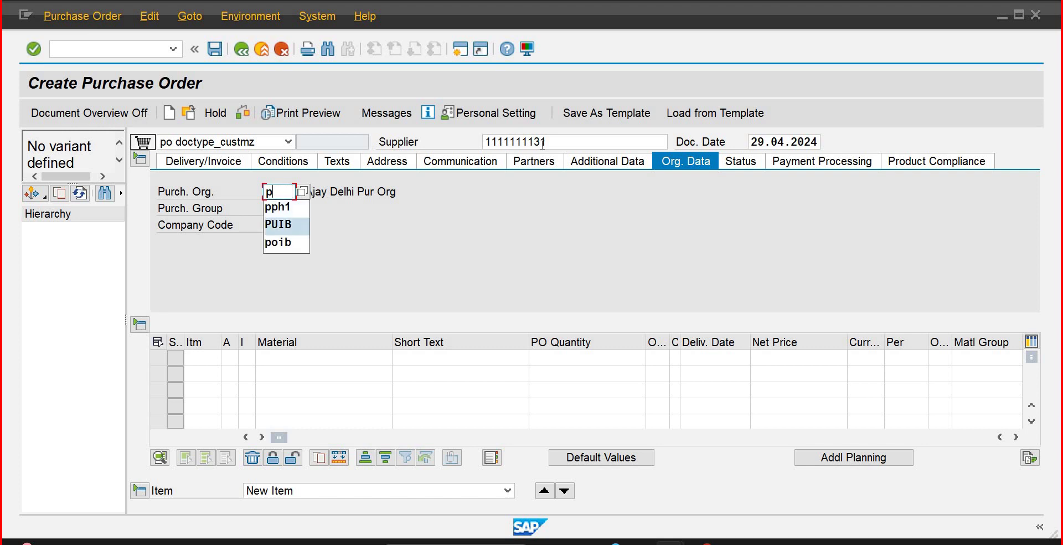
{"action": "key", "text": "Return"}
{"action": "key", "text": "Tab"}
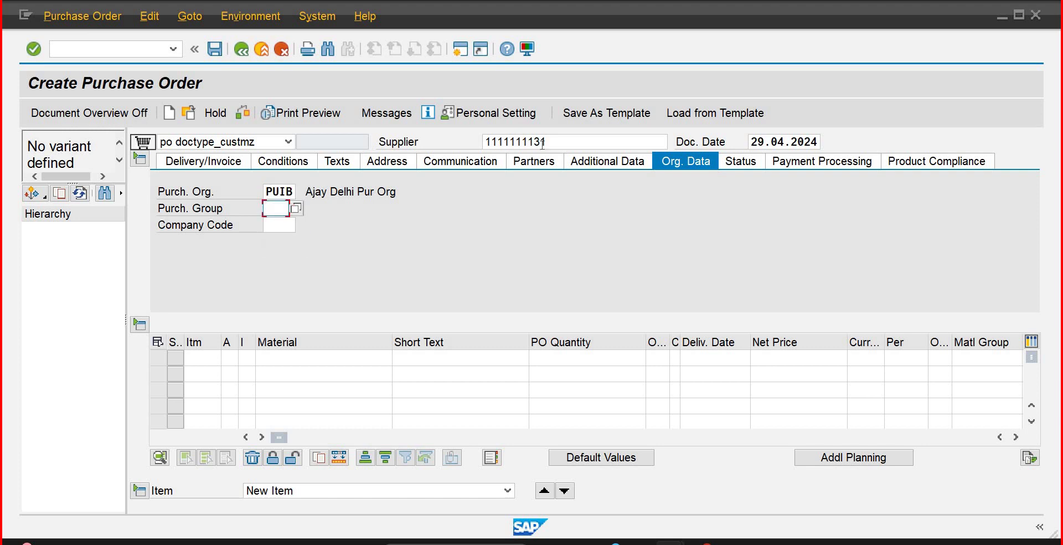
{"action": "type", "text": "pg1"}
{"action": "key", "text": "Tab"}
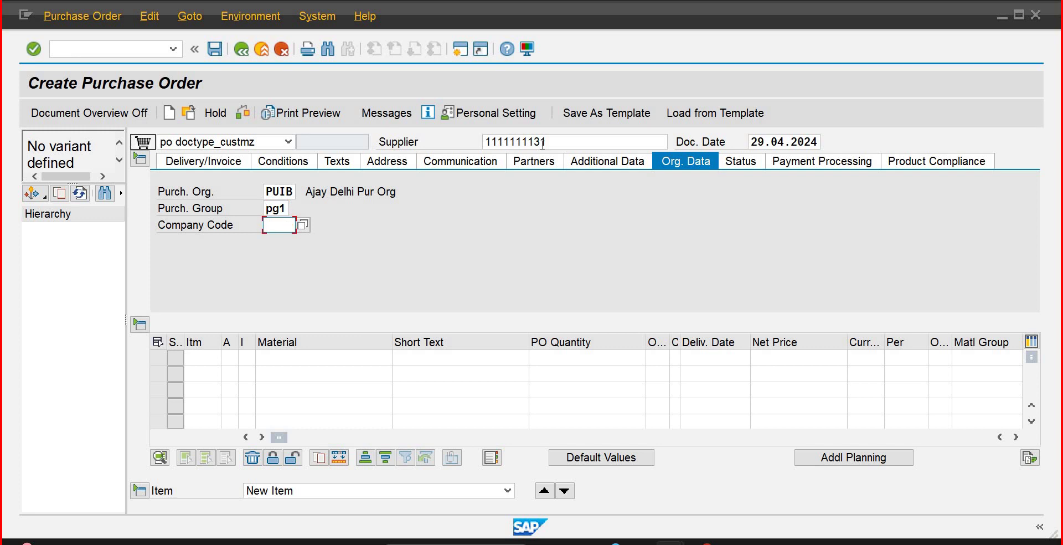
{"action": "type", "text": "ib"}
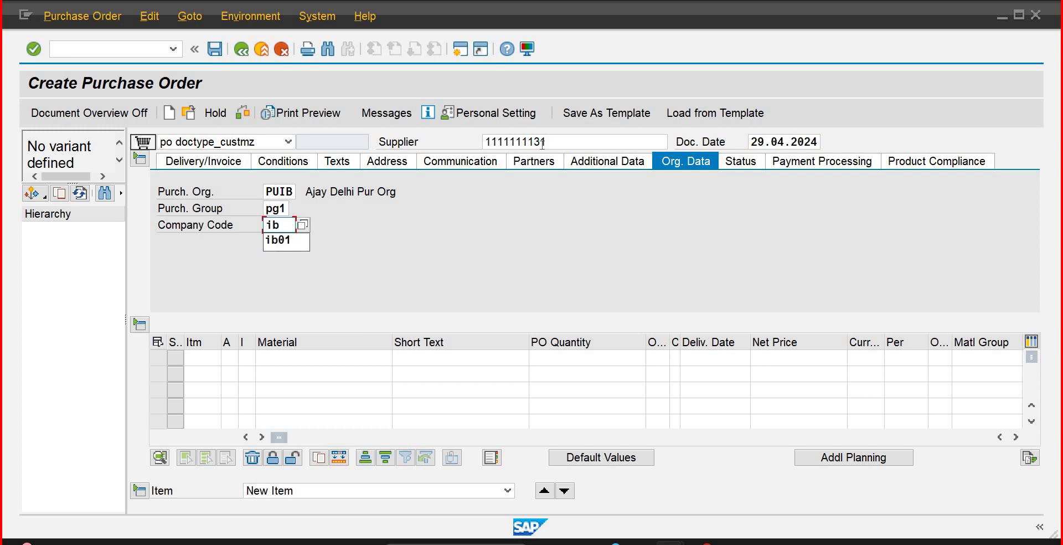
{"action": "key", "text": "Down"}
{"action": "key", "text": "Return"}
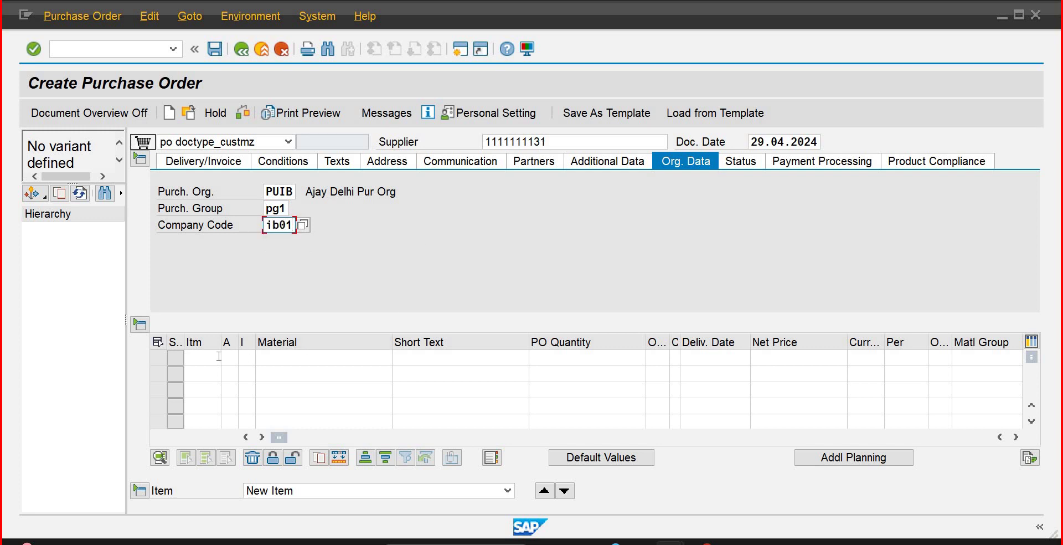
{"action": "left_click", "coordinate": [217, 356]}
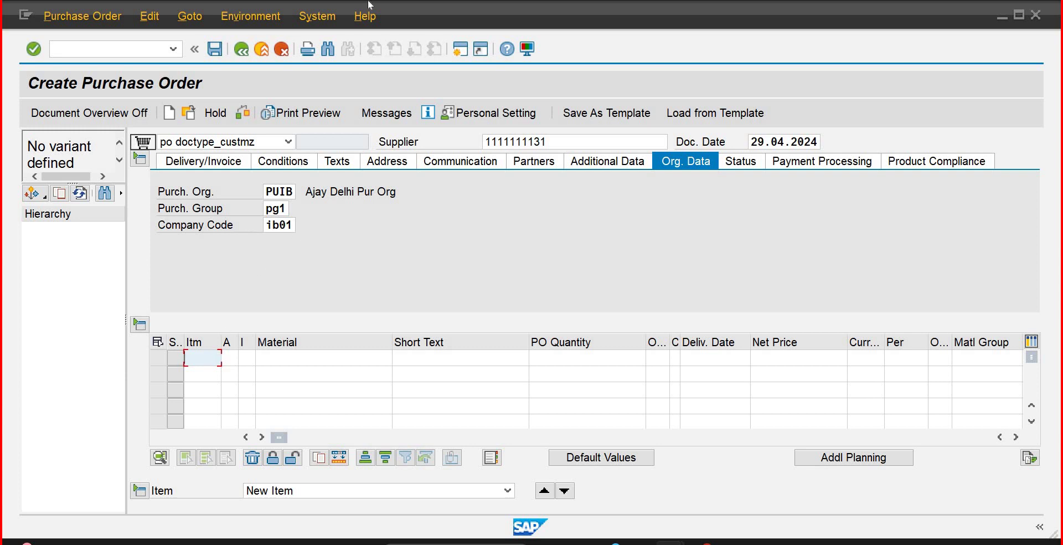
Step: In a second session, run MM60 to list the materials of plant PLIB
{"action": "left_click", "coordinate": [455, 52]}
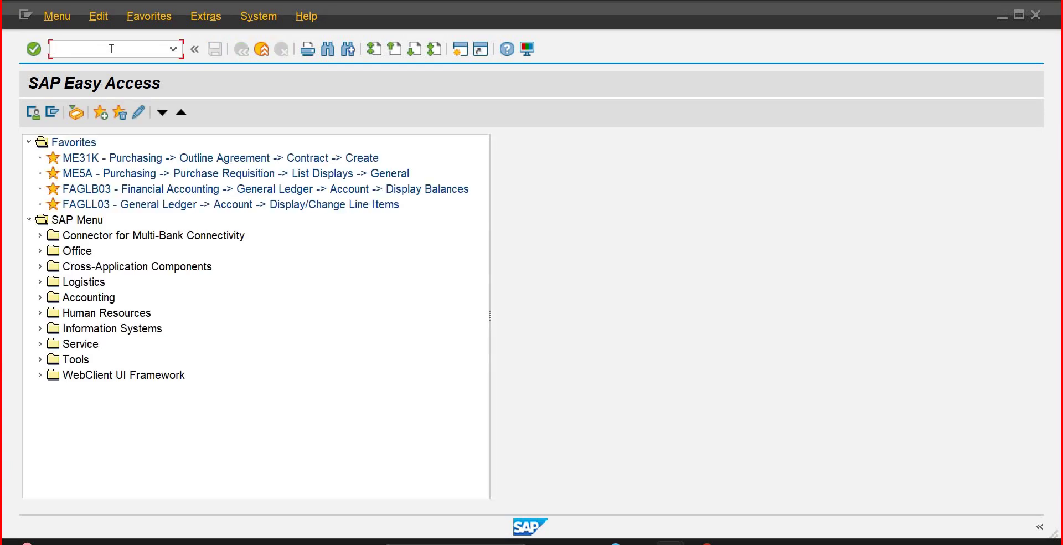
{"action": "type", "text": "mm60"}
{"action": "key", "text": "Return"}
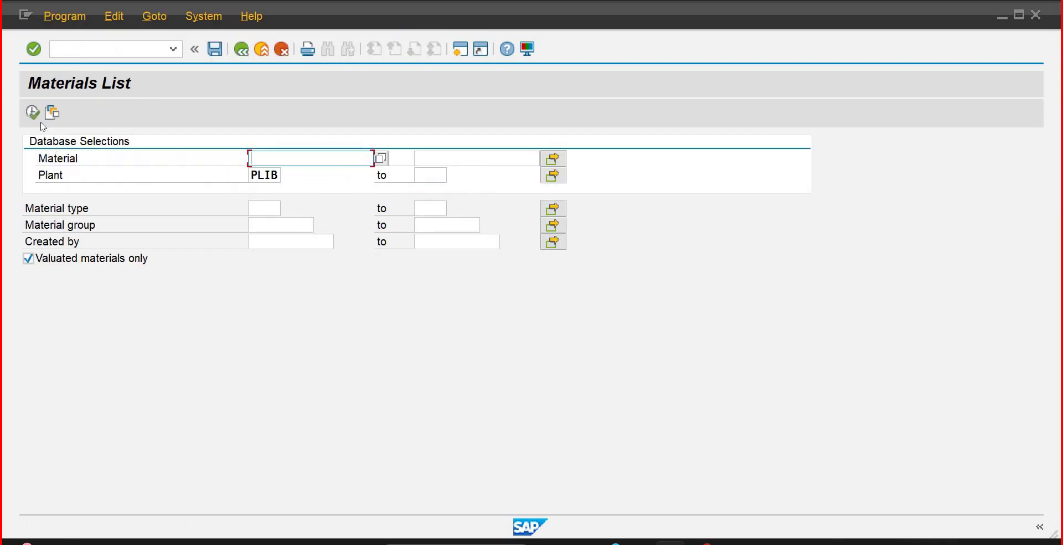
{"action": "left_click", "coordinate": [34, 114]}
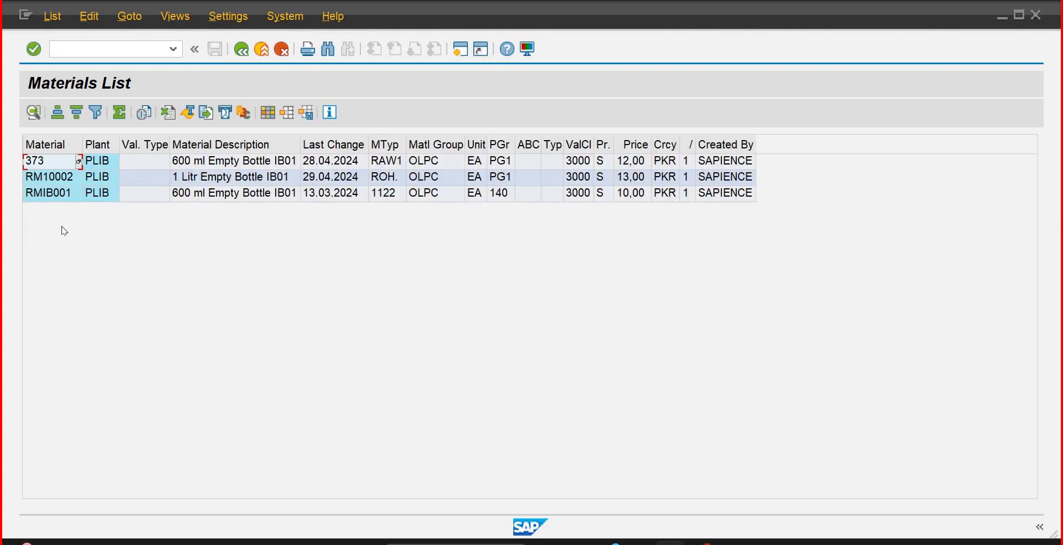
Step: Review materials RMIB001, 373 and RM10002, then switch back to the purchase order window
{"action": "left_click", "coordinate": [32, 194]}
{"action": "key", "text": "Up"}
{"action": "key", "text": "Up"}
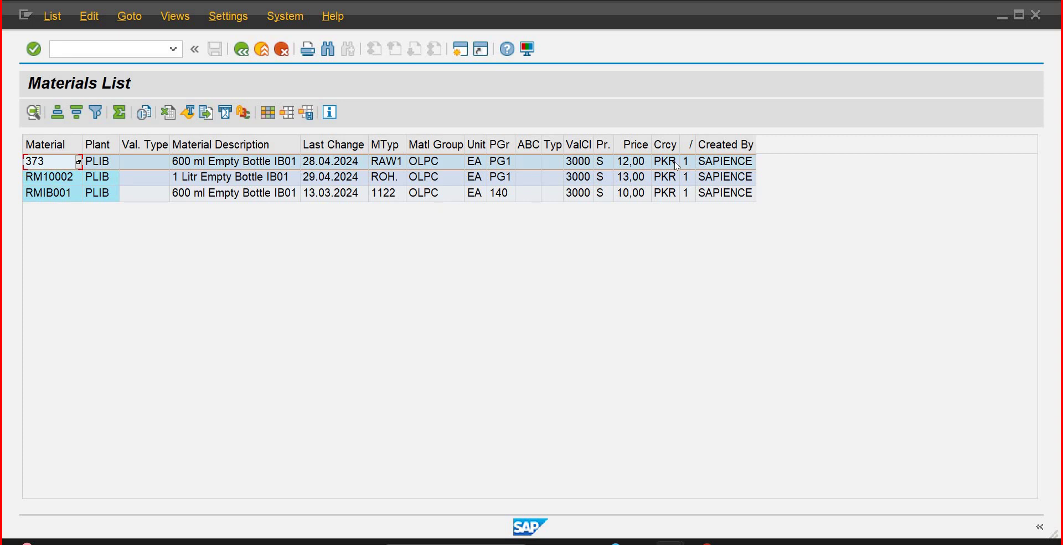
{"action": "left_click", "coordinate": [225, 197]}
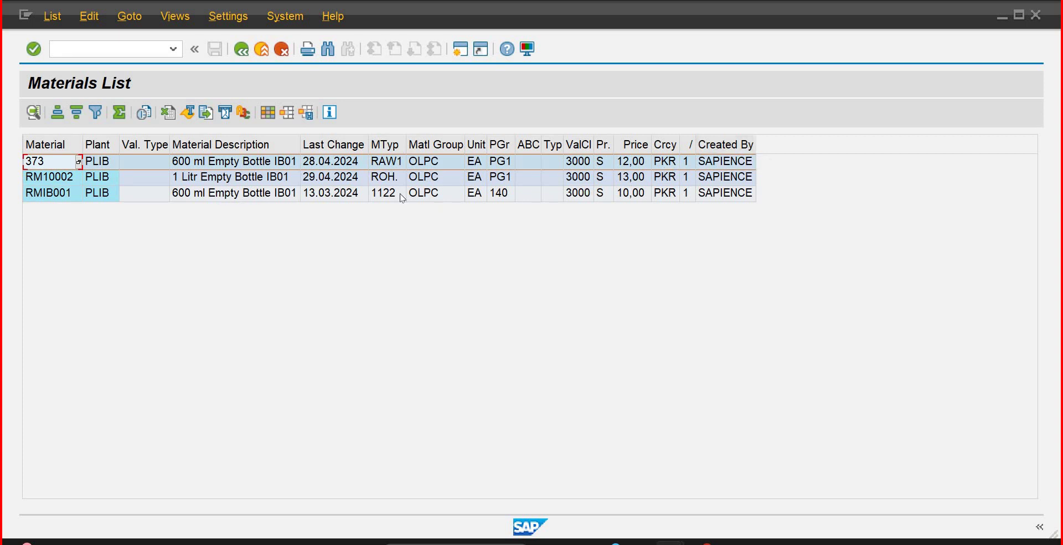
{"action": "left_click", "coordinate": [248, 163]}
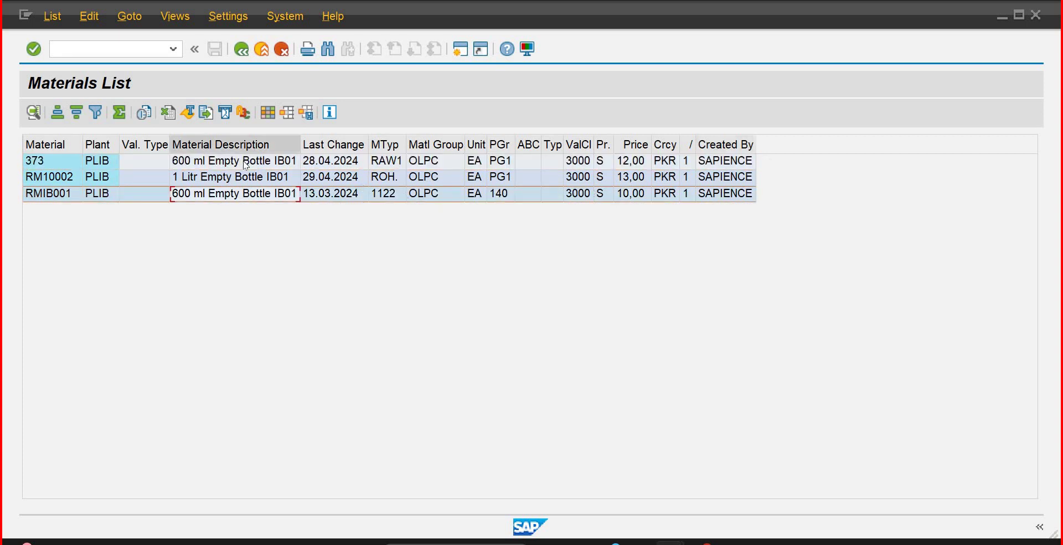
{"action": "left_click", "coordinate": [216, 177]}
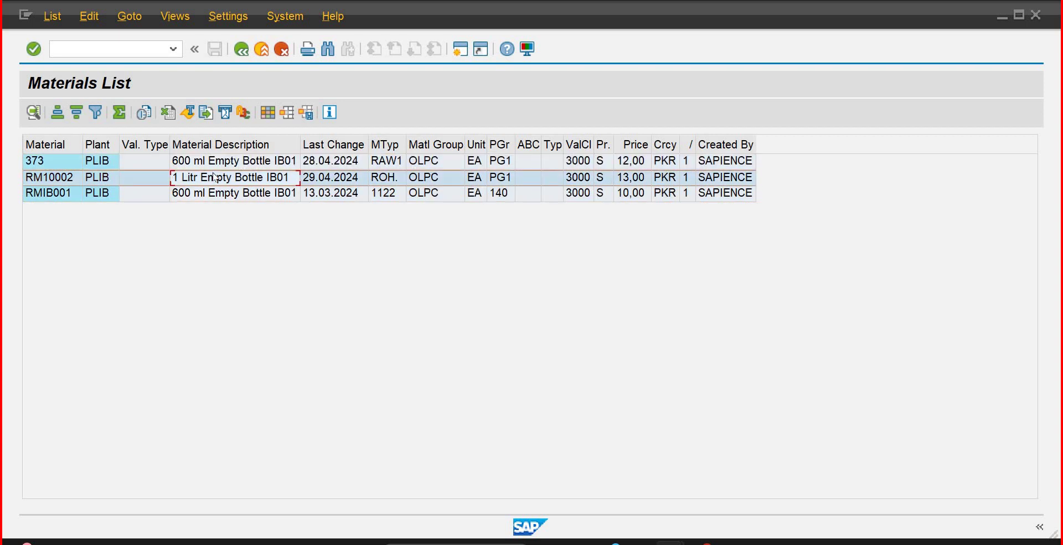
{"action": "left_click", "coordinate": [44, 182]}
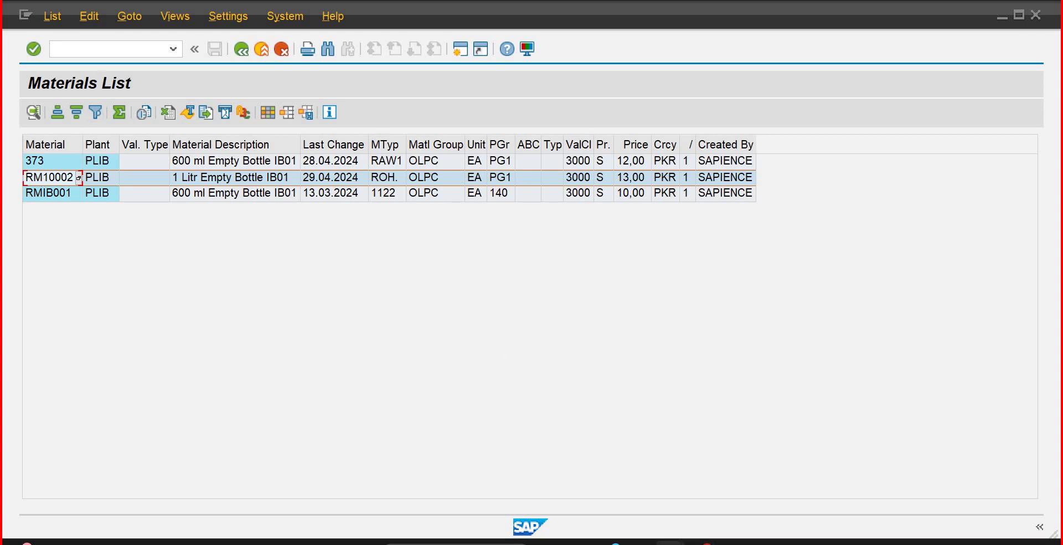
{"action": "mouse_move", "coordinate": [698, 543]}
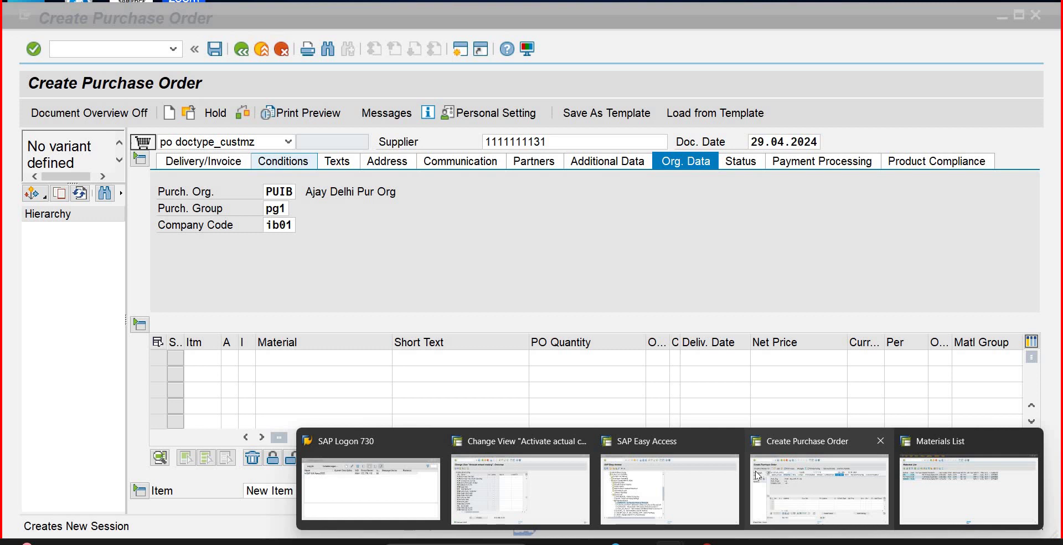
{"action": "left_click", "coordinate": [757, 475]}
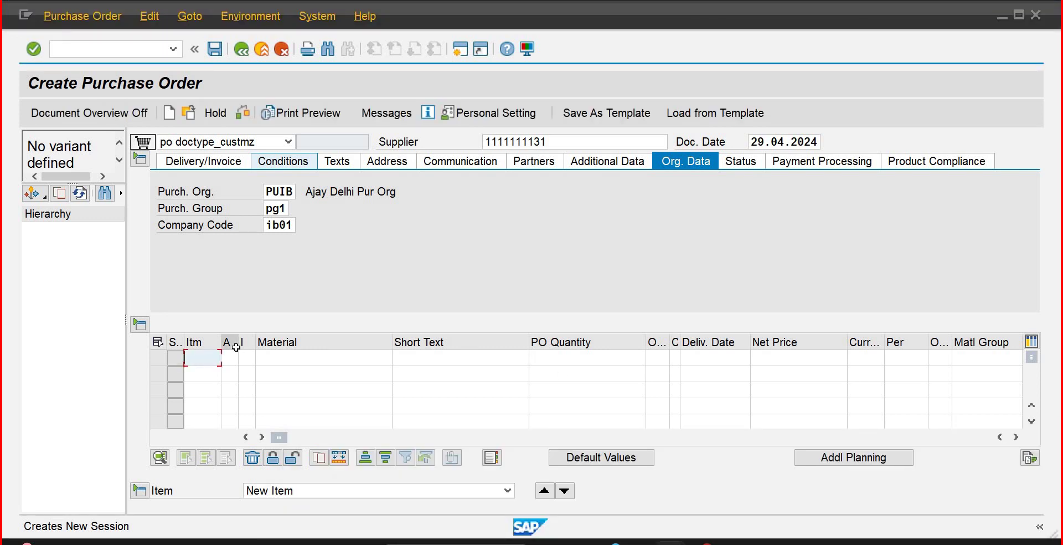
Step: Enter item 10 with material RM10002 and order quantity 2500
{"action": "type", "text": "10"}
{"action": "key", "text": "Tab"}
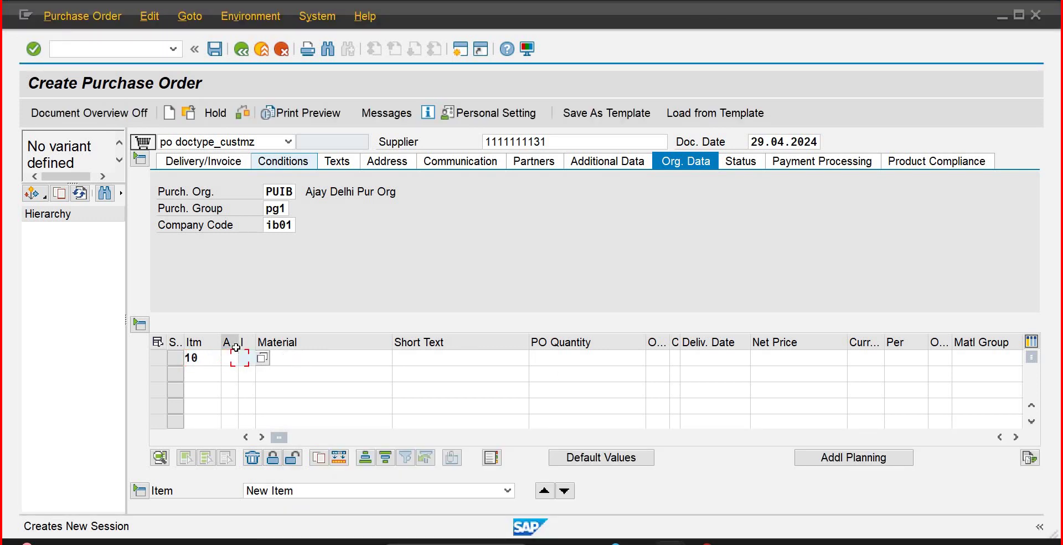
{"action": "key", "text": "Tab"}
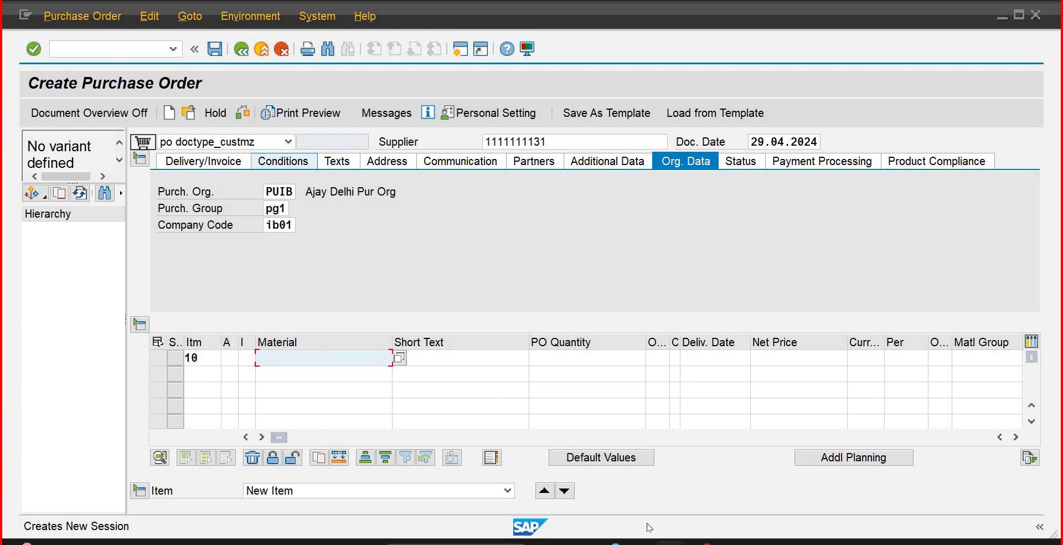
{"action": "mouse_move", "coordinate": [707, 540]}
{"action": "mouse_move", "coordinate": [670, 541]}
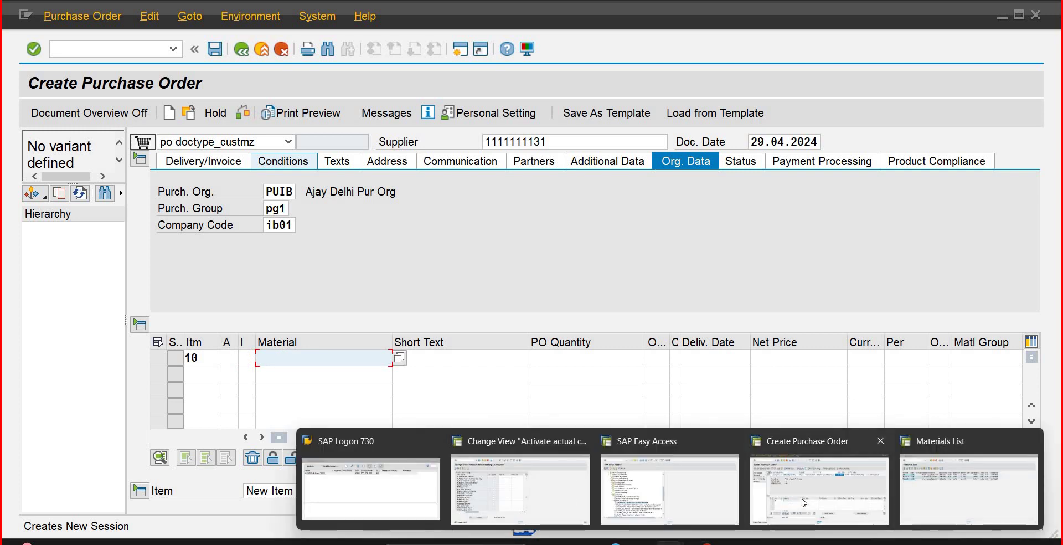
{"action": "mouse_move", "coordinate": [995, 493]}
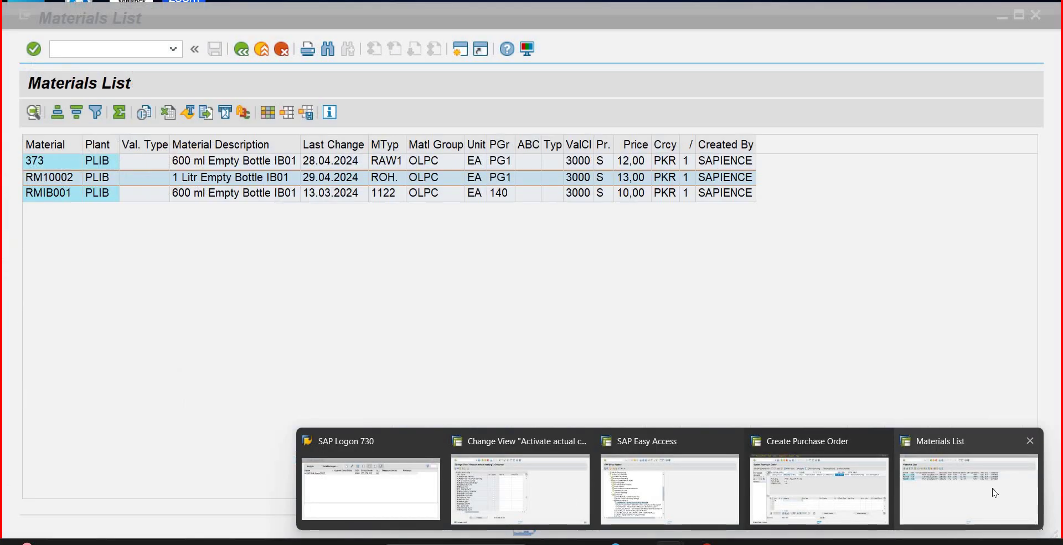
{"action": "mouse_move", "coordinate": [819, 482]}
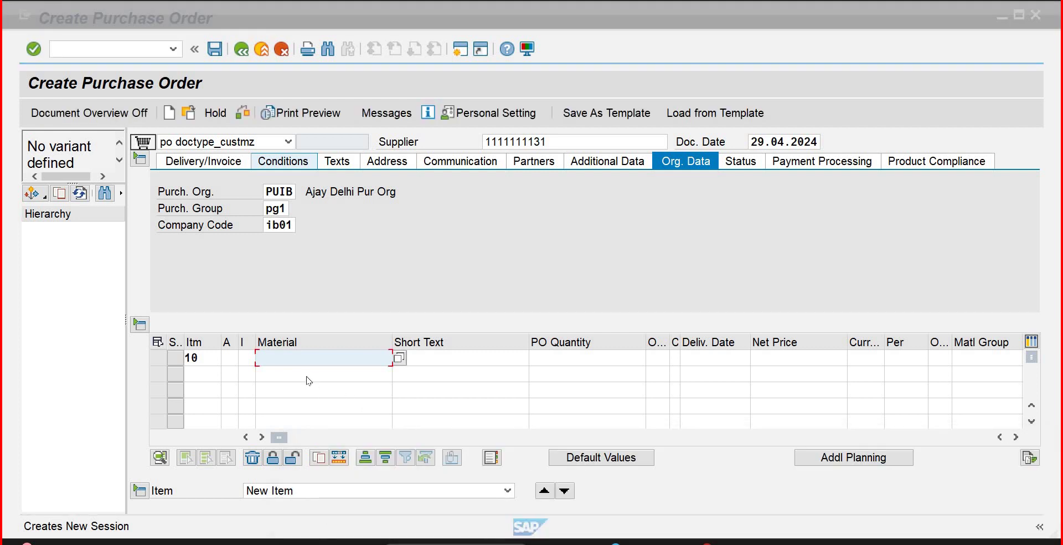
{"action": "left_click", "coordinate": [307, 377]}
{"action": "type", "text": "rm"}
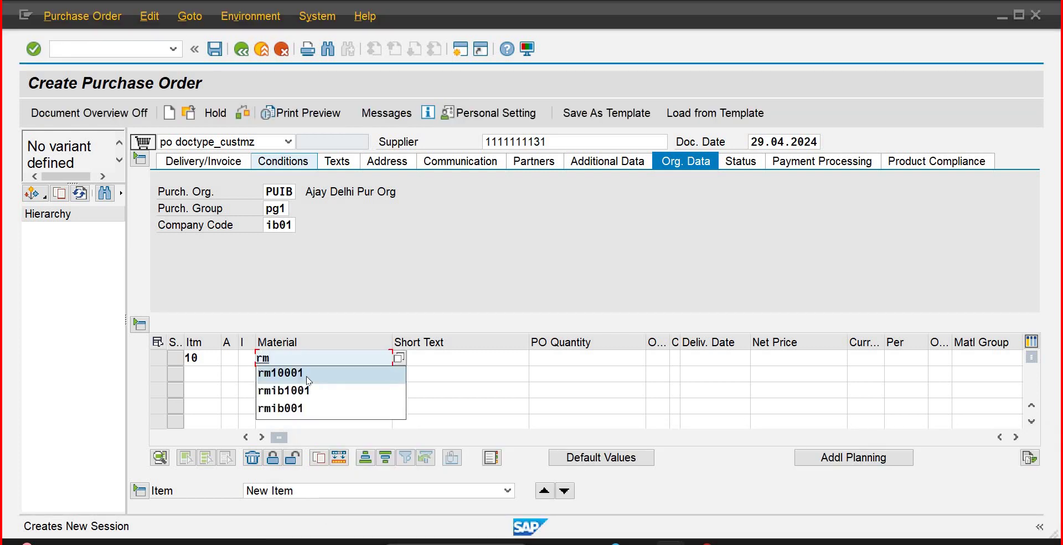
{"action": "type", "text": "10002"}
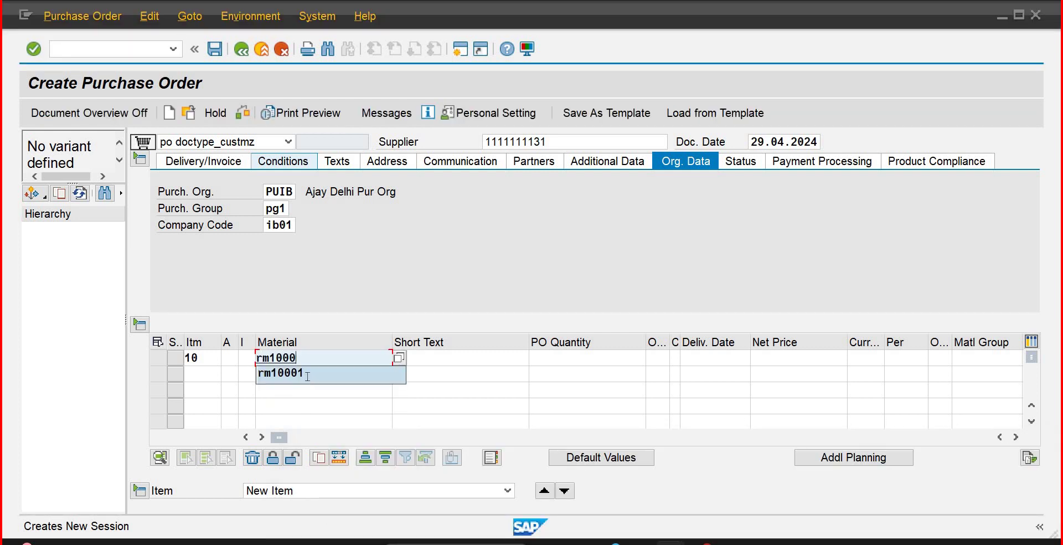
{"action": "key", "text": "Tab"}
{"action": "key", "text": "Tab"}
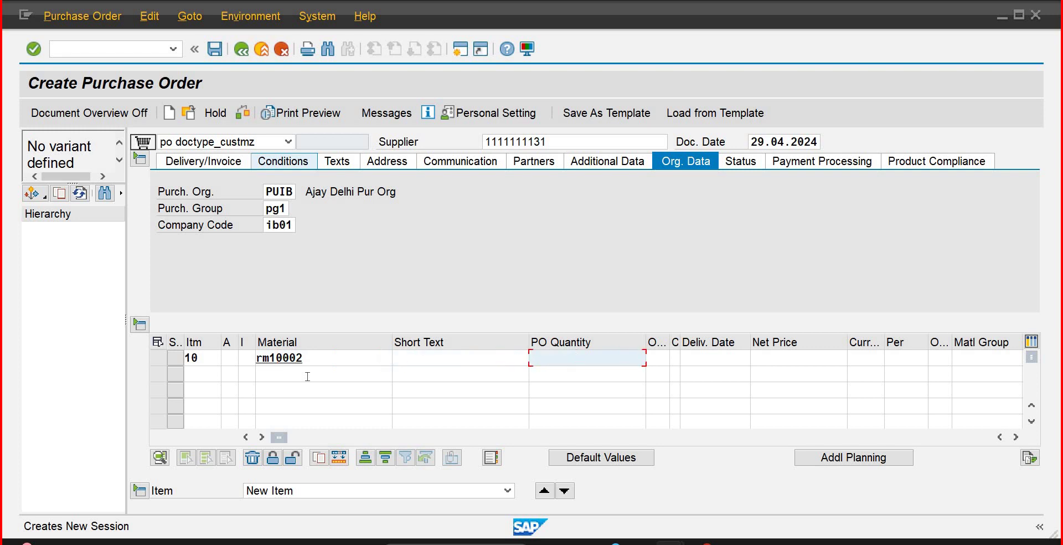
{"action": "type", "text": "5"}
{"action": "key", "text": "BackSpace"}
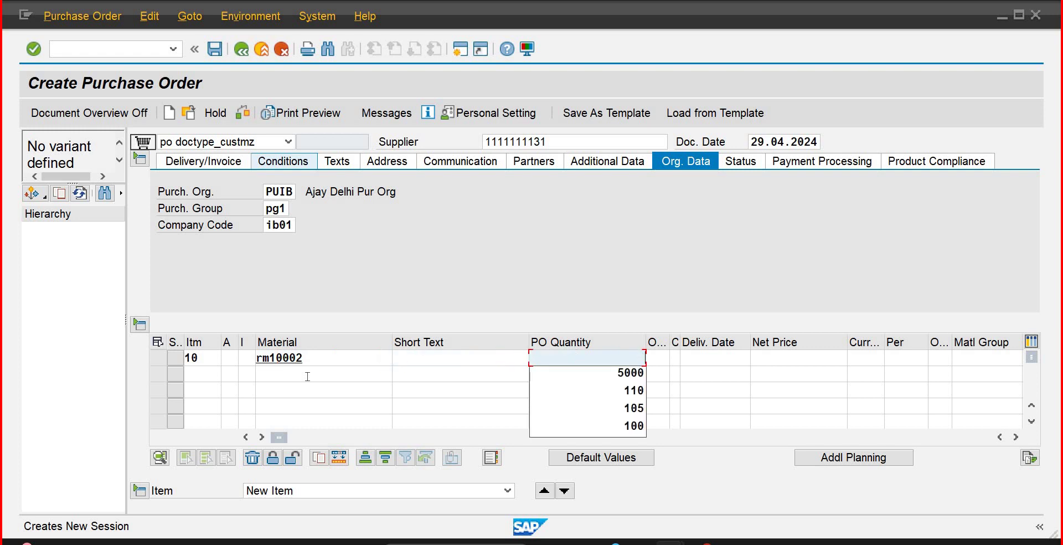
{"action": "type", "text": "2500"}
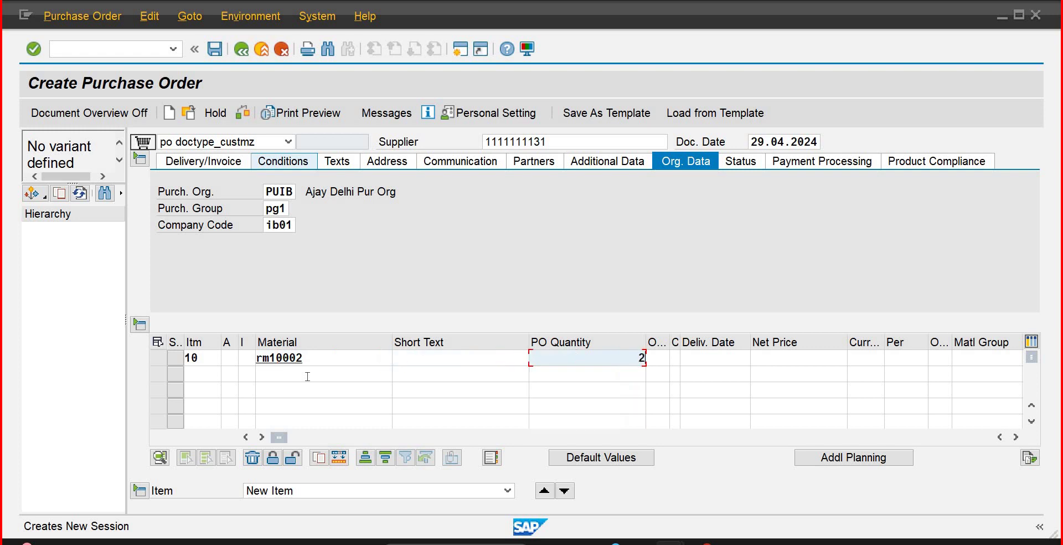
{"action": "key", "text": "Tab"}
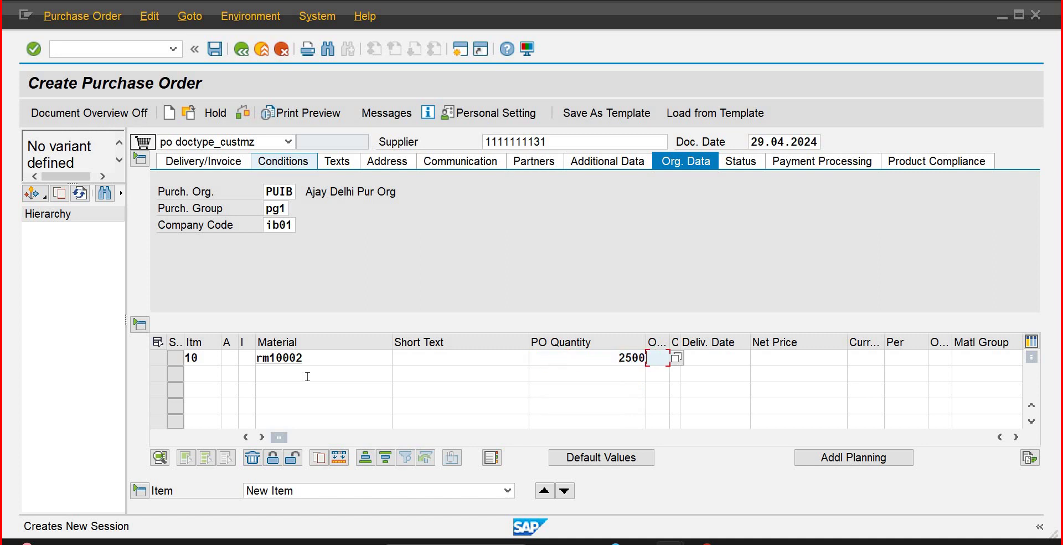
Step: Set the item's order unit to bag and delivery date to 25.06.2024
{"action": "type", "text": "bag"}
{"action": "key", "text": "Tab"}
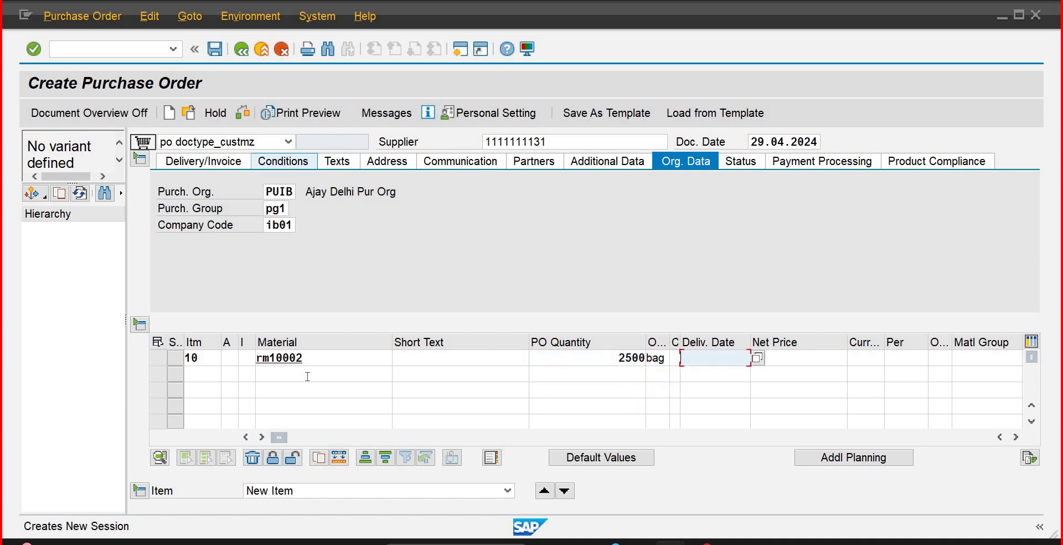
{"action": "type", "text": "0"}
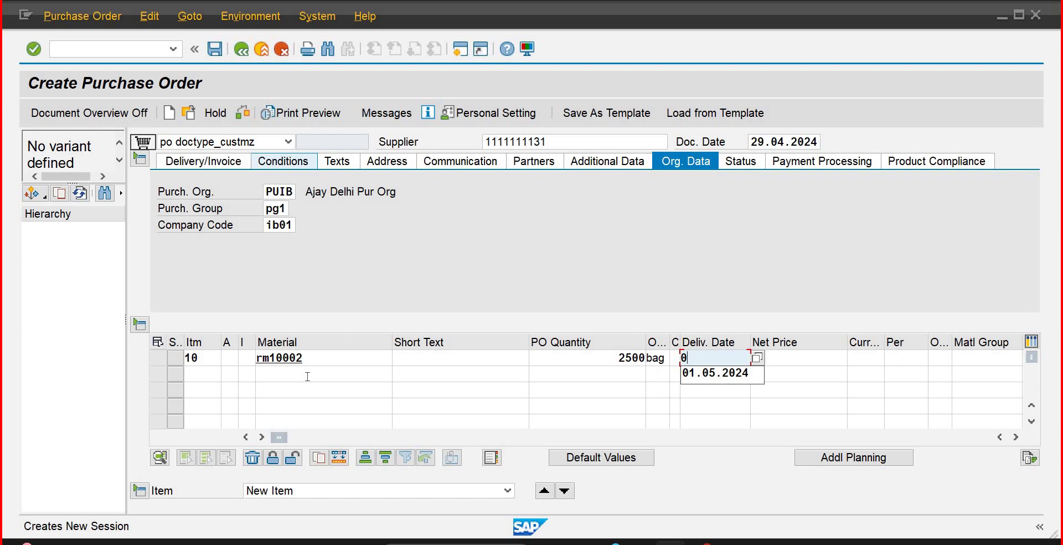
{"action": "key", "text": "BackSpace"}
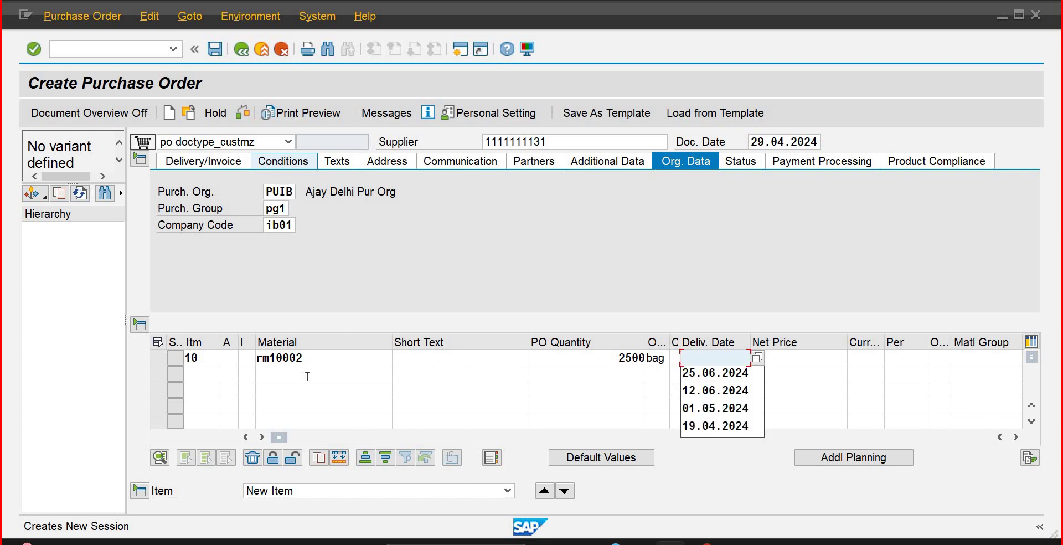
{"action": "type", "text": "25.06."}
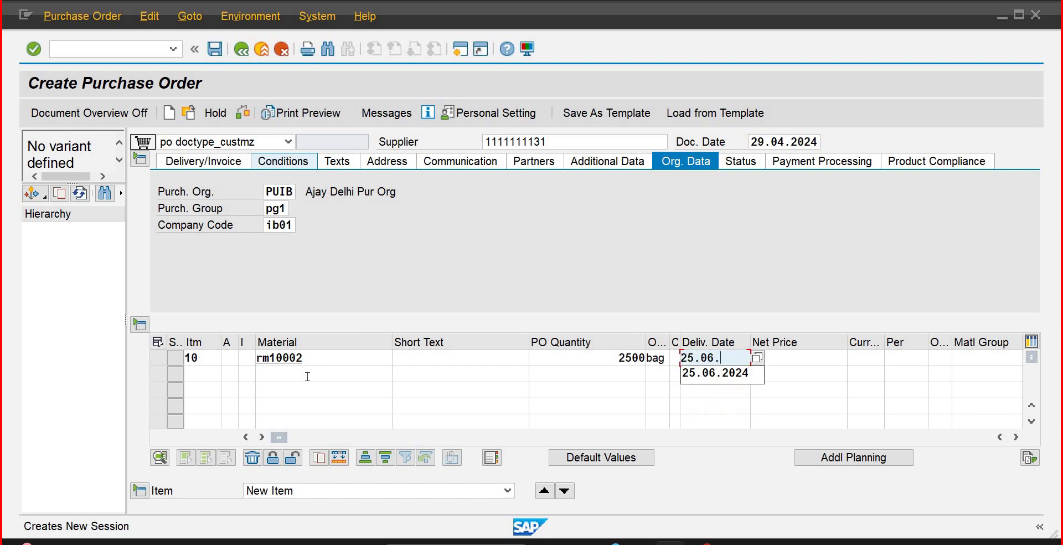
{"action": "key", "text": "Down"}
{"action": "key", "text": "Return"}
{"action": "key", "text": "Tab"}
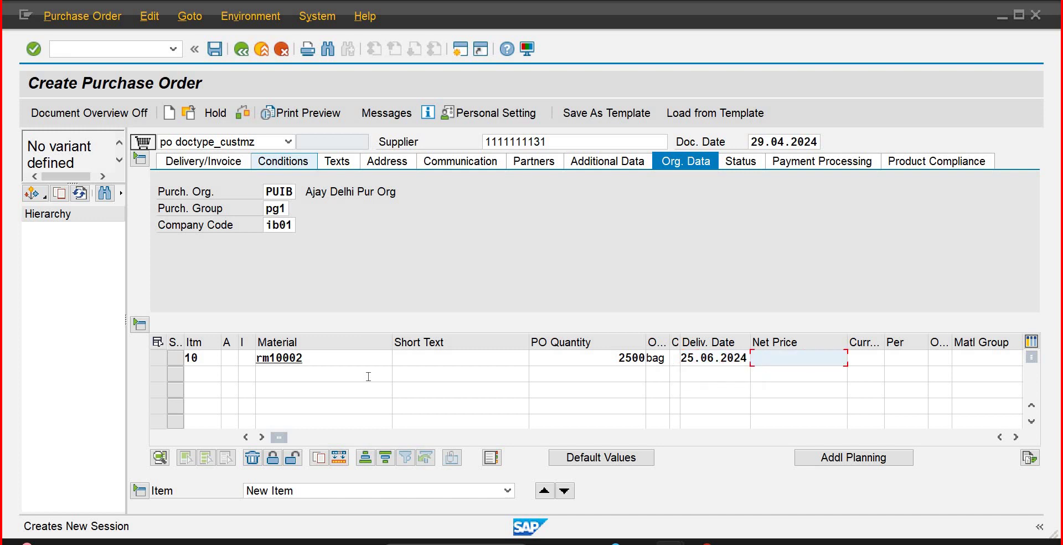
Step: Enter net price 13 PKR per ea, plant plib and storage location ib01, then check the item
{"action": "type", "text": "13"}
{"action": "key", "text": "Tab"}
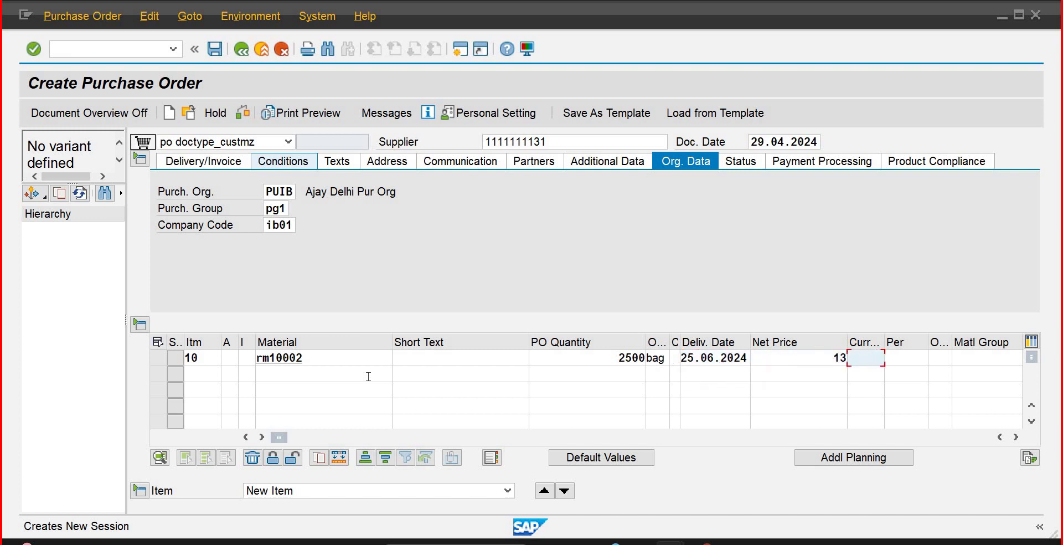
{"action": "type", "text": "pkr"}
{"action": "key", "text": "Tab"}
{"action": "key", "text": "Tab"}
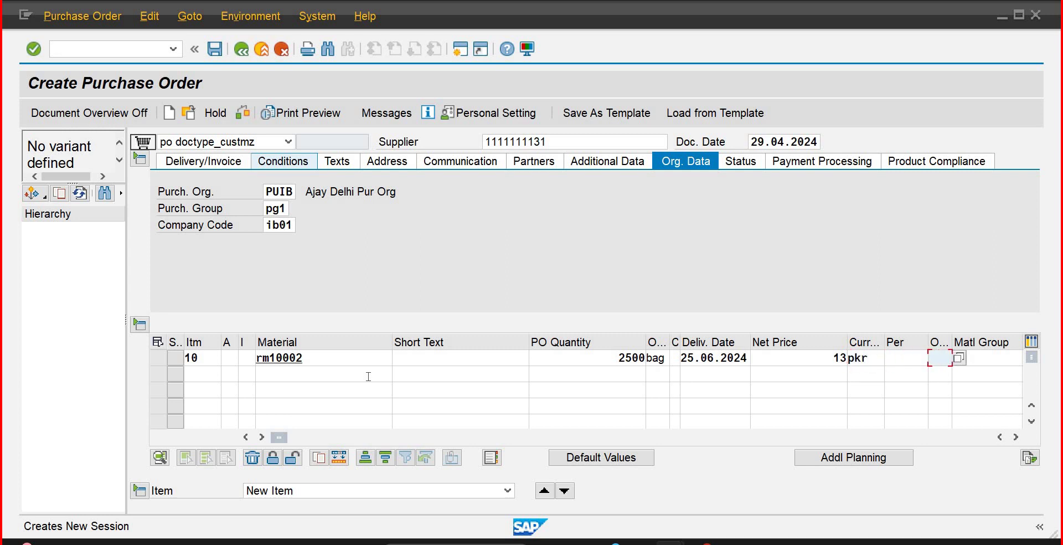
{"action": "type", "text": "ea"}
{"action": "key", "text": "Tab"}
{"action": "key", "text": "Tab"}
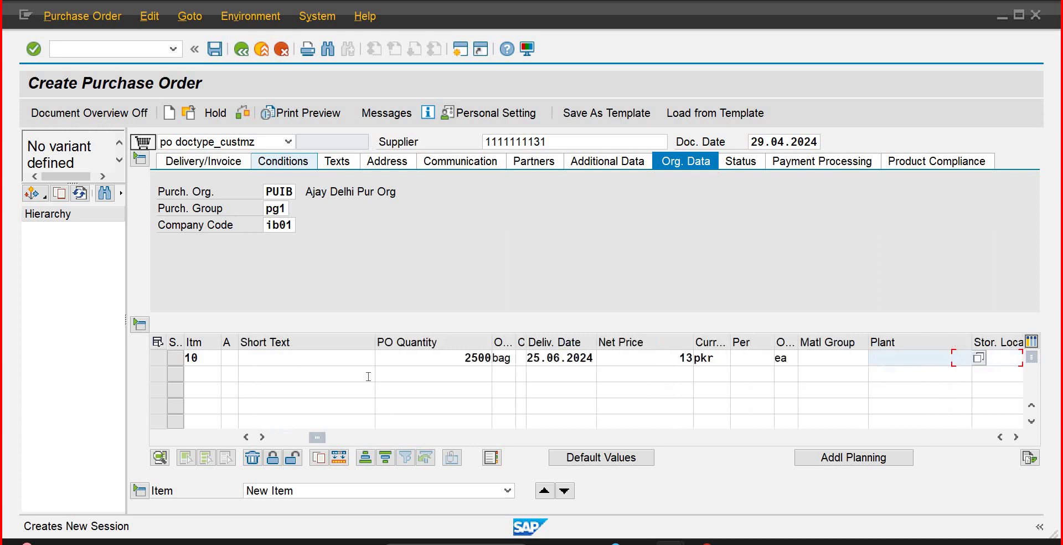
{"action": "type", "text": "pl"}
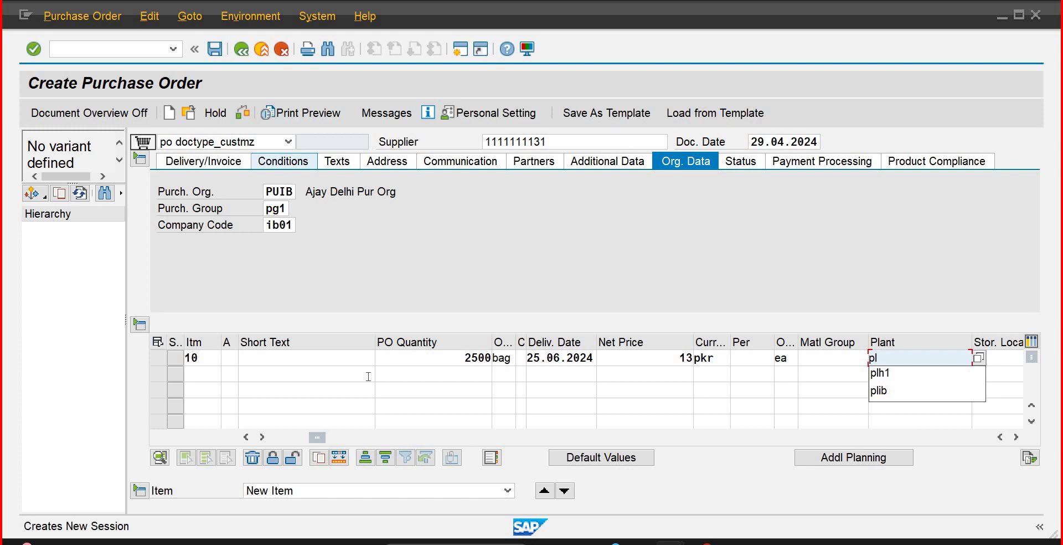
{"action": "type", "text": "ib"}
{"action": "key", "text": "Tab"}
{"action": "type", "text": "ib"}
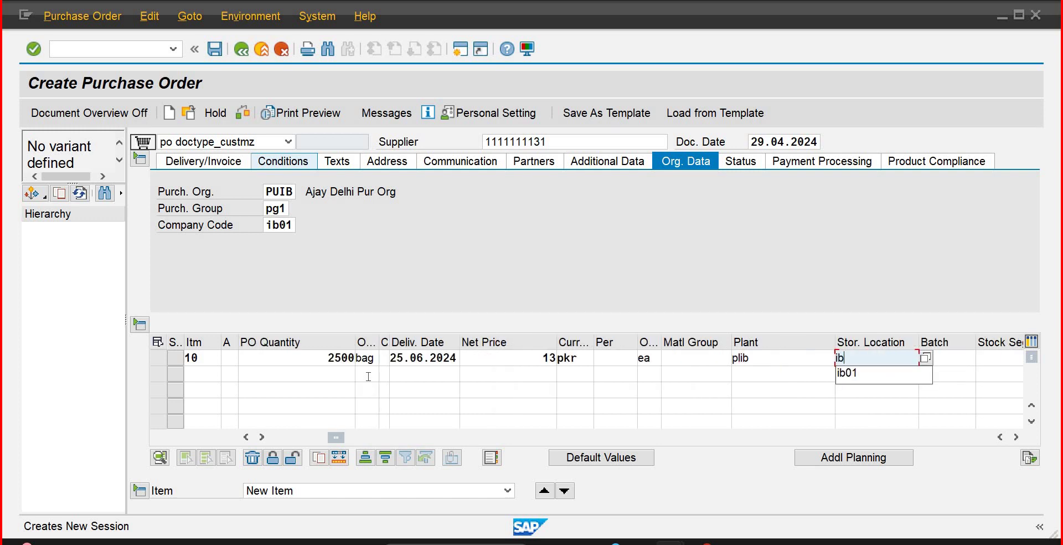
{"action": "type", "text": "01"}
{"action": "key", "text": "Return"}
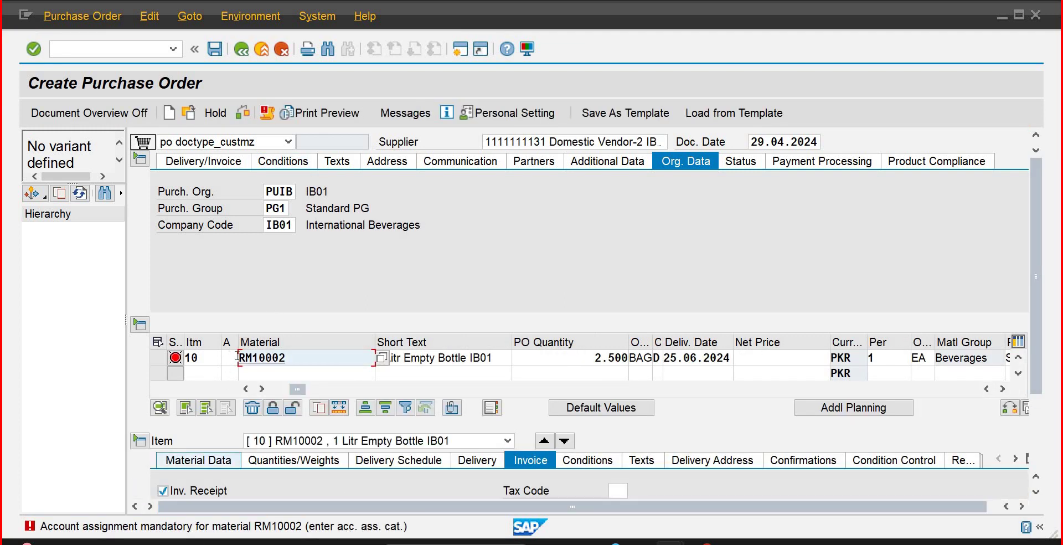
Step: Give item 10 account assignment category F (Order)
{"action": "left_click", "coordinate": [269, 355]}
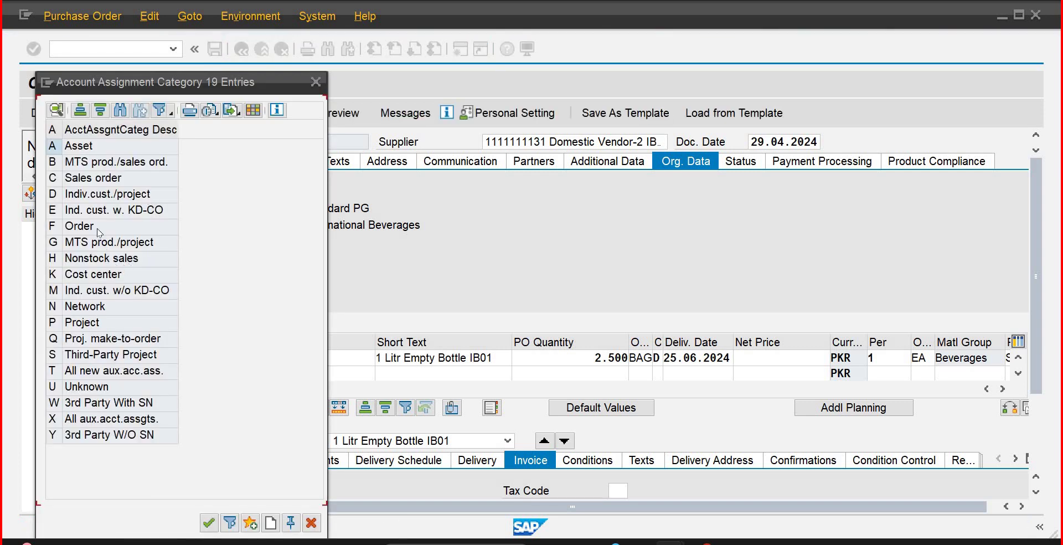
{"action": "double_click", "coordinate": [98, 231]}
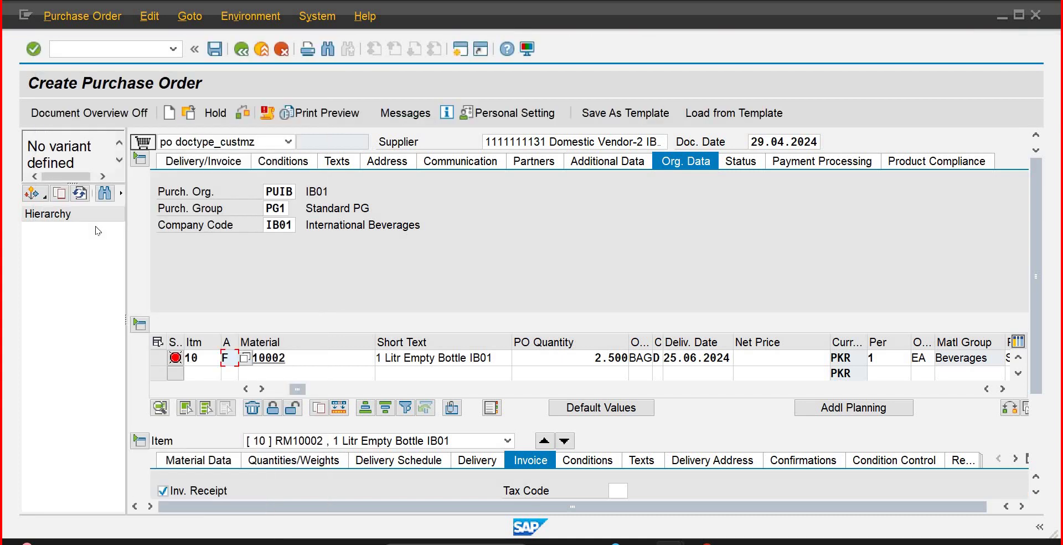
{"action": "key", "text": "Return"}
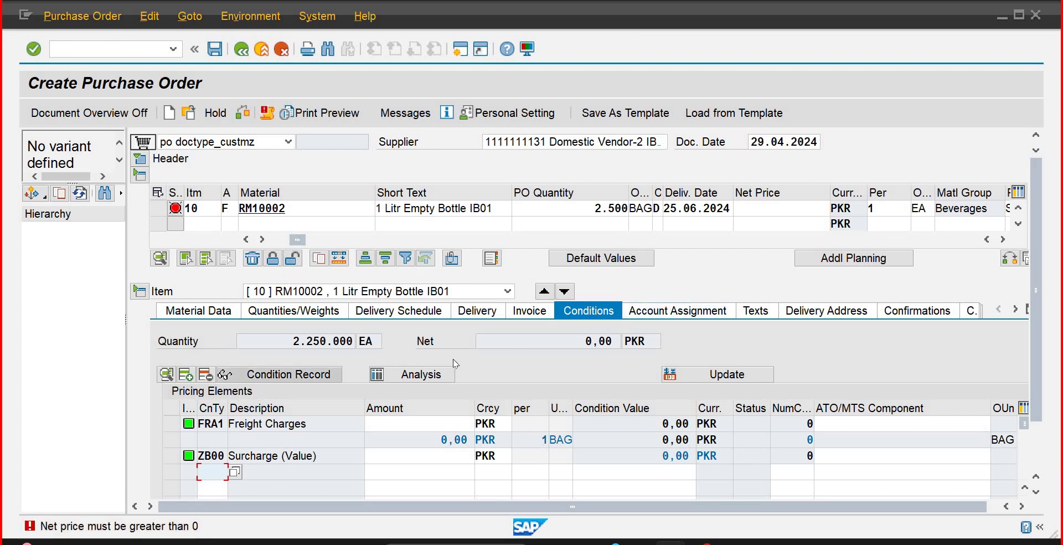
Step: Untick the item's invoice receipt indicator and set its net price to 13
{"action": "left_click", "coordinate": [528, 314]}
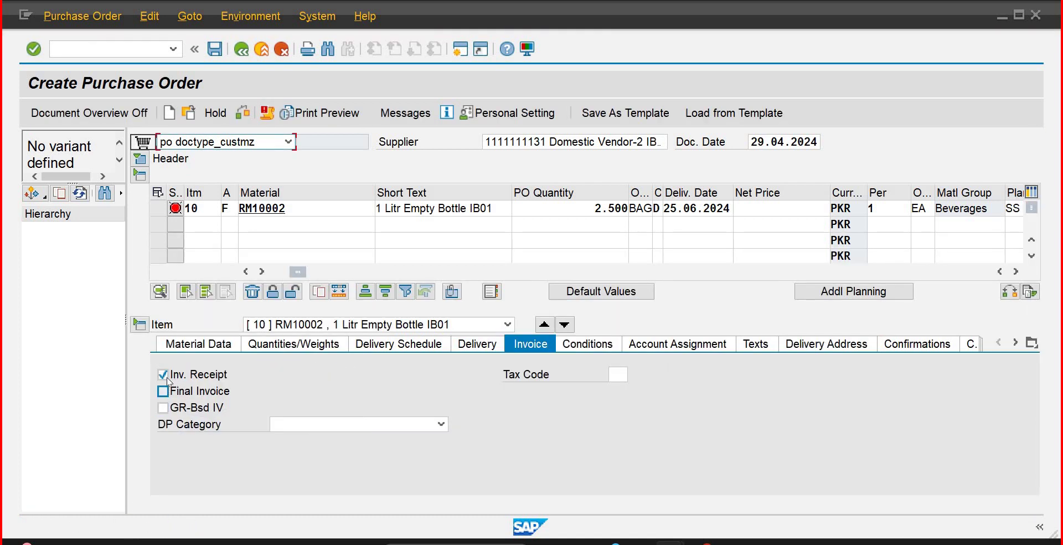
{"action": "left_click", "coordinate": [166, 378]}
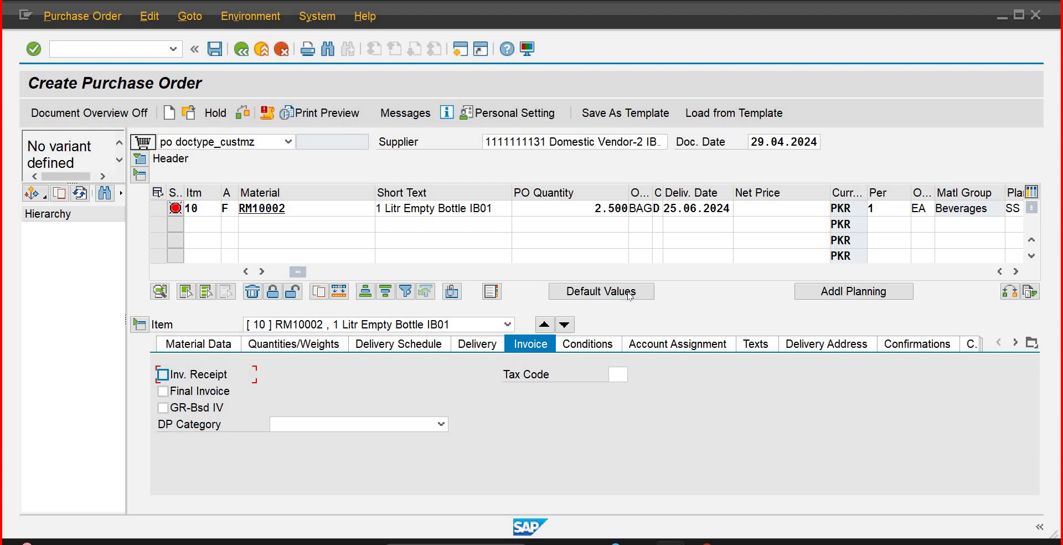
{"action": "left_click", "coordinate": [773, 210]}
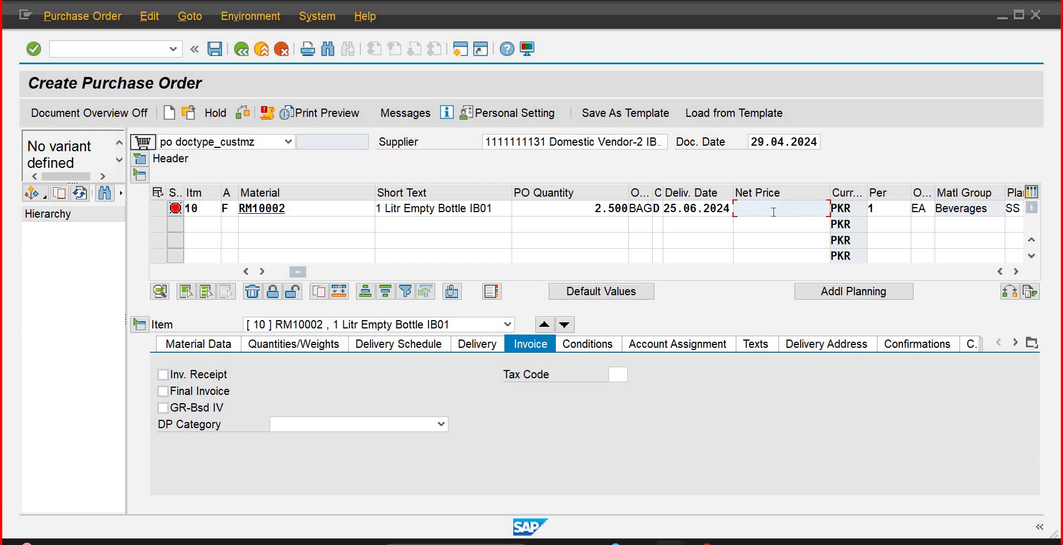
{"action": "type", "text": "13"}
{"action": "key", "text": "Return"}
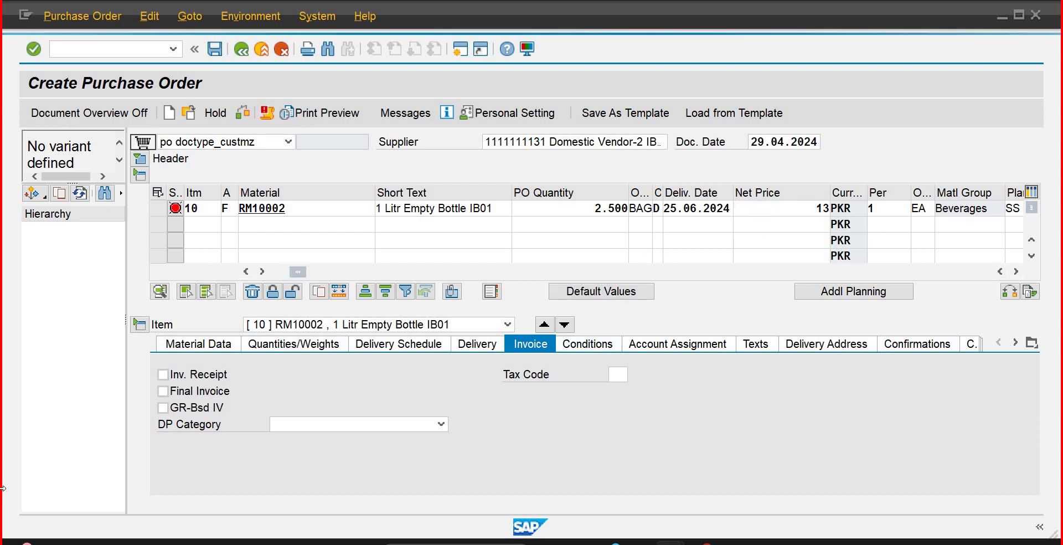
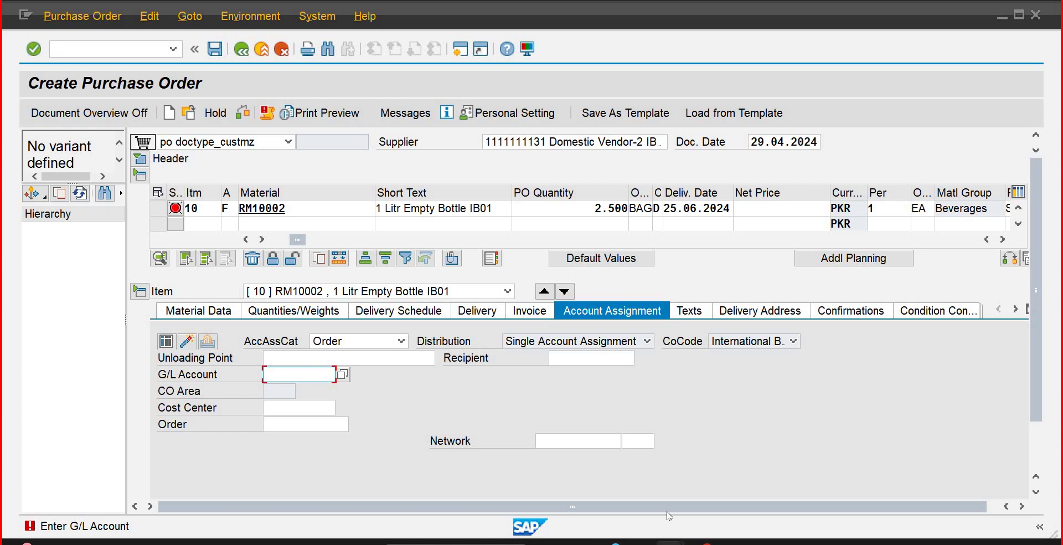
Step: From SAP Easy Access, launch central G/L account maintenance with FS00
{"action": "mouse_move", "coordinate": [669, 541]}
{"action": "left_click", "coordinate": [664, 489]}
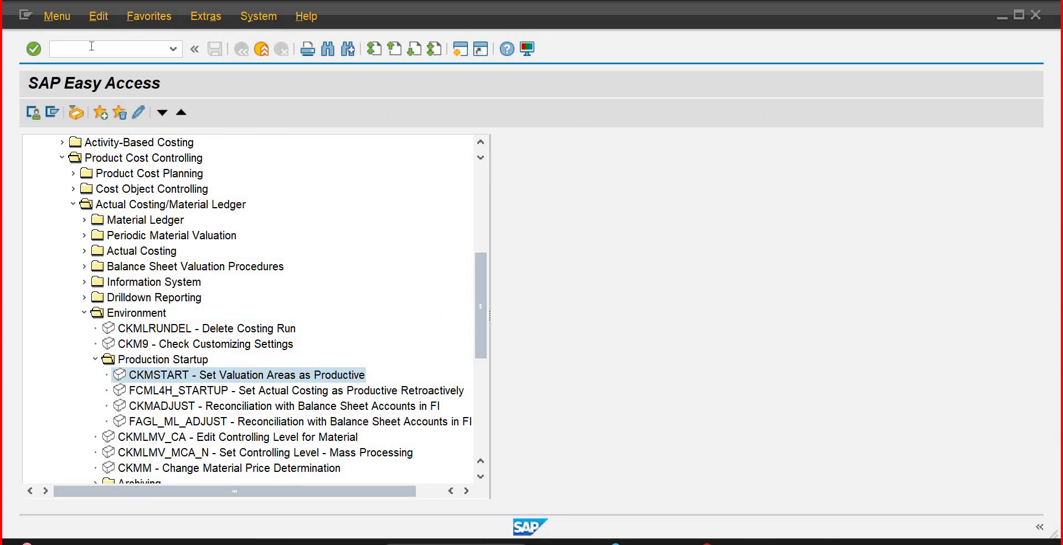
{"action": "left_click", "coordinate": [91, 48]}
{"action": "type", "text": "fs00"}
{"action": "key", "text": "Return"}
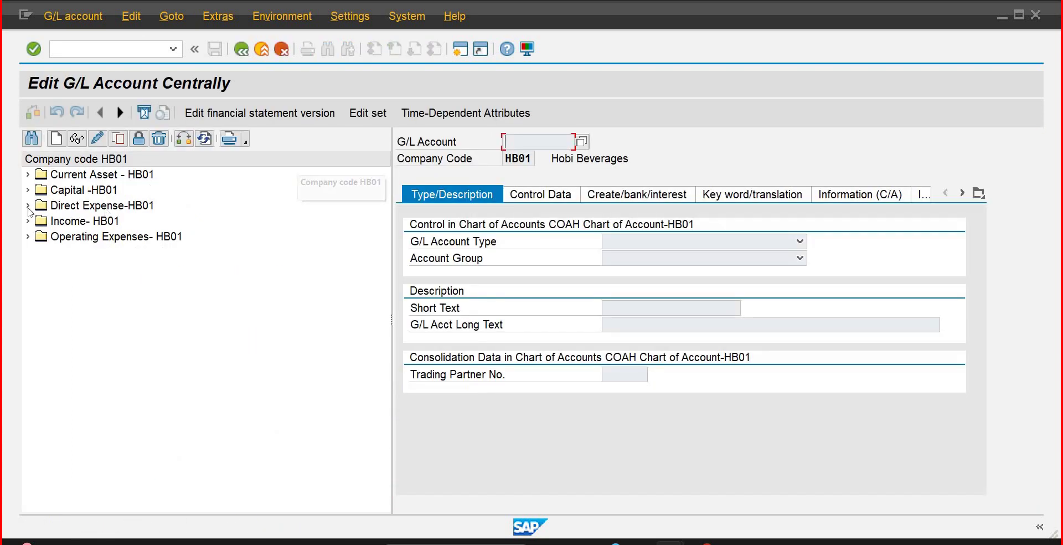
Step: Expand Direct Expense-HB01 and review accounts 500 and 501 (Bottles-200ml)
{"action": "left_click", "coordinate": [28, 206]}
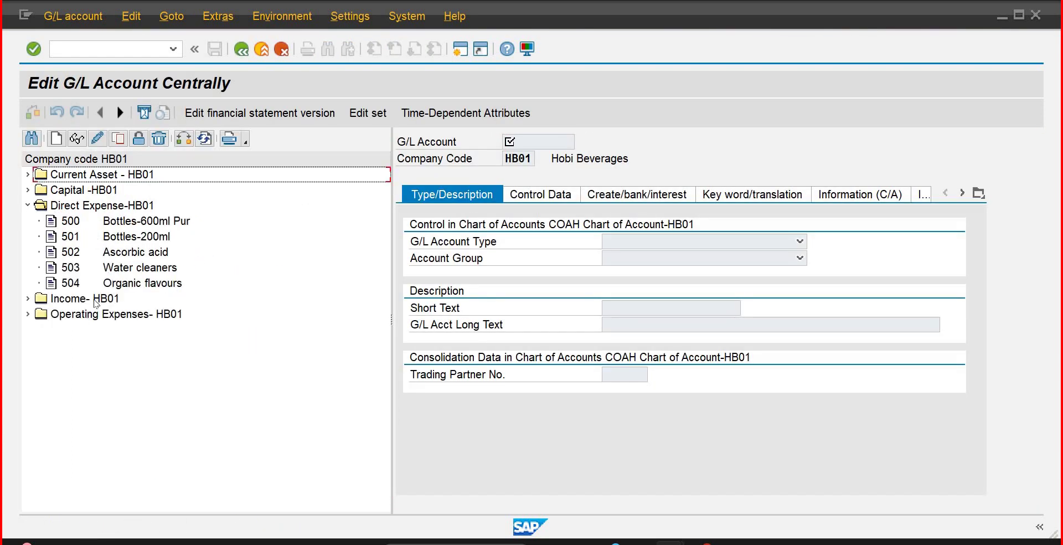
{"action": "left_click", "coordinate": [206, 226]}
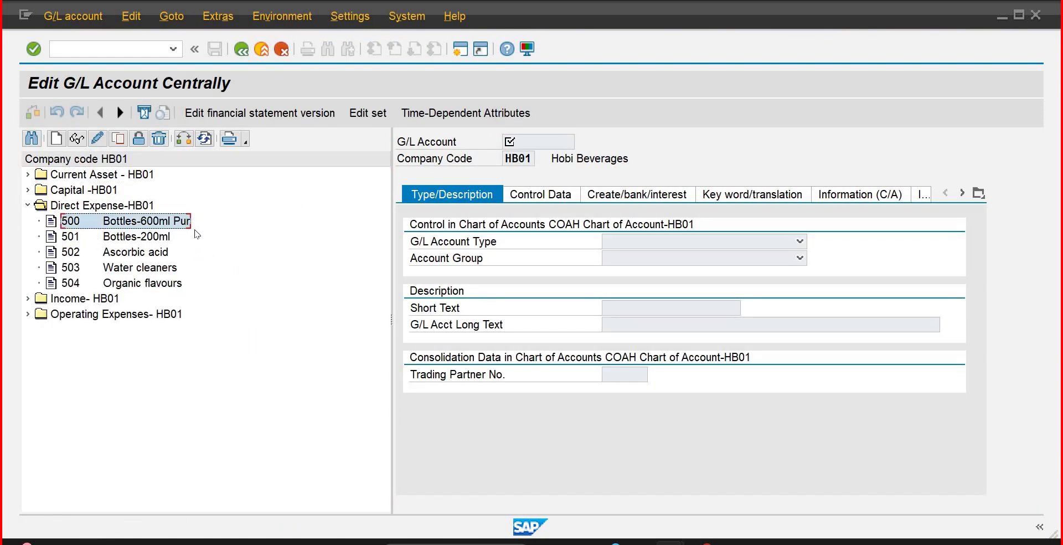
{"action": "left_click", "coordinate": [160, 241]}
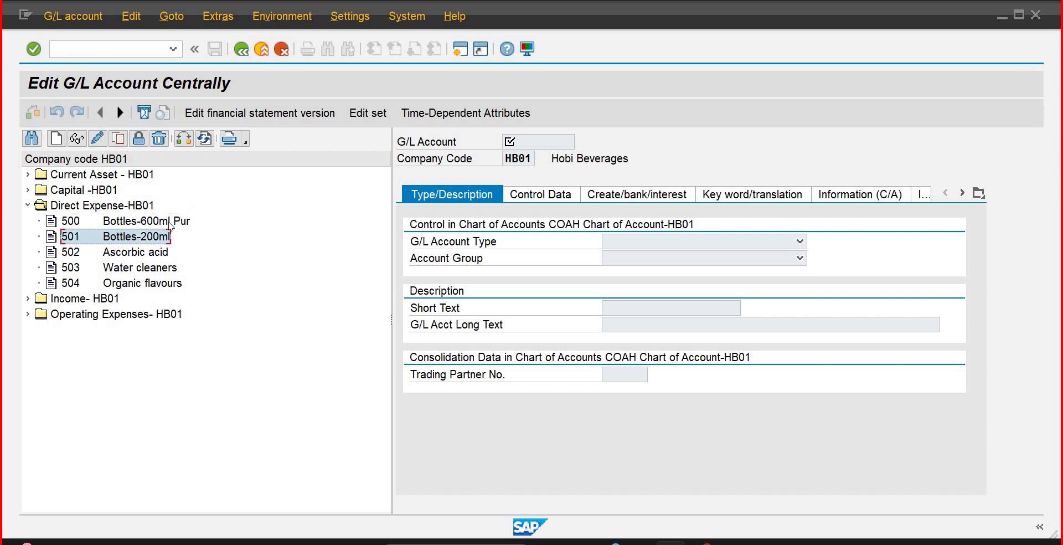
{"action": "left_click", "coordinate": [170, 223]}
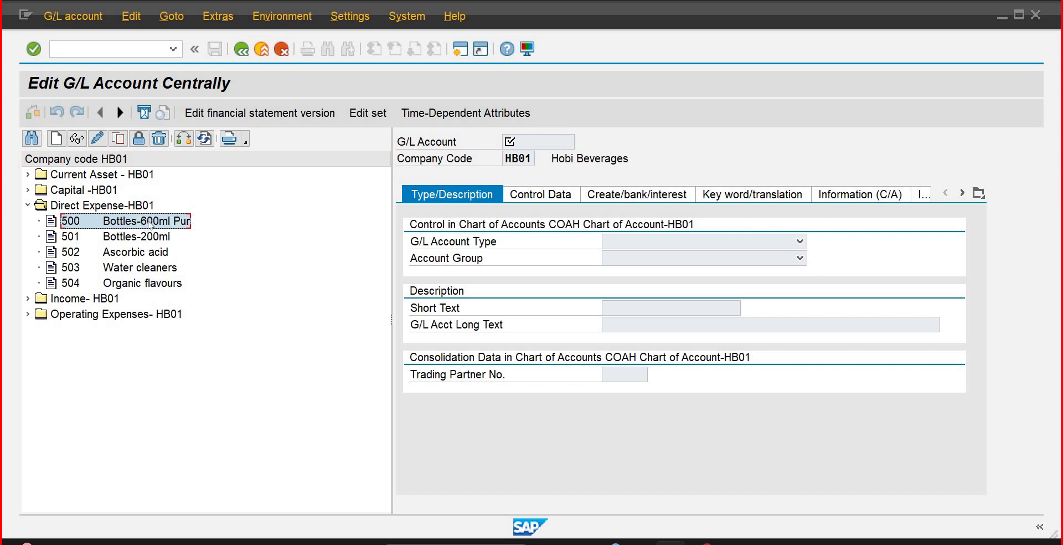
{"action": "left_click", "coordinate": [184, 139]}
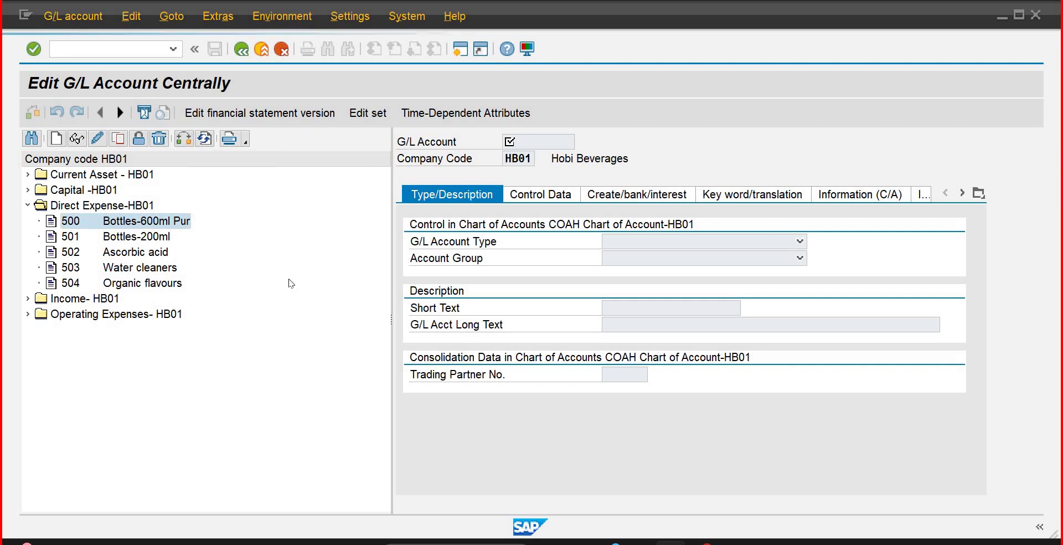
Step: Switch to company code IB01 and open Direct Expenses account 511 (600 ml Empty Btl Pur)
{"action": "type", "text": "ib01"}
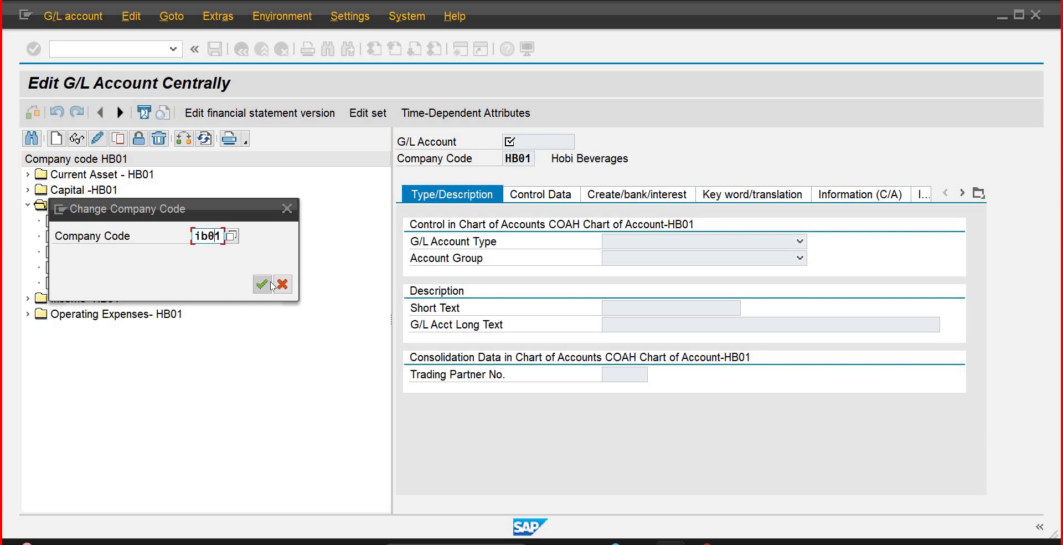
{"action": "left_click", "coordinate": [270, 284]}
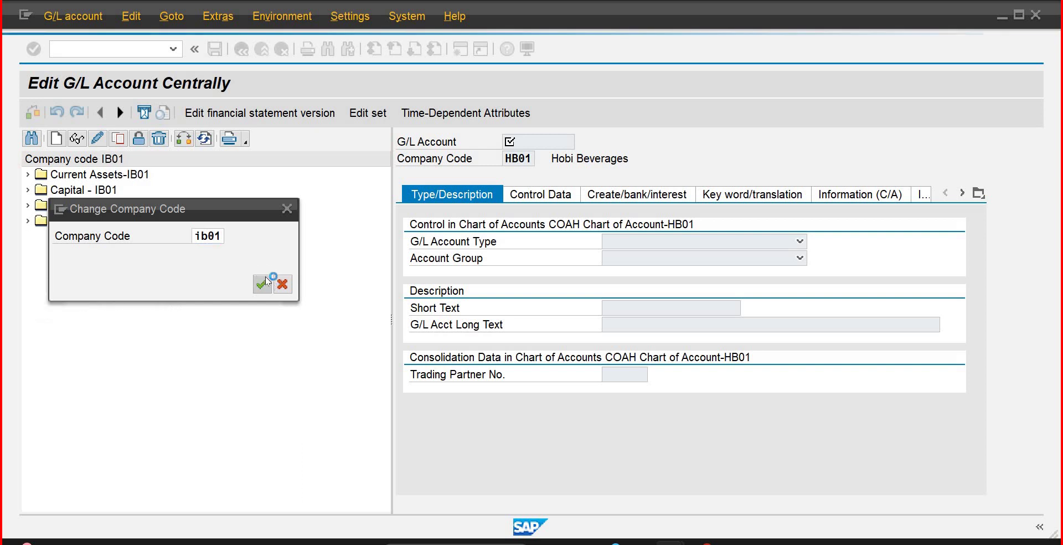
{"action": "double_click", "coordinate": [70, 205]}
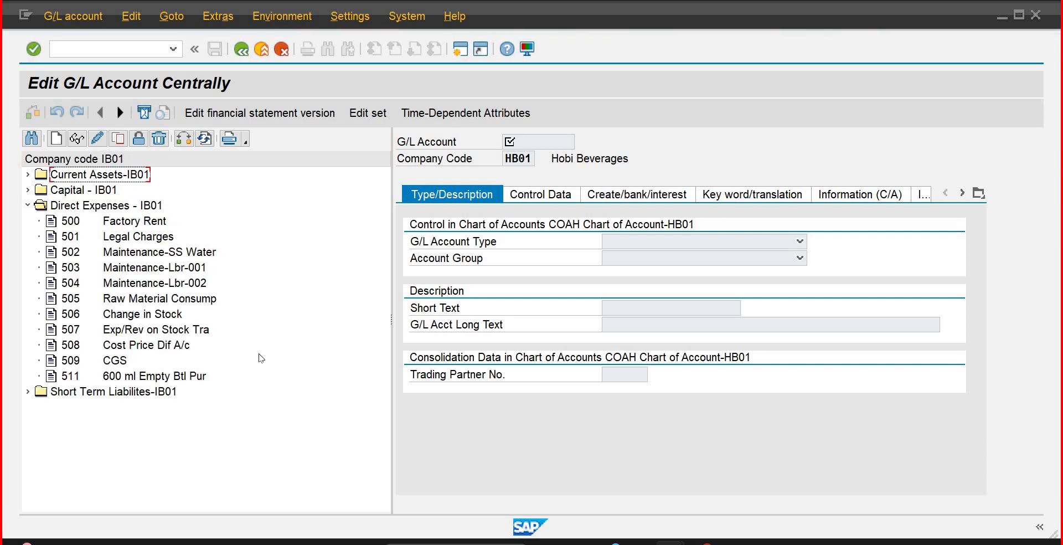
{"action": "left_click", "coordinate": [178, 377]}
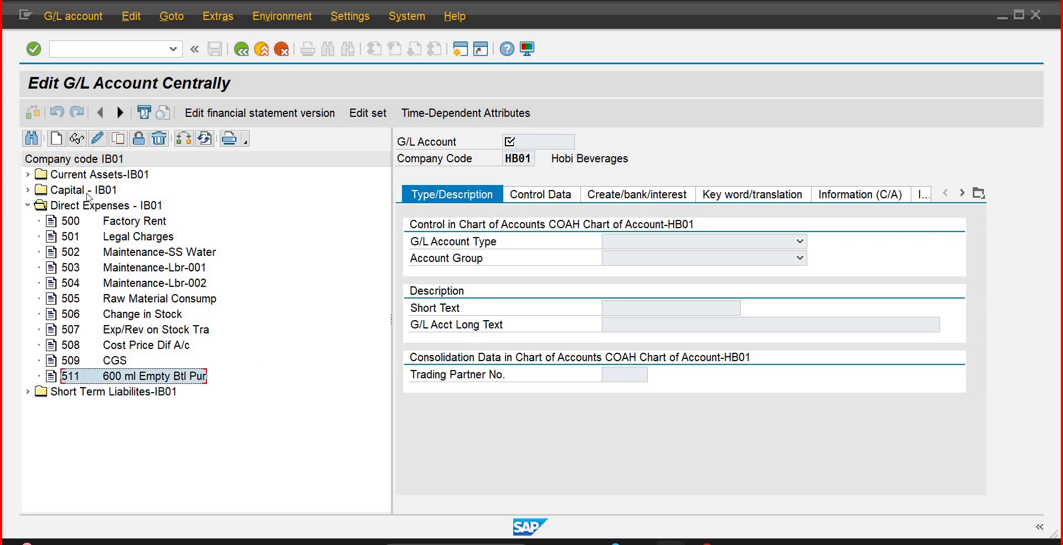
{"action": "left_click", "coordinate": [97, 141]}
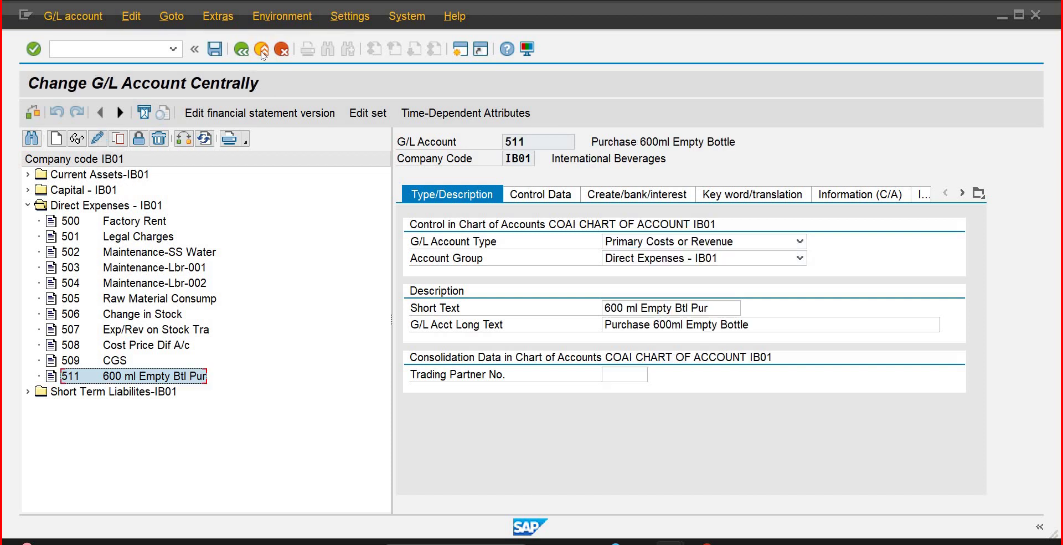
Step: Return to Easy Access, rerun FS00 and expand Direct Expenses - IB01
{"action": "key", "text": "F3"}
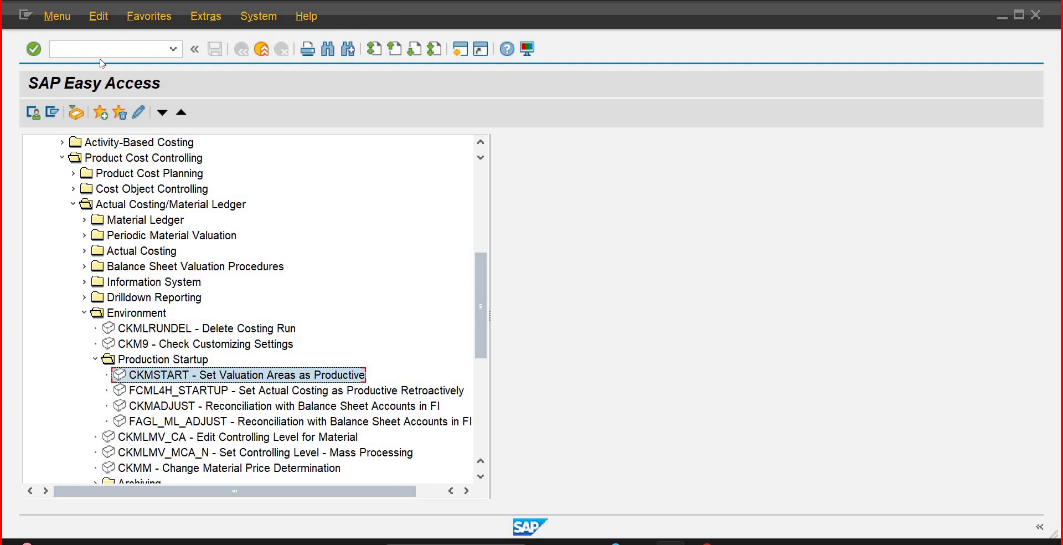
{"action": "left_click", "coordinate": [99, 50]}
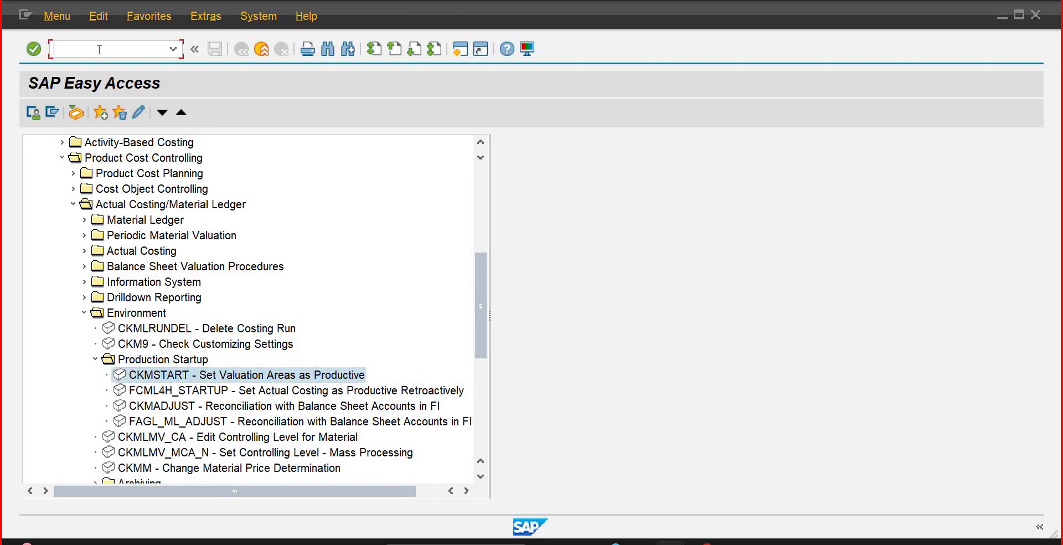
{"action": "type", "text": "fs00"}
{"action": "key", "text": "Return"}
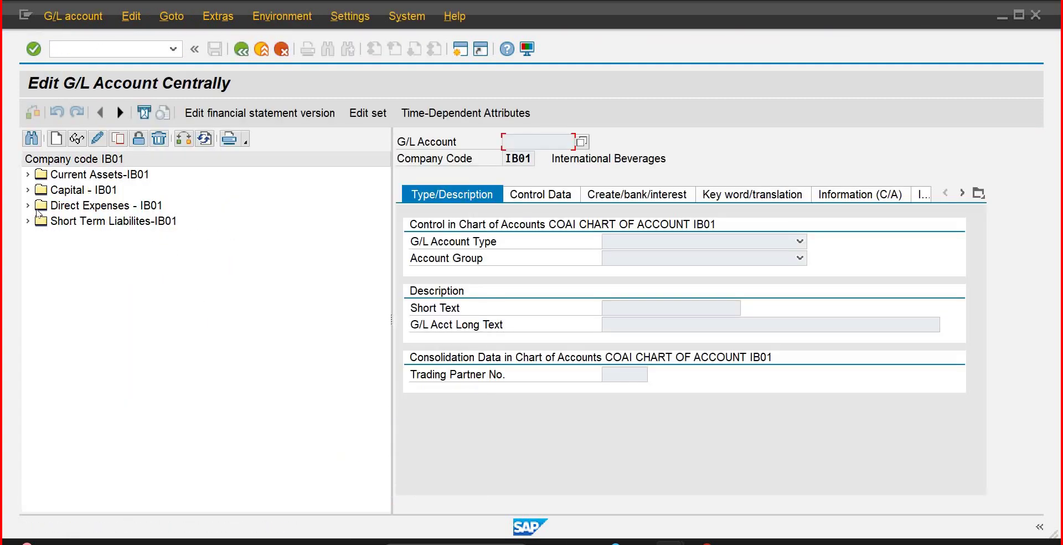
{"action": "left_click", "coordinate": [28, 207]}
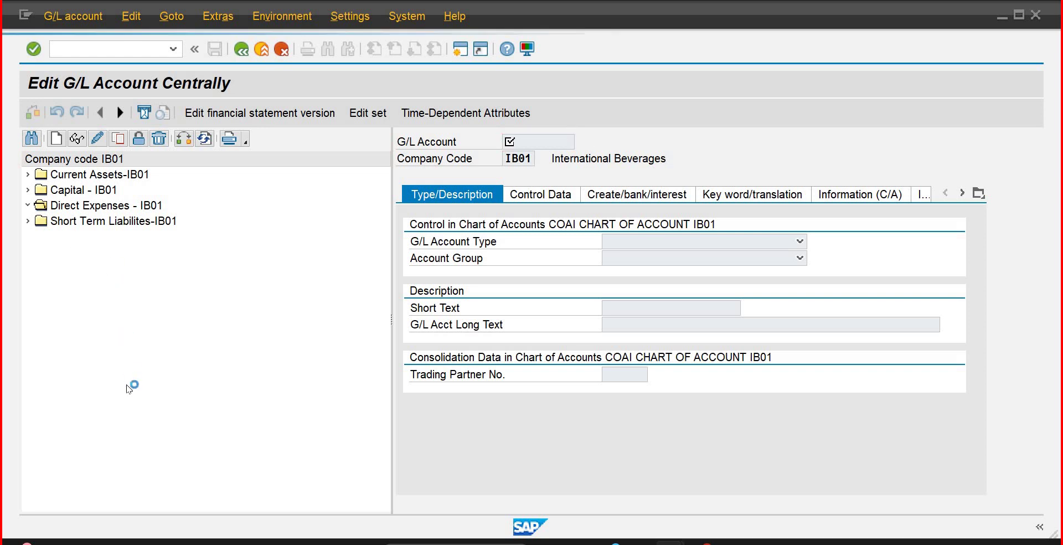
Step: Copy account 511 as the template for new G/L account 512
{"action": "left_click", "coordinate": [118, 138]}
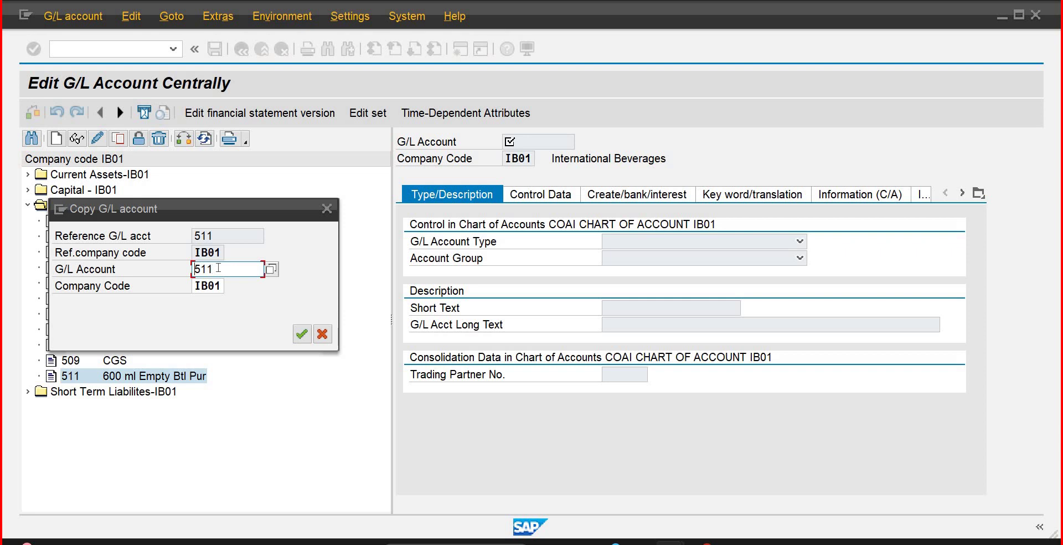
{"action": "key", "text": "BackSpace"}
{"action": "type", "text": "2"}
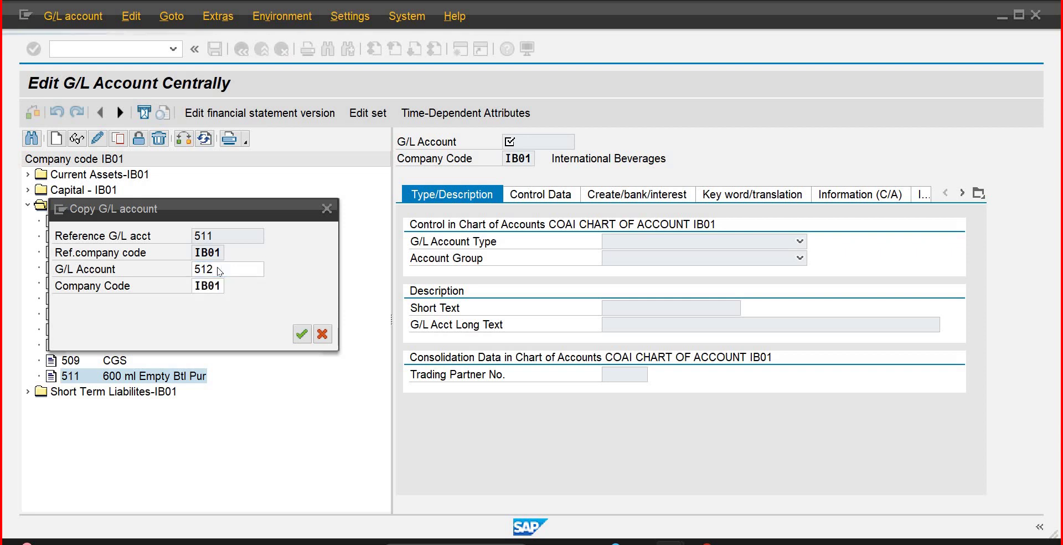
{"action": "key", "text": "Return"}
Step: Set short text '1 Litr Emty Btl Pur' and long text 'Purchase 1 Liter Empty Bottle'
{"action": "left_click_drag", "start_coordinate": [727, 311], "coordinate": [456, 296]}
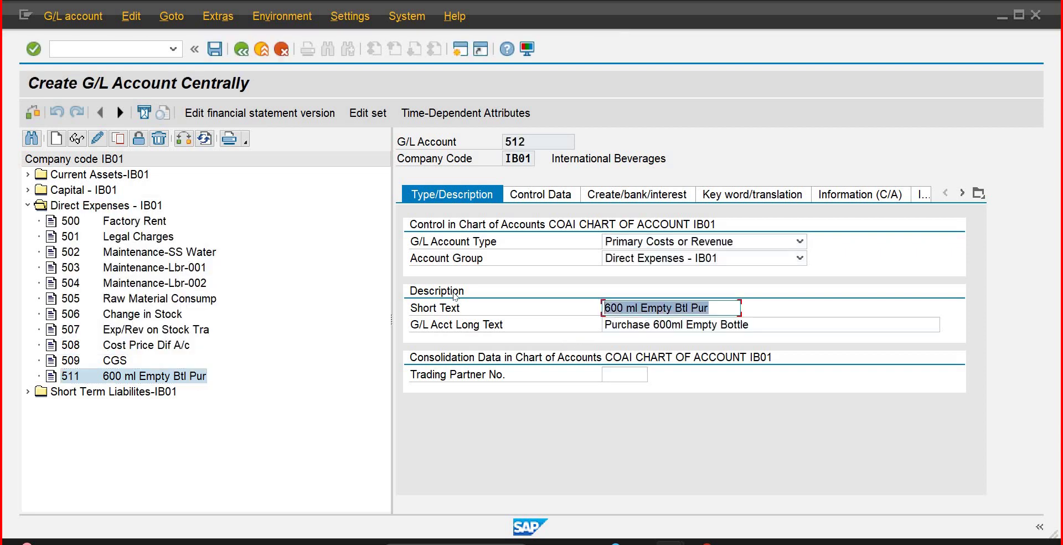
{"action": "type", "text": "1 Li"}
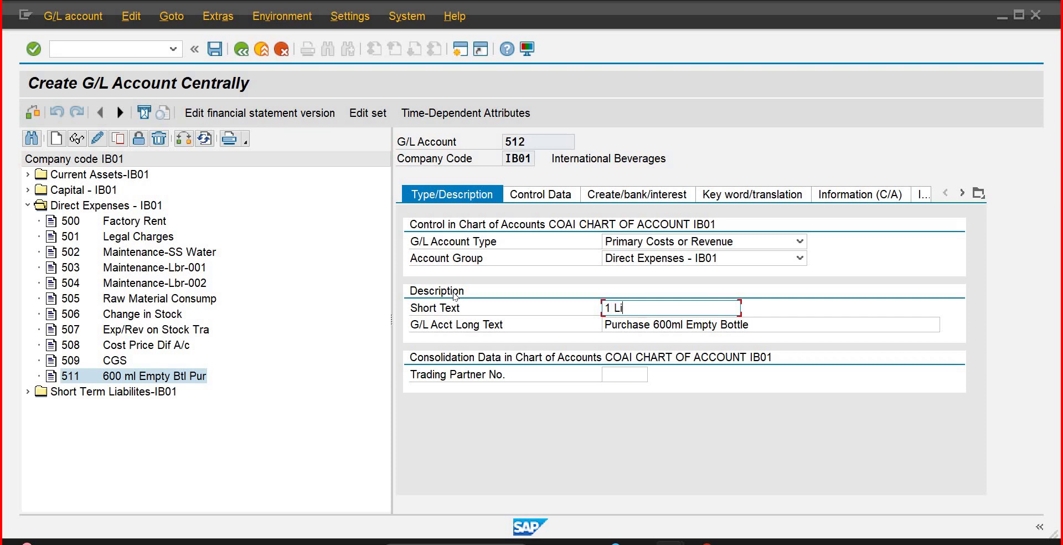
{"action": "type", "text": "tr Emty Btl Purc"}
{"action": "key", "text": "BackSpace"}
{"action": "key", "text": "Tab"}
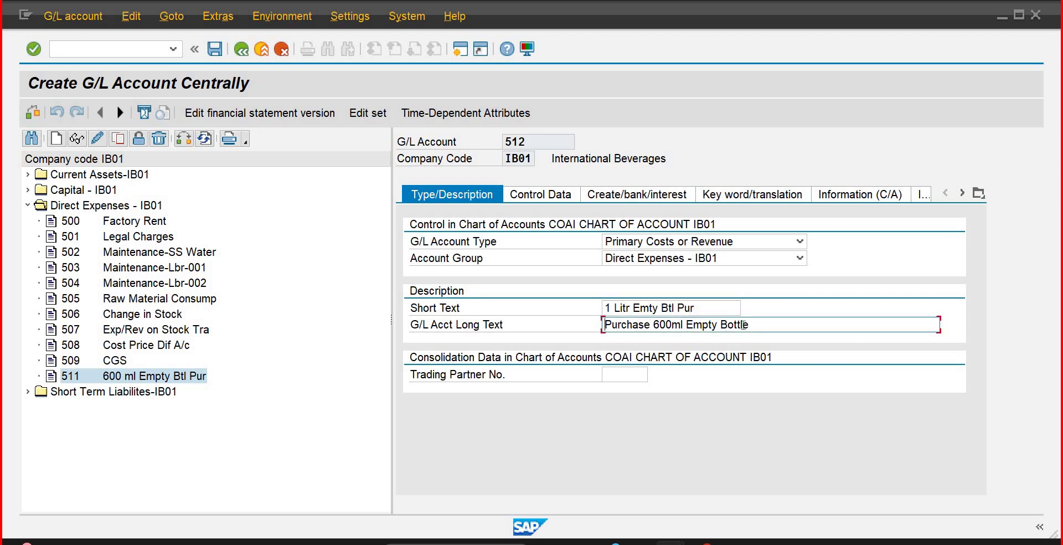
{"action": "key", "text": "ctrl+shift+Left"}
{"action": "key", "text": "ctrl+shift+Left"}
{"action": "key", "text": "ctrl+shift+Left"}
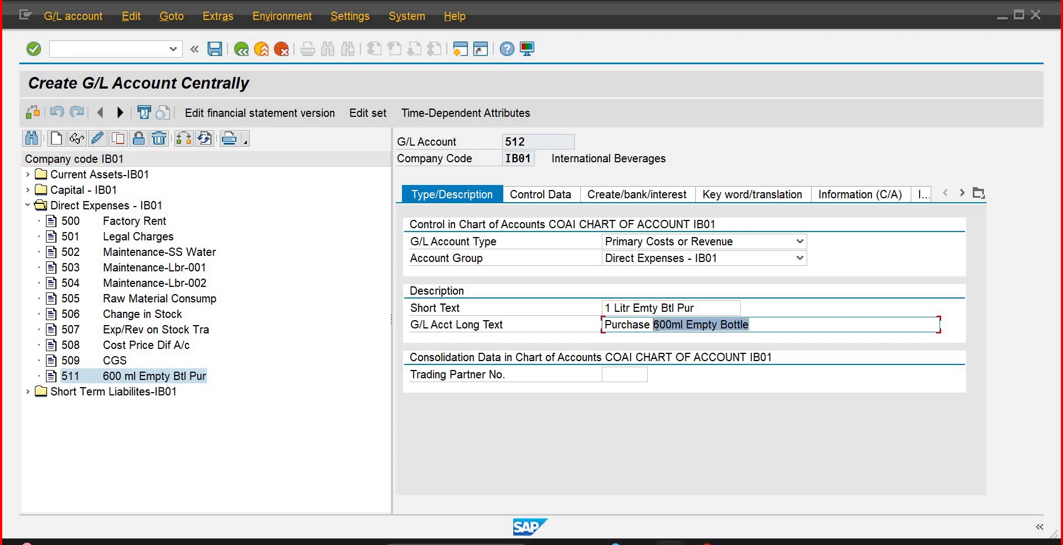
{"action": "type", "text": "1 Liter"}
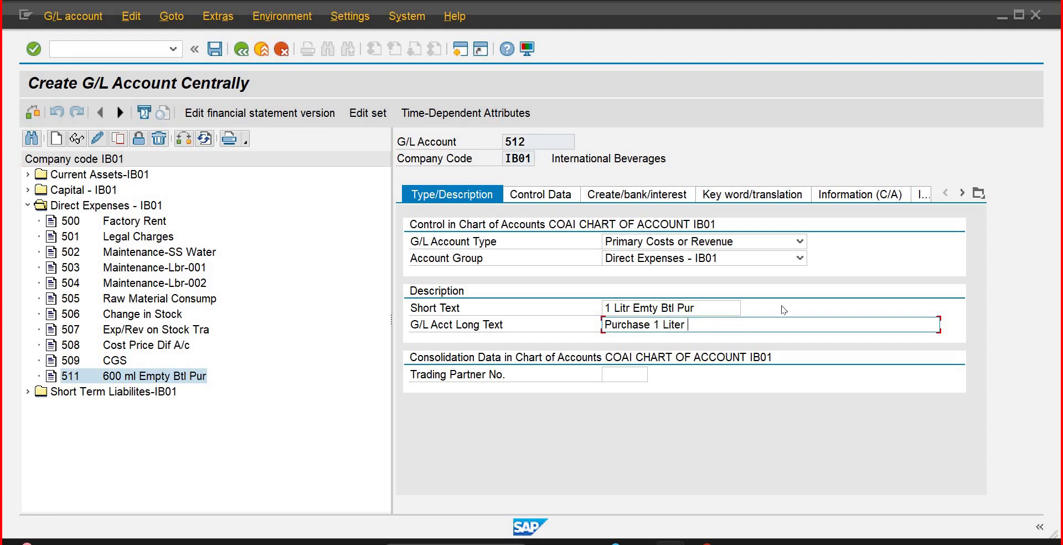
{"action": "type", "text": " Empty Bottle"}
{"action": "left_click", "coordinate": [530, 195]}
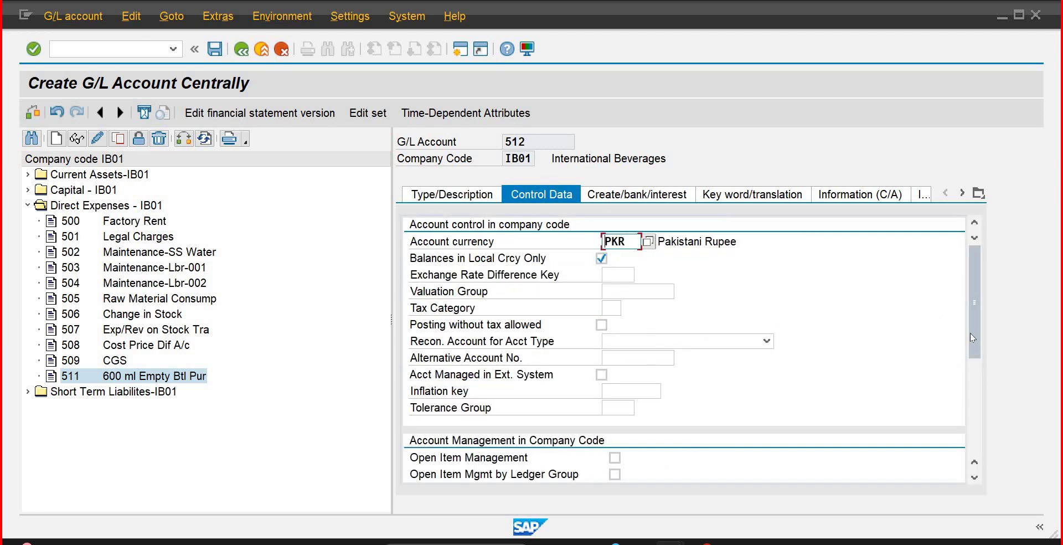
Step: Review the Control Data and Create/bank/interest settings, then save G/L account 512
{"action": "left_click", "coordinate": [978, 431]}
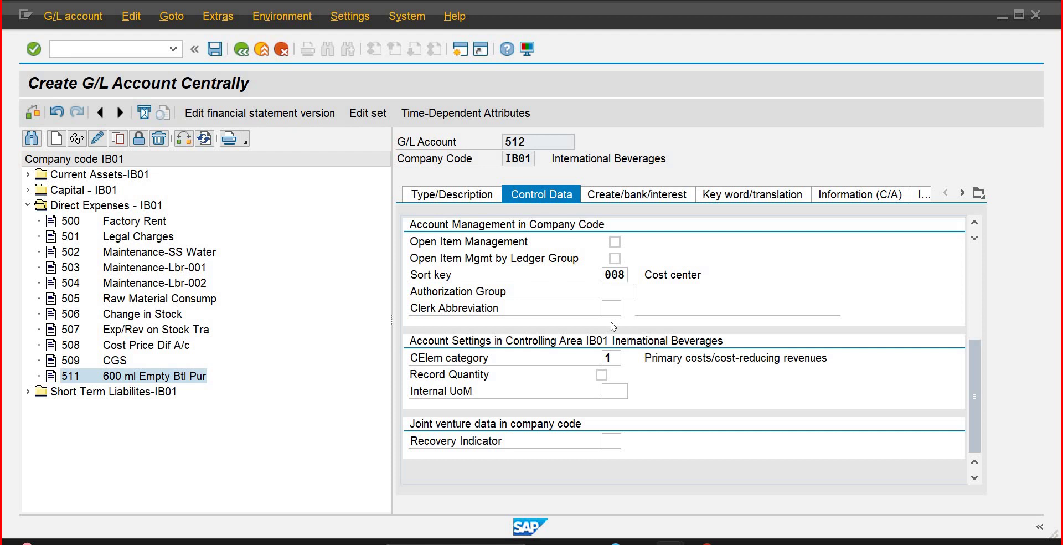
{"action": "left_click", "coordinate": [667, 197]}
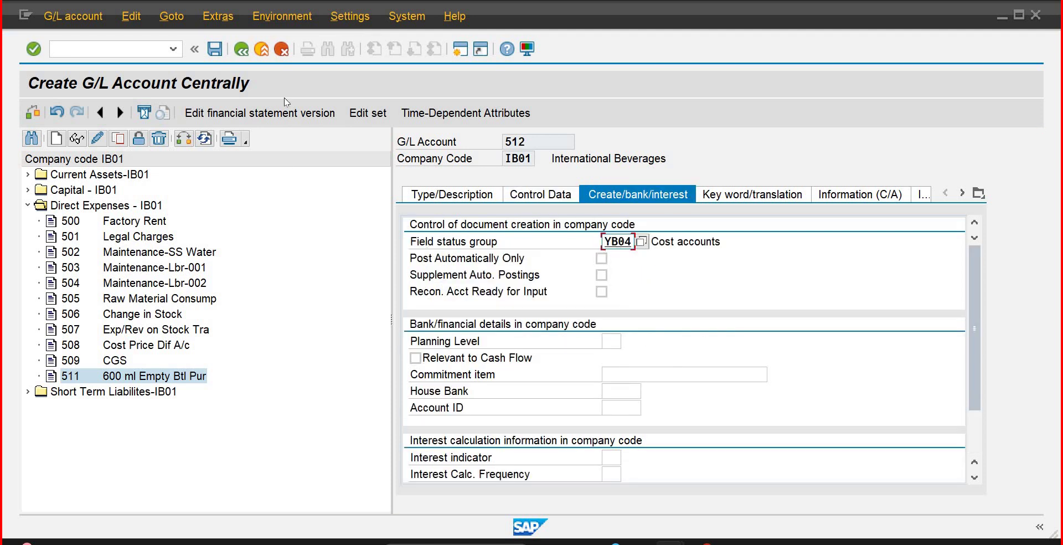
{"action": "left_click", "coordinate": [219, 52]}
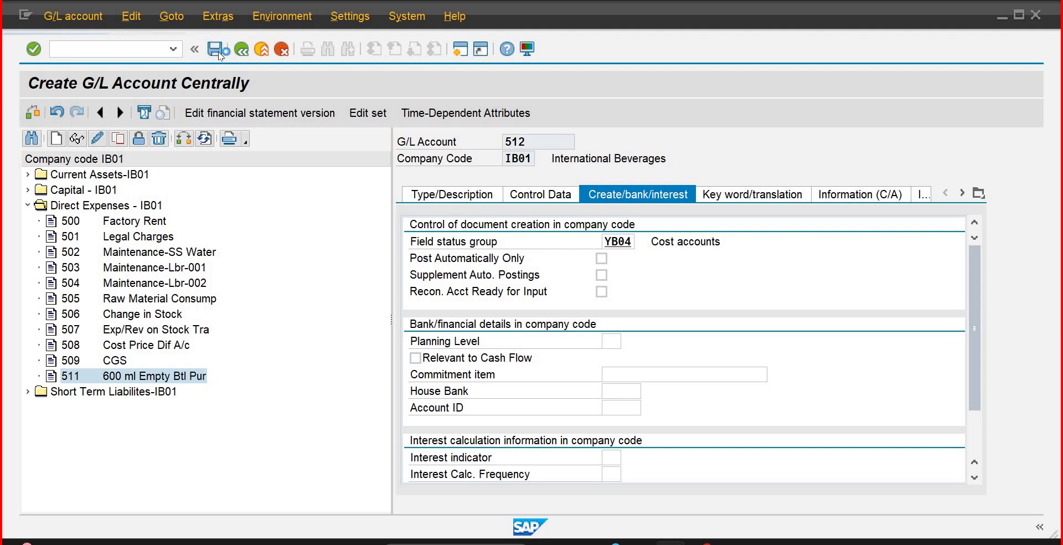
Step: Start cost center creation with transaction /nKS01
{"action": "left_click", "coordinate": [97, 51]}
{"action": "type", "text": "/n"}
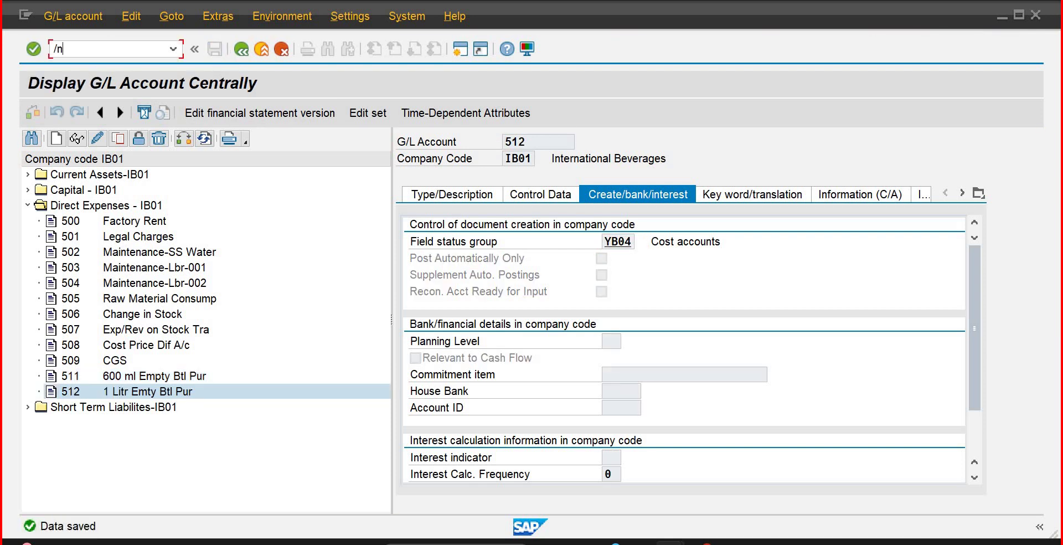
{"action": "type", "text": "ks01"}
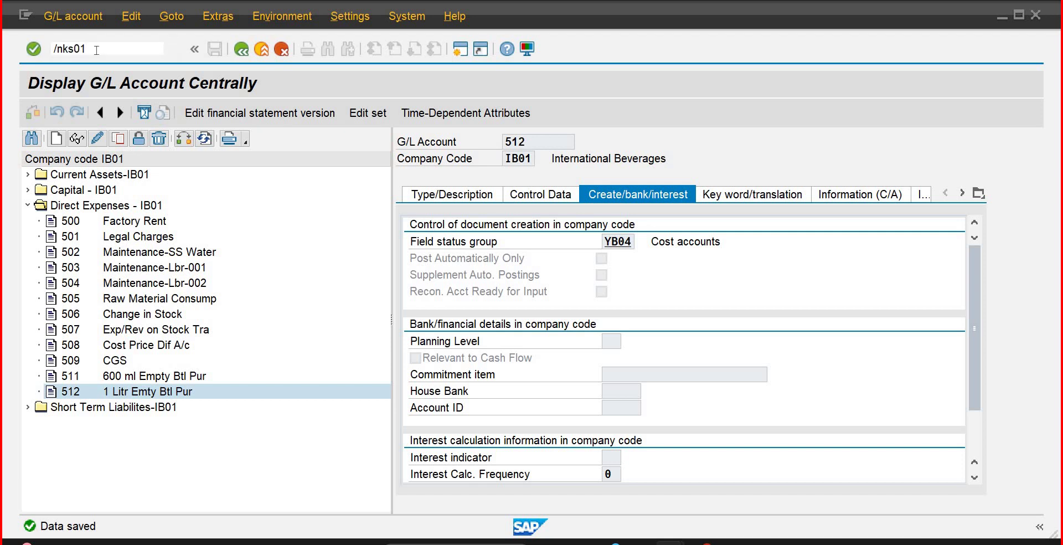
{"action": "key", "text": "Return"}
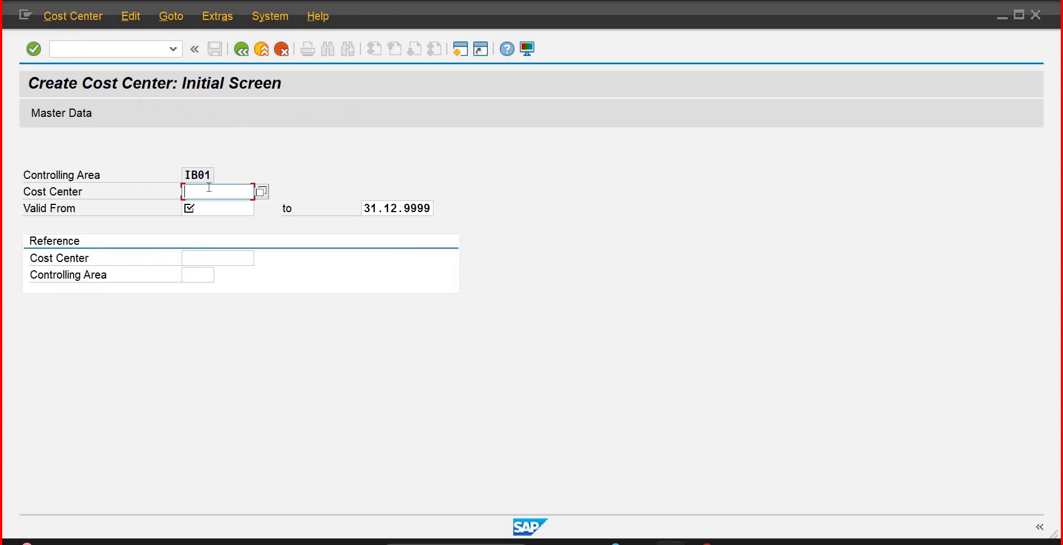
Step: Enter cost center 100010 valid from 01.01.2023, which is reported as already existing
{"action": "type", "text": "1"}
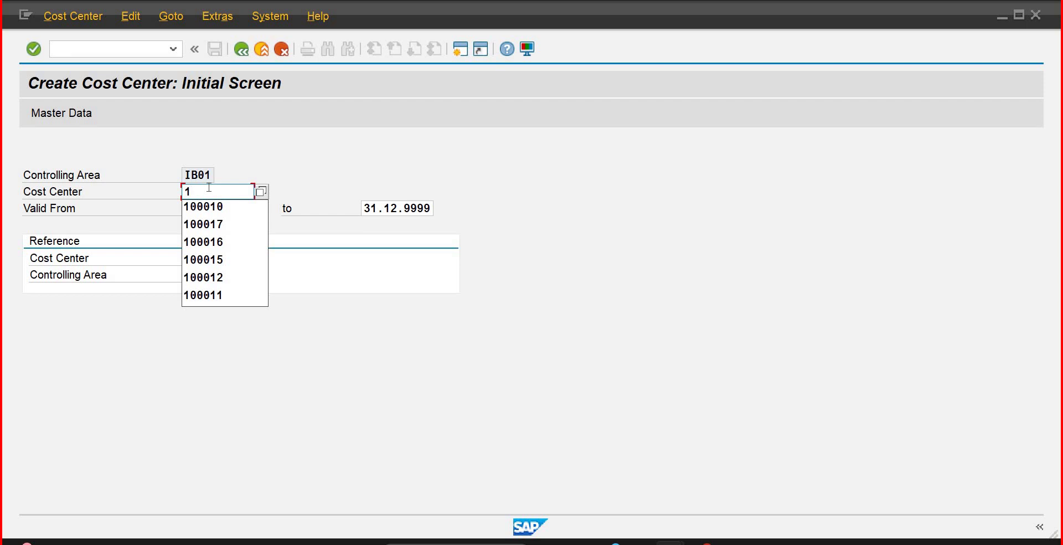
{"action": "key", "text": "Down"}
{"action": "key", "text": "Return"}
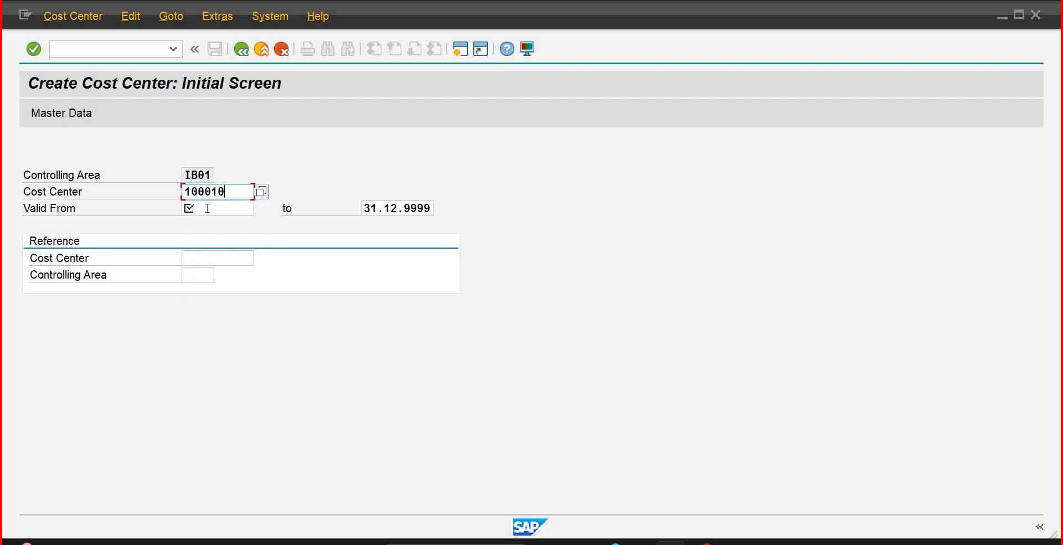
{"action": "left_click", "coordinate": [207, 208]}
{"action": "type", "text": "01"}
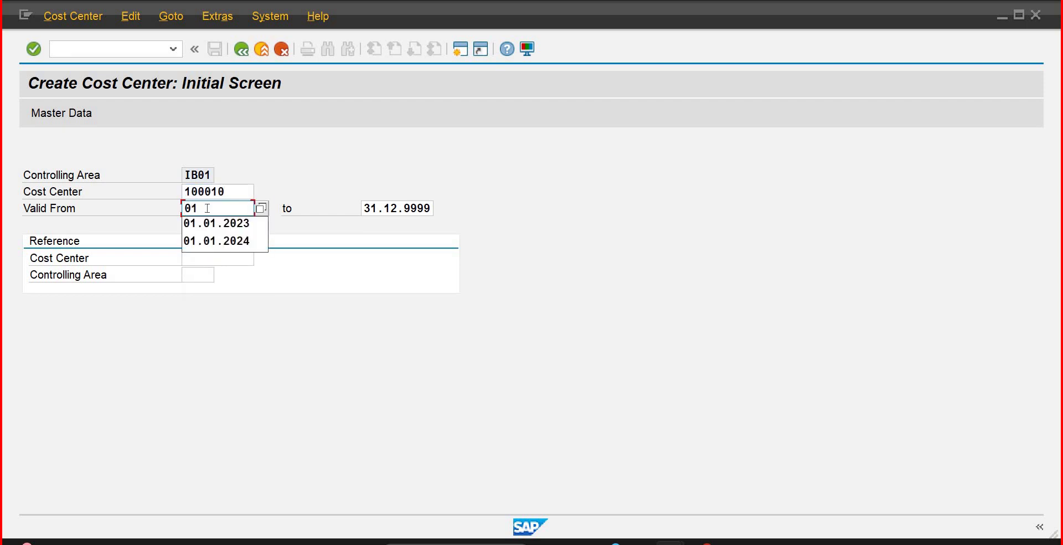
{"action": "type", "text": ".01.2023"}
{"action": "key", "text": "Return"}
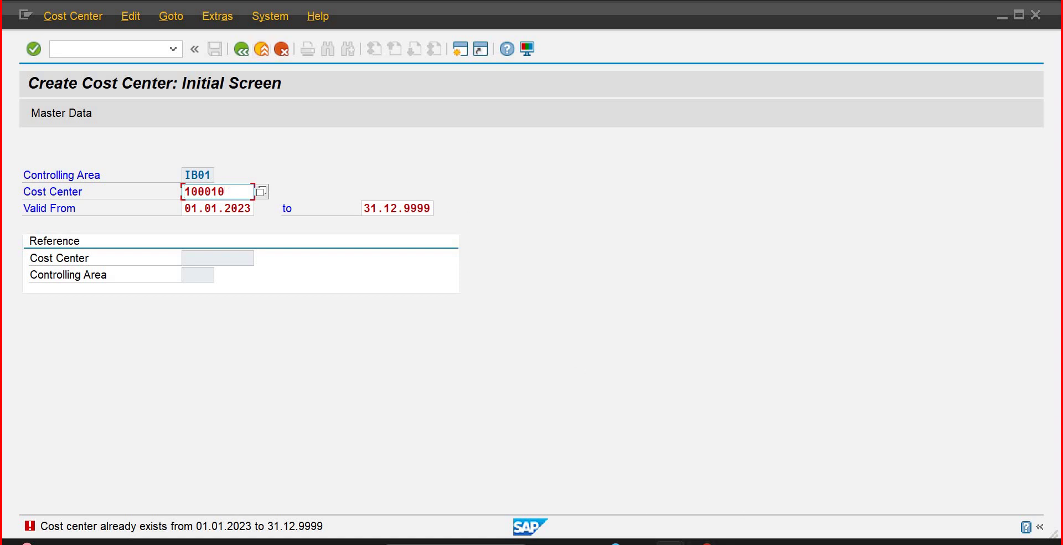
{"action": "left_click", "coordinate": [79, 50]}
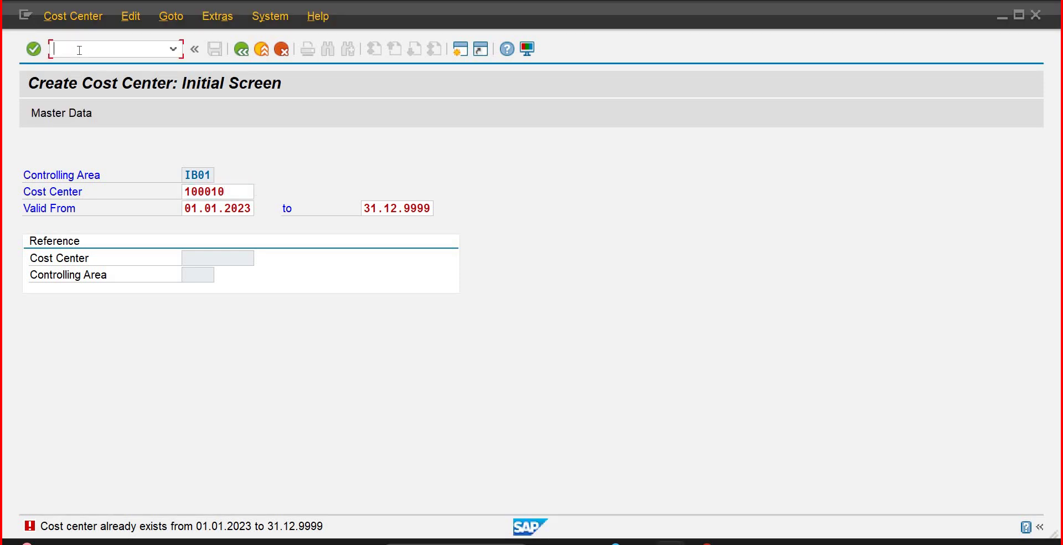
Step: Run /nKS13 to list all cost centers in controlling area IB01
{"action": "type", "text": "ks"}
{"action": "key", "text": "BackSpace"}
{"action": "key", "text": "BackSpace"}
{"action": "type", "text": "/nk"}
{"action": "type", "text": "13"}
{"action": "key", "text": "Return"}
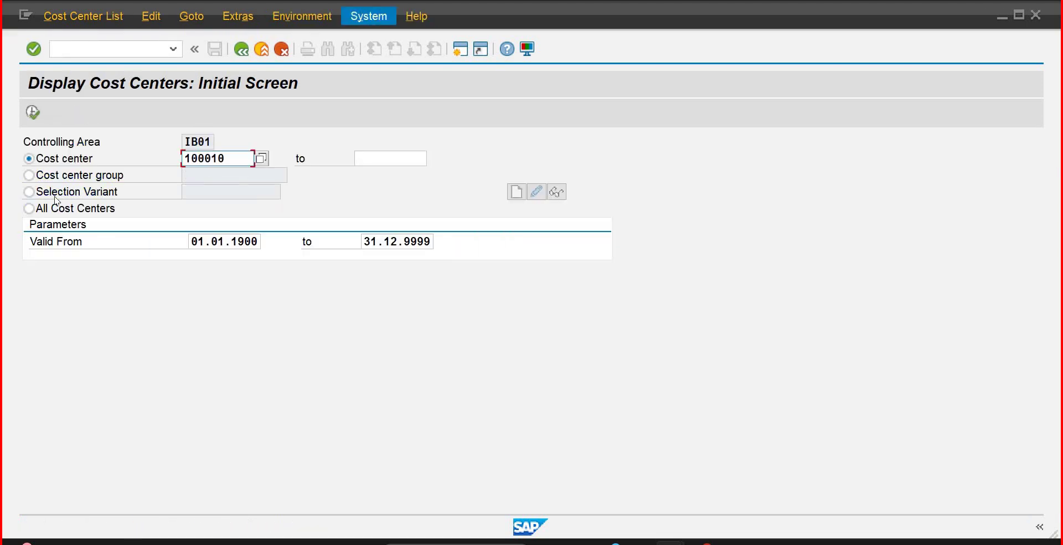
{"action": "left_click", "coordinate": [29, 209]}
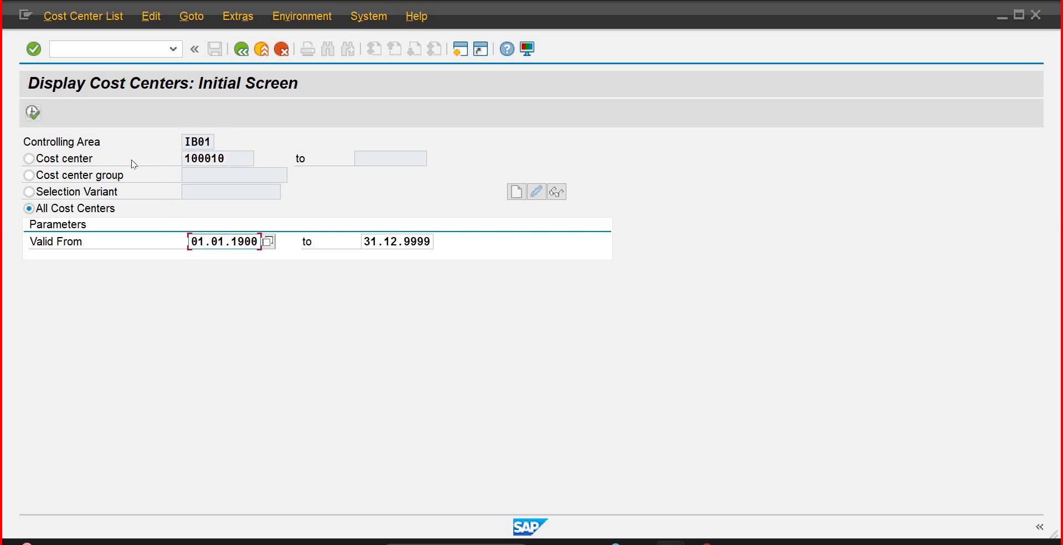
{"action": "key", "text": "F8"}
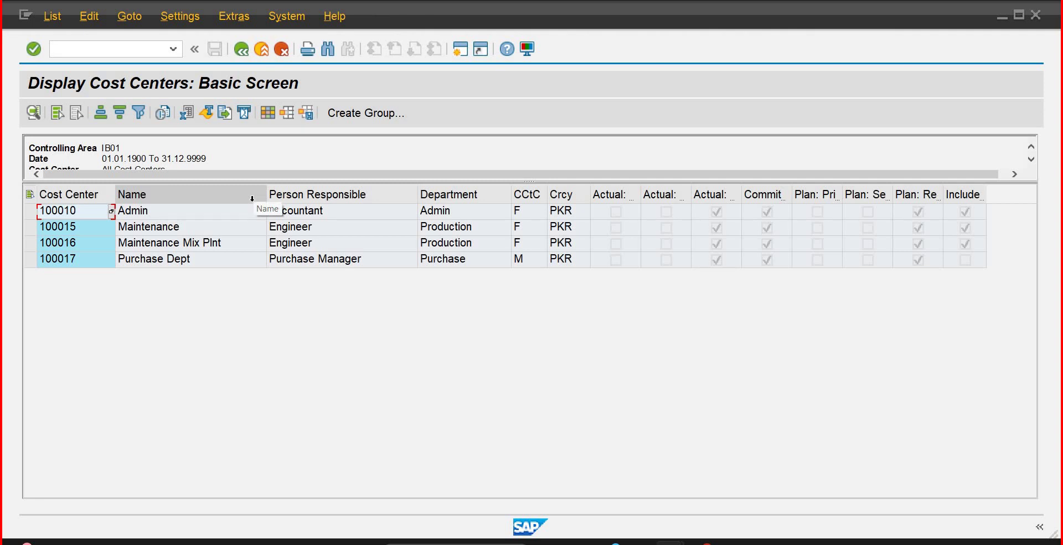
Step: Locate cost center 100017 in the list and return to Create Purchase Order
{"action": "left_click", "coordinate": [77, 262]}
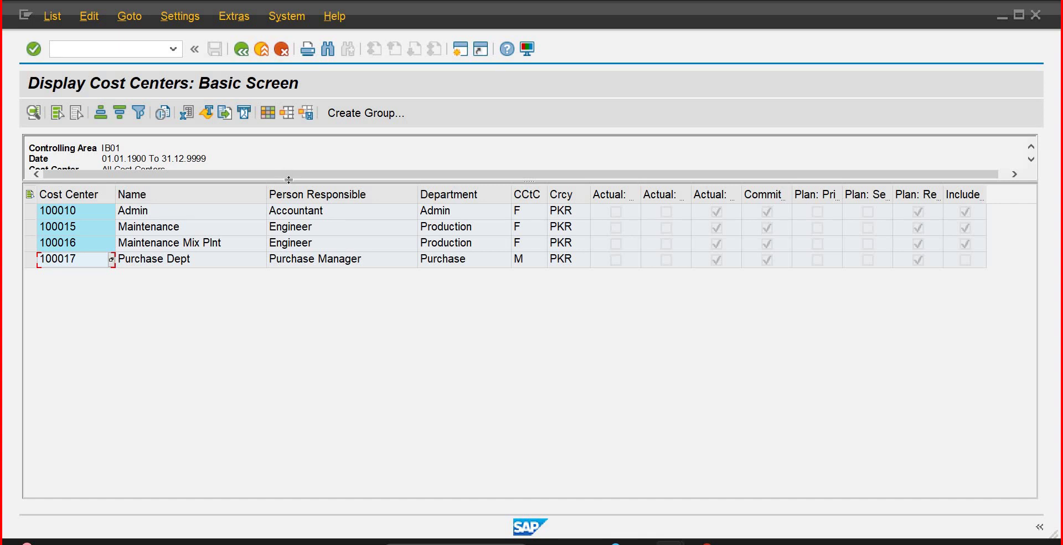
{"action": "left_click_drag", "start_coordinate": [287, 179], "coordinate": [289, 215]}
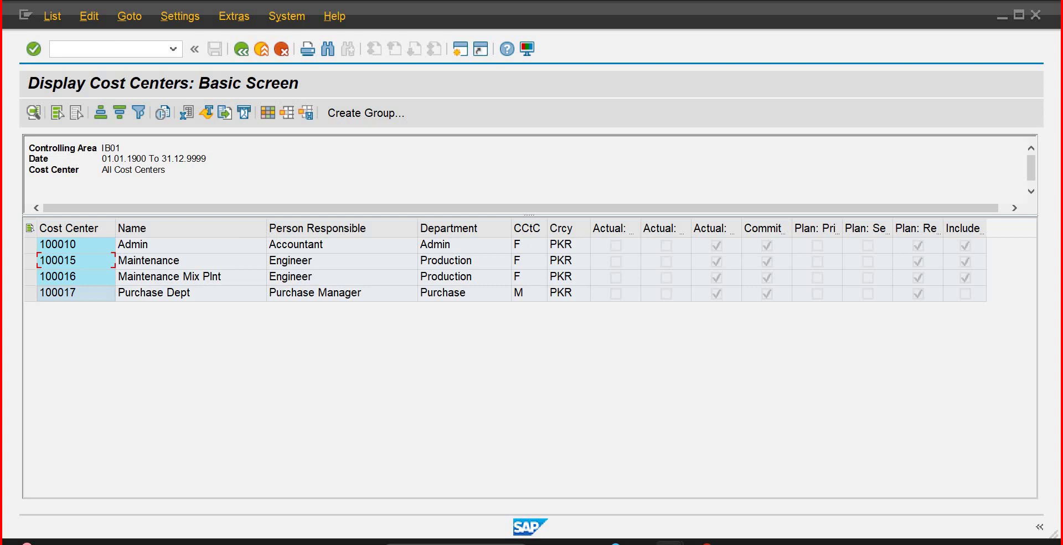
{"action": "mouse_move", "coordinate": [670, 541]}
{"action": "left_click", "coordinate": [781, 511]}
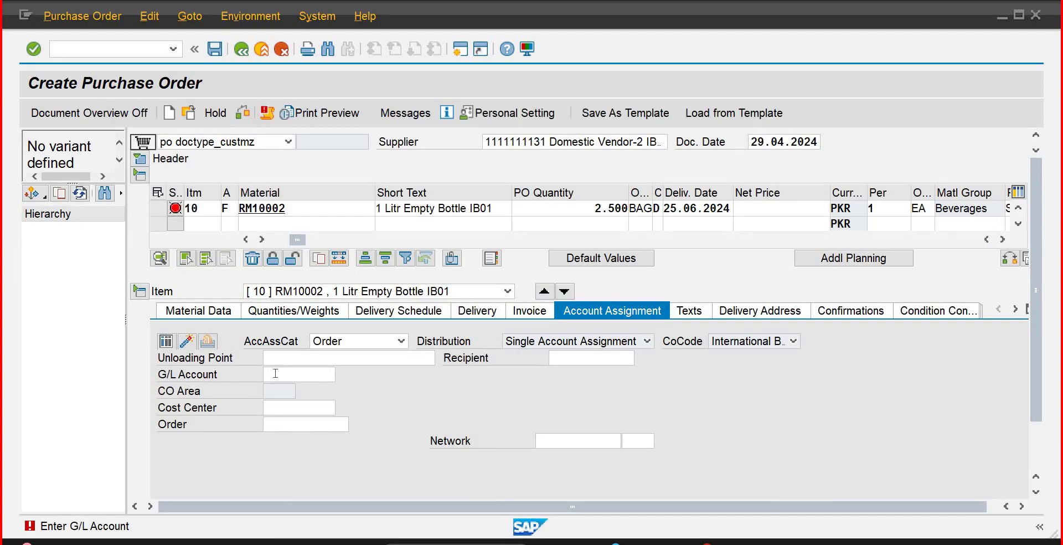
Step: Enter G/L account 512 and cost center 100017 on the item's account assignment
{"action": "left_click", "coordinate": [276, 374]}
{"action": "type", "text": "512"}
{"action": "key", "text": "Tab"}
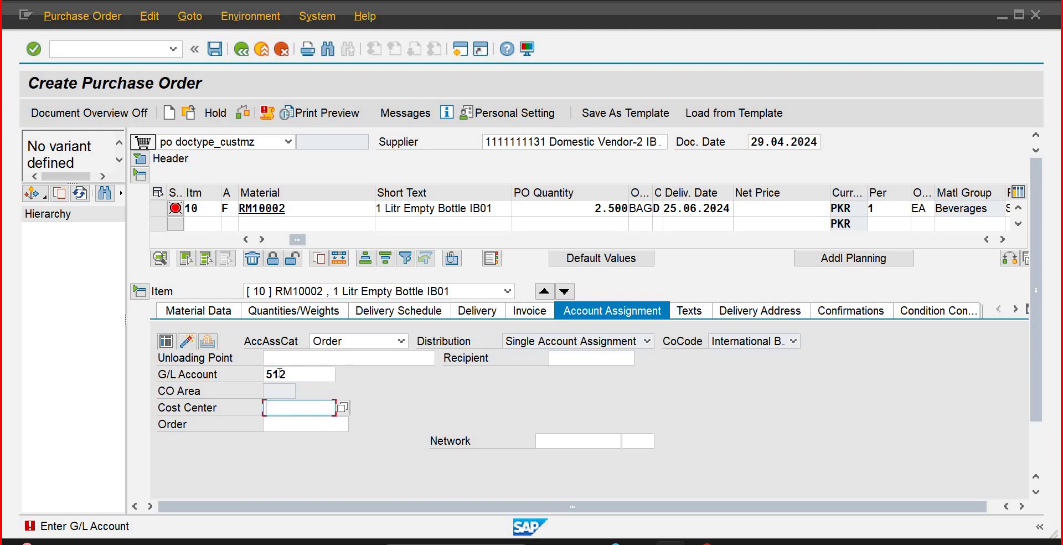
{"action": "type", "text": "1"}
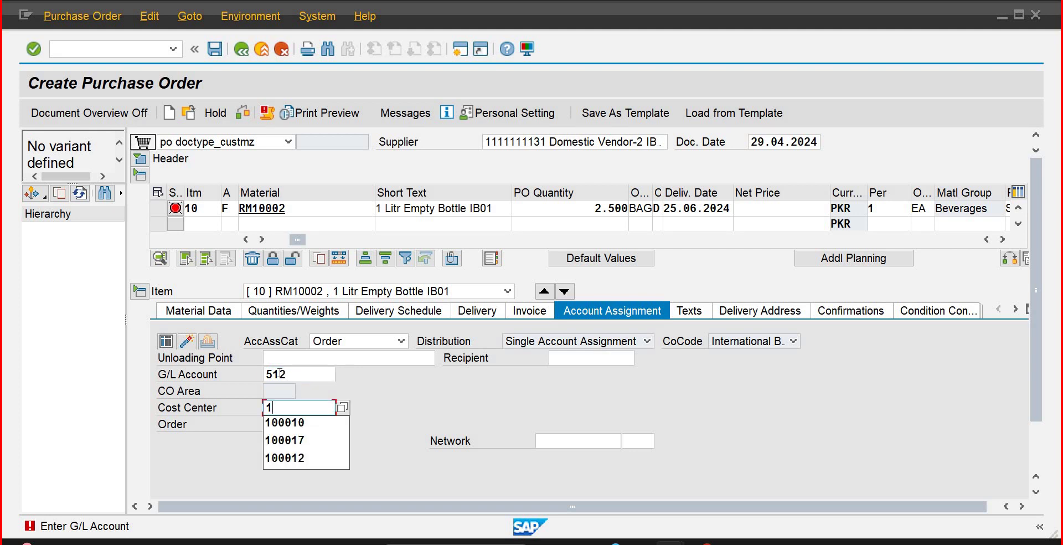
{"action": "key", "text": "Down"}
{"action": "key", "text": "Down"}
{"action": "key", "text": "Return"}
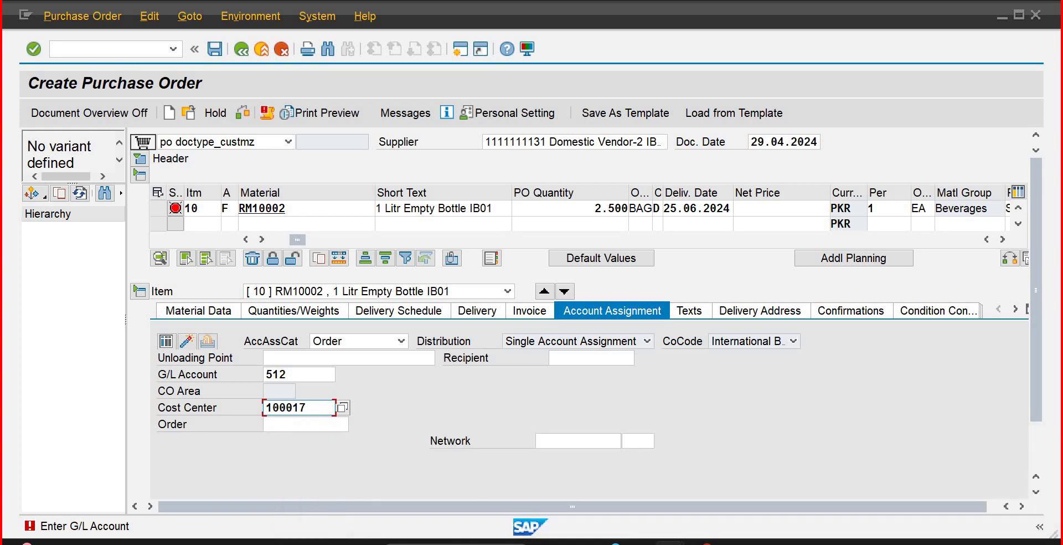
Step: Save the purchase order, reviewing the warning messages and confirming the save
{"action": "left_click", "coordinate": [214, 49]}
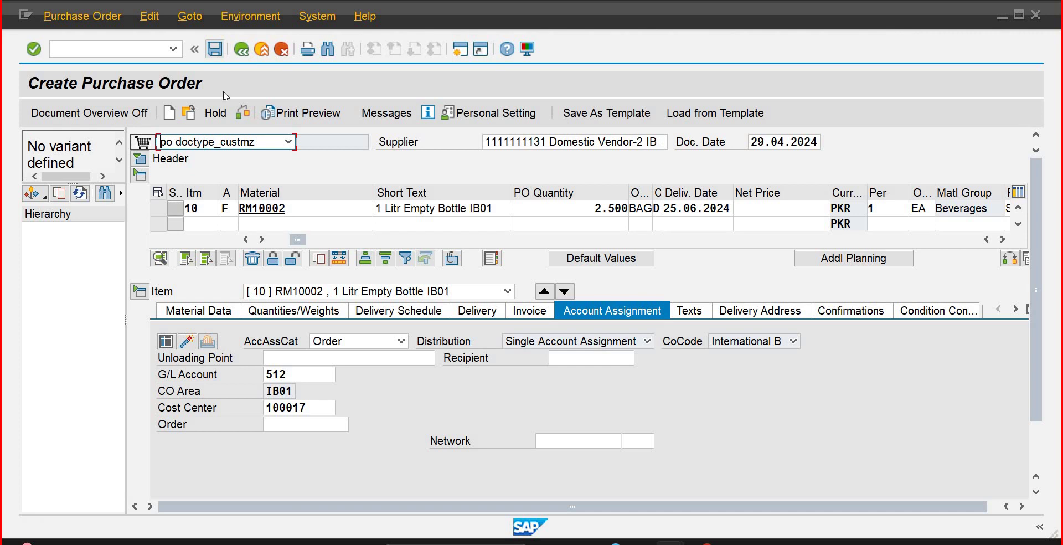
{"action": "left_click", "coordinate": [215, 50]}
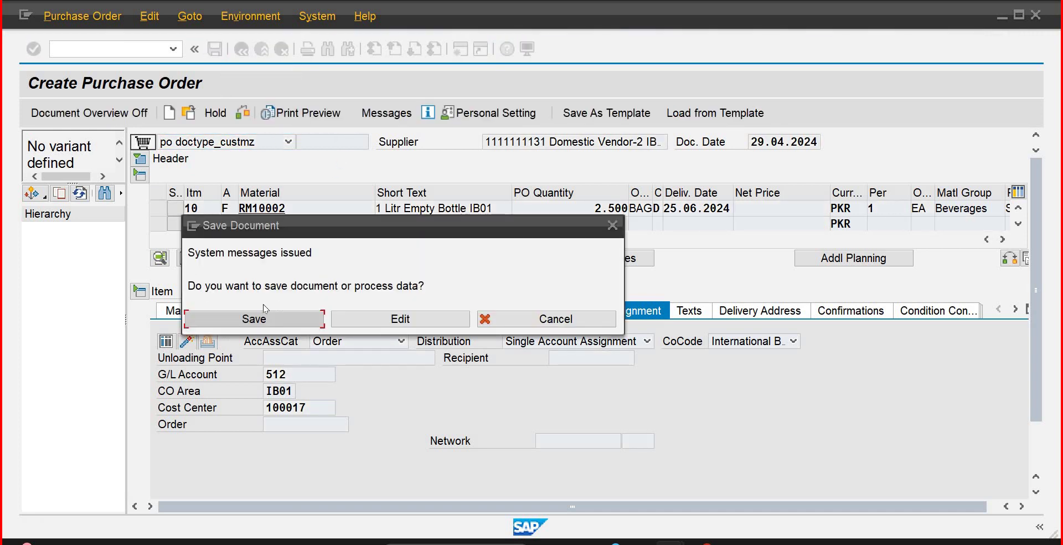
{"action": "left_click", "coordinate": [367, 319]}
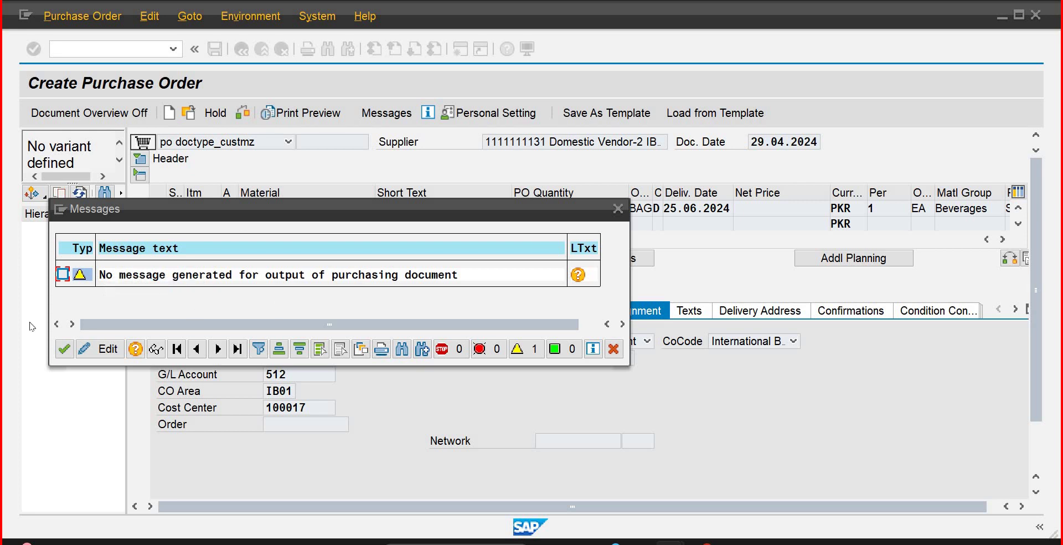
{"action": "left_click", "coordinate": [67, 350]}
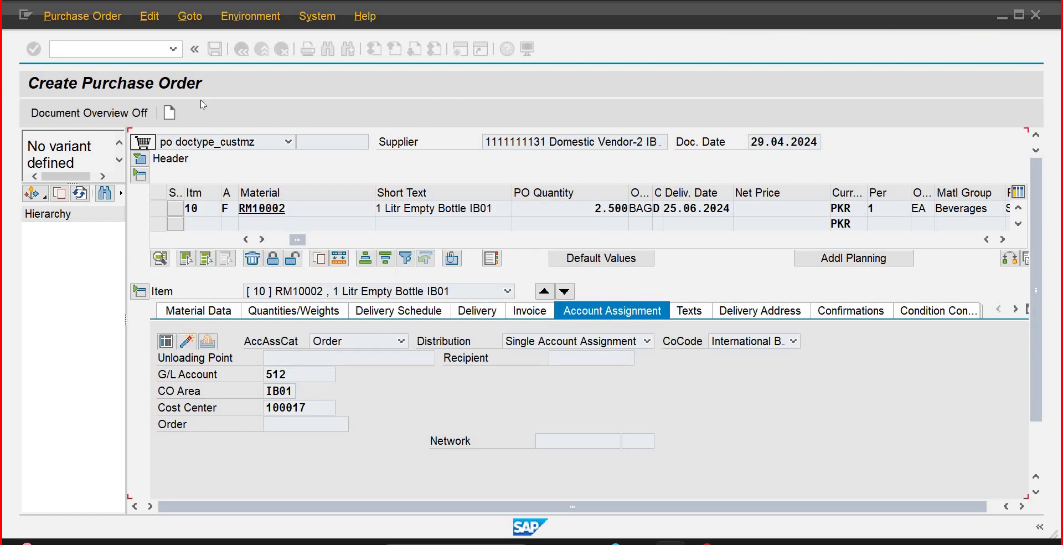
{"action": "left_click", "coordinate": [220, 54]}
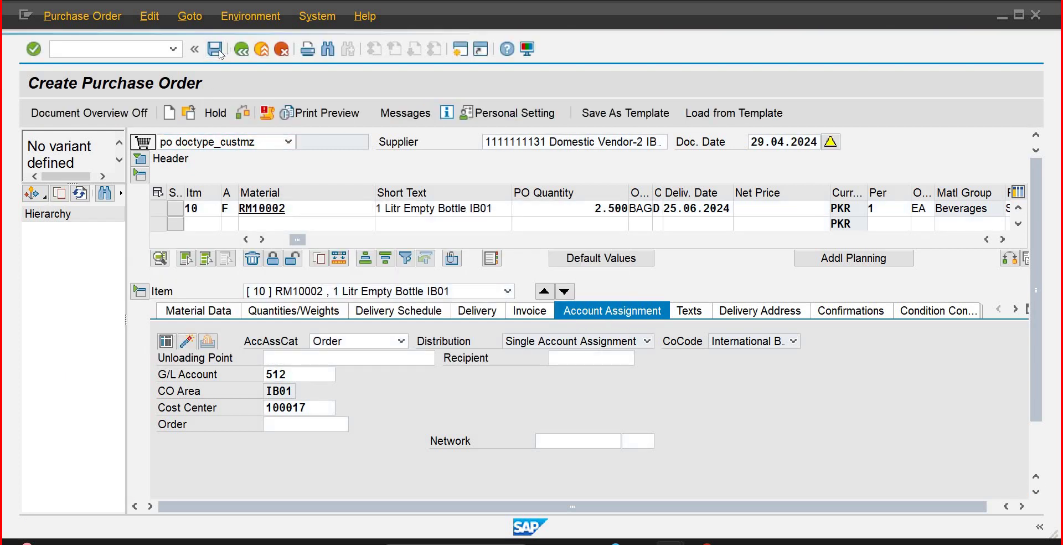
{"action": "left_click", "coordinate": [247, 314]}
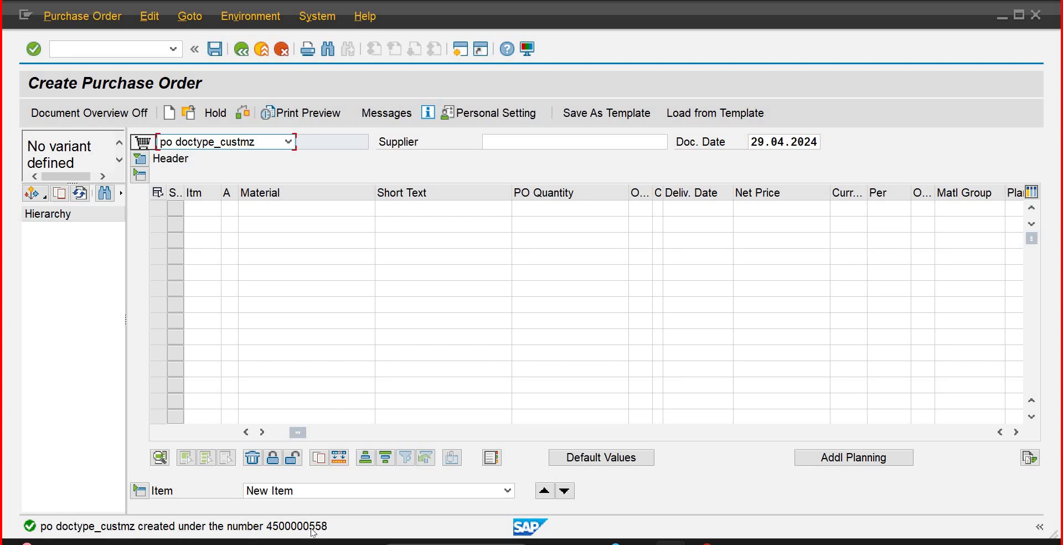
{"action": "left_click", "coordinate": [169, 53]}
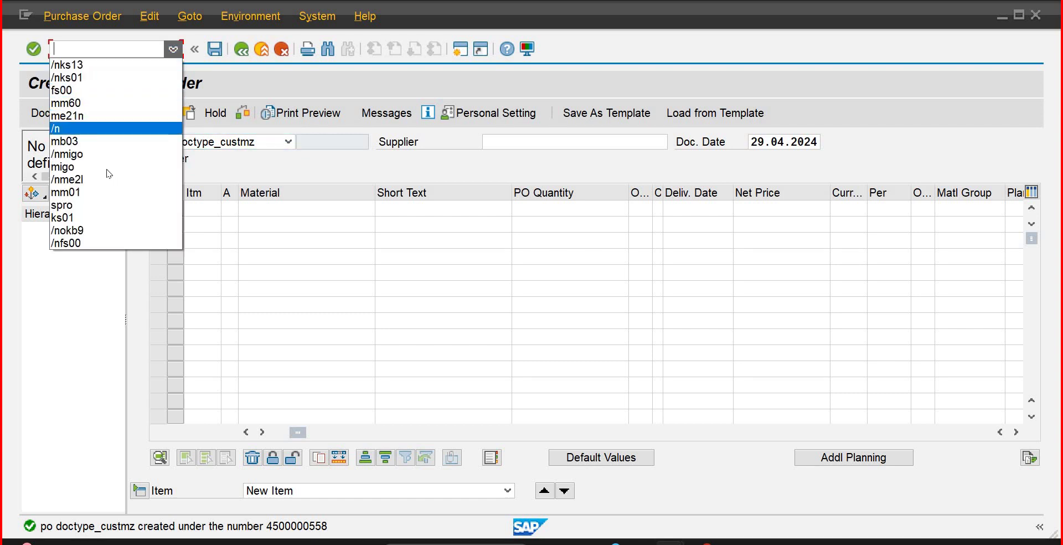
{"action": "left_click", "coordinate": [102, 154]}
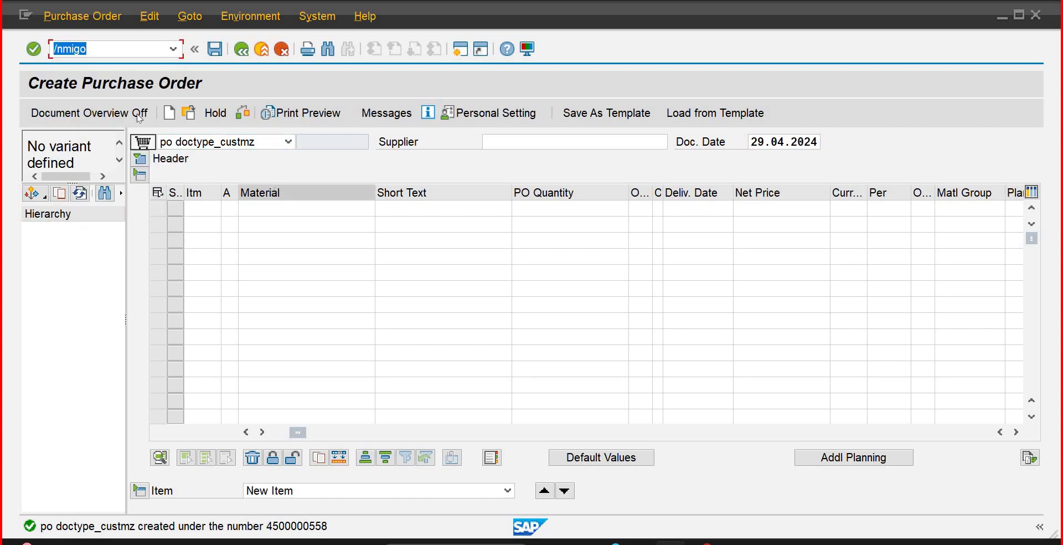
{"action": "key", "text": "Return"}
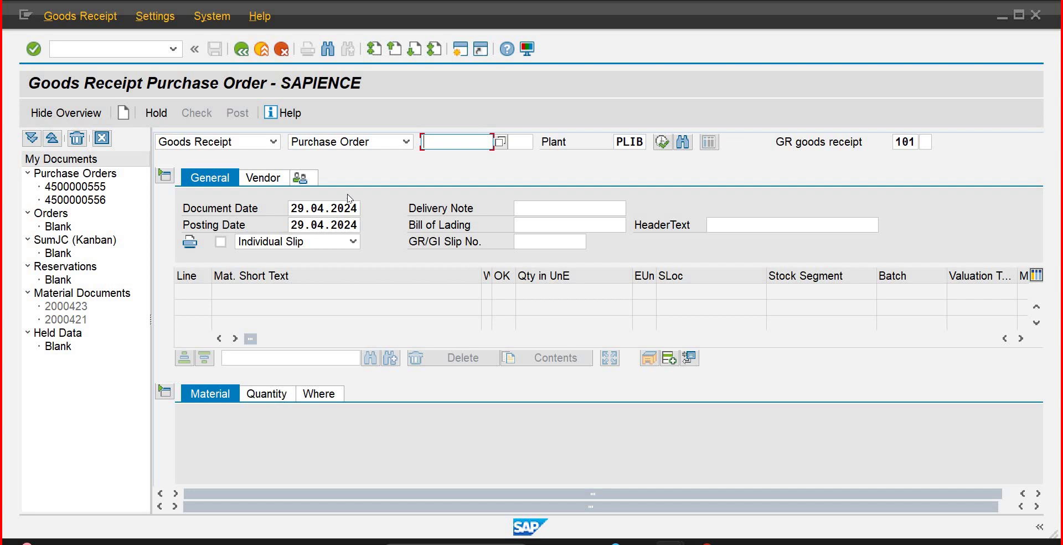
{"action": "type", "text": "450000"}
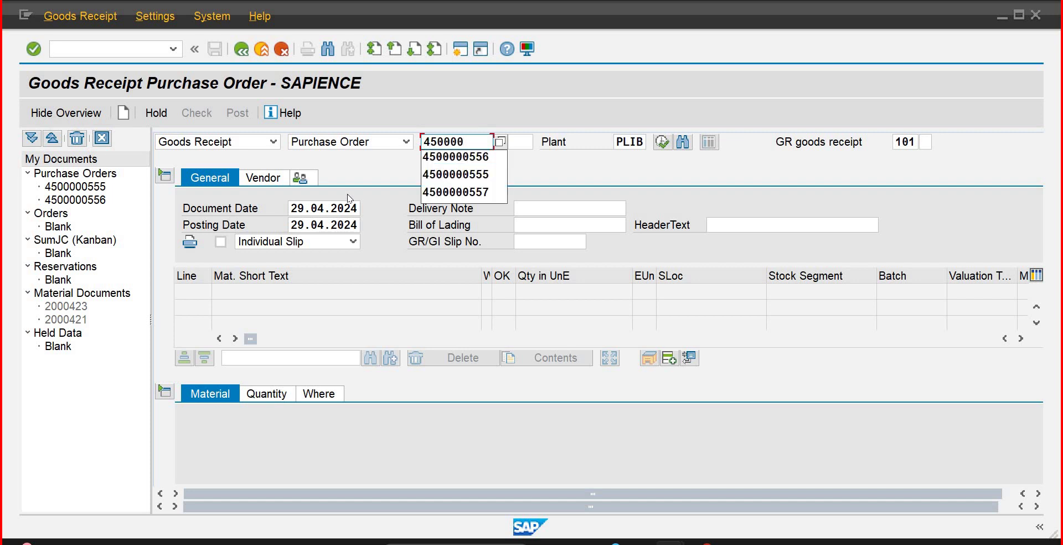
{"action": "type", "text": "0558"}
{"action": "key", "text": "Tab"}
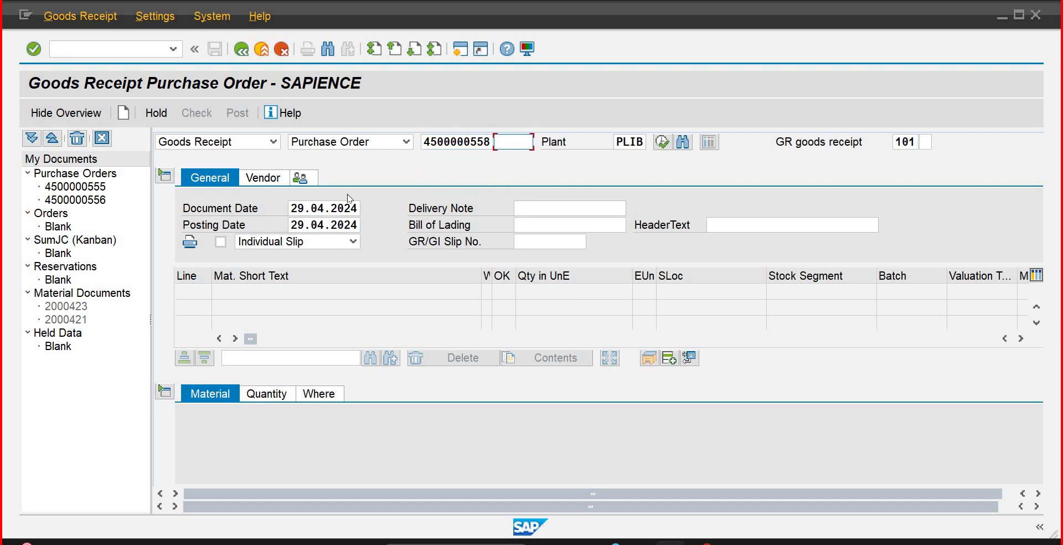
{"action": "type", "text": "10"}
{"action": "key", "text": "Return"}
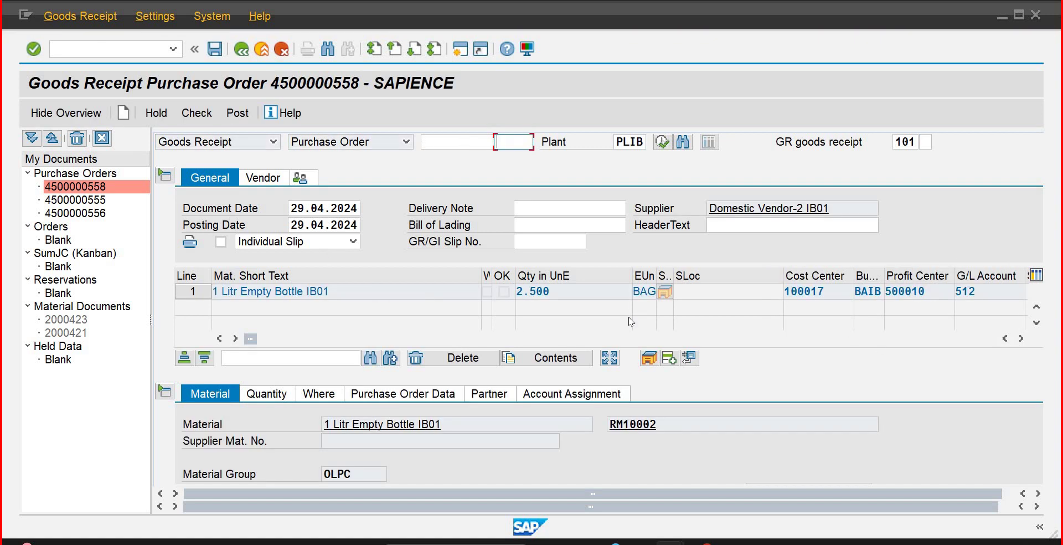
Step: Enter a received quantity of 1500, mark the item OK and post the receipt
{"action": "left_click", "coordinate": [272, 398]}
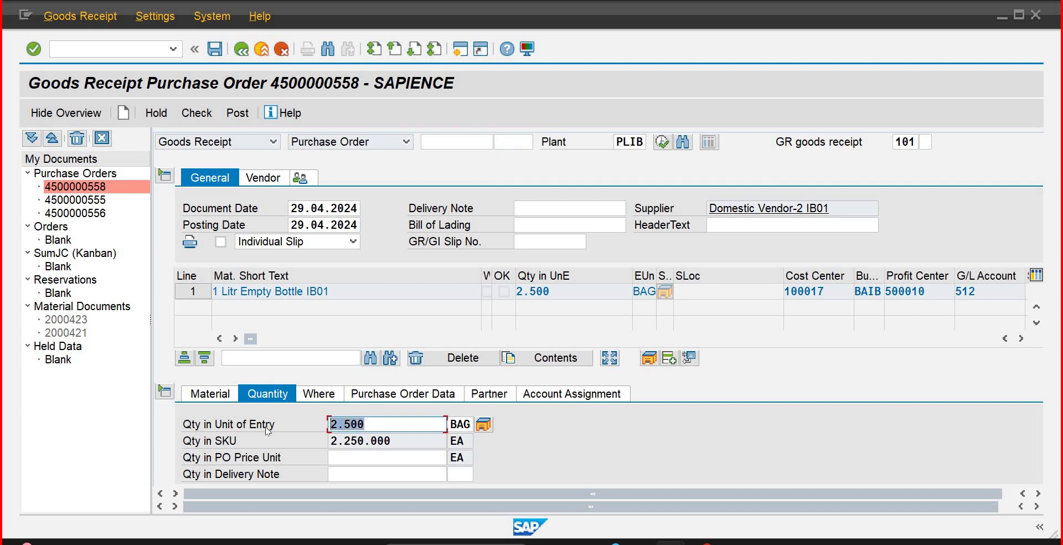
{"action": "type", "text": "1500"}
{"action": "key", "text": "Return"}
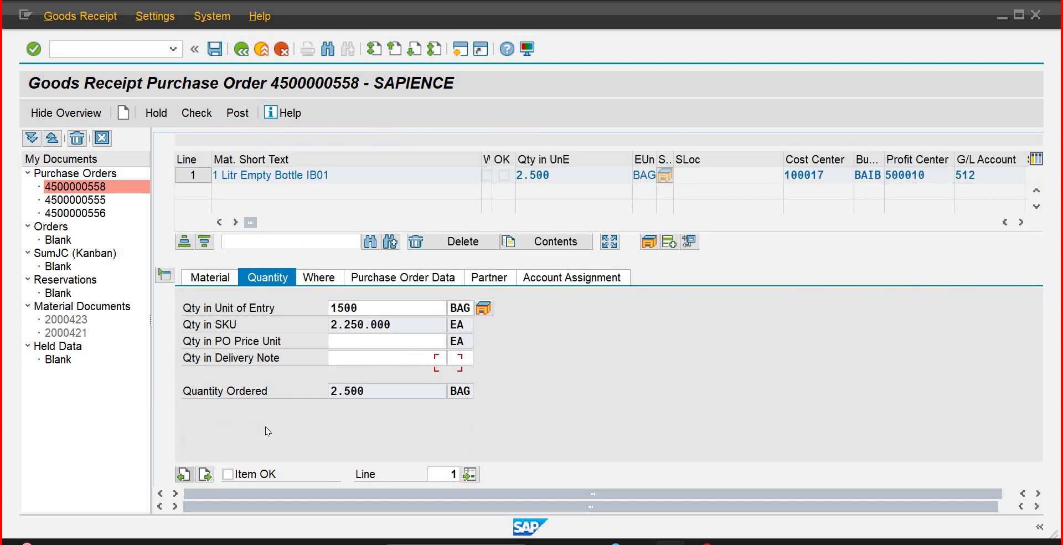
{"action": "left_click", "coordinate": [227, 474]}
{"action": "left_click", "coordinate": [215, 49]}
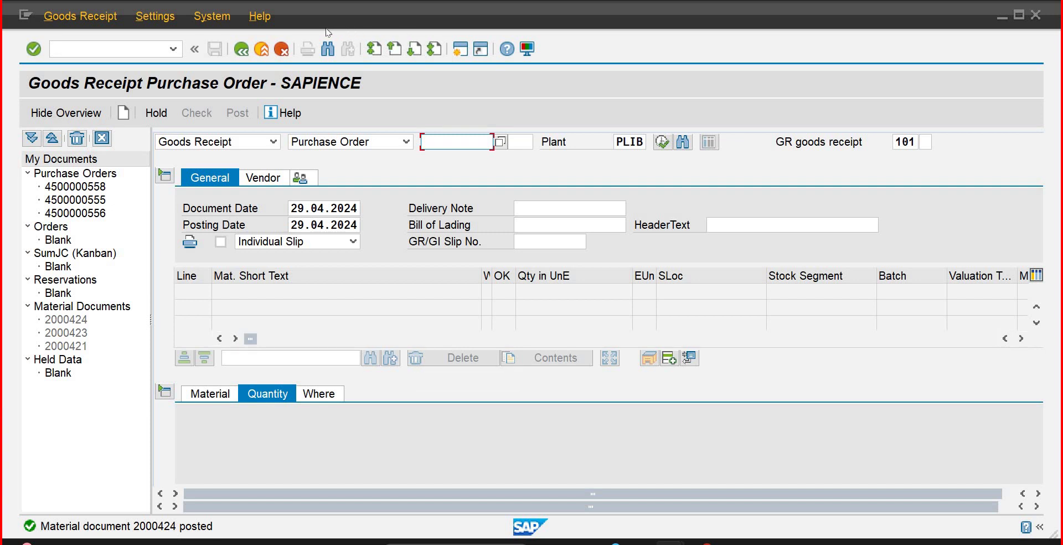
{"action": "left_click", "coordinate": [170, 18]}
{"action": "mouse_move", "coordinate": [80, 17]}
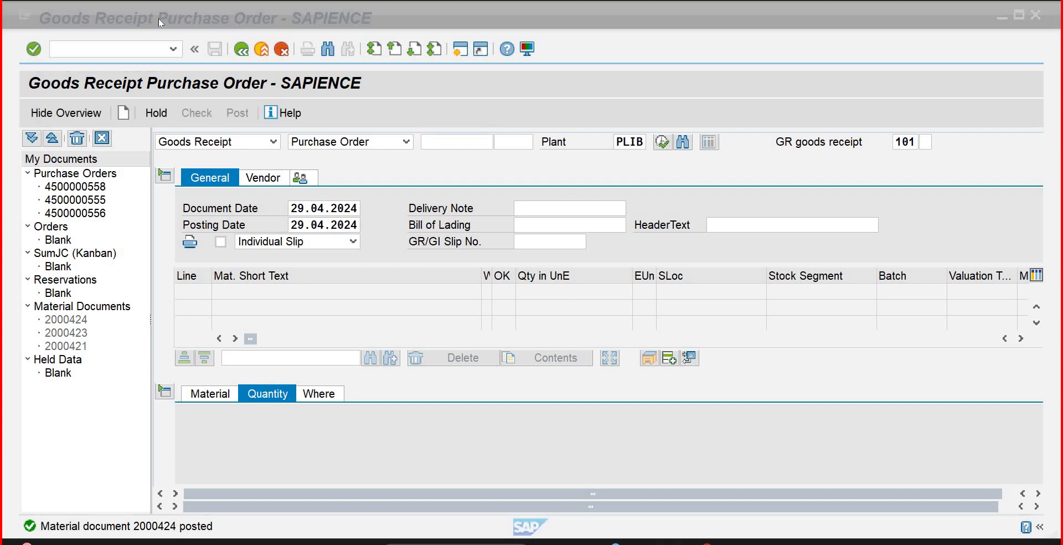
{"action": "left_click", "coordinate": [159, 22]}
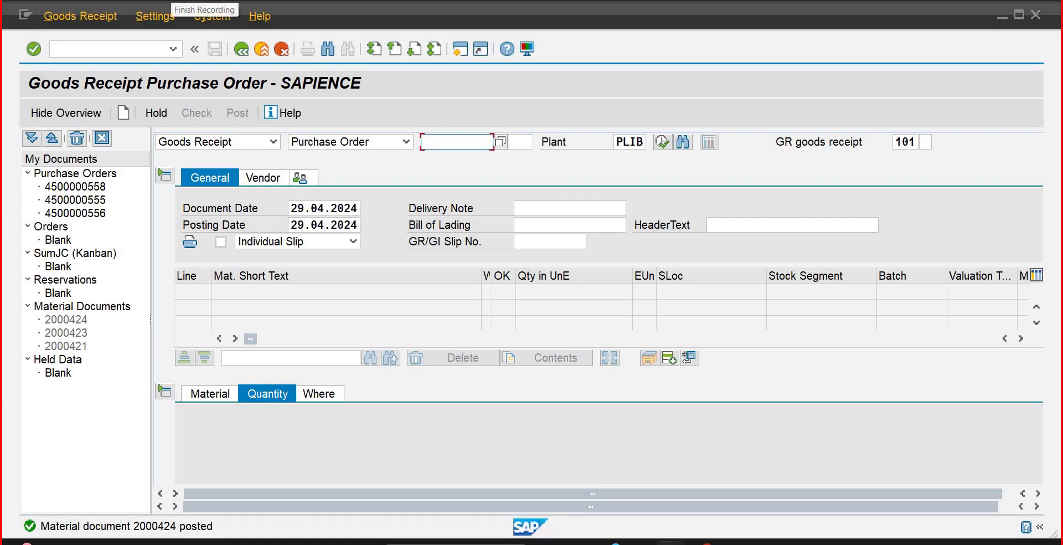